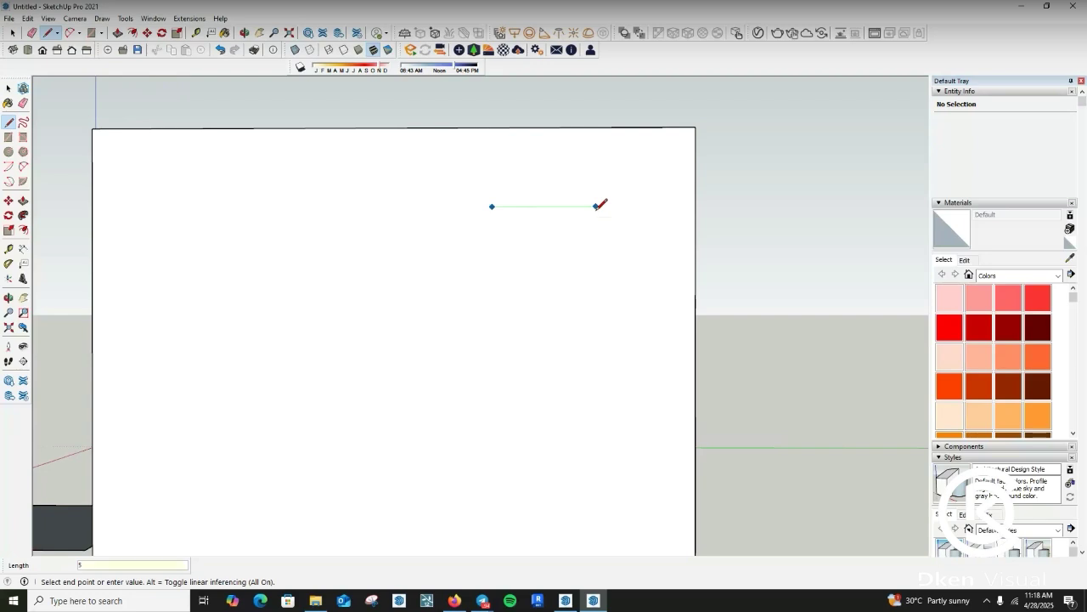
- Draw a 500 mm wide, 1200 mm tall rectangle with the Line tool on the right part of the box's front face
key(Return)
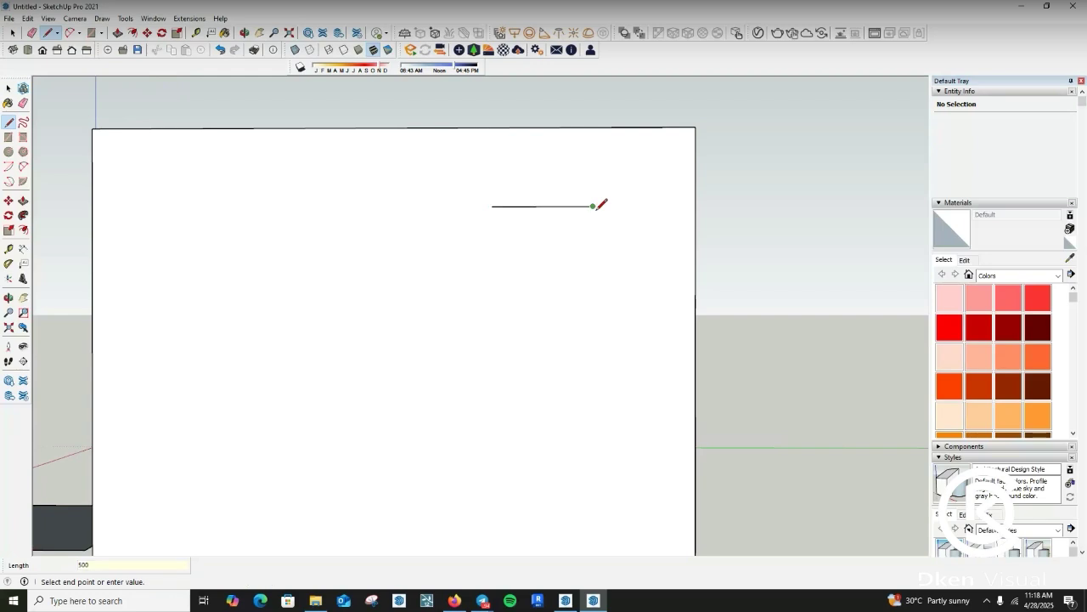
scroll(592, 304, up, 2)
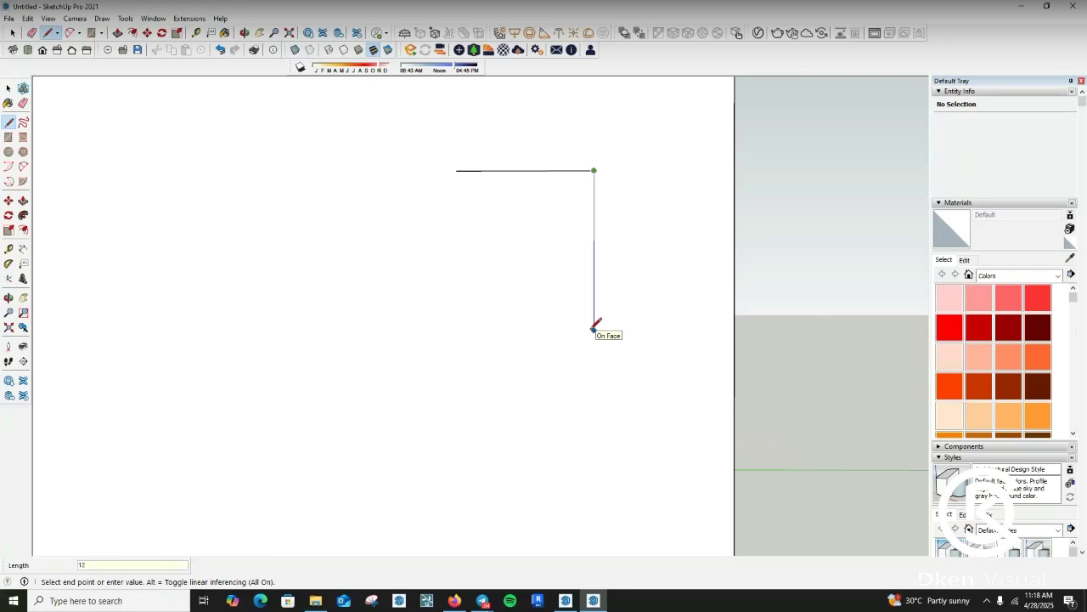
text(00)
key(Return)
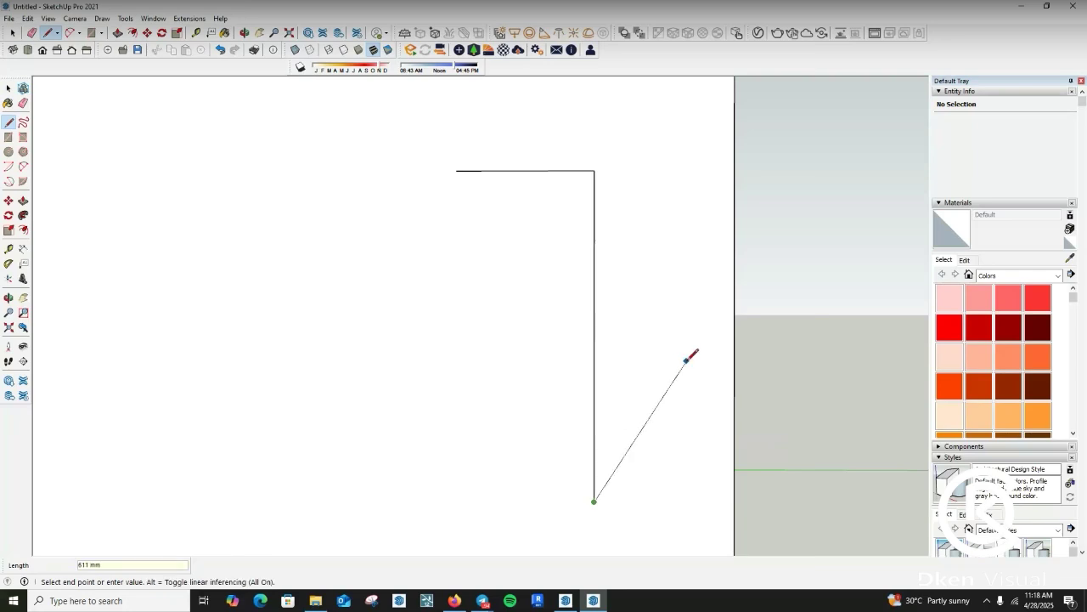
scroll(692, 349, down, 3)
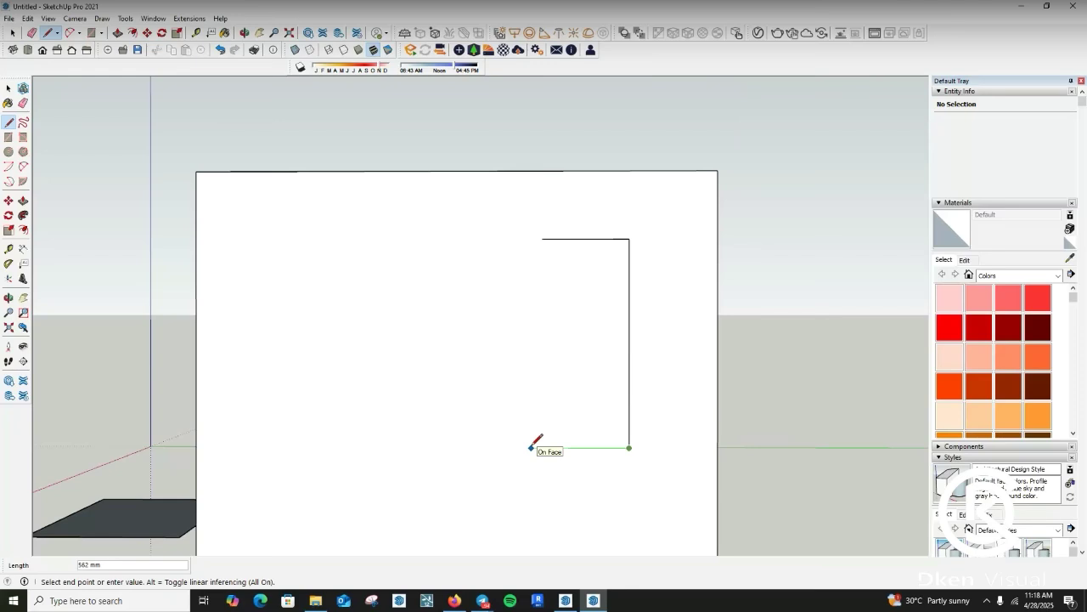
key(Return)
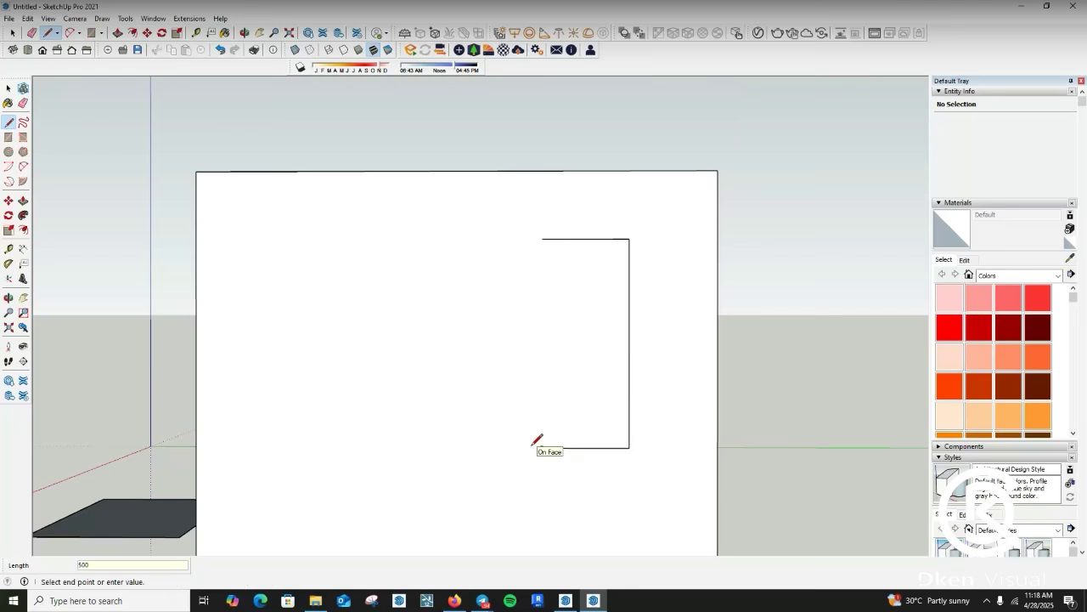
click(542, 239)
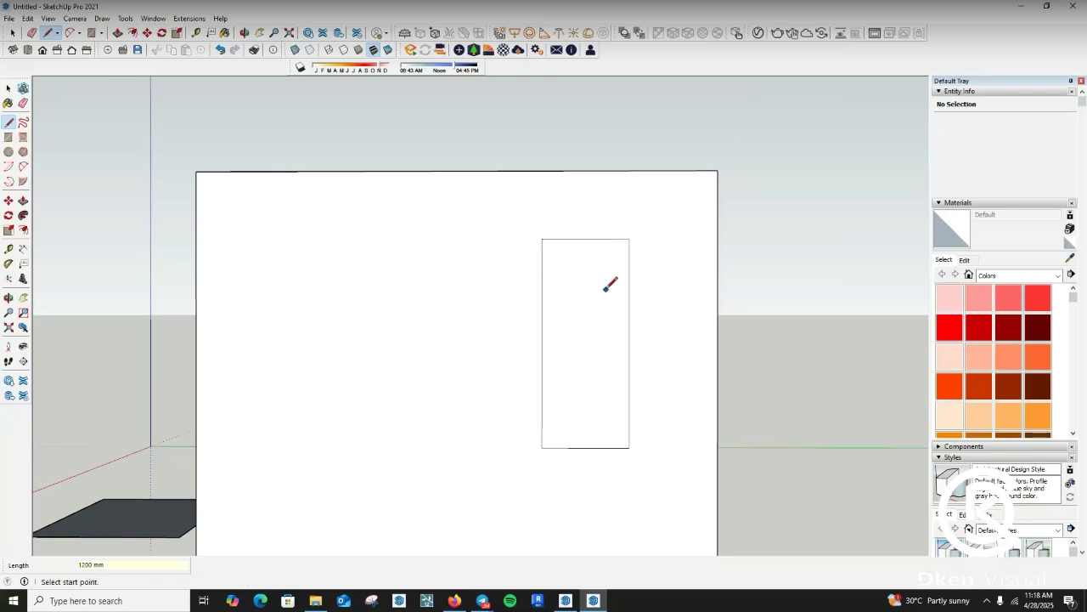
scroll(613, 284, down, 2)
scroll(609, 365, up, 3)
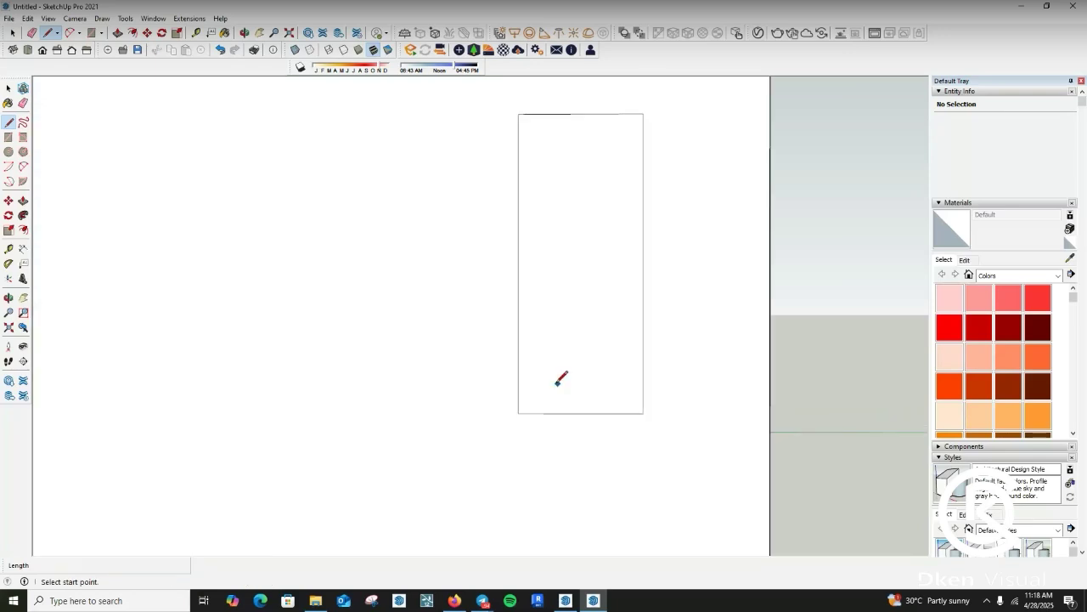
scroll(560, 378, down, 3)
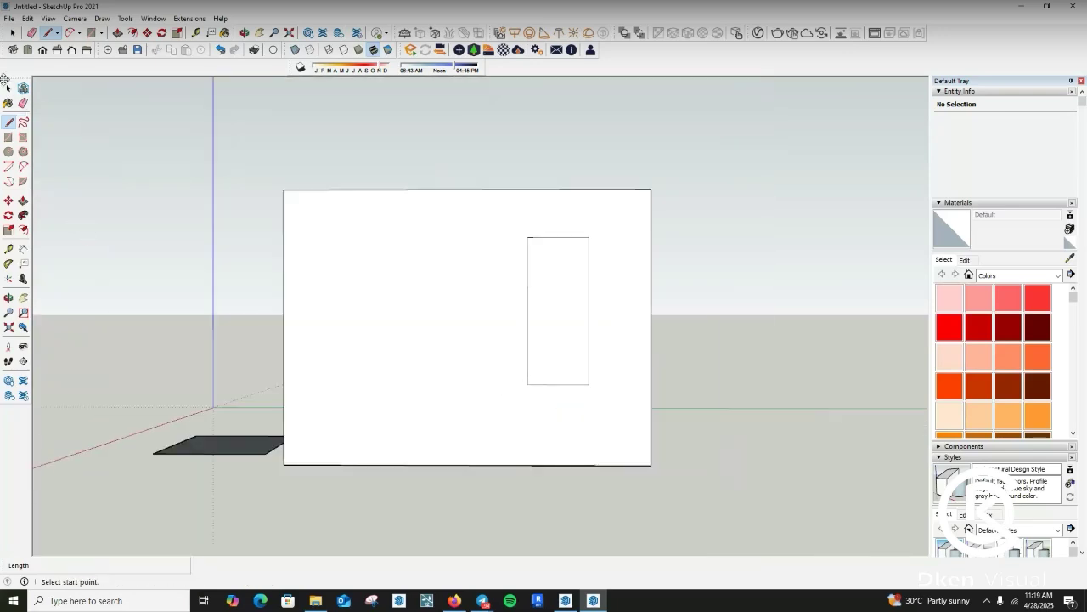
click(9, 89)
- Examine the box and the rectangle outlined on its front face from several angles
scroll(442, 337, up, 2)
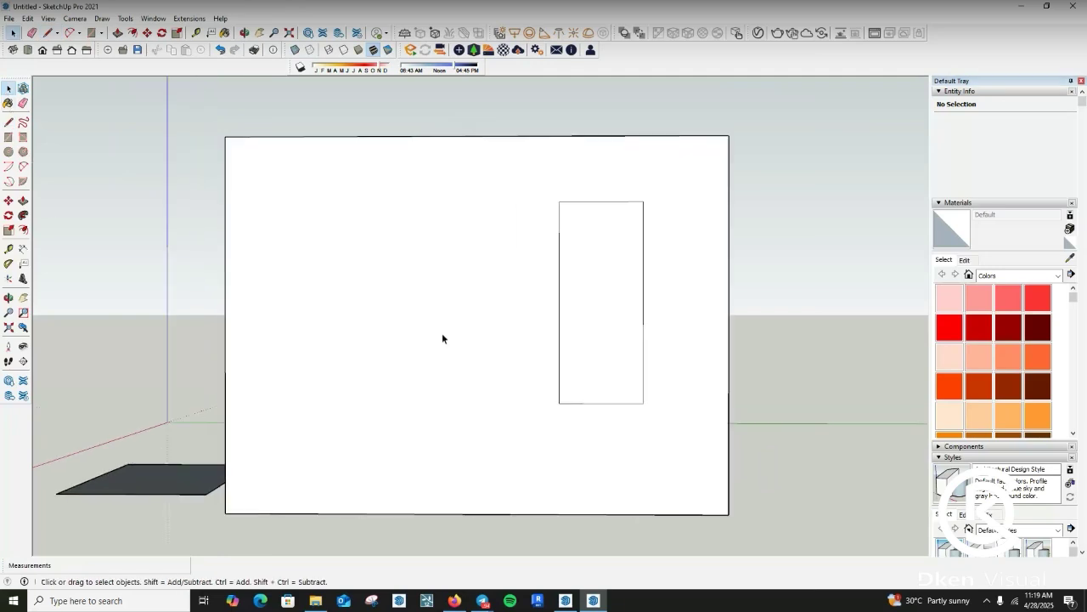
scroll(505, 280, down, 3)
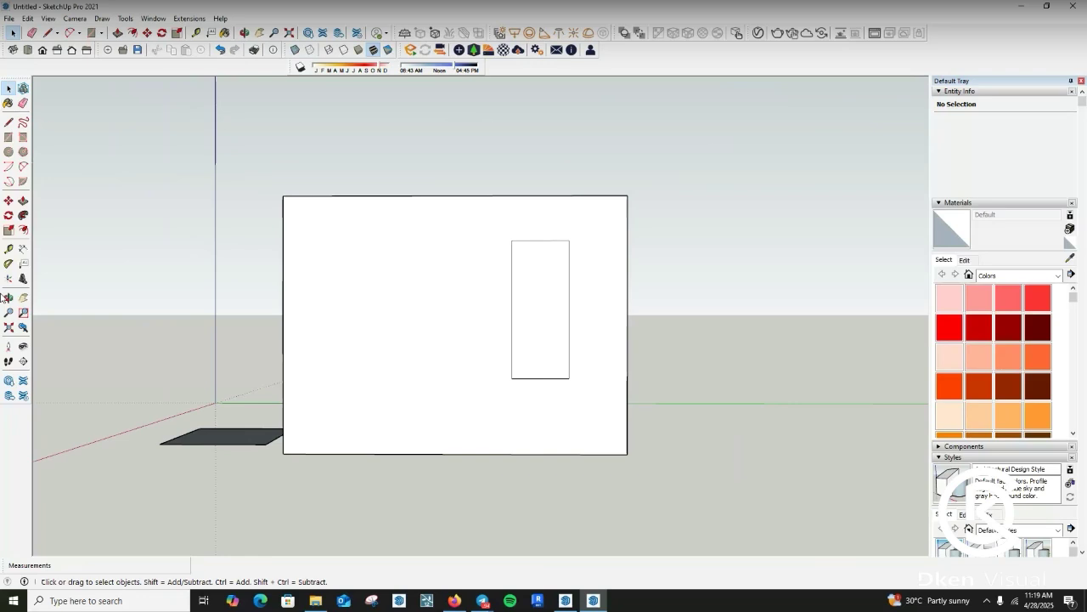
click(9, 297)
drag(400, 376, 541, 392)
scroll(548, 374, up, 3)
scroll(556, 340, down, 3)
mouse_move(560, 325)
mouse_down()
mouse_move(396, 451)
mouse_move(482, 390)
mouse_up()
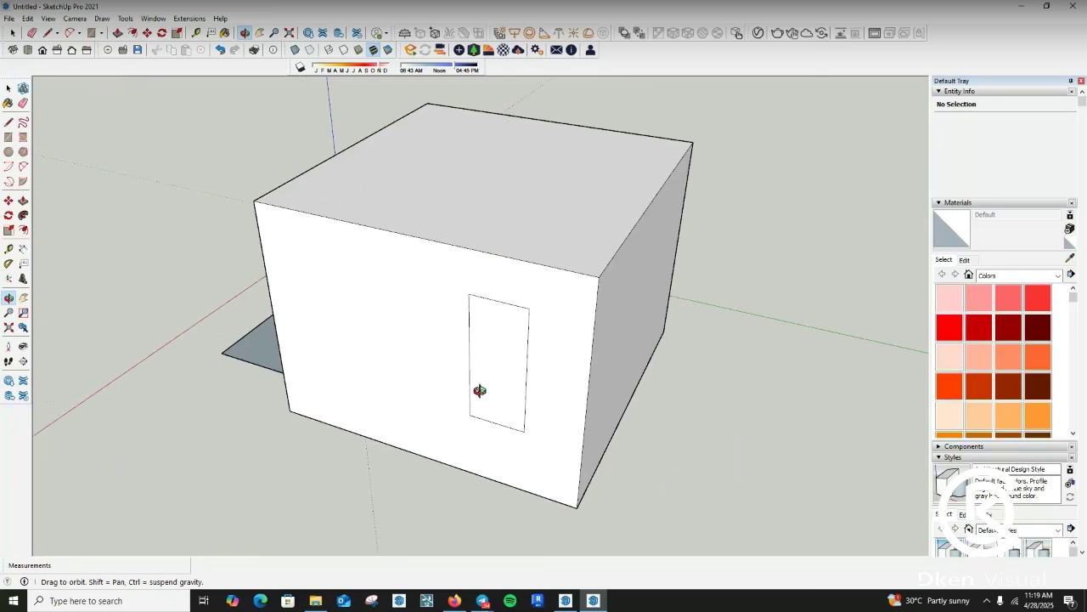
drag(483, 394, 548, 337)
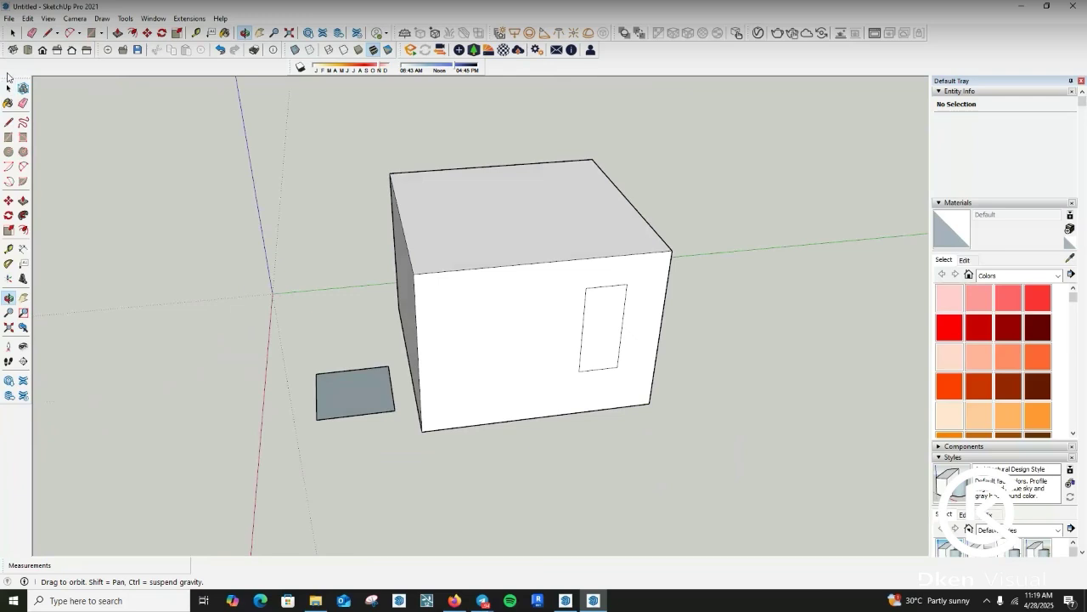
click(9, 89)
click(9, 89)
scroll(545, 316, down, 3)
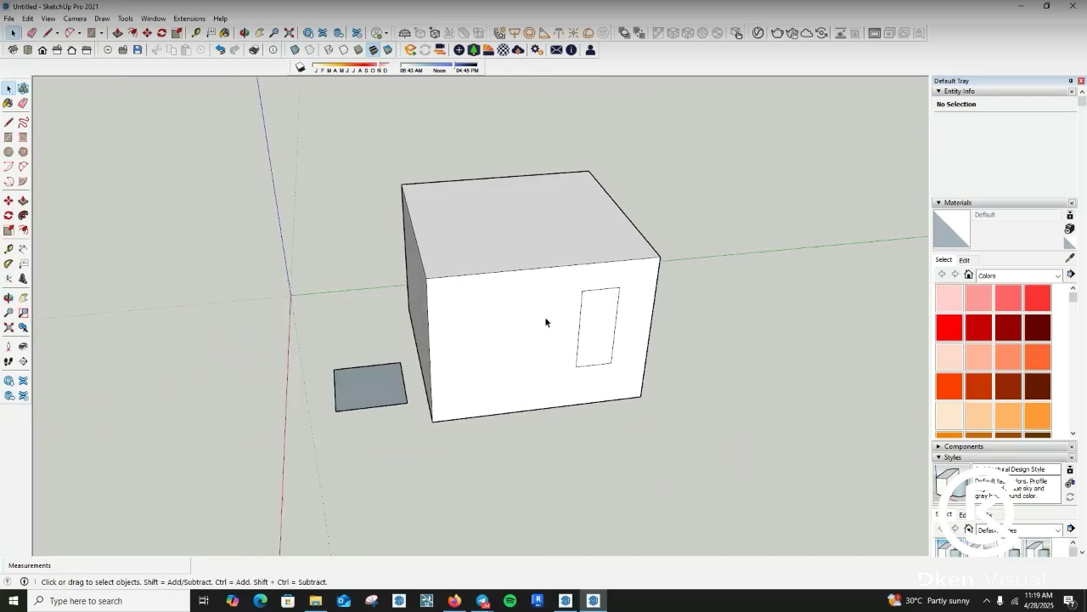
scroll(468, 293, up, 4)
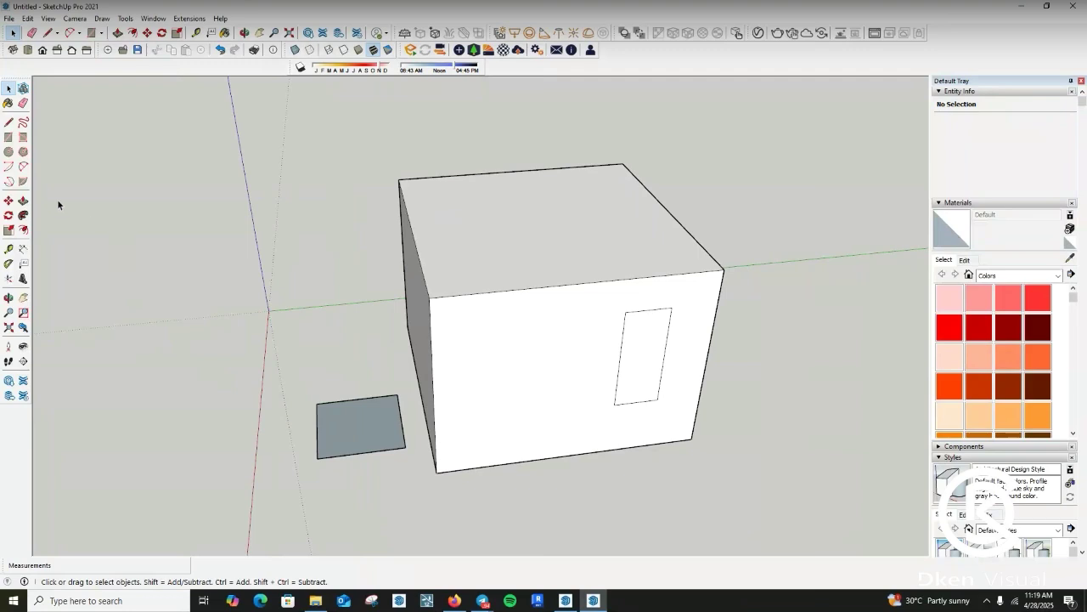
click(9, 151)
scroll(550, 321, up, 2)
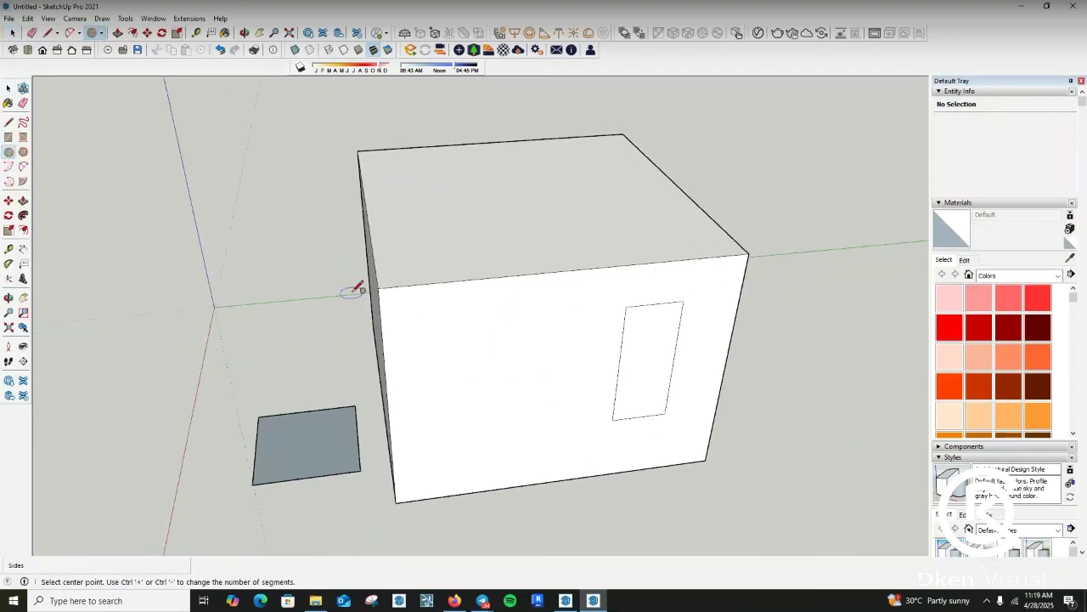
scroll(359, 287, down, 3)
scroll(453, 244, up, 4)
scroll(433, 267, up, 1)
scroll(413, 293, down, 2)
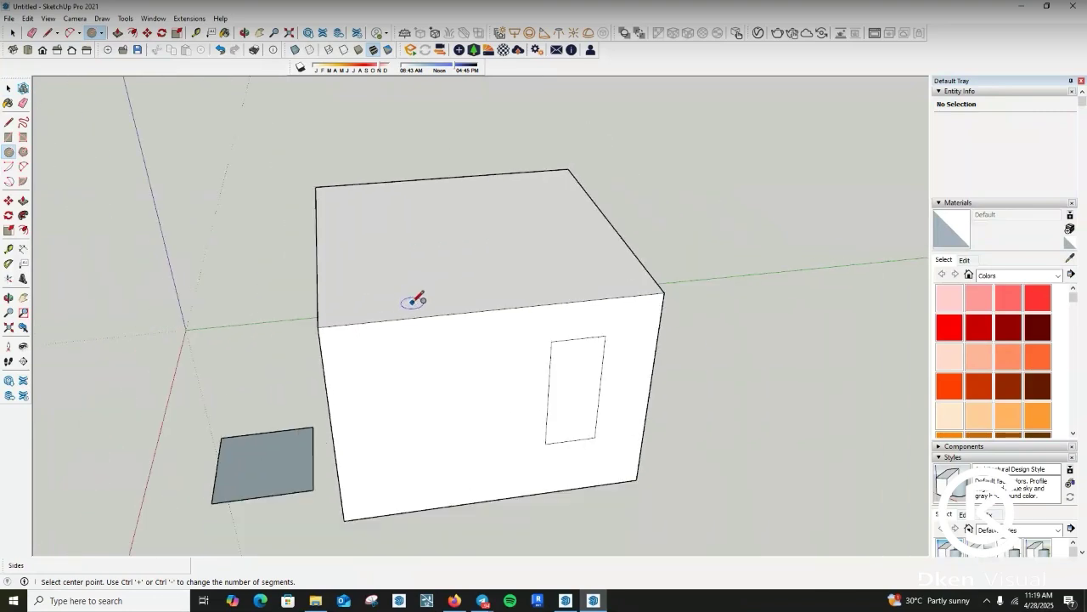
scroll(405, 244, down, 1)
scroll(402, 243, up, 3)
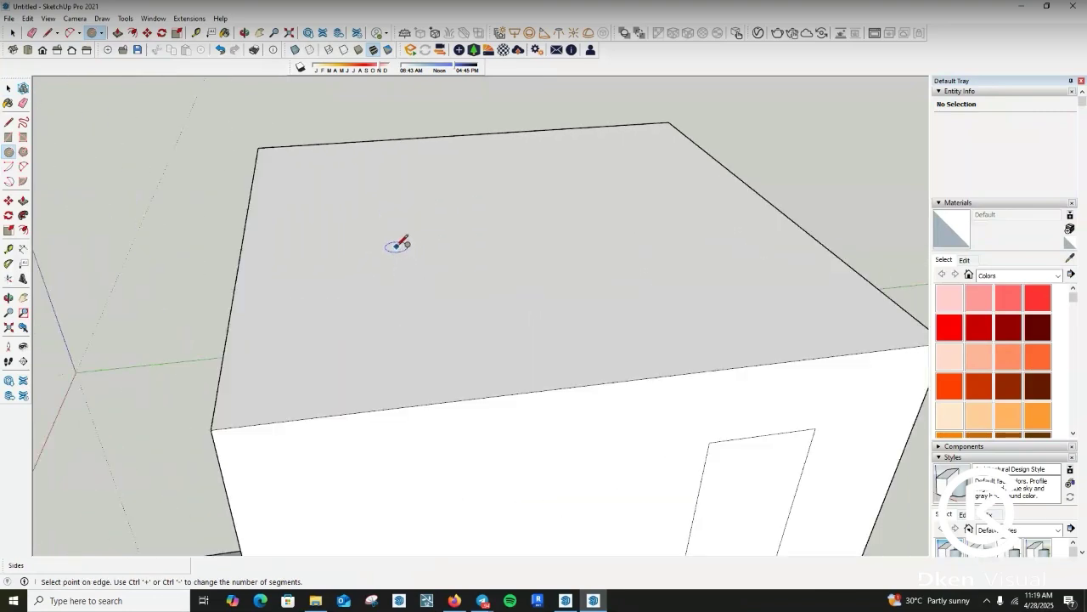
click(392, 244)
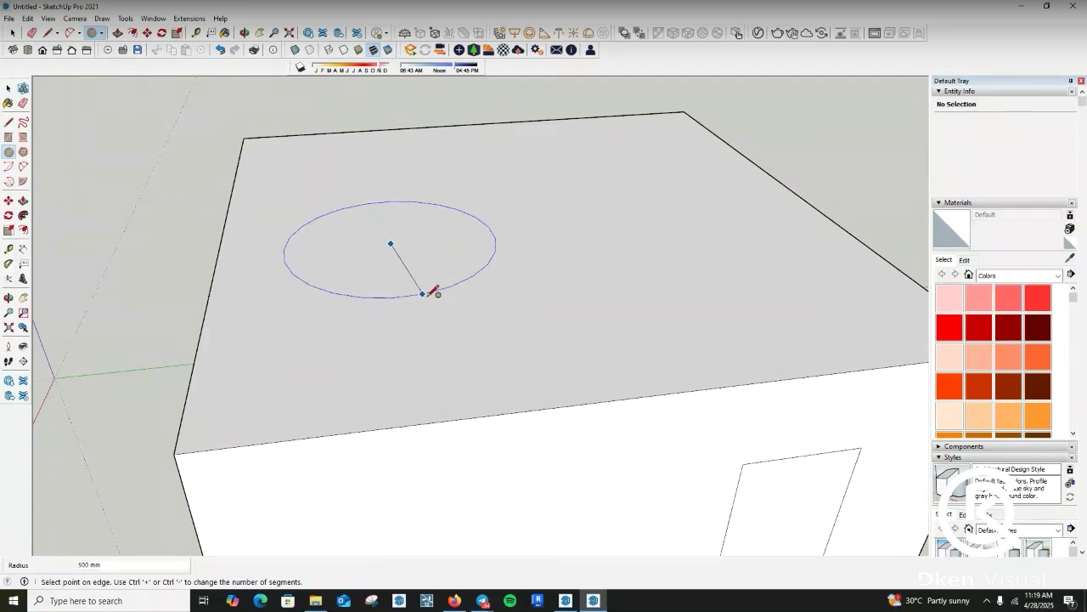
scroll(416, 308, down, 1)
scroll(414, 312, down, 1)
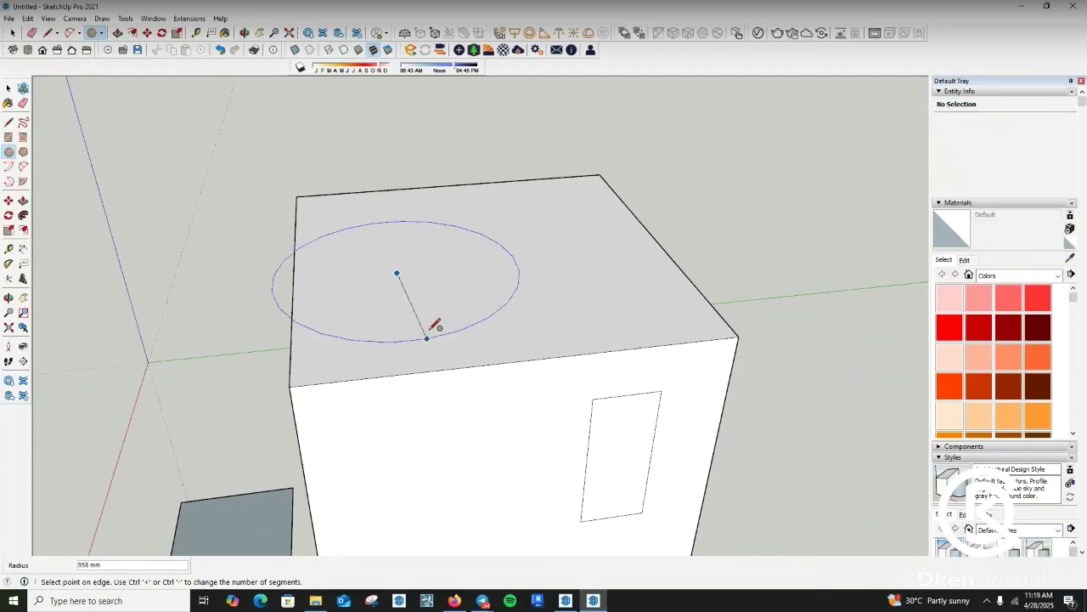
key(Escape)
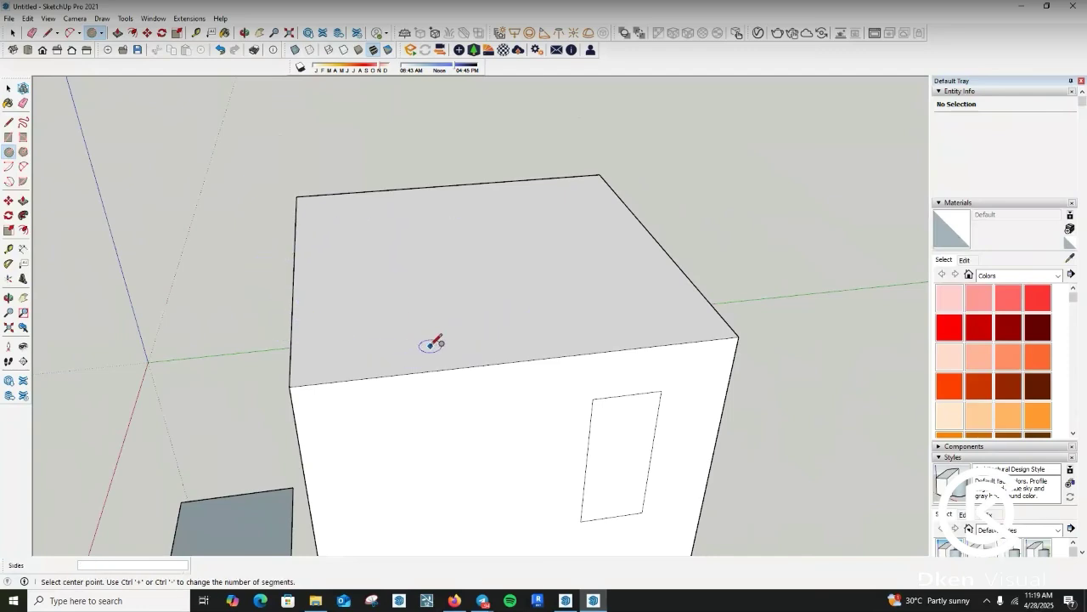
key(space)
- Draw a circle with a radius of about 500 mm on the front face, to the left of the rectangle
key(o)
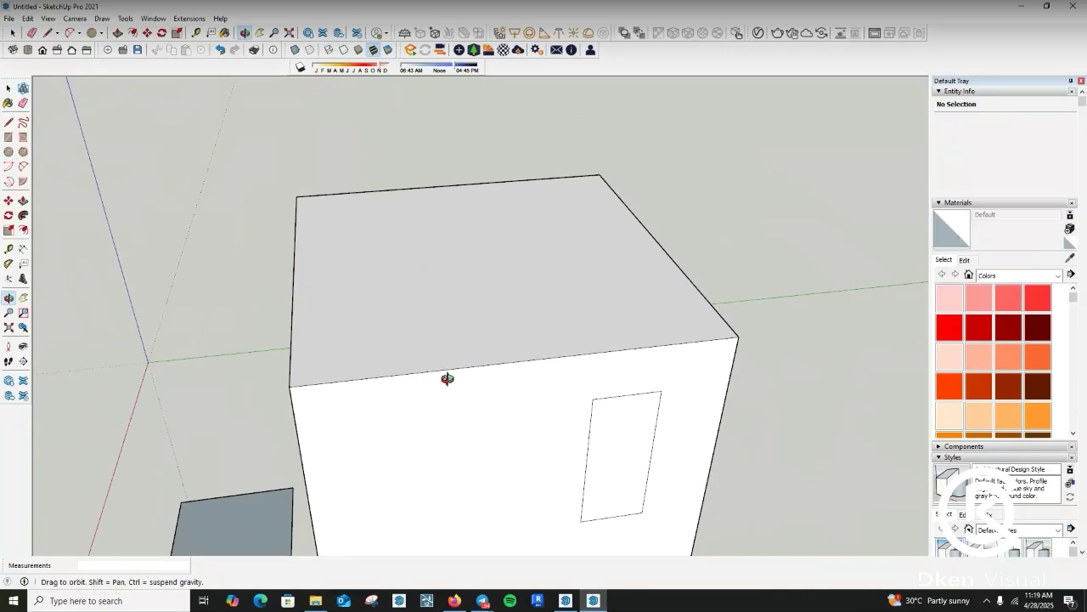
drag(445, 351, 406, 356)
drag(488, 366, 365, 433)
scroll(365, 433, down, 3)
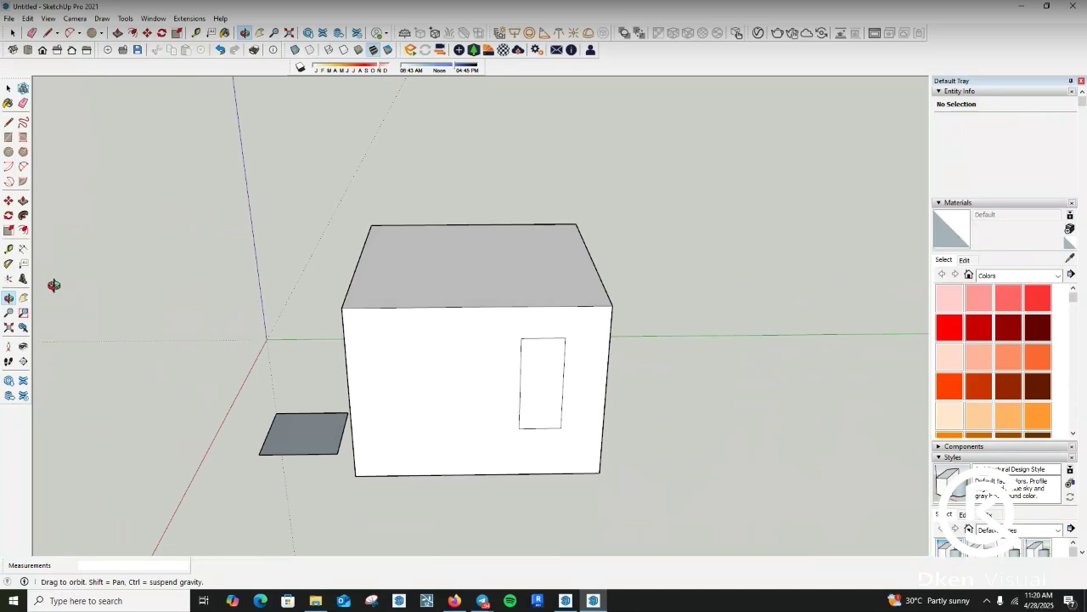
scroll(460, 366, up, 2)
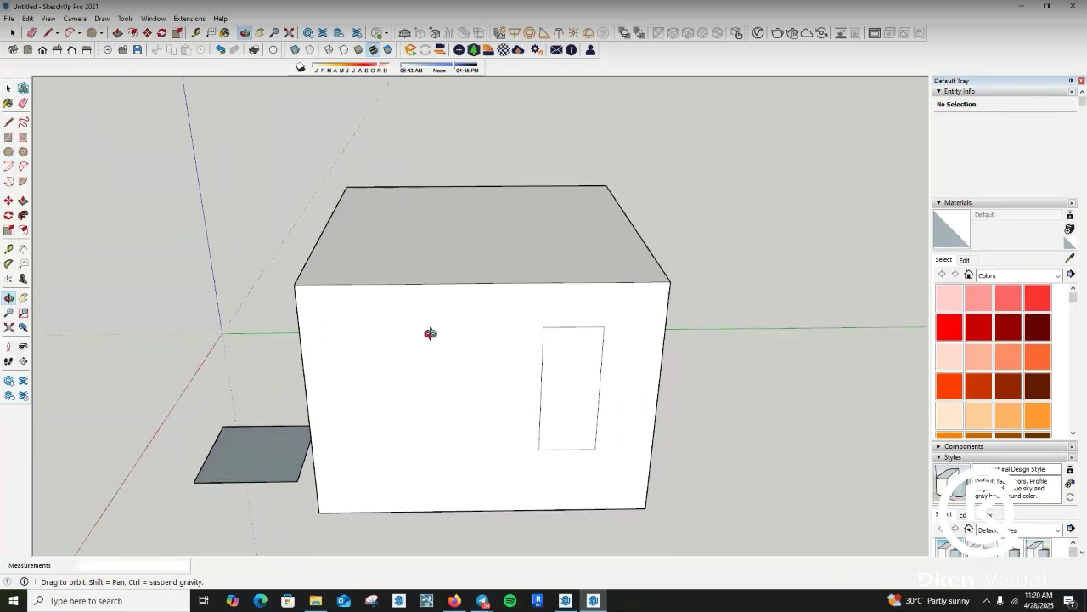
drag(431, 334, 476, 446)
scroll(474, 442, up, 3)
scroll(465, 412, down, 3)
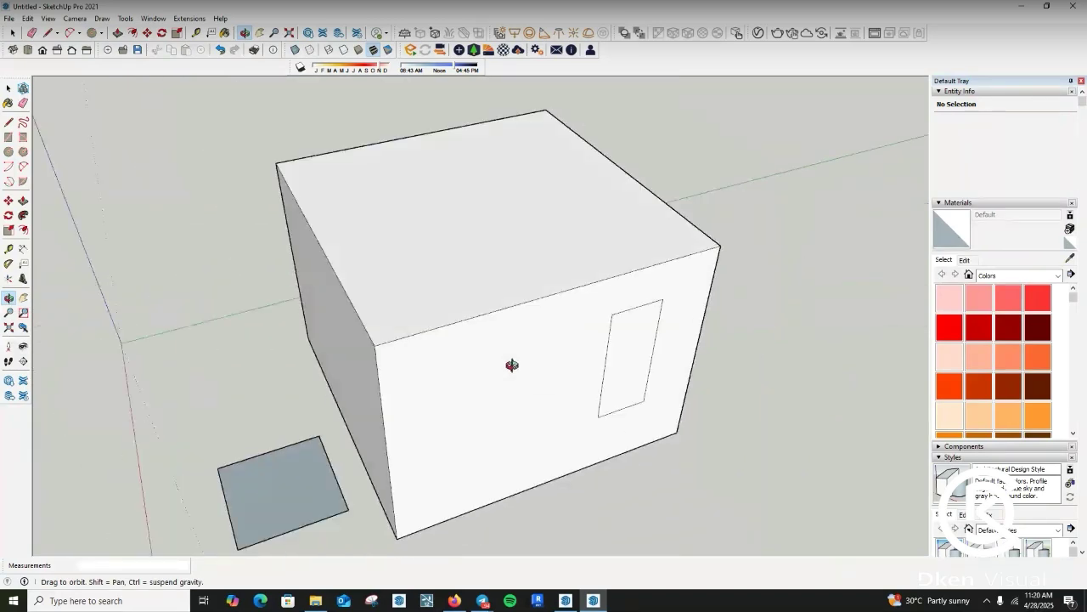
drag(509, 364, 409, 368)
scroll(409, 368, up, 2)
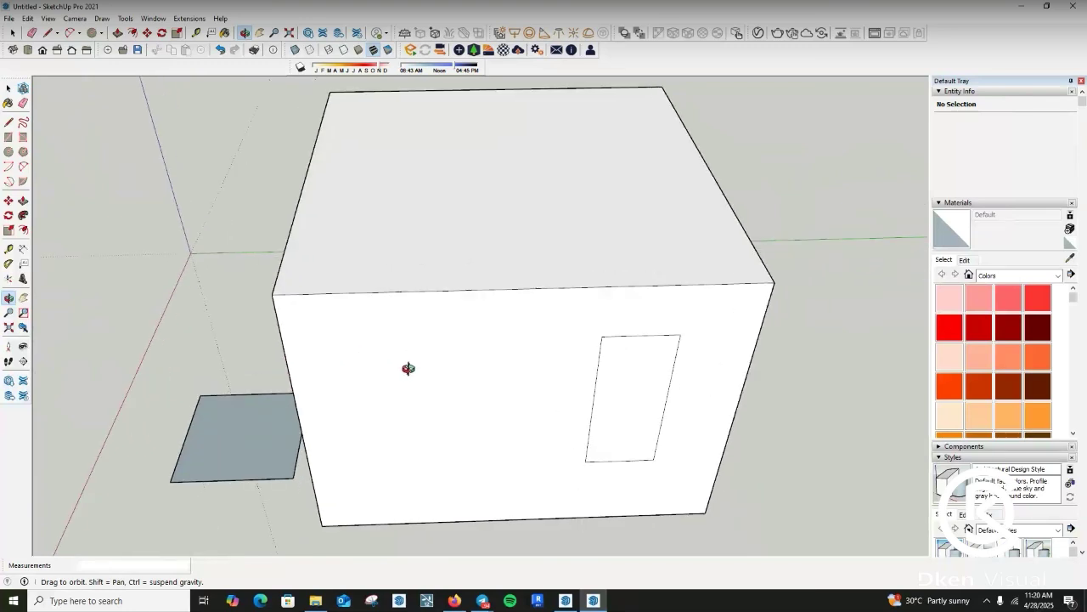
key(c)
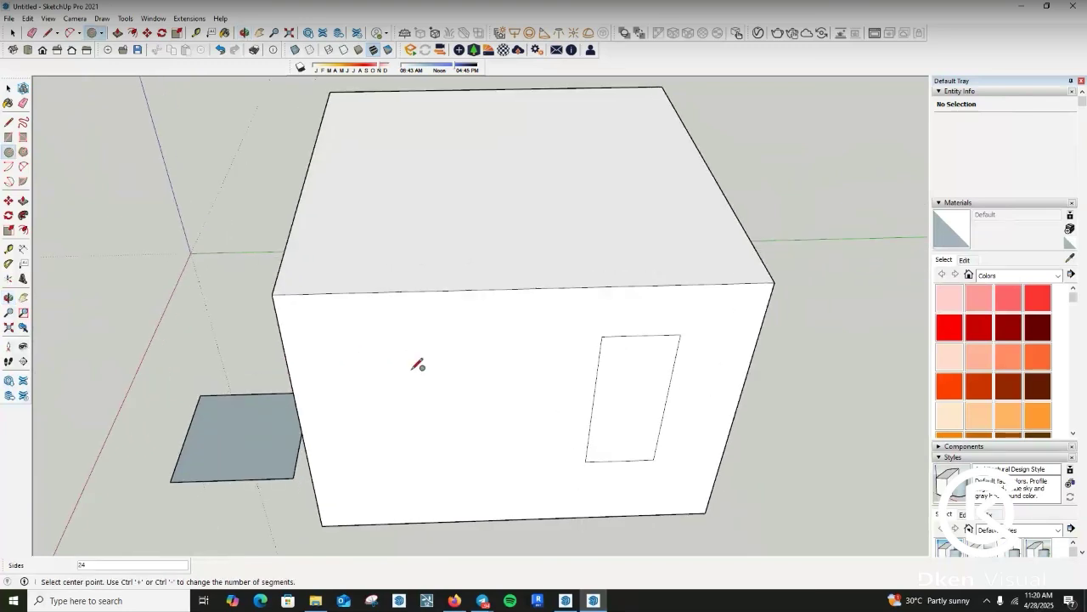
click(401, 379)
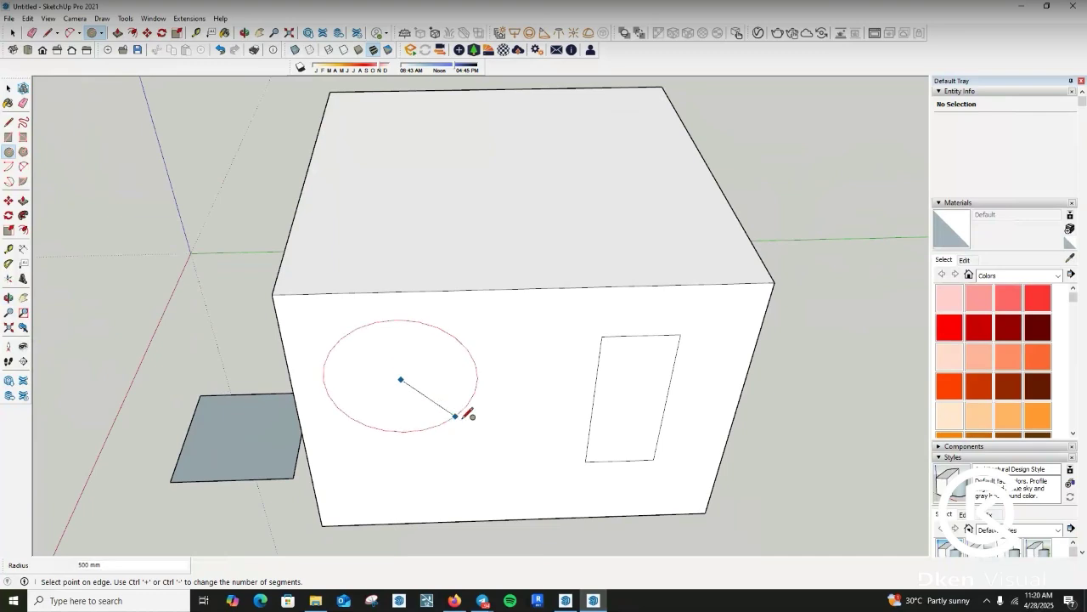
click(477, 374)
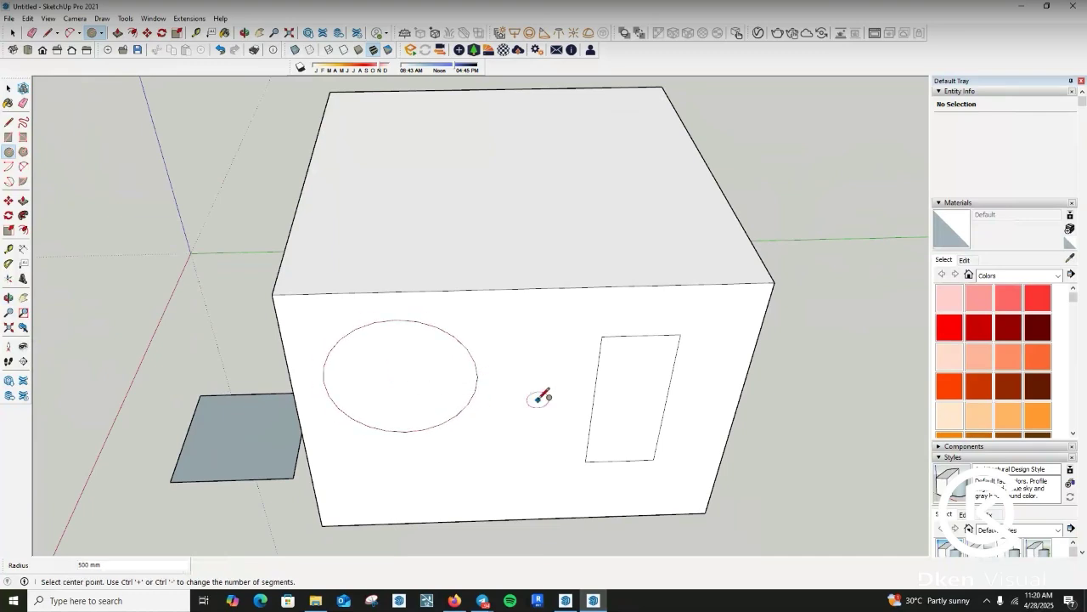
- Examine the circle and rectangle on the box's front face from near and far with Push/Pull ready
scroll(412, 388, down, 2)
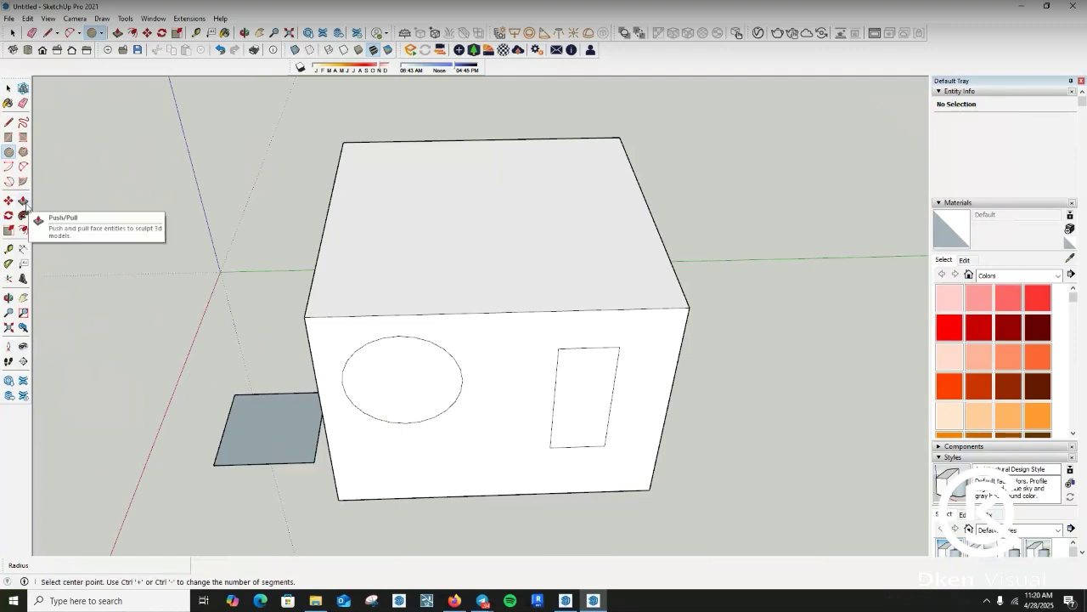
scroll(473, 263, down, 2)
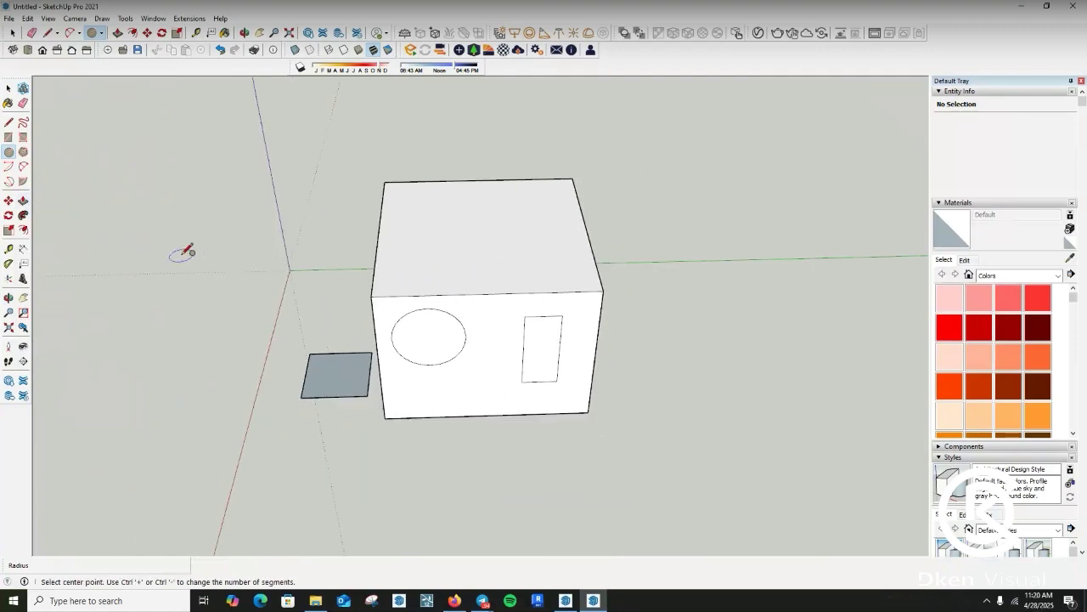
scroll(459, 313, up, 3)
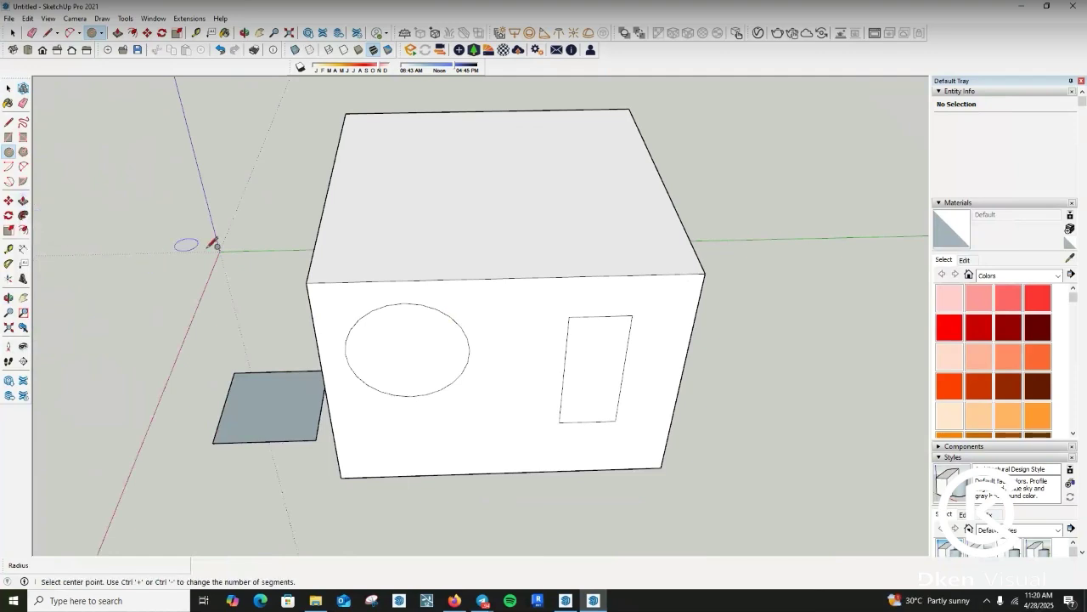
scroll(498, 285, down, 1)
key(p)
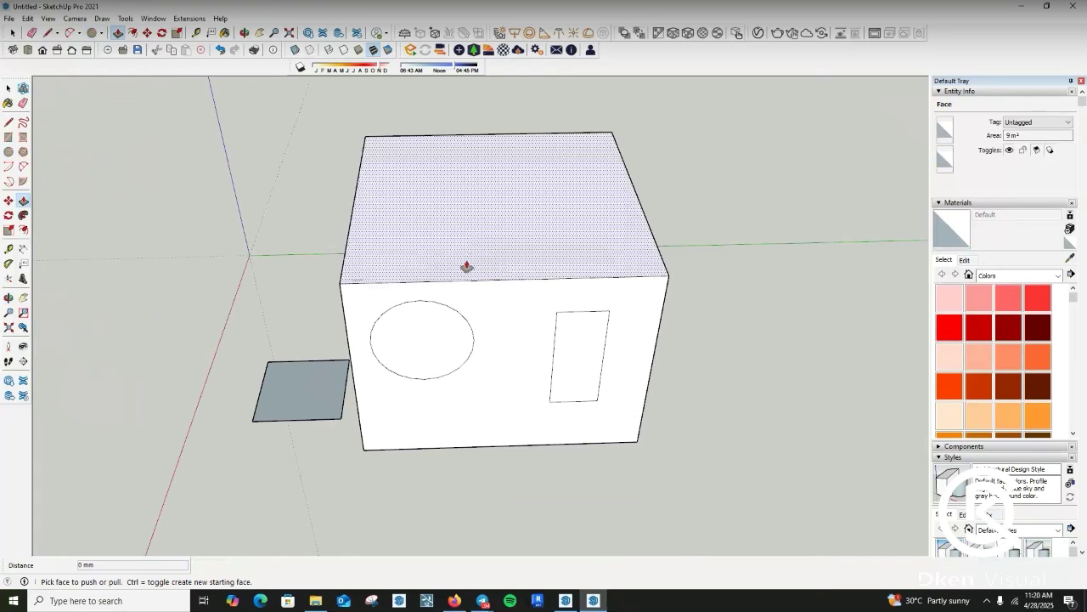
scroll(568, 358, up, 2)
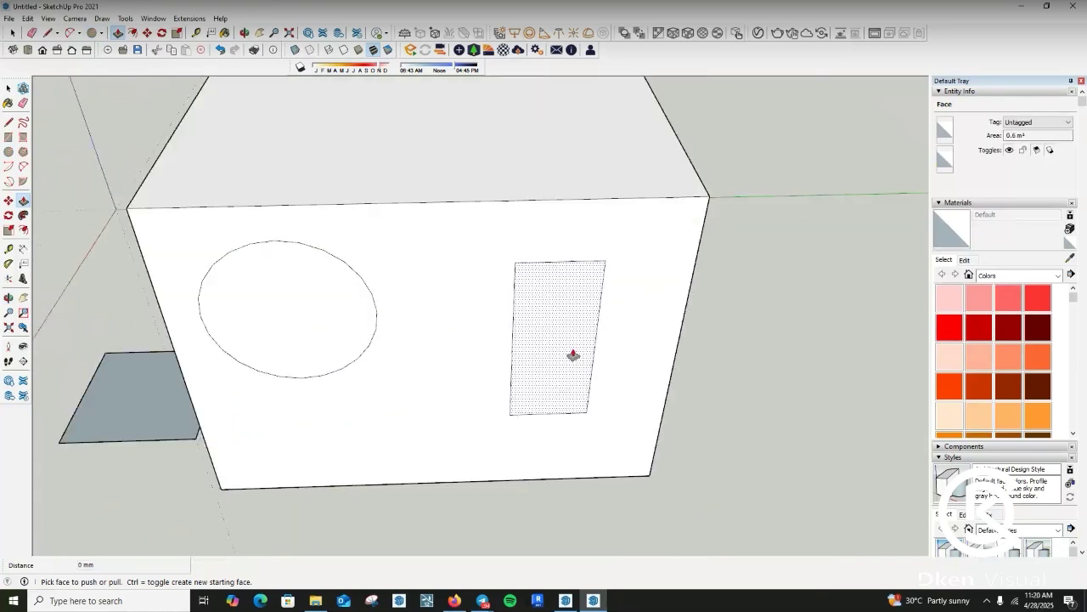
scroll(566, 357, down, 2)
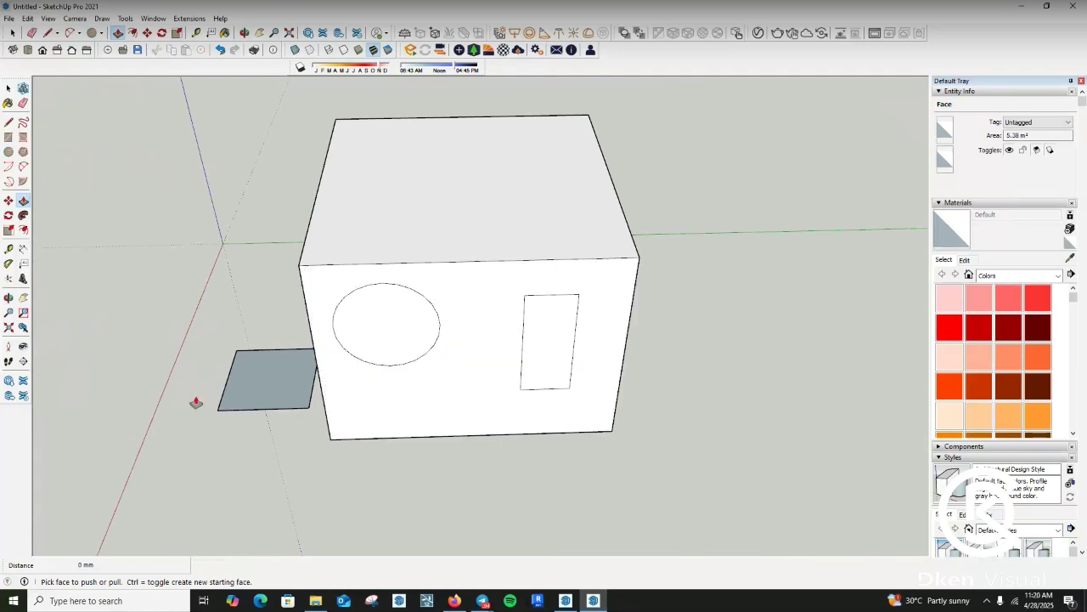
scroll(466, 355, up, 2)
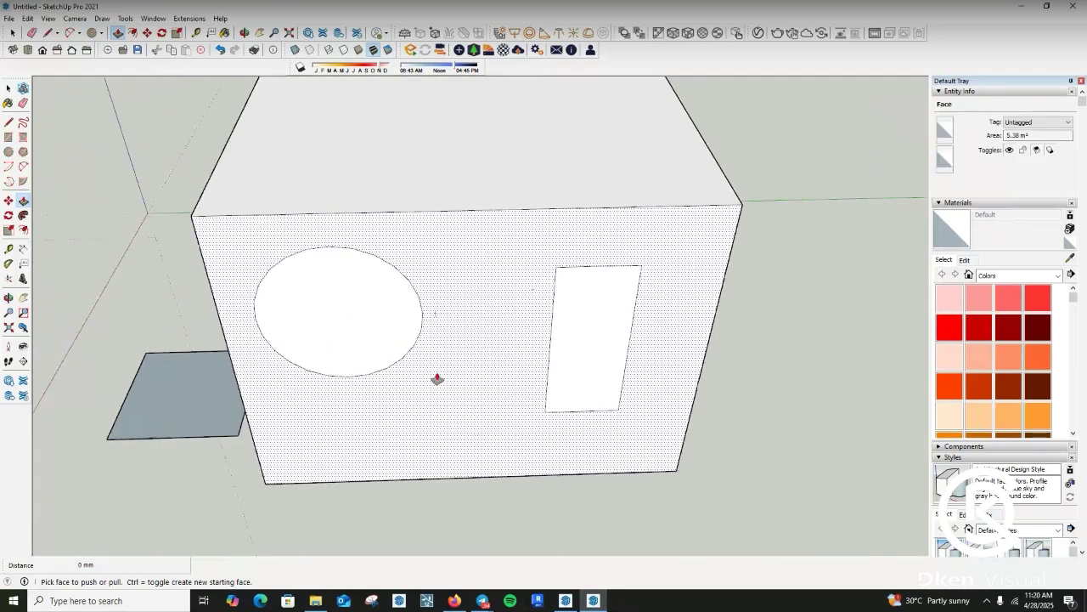
scroll(437, 378, down, 2)
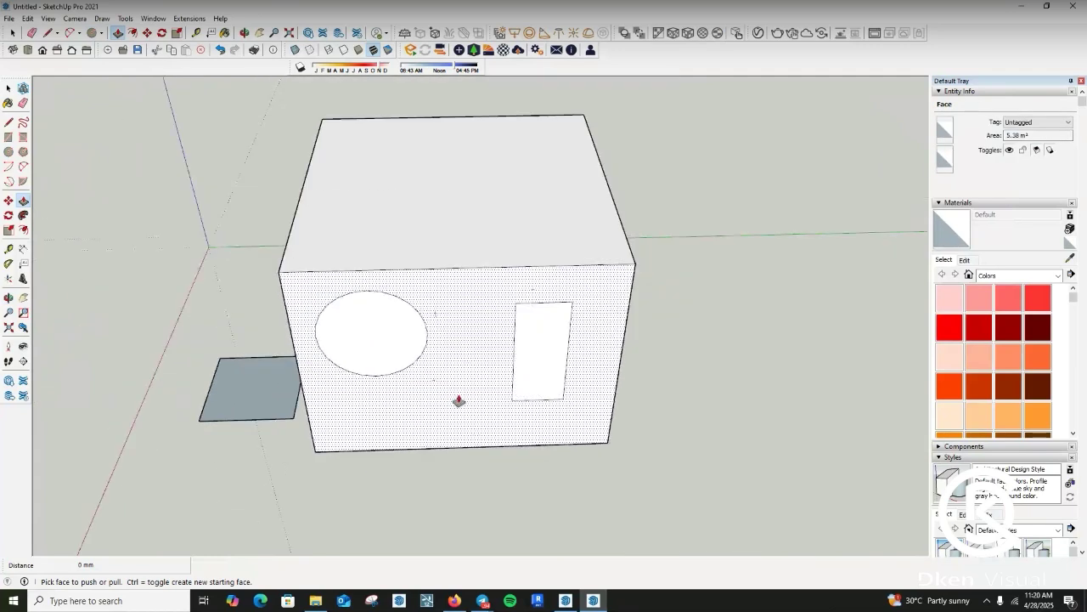
- Try pushing the front-face rectangle about 440 mm inward, cancel it, and remove the rectangle's face to leave an opening
click(9, 298)
drag(487, 387, 374, 335)
scroll(558, 301, up, 3)
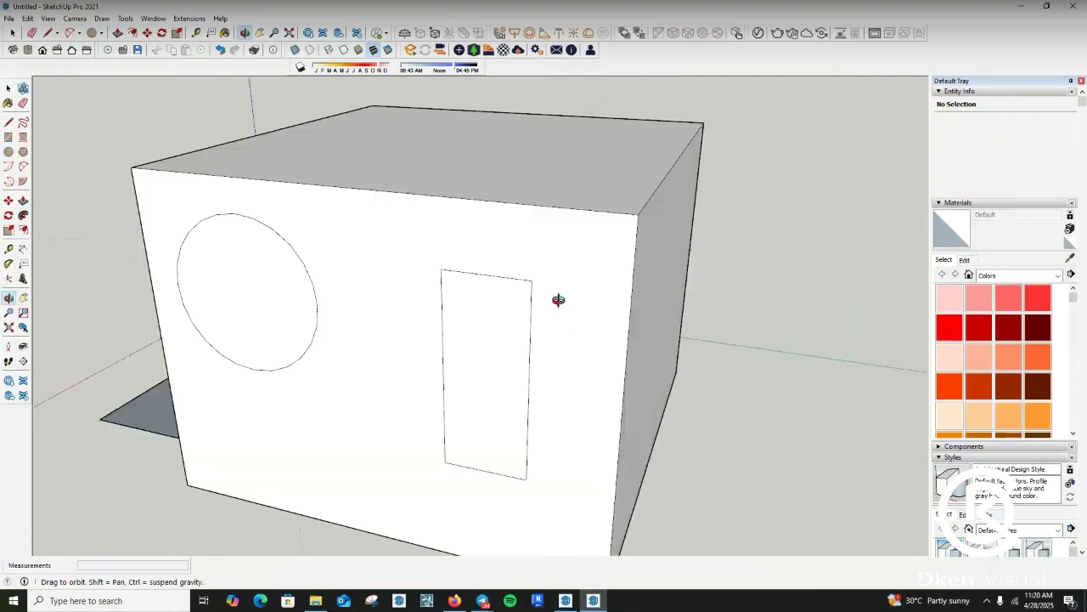
scroll(408, 333, down, 3)
scroll(453, 382, up, 3)
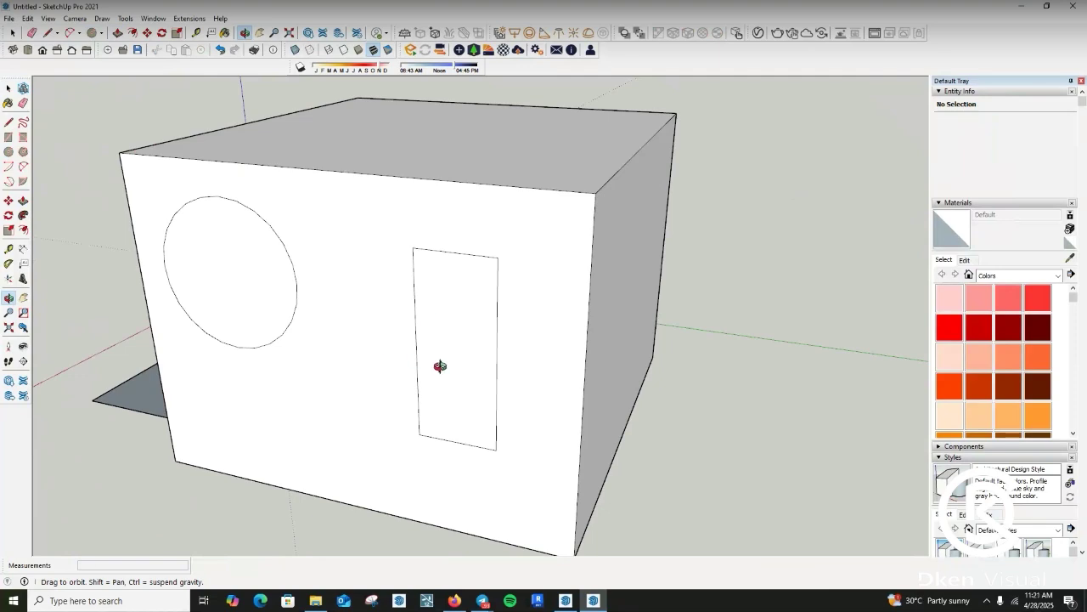
key(p)
drag(429, 382, 481, 351)
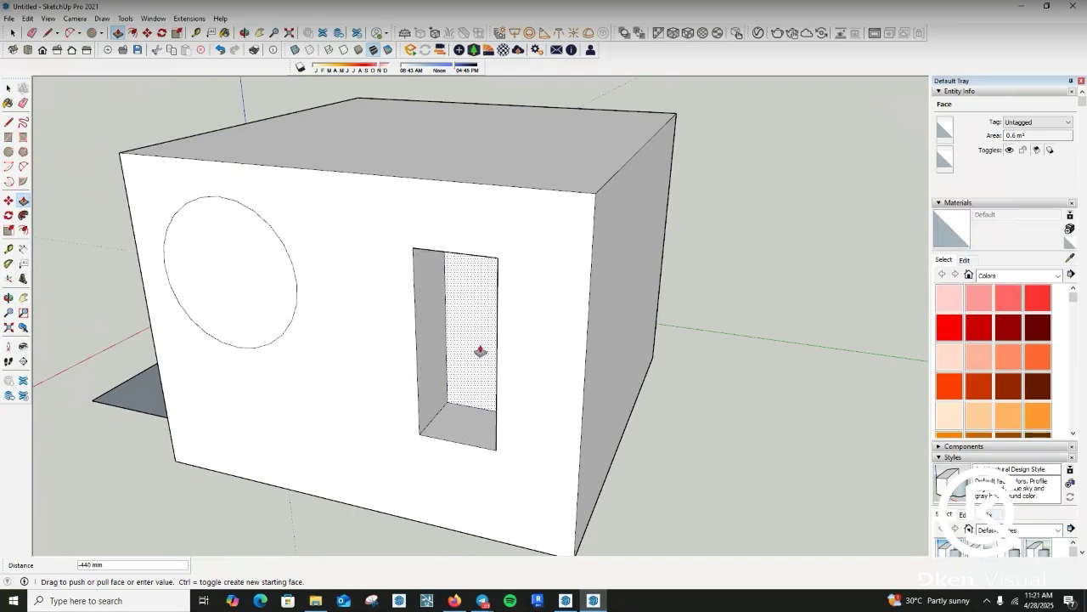
key(Escape)
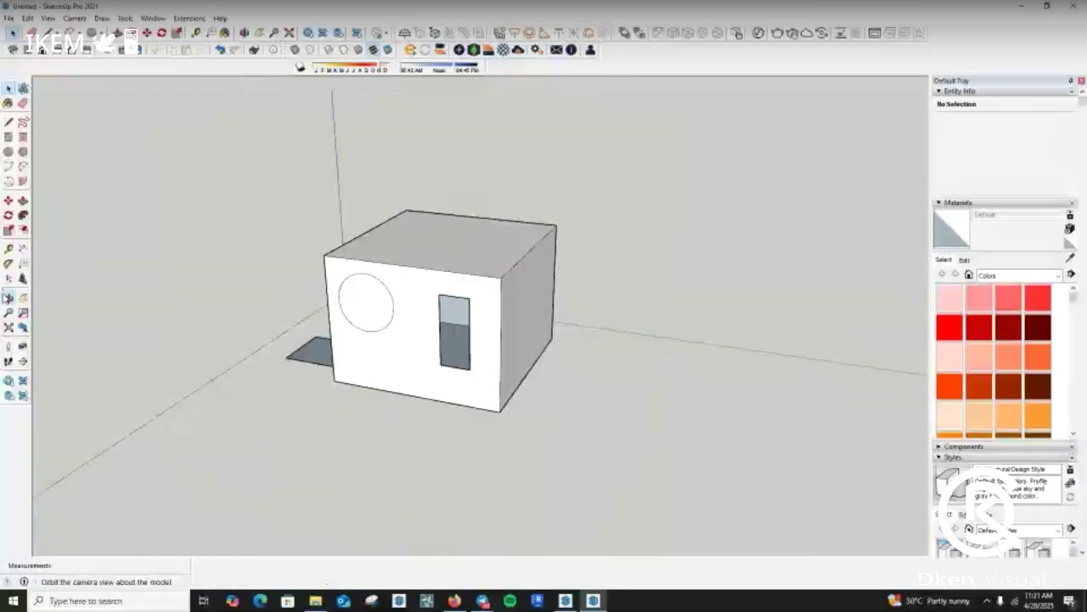
- Offset the outline of the box's top face inward by 300 mm
middle_drag(510, 314, 442, 340)
scroll(581, 320, up, 4)
scroll(581, 320, down, 5)
scroll(484, 391, down, 2)
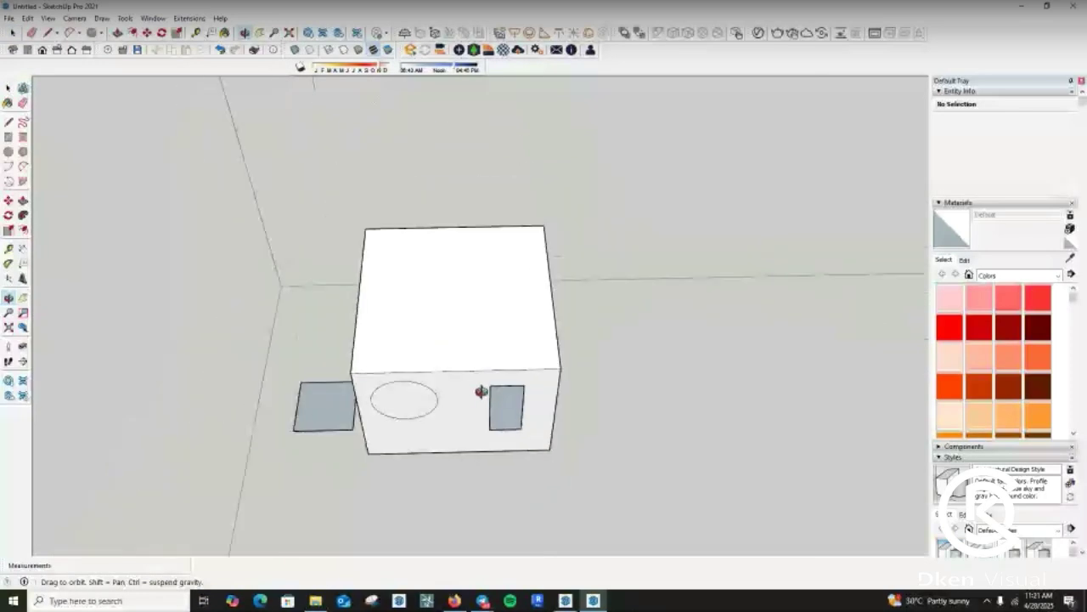
scroll(480, 395, up, 4)
scroll(479, 395, up, 1)
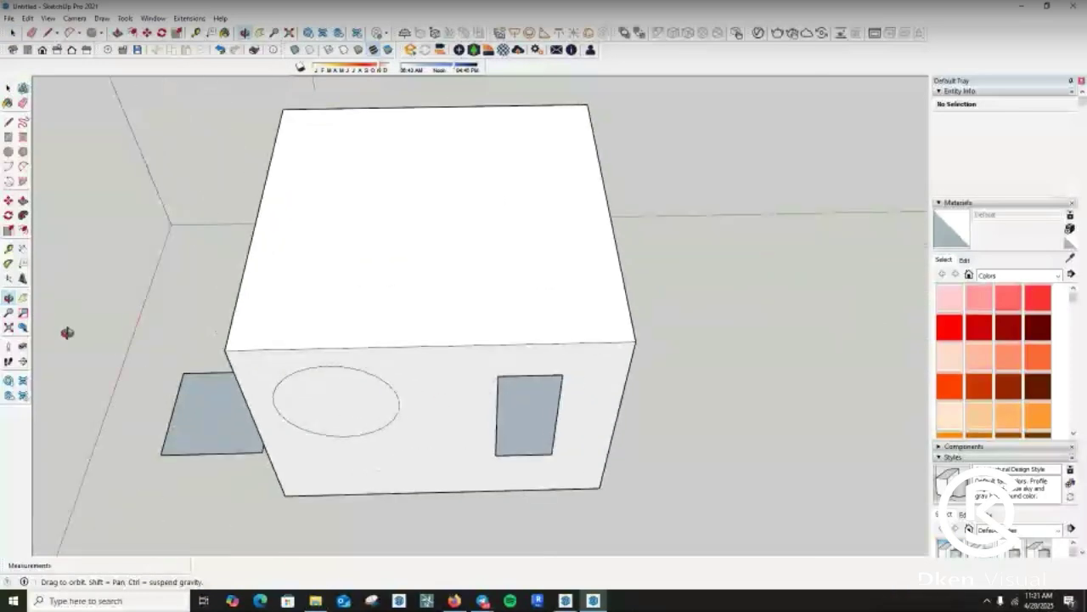
click(23, 230)
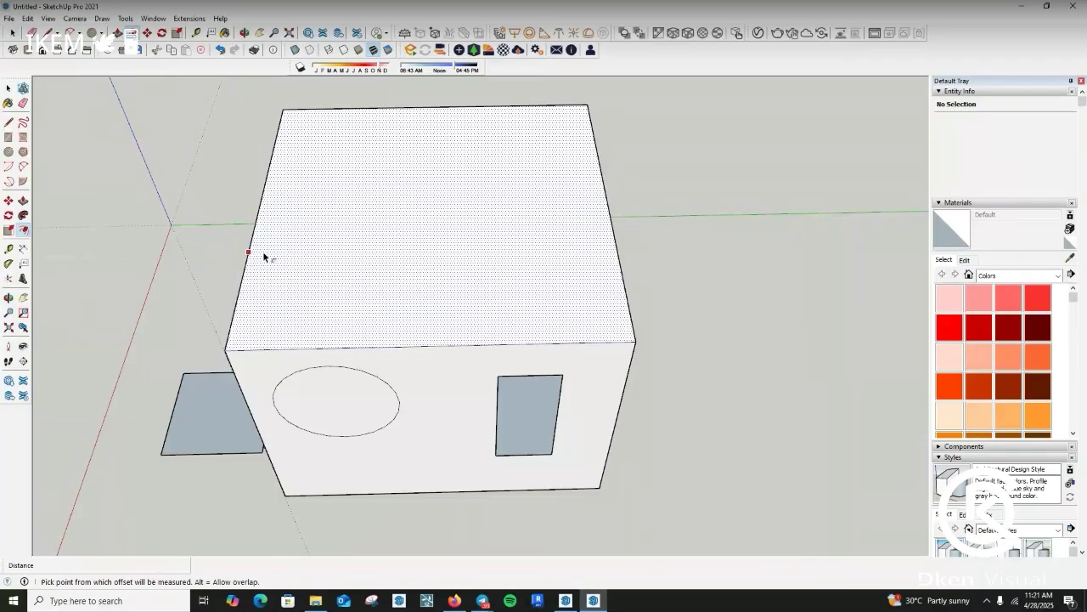
click(263, 253)
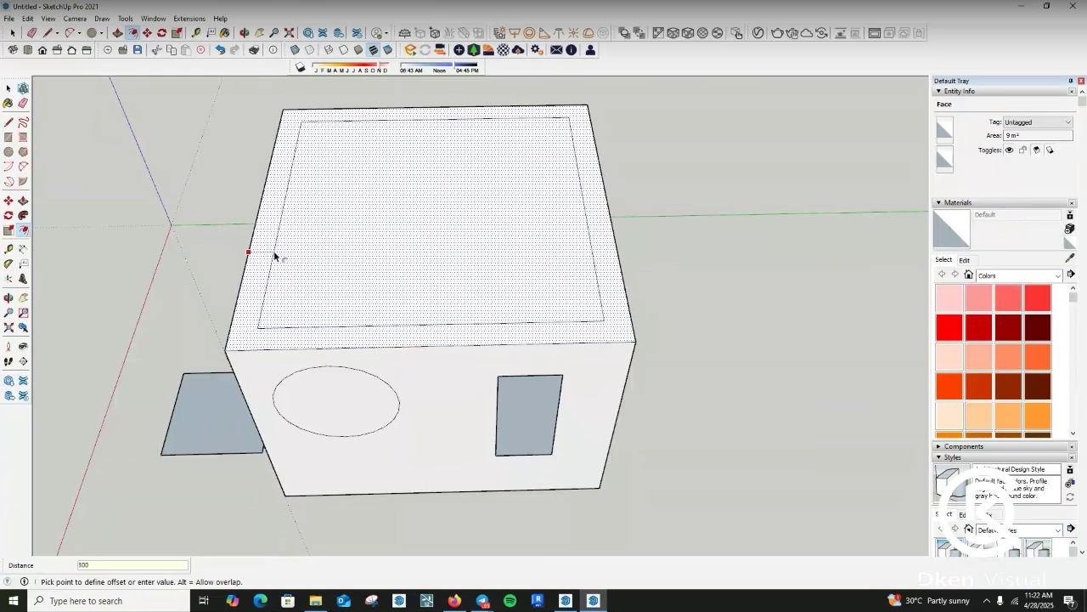
key(Return)
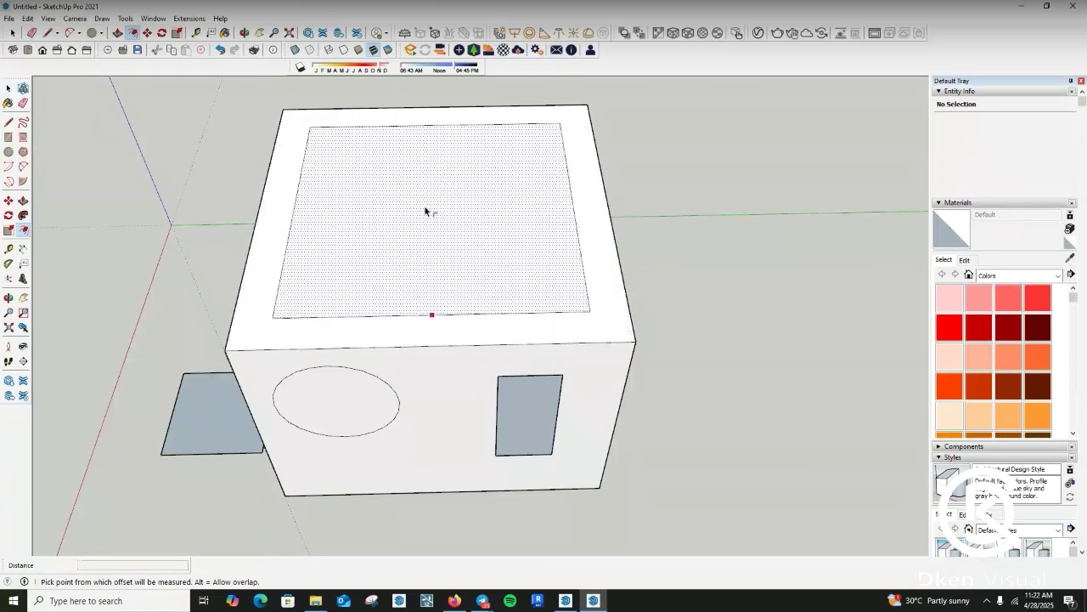
- Push the inset square on the box's top down about 197 mm to form a recess
scroll(410, 202, up, 1)
scroll(348, 367, down, 1)
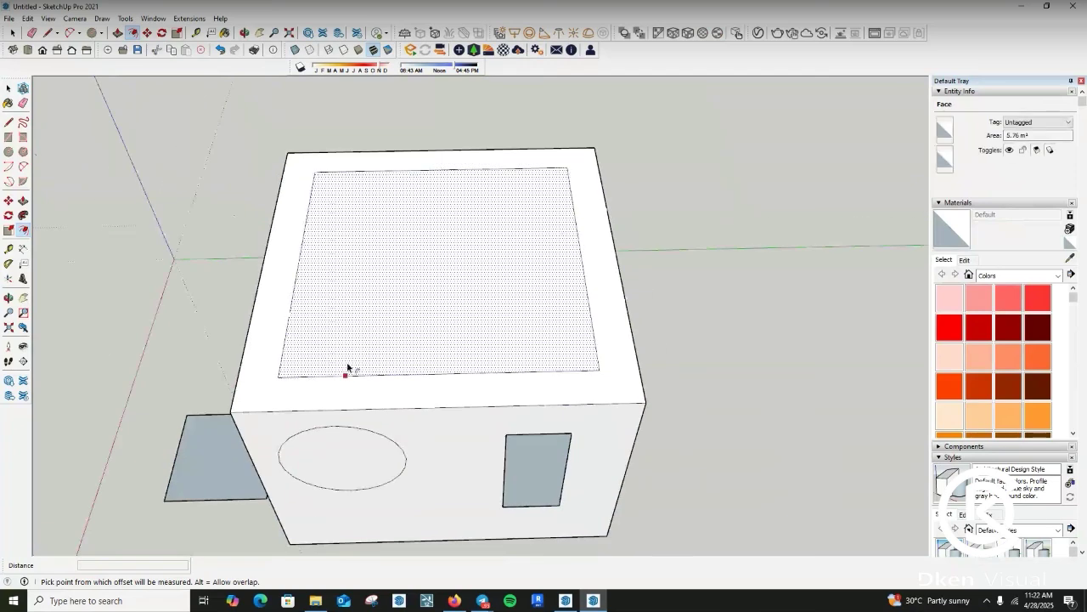
scroll(348, 367, up, 3)
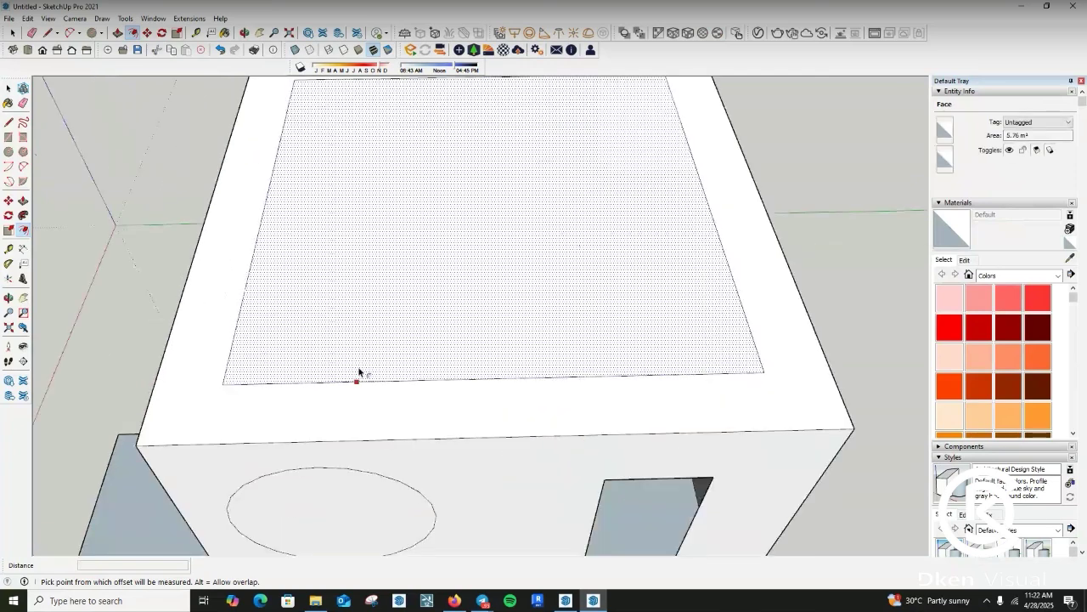
scroll(359, 372, down, 3)
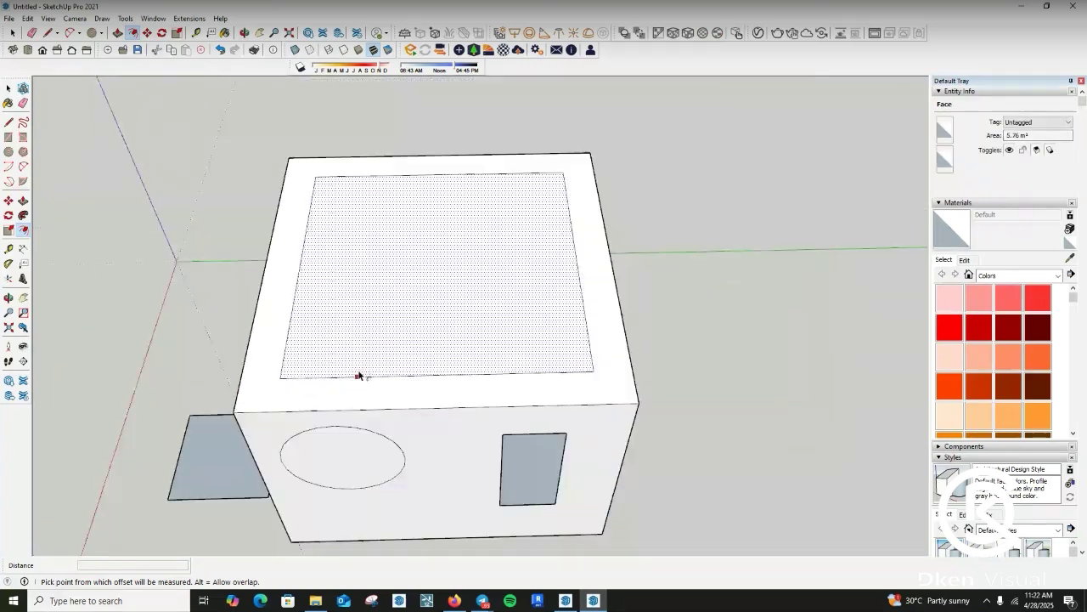
key(p)
click(436, 296)
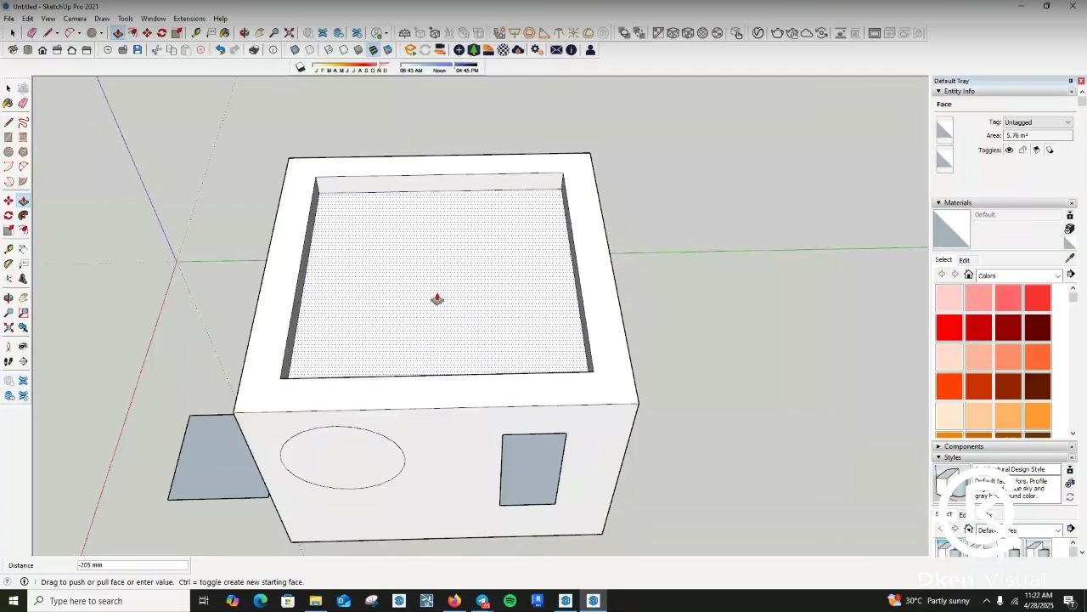
click(437, 298)
scroll(311, 210, up, 2)
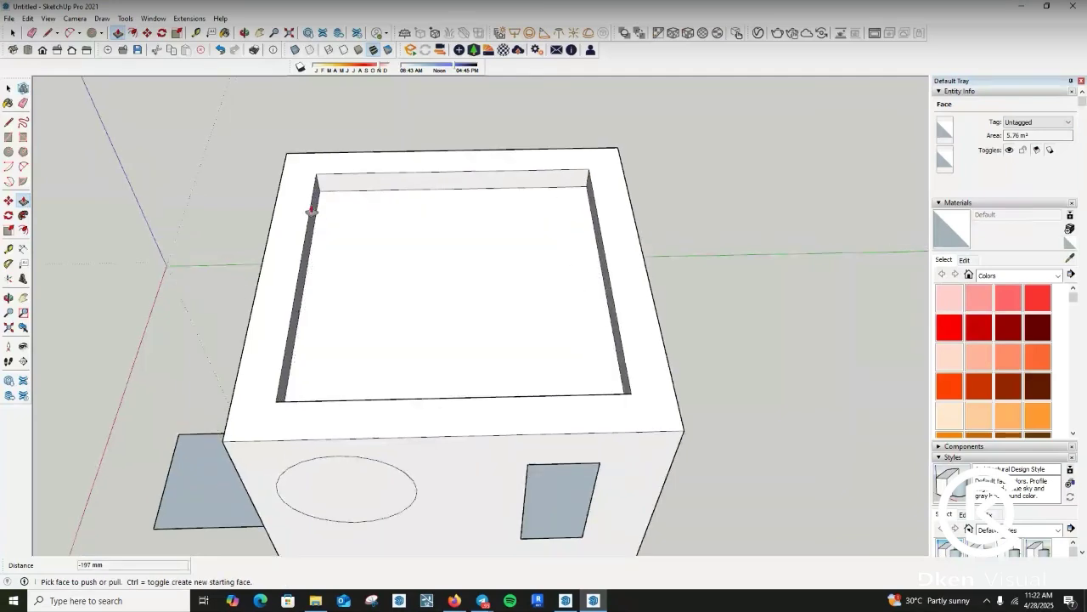
- Pull the rim around the top recess up by about 88 mm
scroll(306, 210, up, 2)
click(294, 209)
click(295, 210)
scroll(337, 234, down, 3)
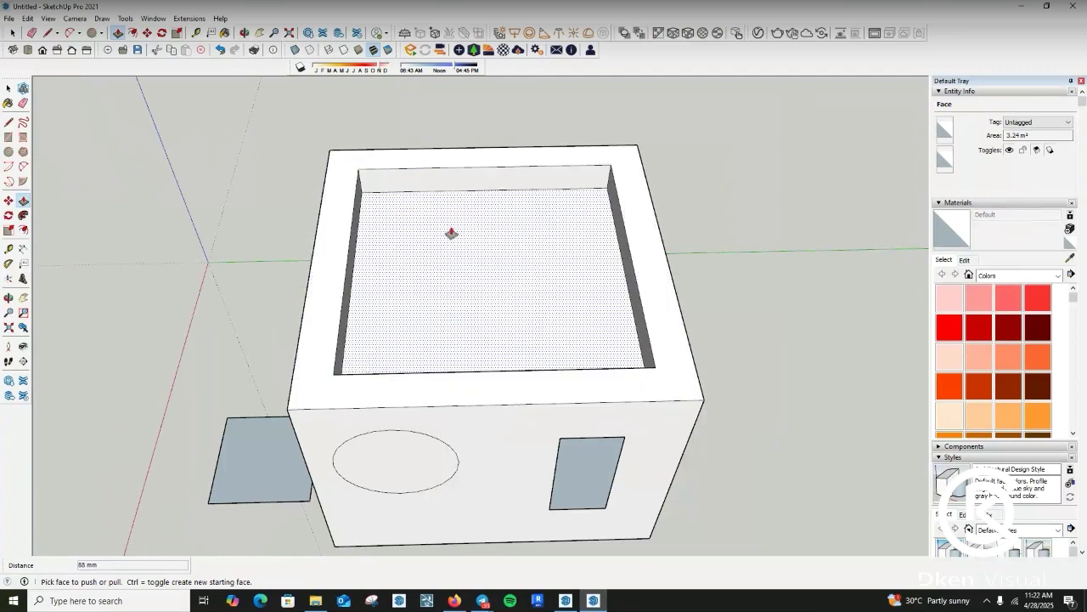
- Offset the outline of the recess floor inward by about 453 mm
scroll(454, 232, up, 1)
scroll(449, 230, down, 3)
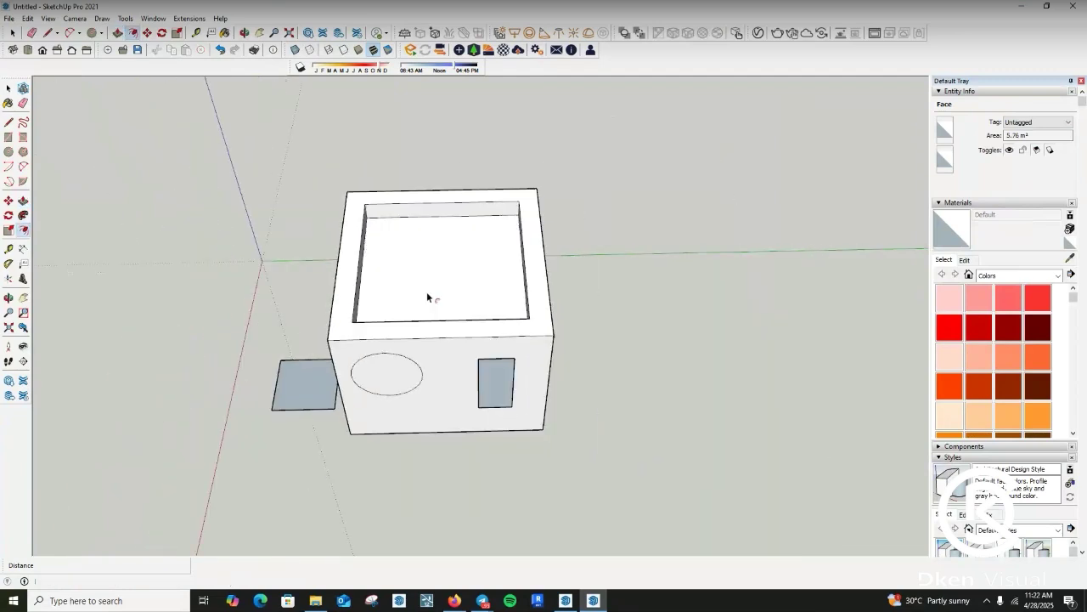
key(f)
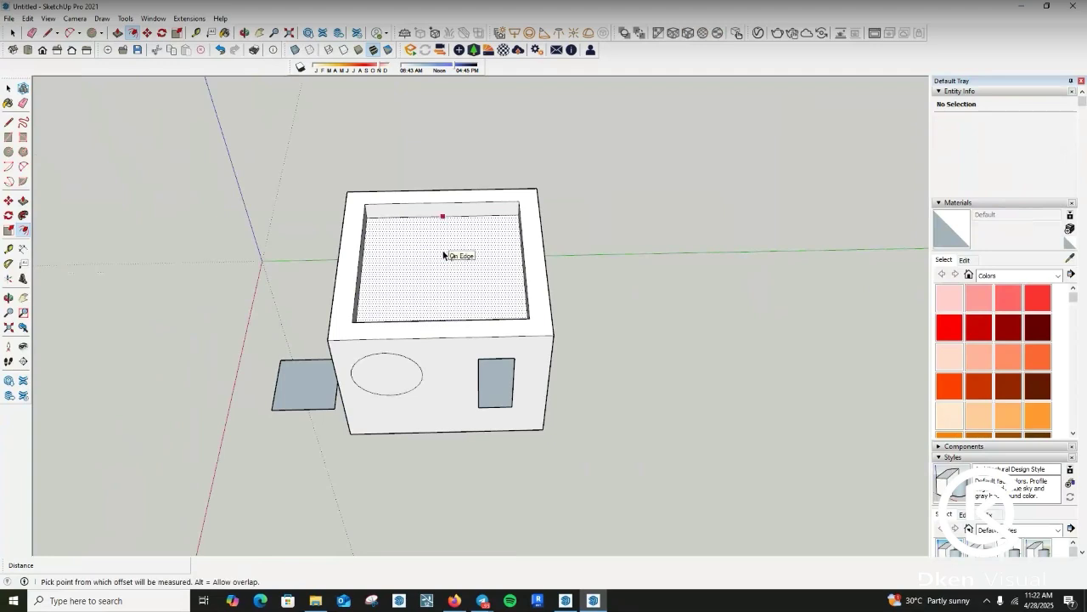
click(443, 255)
click(448, 231)
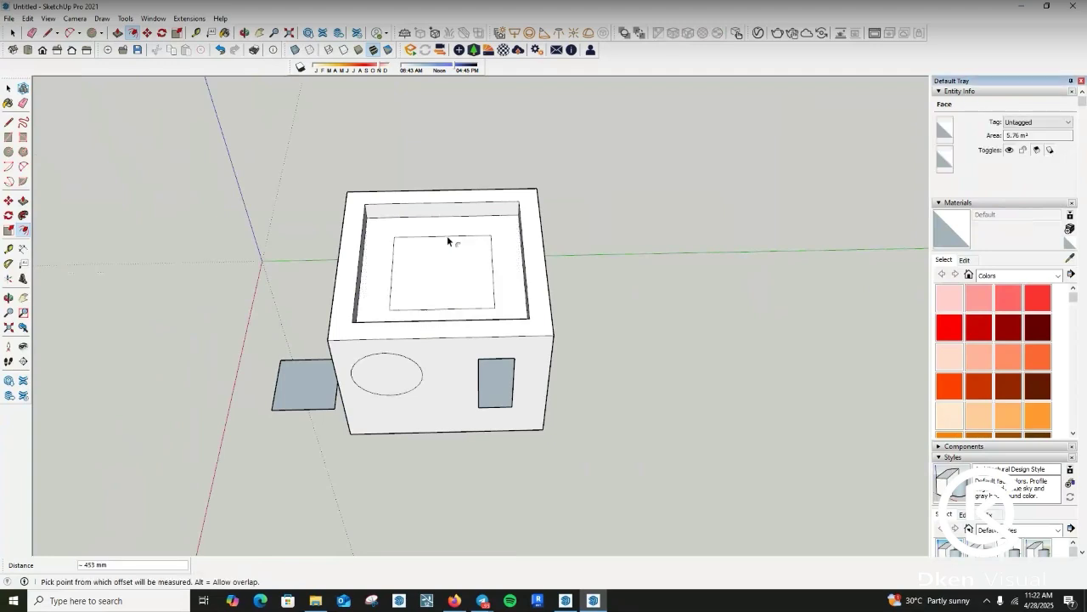
- Pull the inner square of the recess floor up about 1220 mm into a block
scroll(447, 238, up, 2)
key(p)
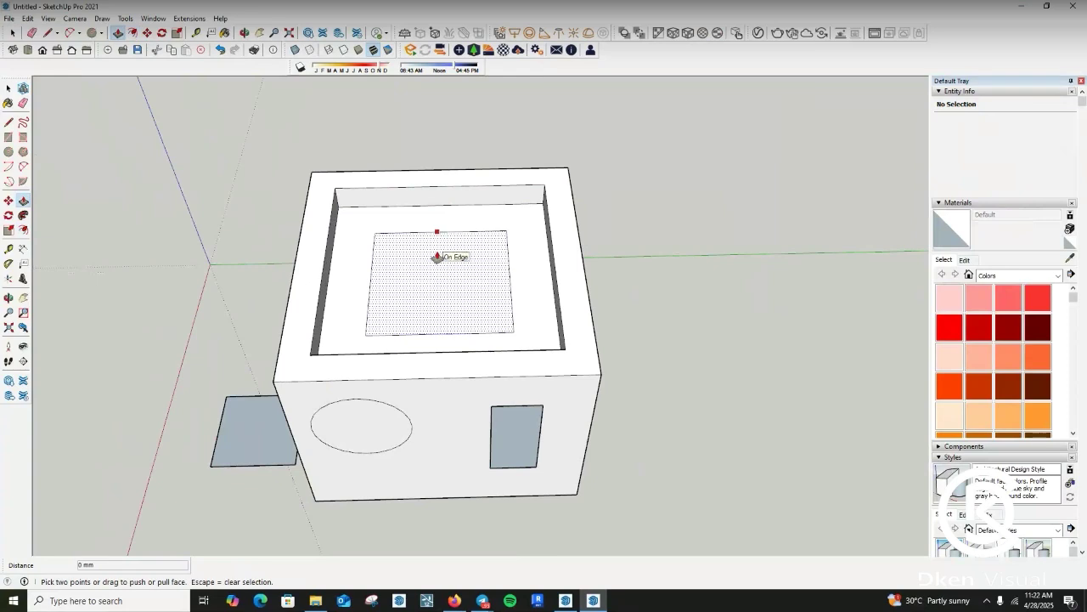
click(412, 257)
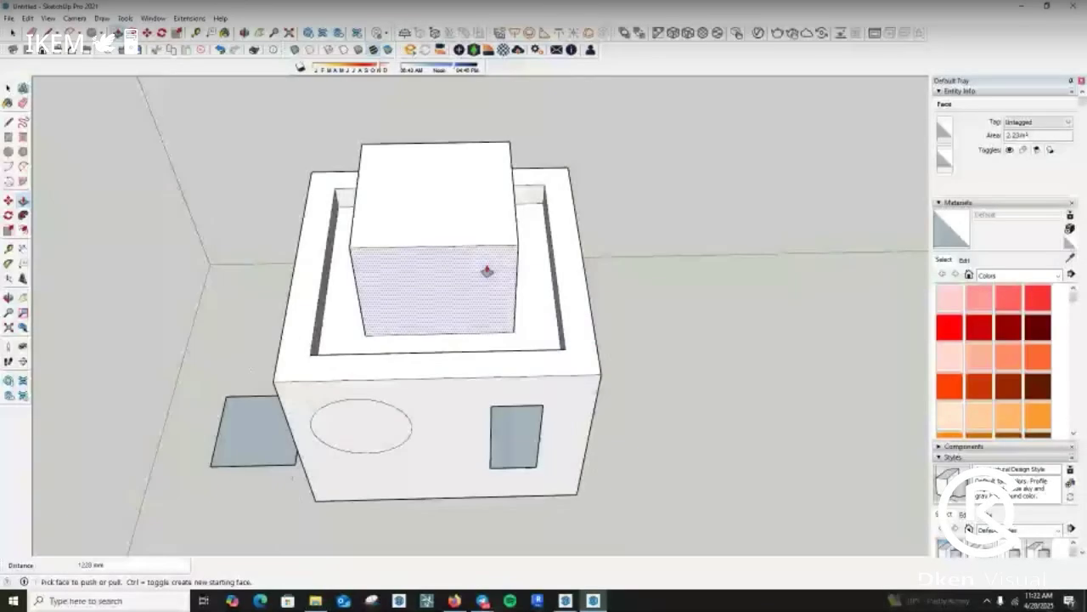
- Offset the outline of the upper block's front face inward to create a smaller inset rectangle
scroll(487, 271, up, 3)
scroll(473, 232, down, 3)
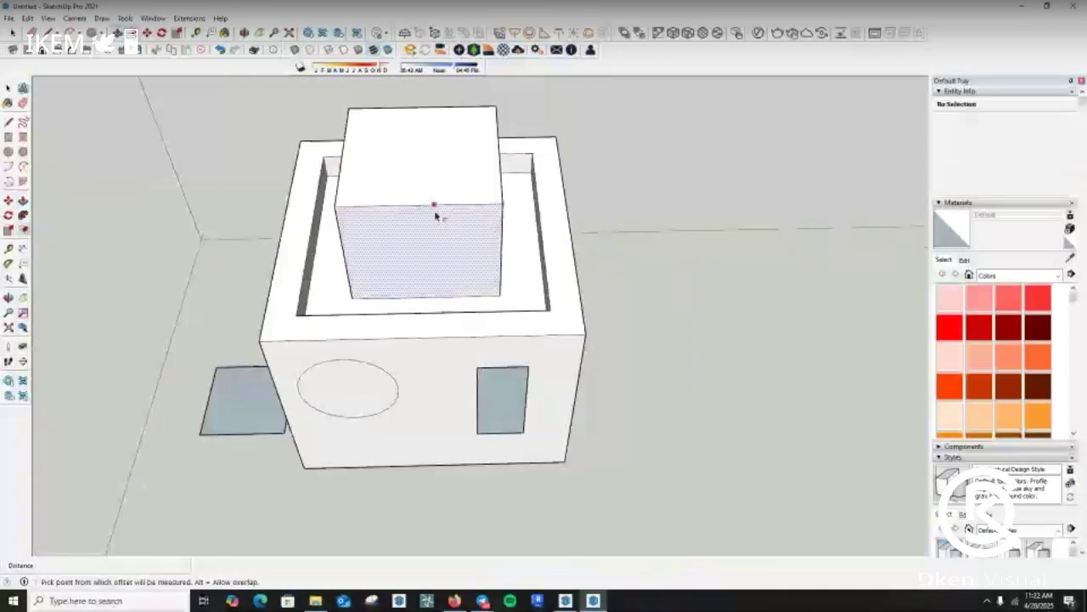
key(f)
click(435, 216)
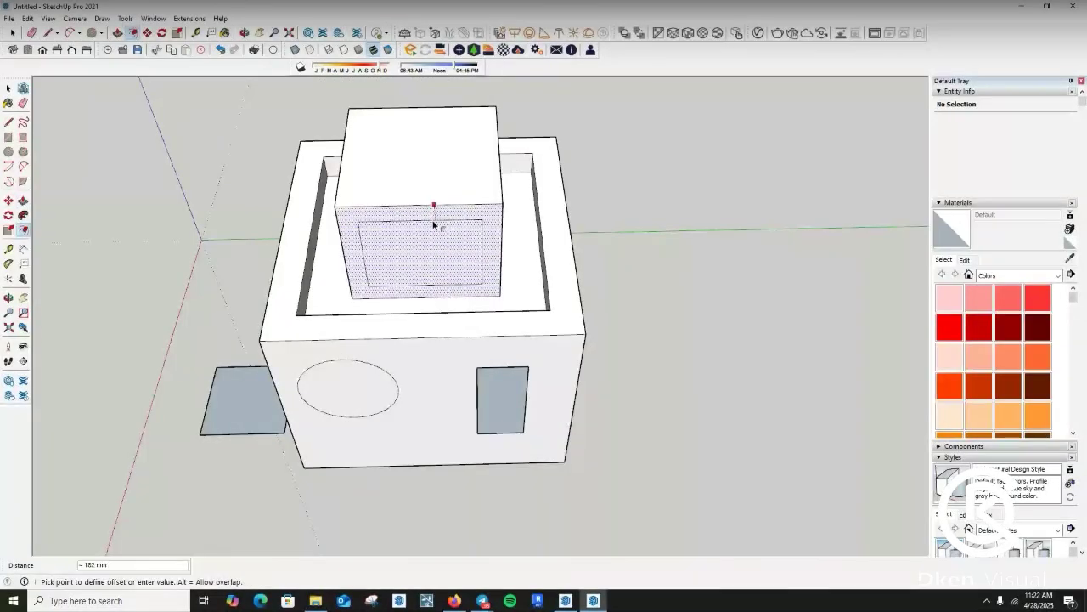
click(438, 225)
- Pull the inset rectangle on the upper block's front face outward by about 187 mm
key(p)
click(442, 246)
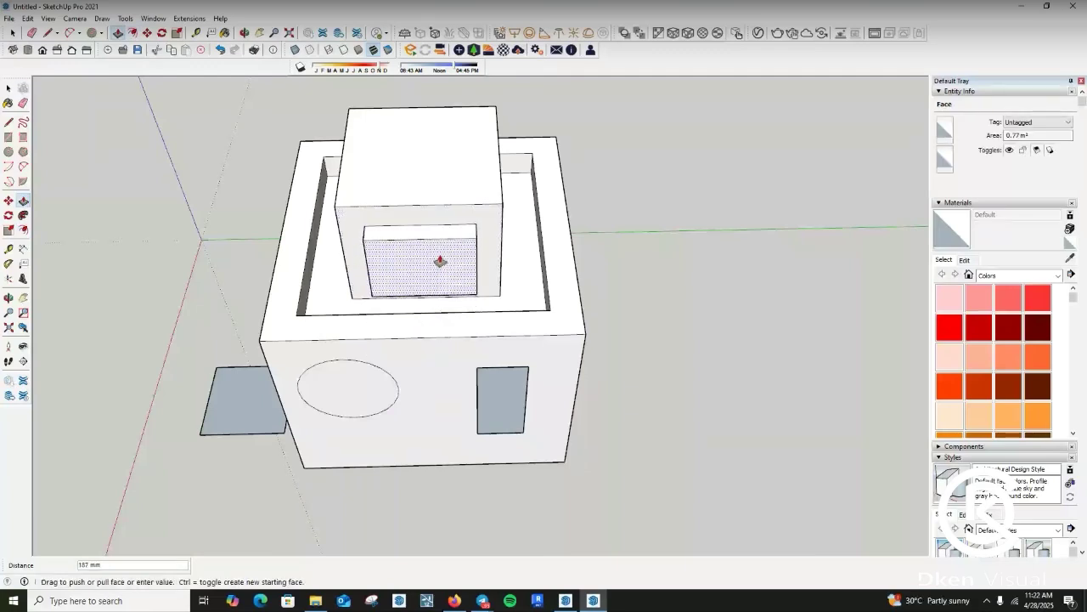
click(439, 257)
- Examine the finished stepped box, its recess and the projecting front panel from several angles
scroll(432, 335, down, 5)
key(o)
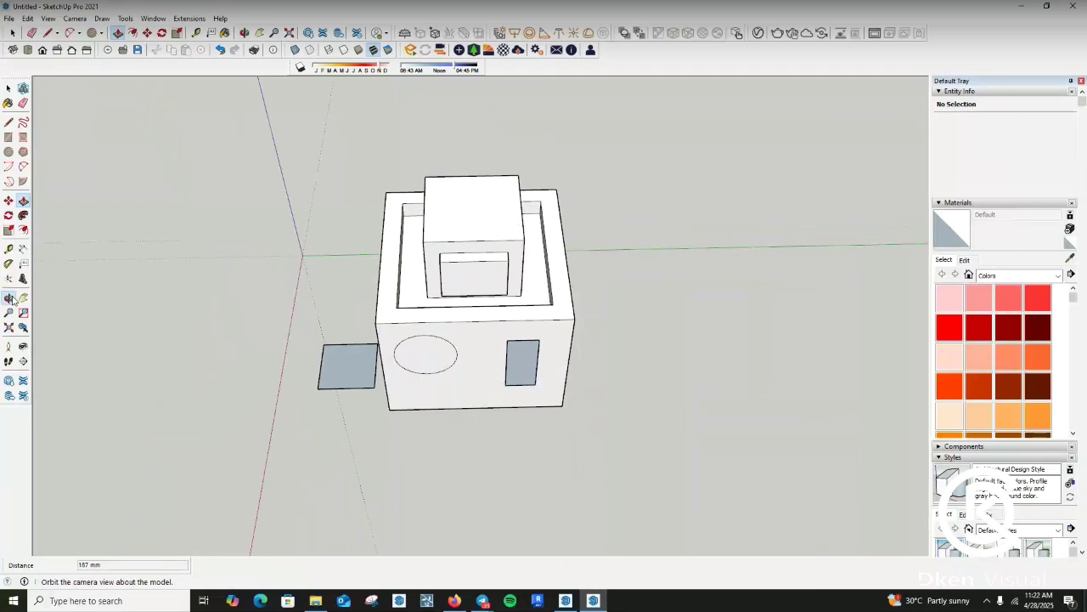
drag(546, 311, 456, 375)
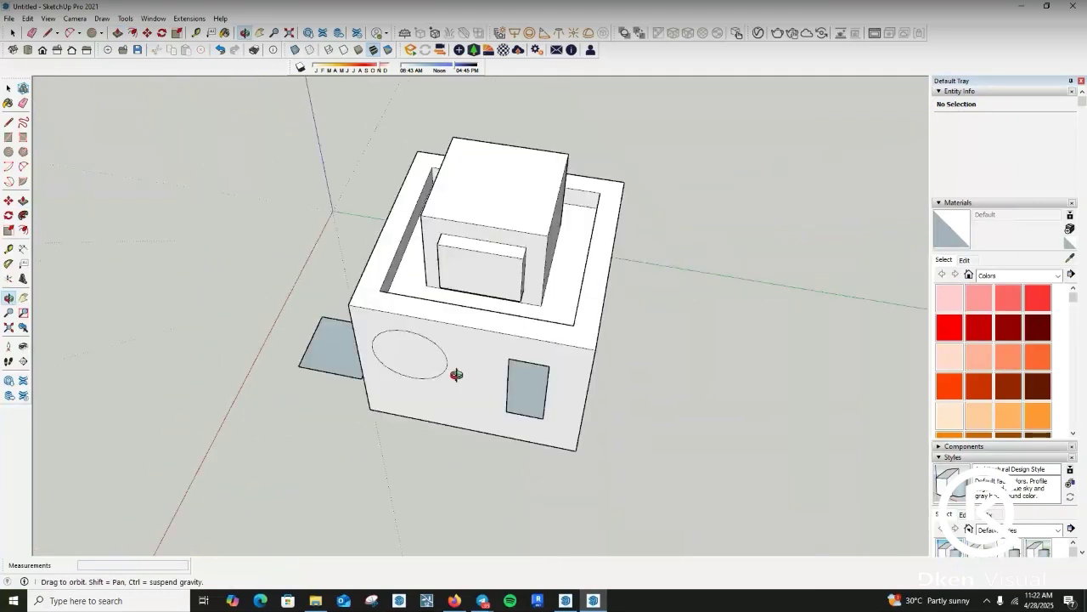
scroll(456, 375, up, 4)
scroll(440, 433, down, 4)
drag(441, 440, 472, 437)
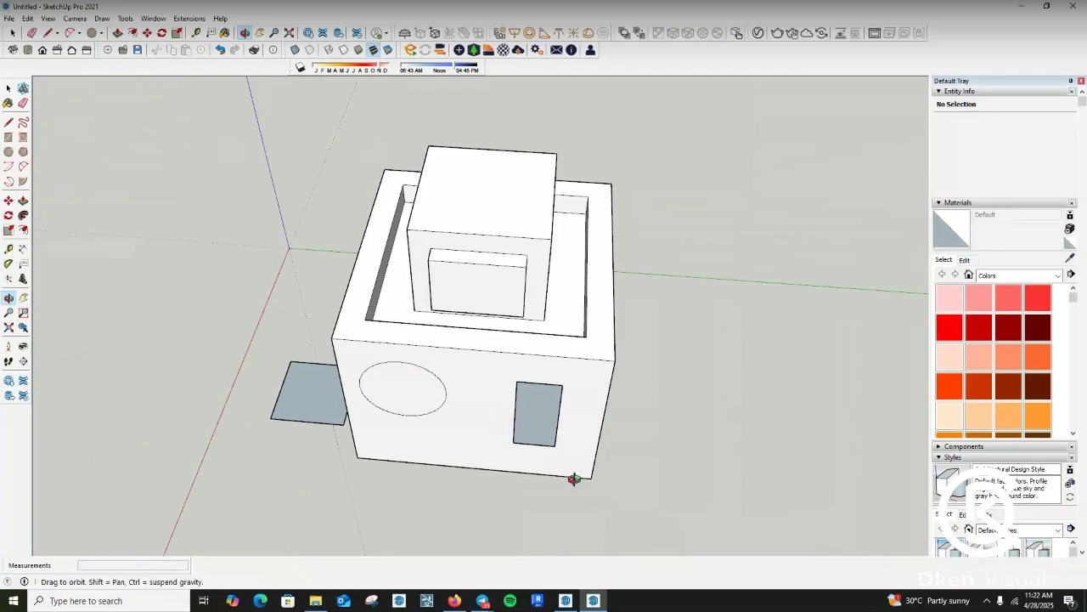
drag(574, 478, 573, 416)
key(space)
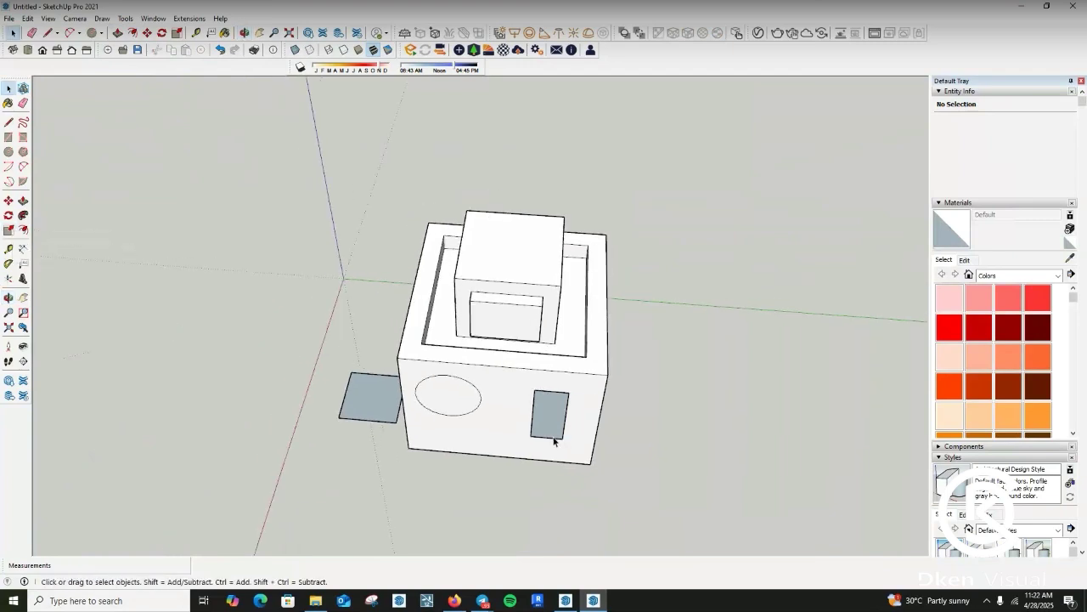
- Select the entire stepped box together with the flat square beside it and combine them into one group
scroll(509, 271, up, 3)
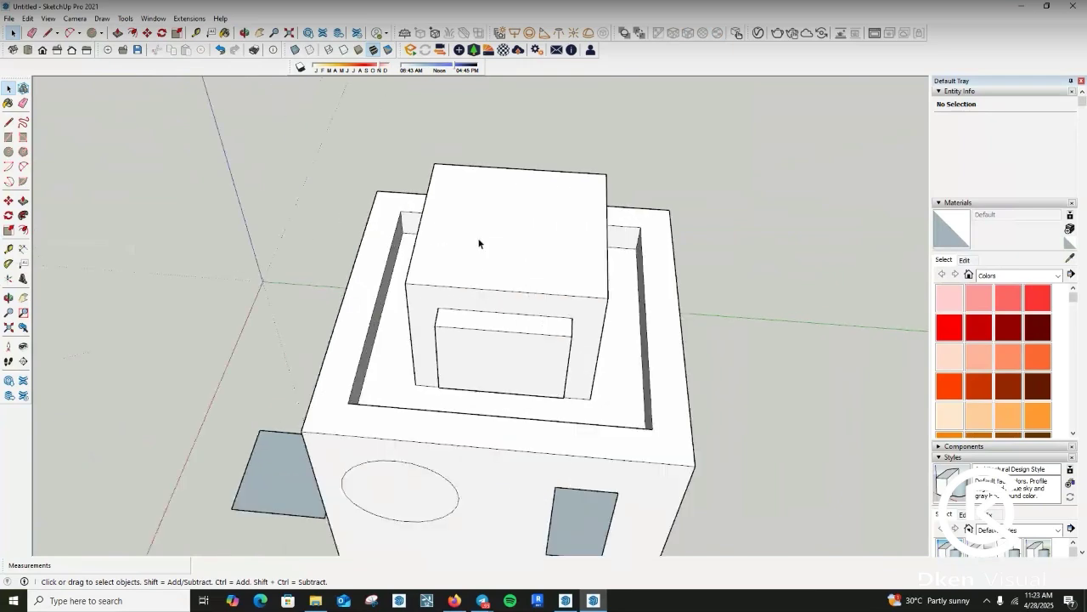
scroll(425, 363, down, 5)
scroll(425, 363, up, 2)
scroll(463, 307, down, 3)
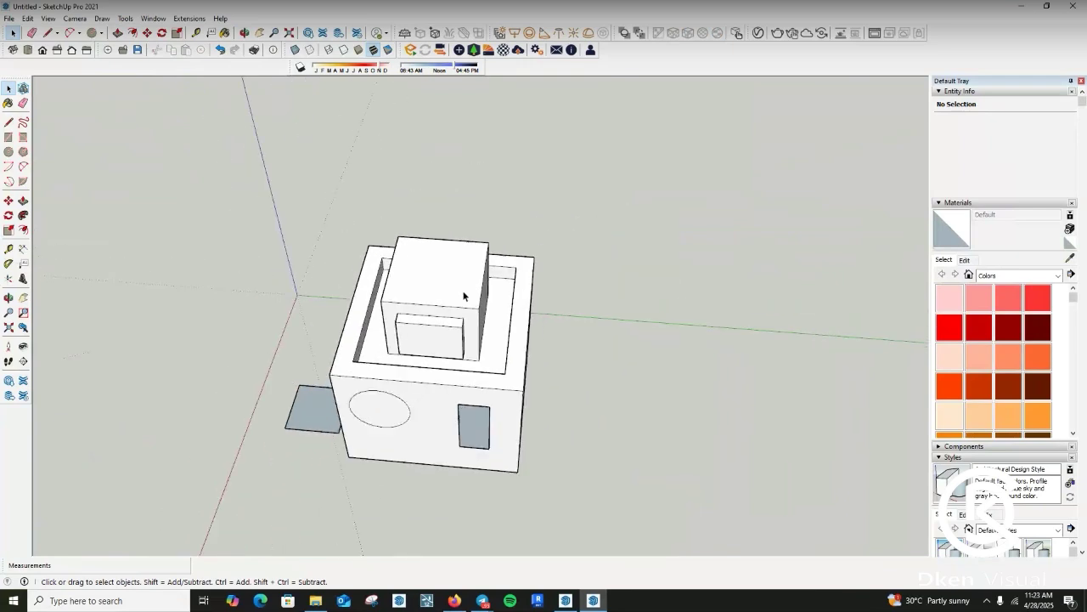
scroll(448, 386, up, 2)
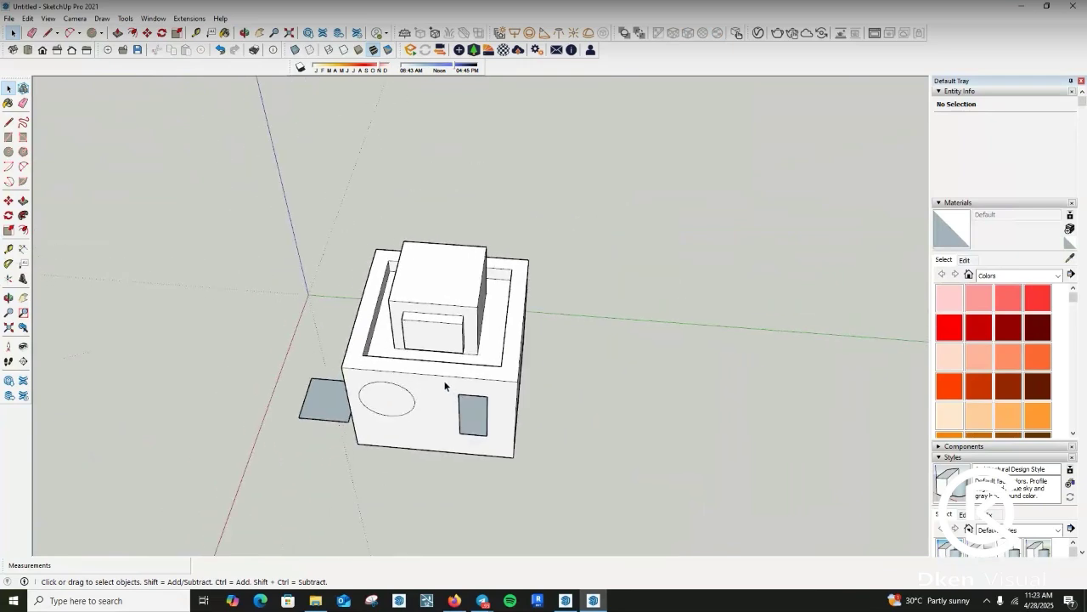
scroll(443, 384, up, 2)
scroll(454, 360, down, 1)
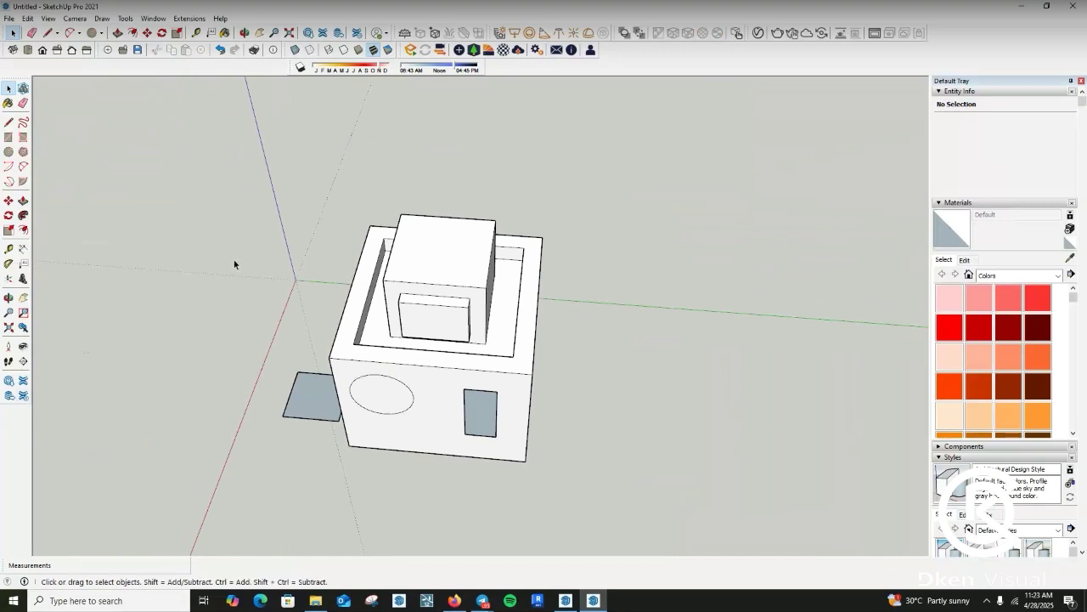
drag(210, 146, 663, 525)
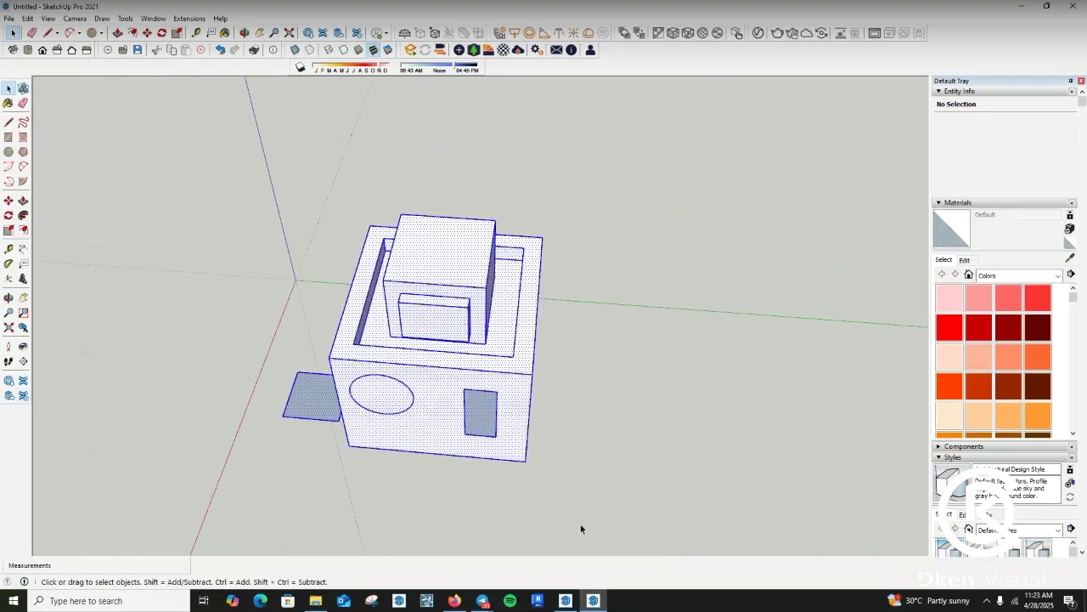
right_click(440, 368)
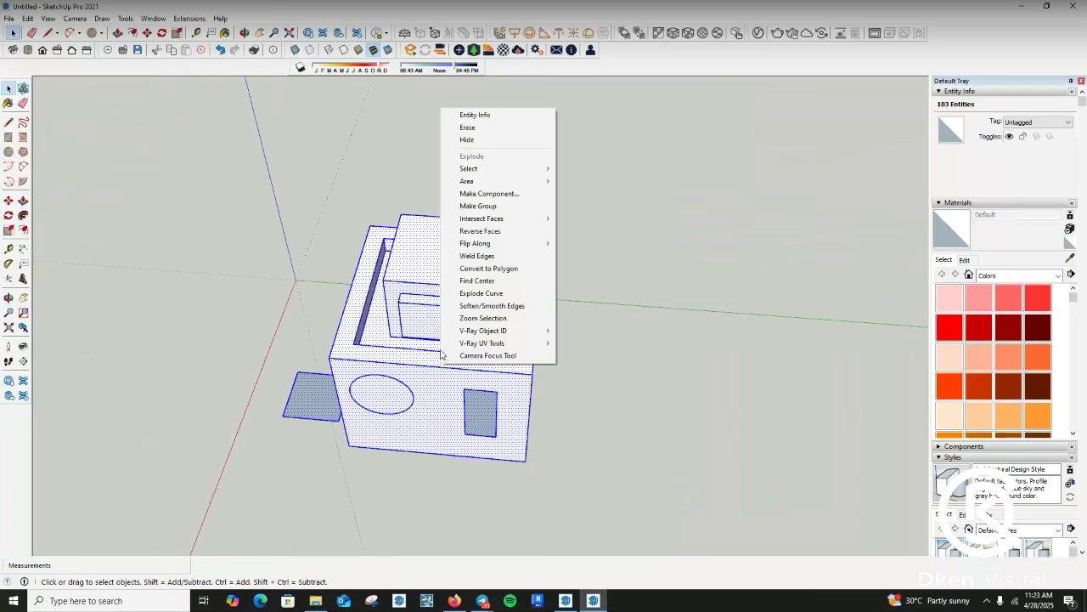
click(477, 206)
- Examine the new group's recess, front panel and rectangular opening from several angles, and clear the selection
scroll(391, 384, up, 3)
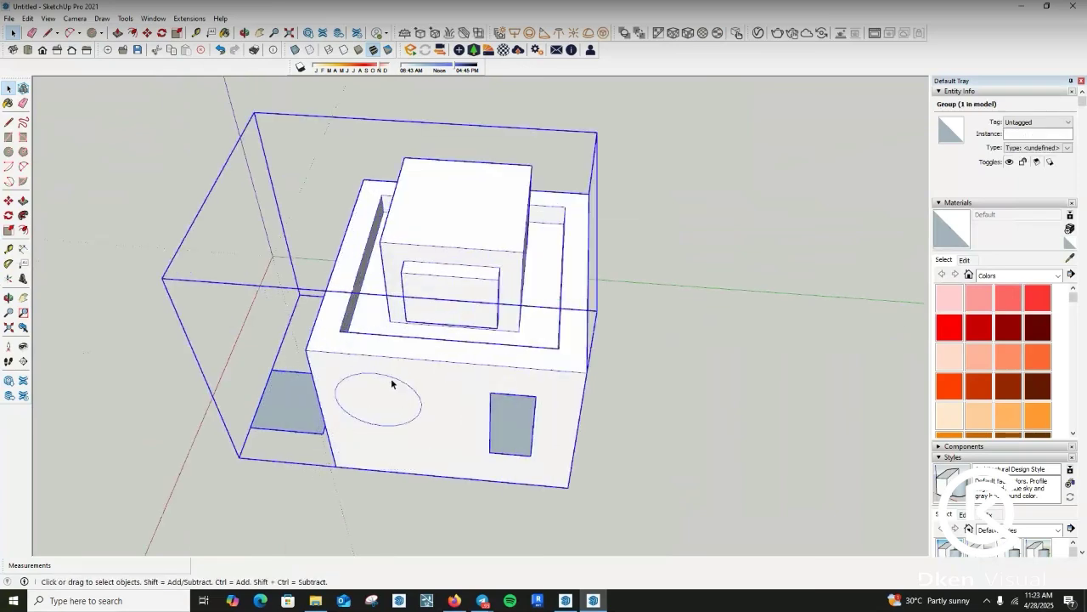
scroll(392, 384, down, 2)
click(8, 297)
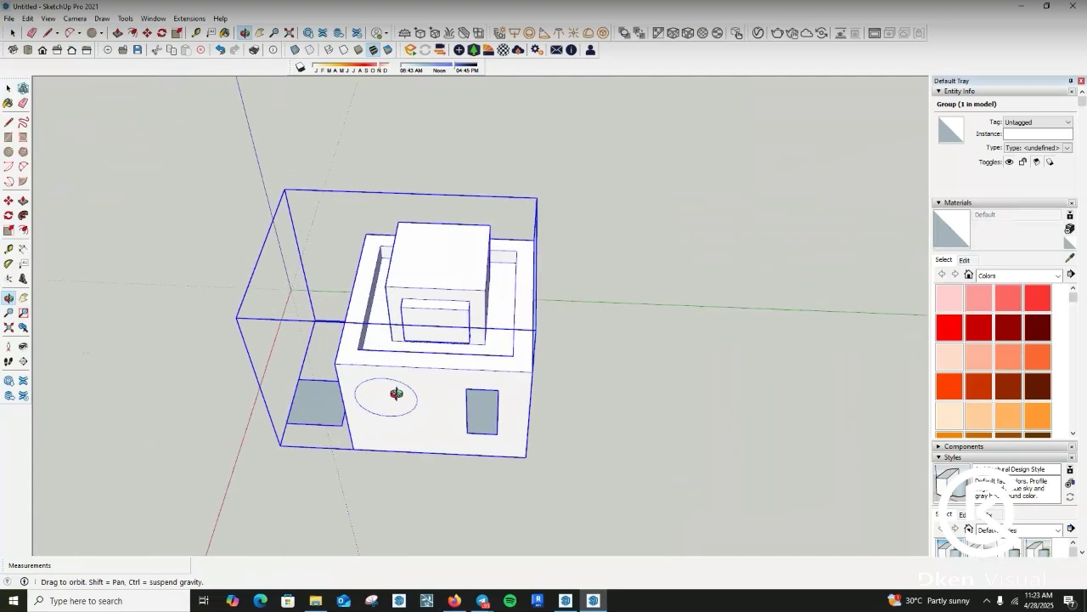
drag(396, 394, 515, 364)
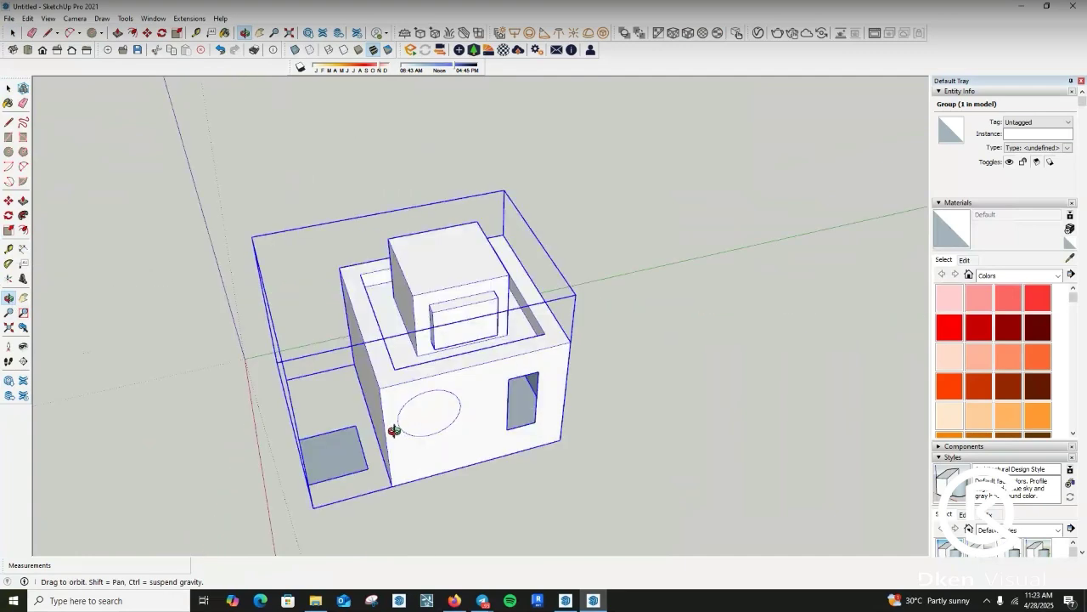
drag(405, 450, 238, 261)
drag(413, 410, 398, 505)
scroll(368, 400, up, 3)
scroll(492, 385, down, 2)
drag(369, 400, 561, 364)
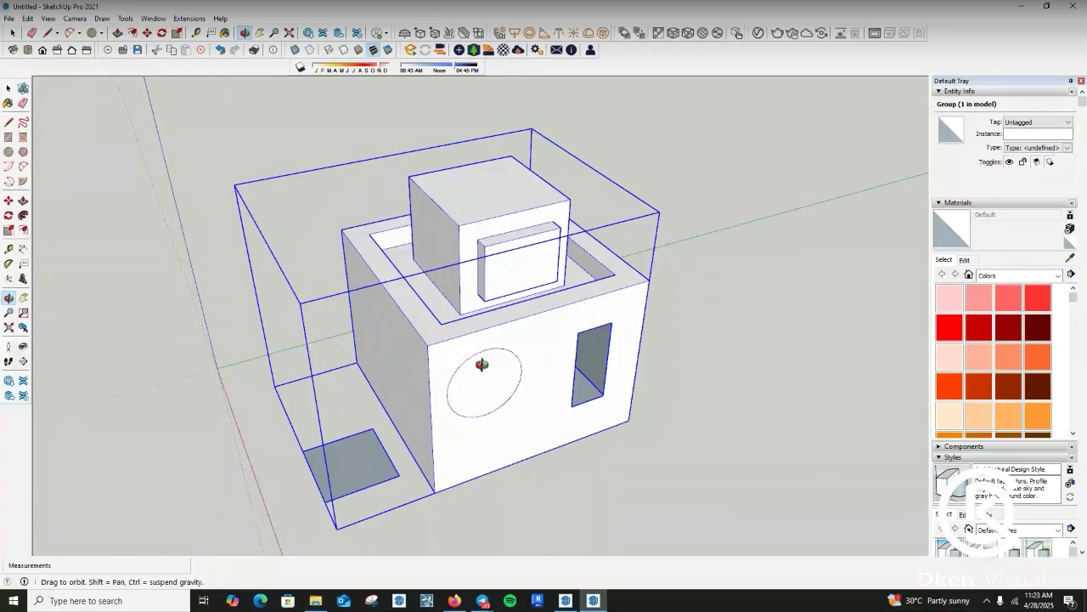
key(space)
key(ctrl+t)
scroll(515, 354, up, 2)
scroll(485, 292, down, 4)
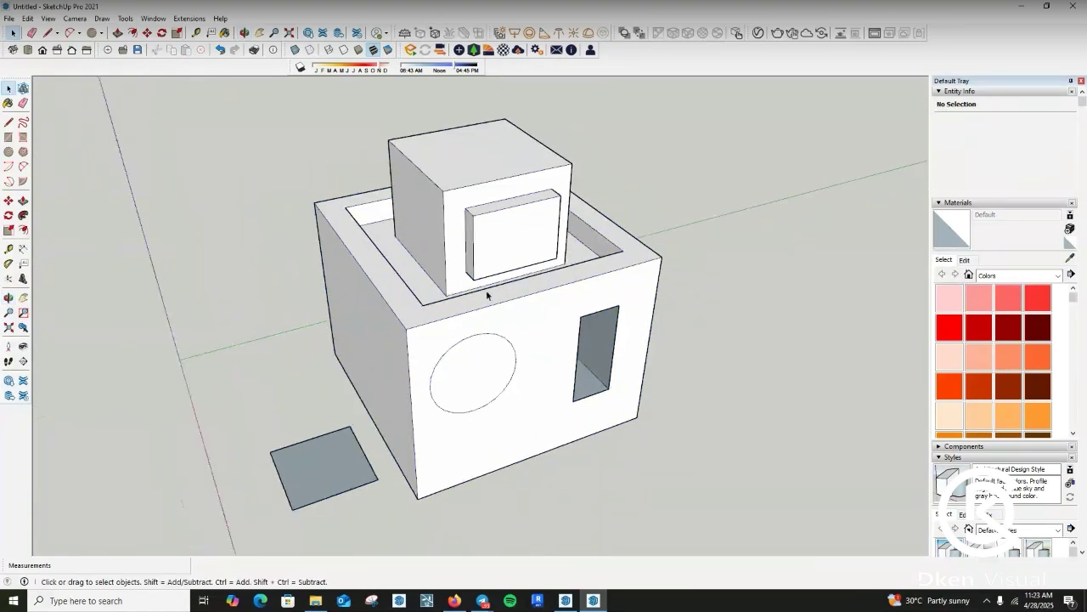
- Select the group and scale it up slightly and uniformly from its upper back corner about the opposite point
click(476, 316)
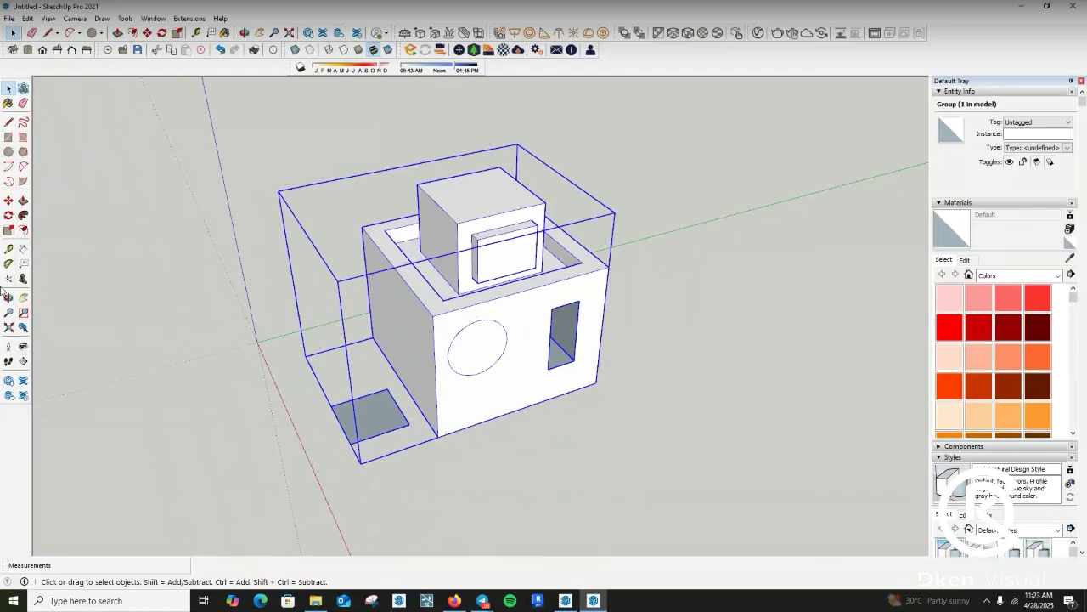
click(11, 233)
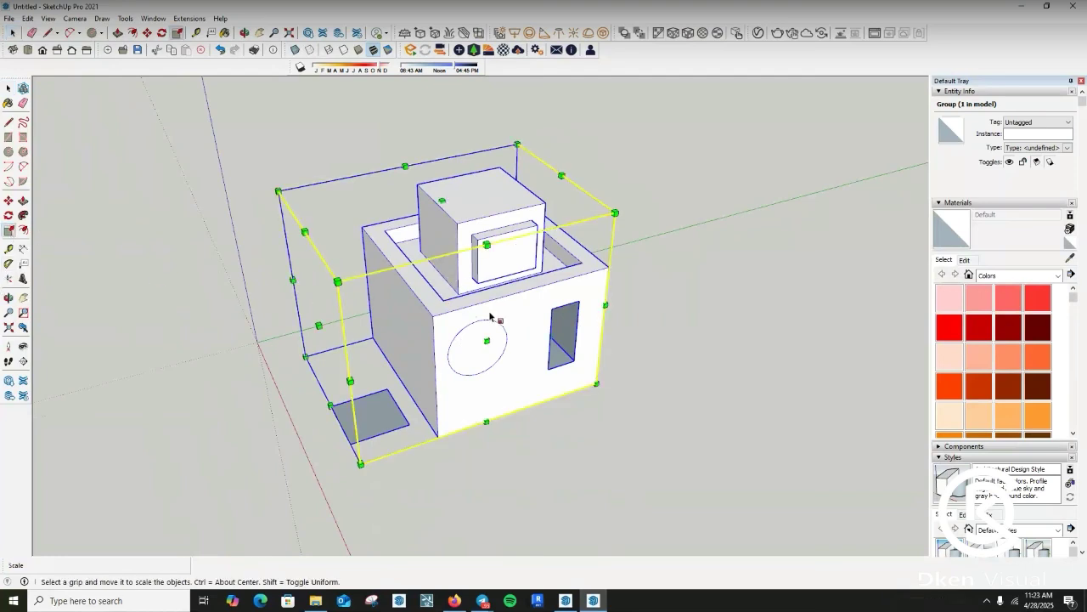
key(space)
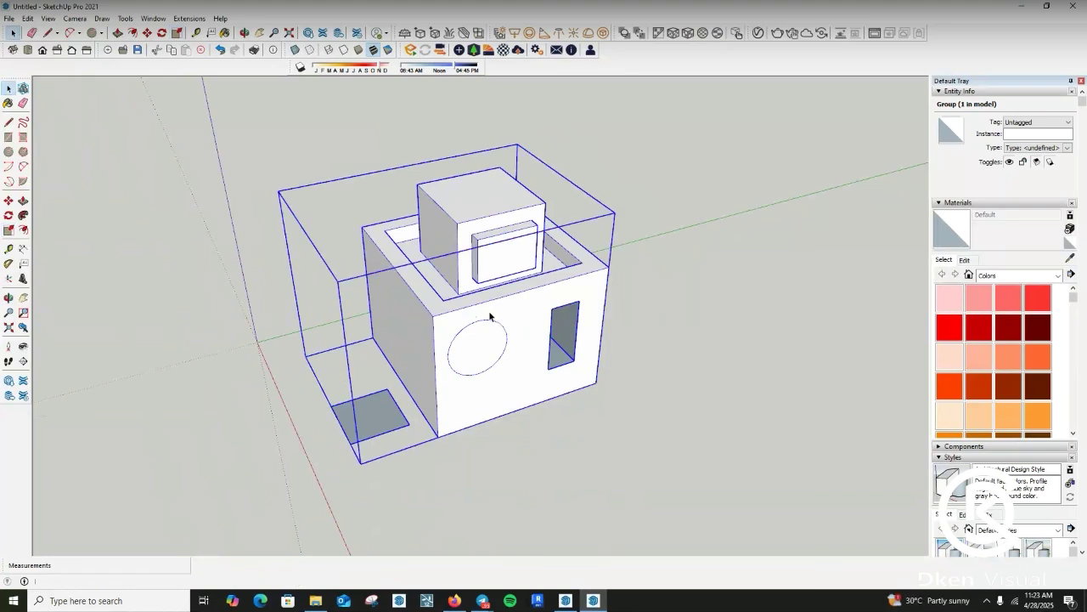
key(s)
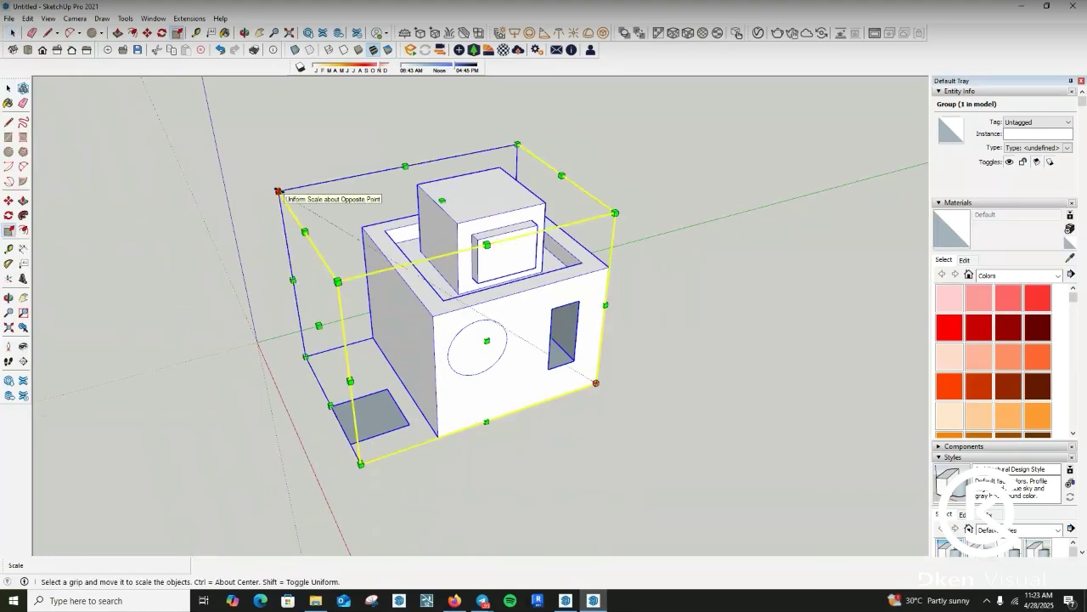
drag(278, 191, 615, 399)
scroll(502, 250, down, 5)
scroll(490, 274, up, 5)
scroll(510, 301, down, 3)
scroll(662, 374, up, 3)
scroll(615, 399, up, 3)
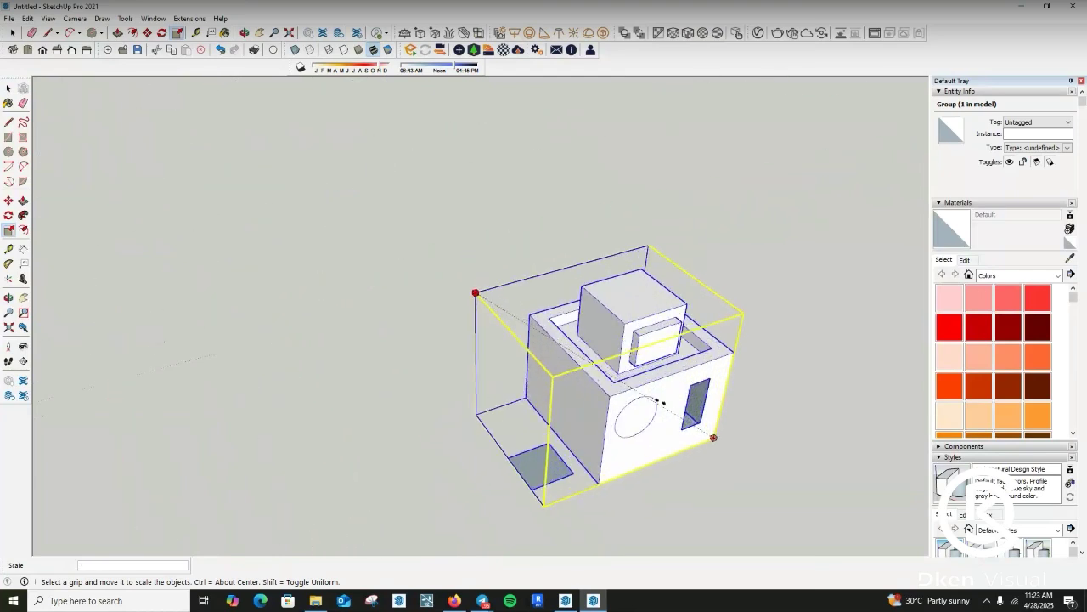
scroll(520, 341, down, 3)
drag(521, 340, 405, 293)
scroll(453, 241, down, 3)
scroll(405, 293, down, 3)
drag(405, 292, 127, 178)
click(127, 178)
scroll(443, 248, up, 3)
scroll(489, 354, down, 4)
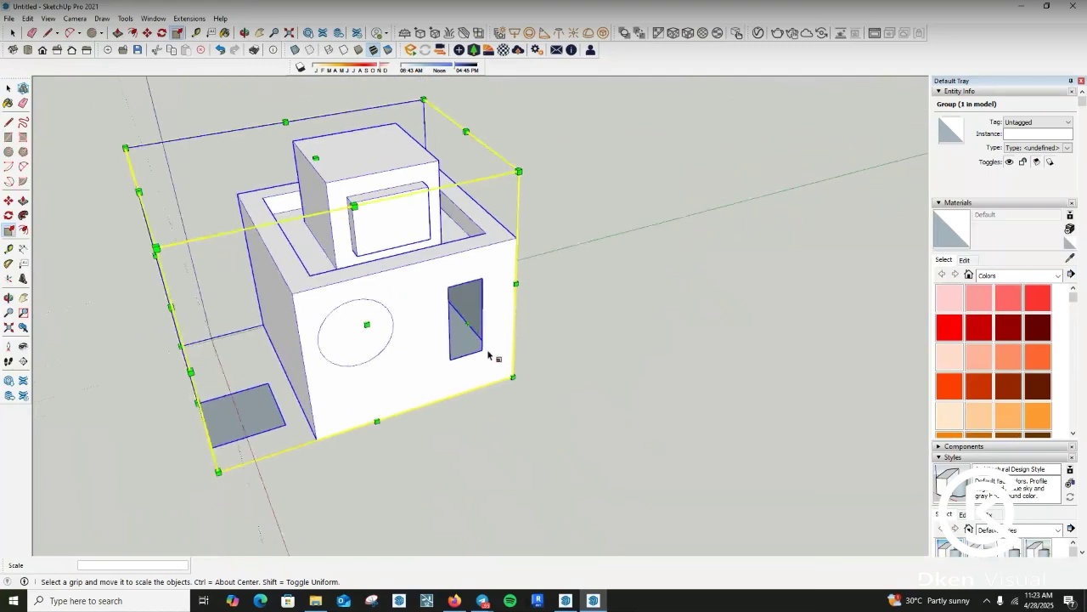
click(442, 184)
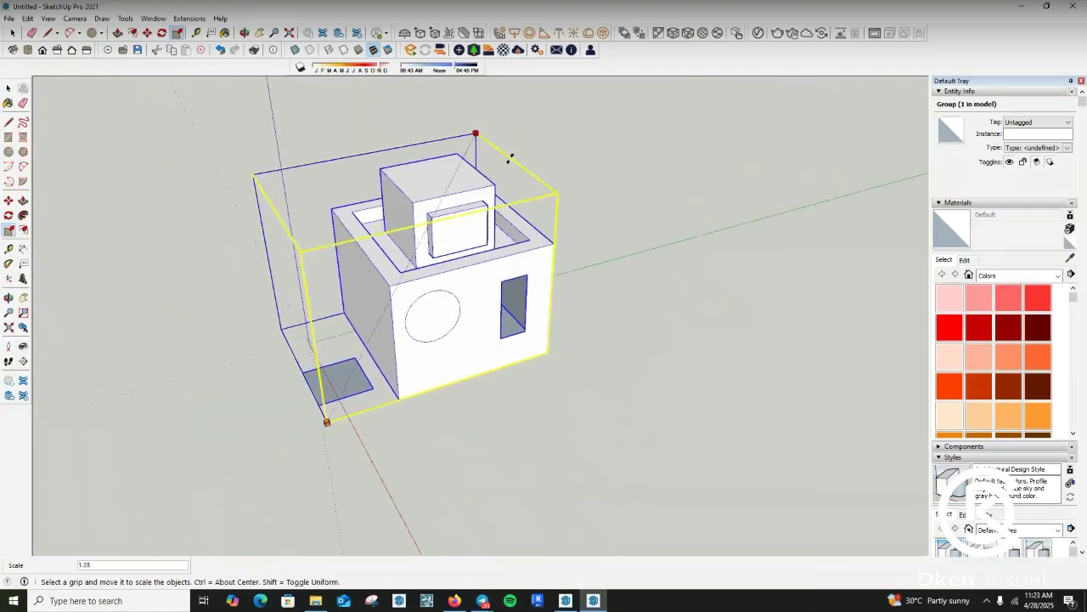
key(Escape)
scroll(506, 325, up, 3)
scroll(510, 374, down, 3)
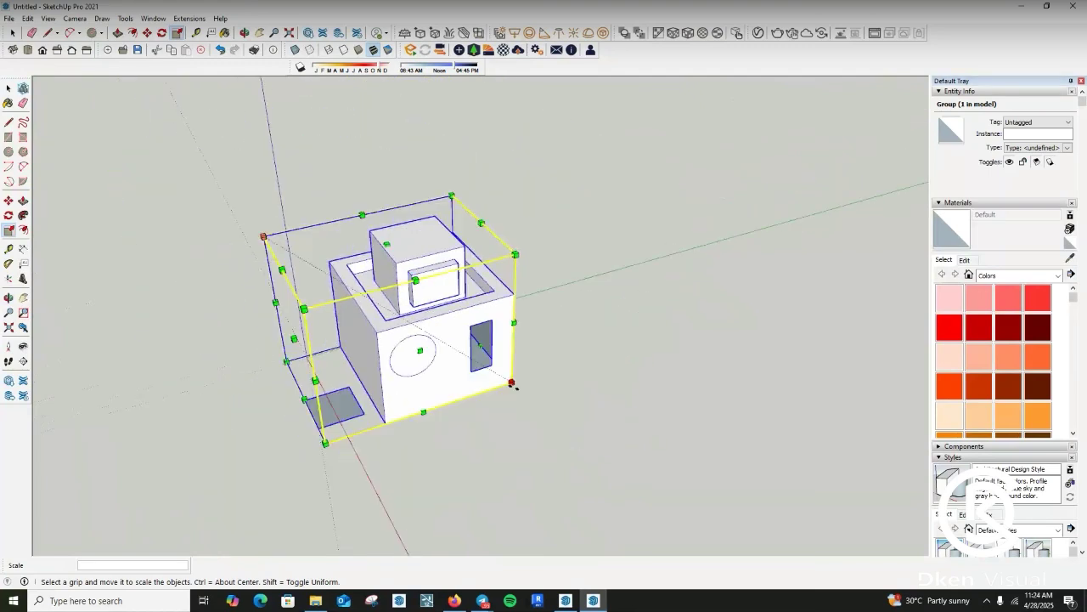
click(507, 379)
scroll(621, 379, down, 3)
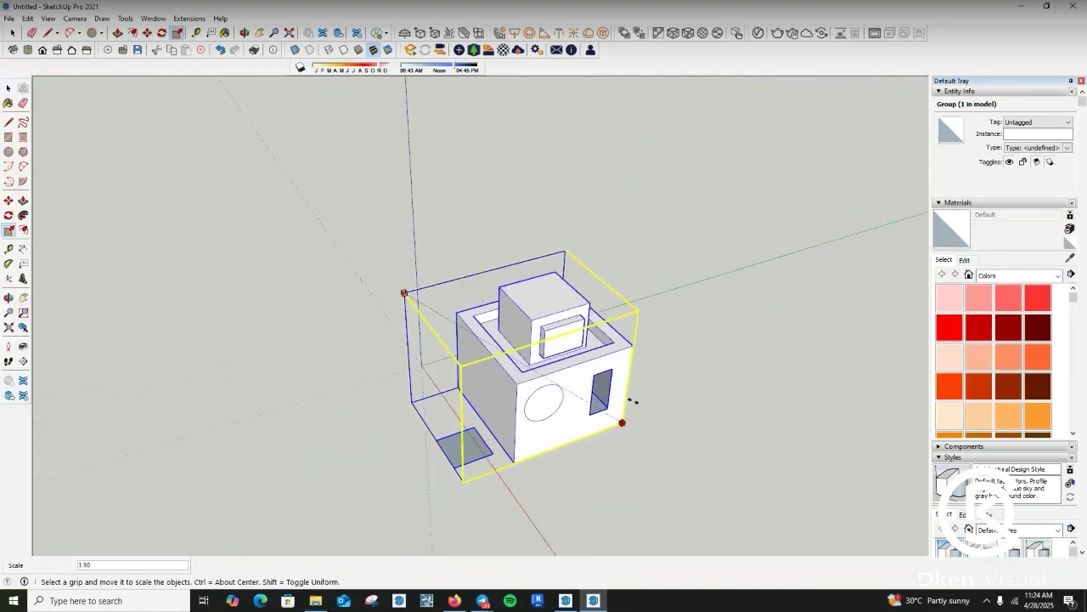
key(Escape)
- Examine the scaled group from the front, both sides, above and near ground level
scroll(517, 360, up, 3)
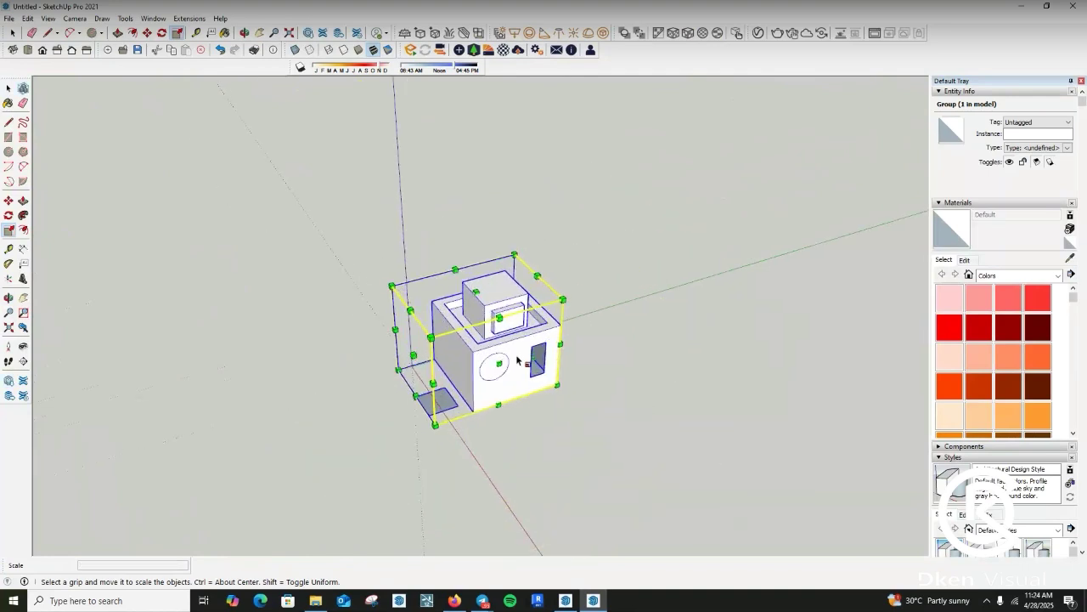
scroll(549, 356, up, 3)
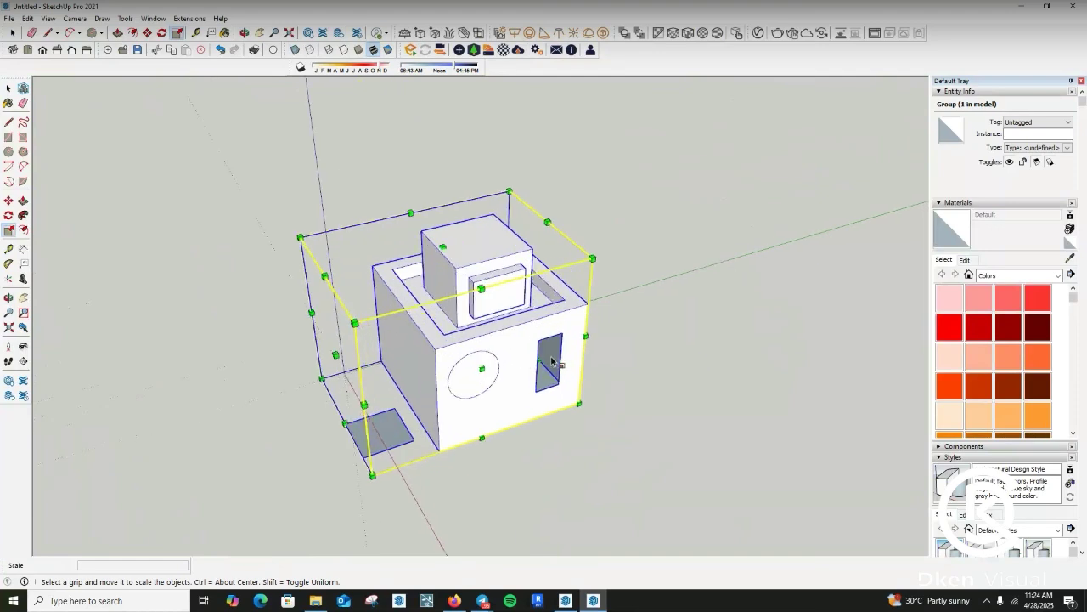
middle_drag(549, 356, 549, 355)
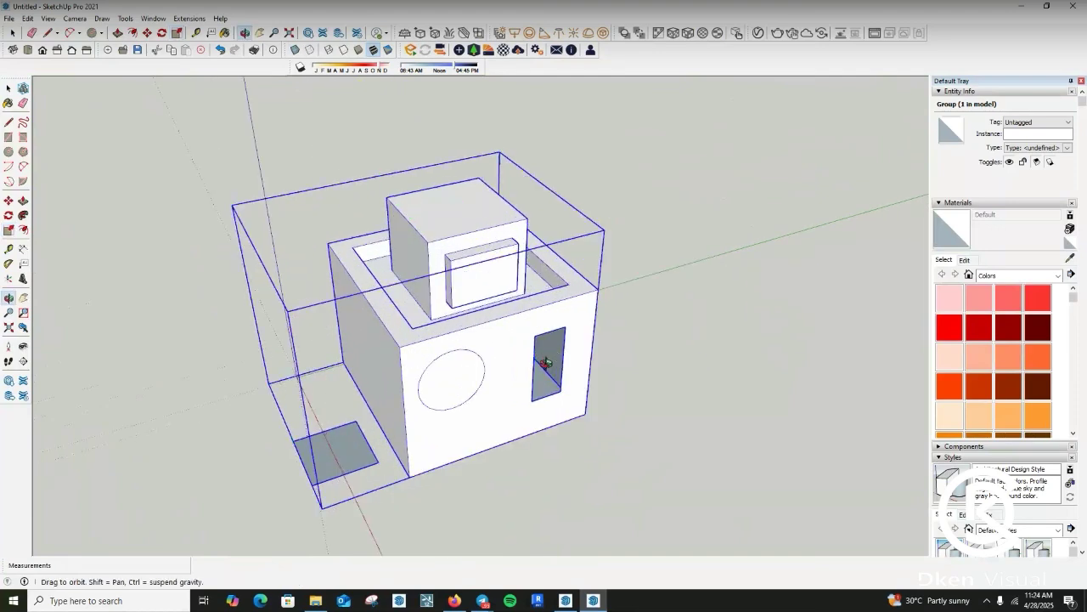
drag(548, 413, 458, 300)
scroll(458, 300, up, 2)
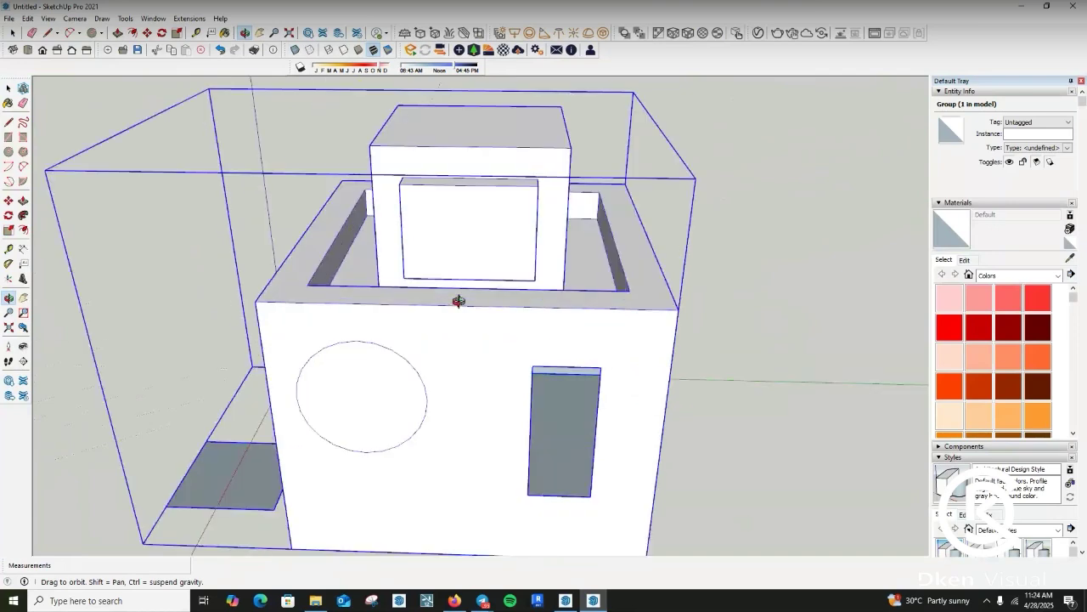
scroll(529, 286, down, 3)
drag(530, 287, 451, 420)
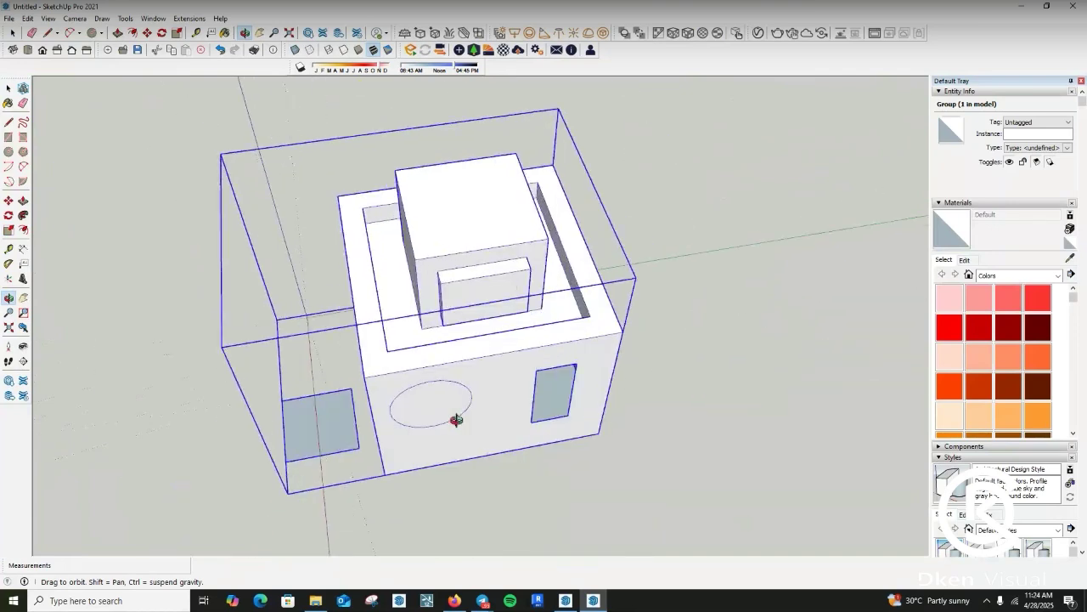
scroll(454, 419, up, 3)
scroll(451, 417, down, 3)
scroll(446, 415, up, 3)
scroll(590, 376, down, 5)
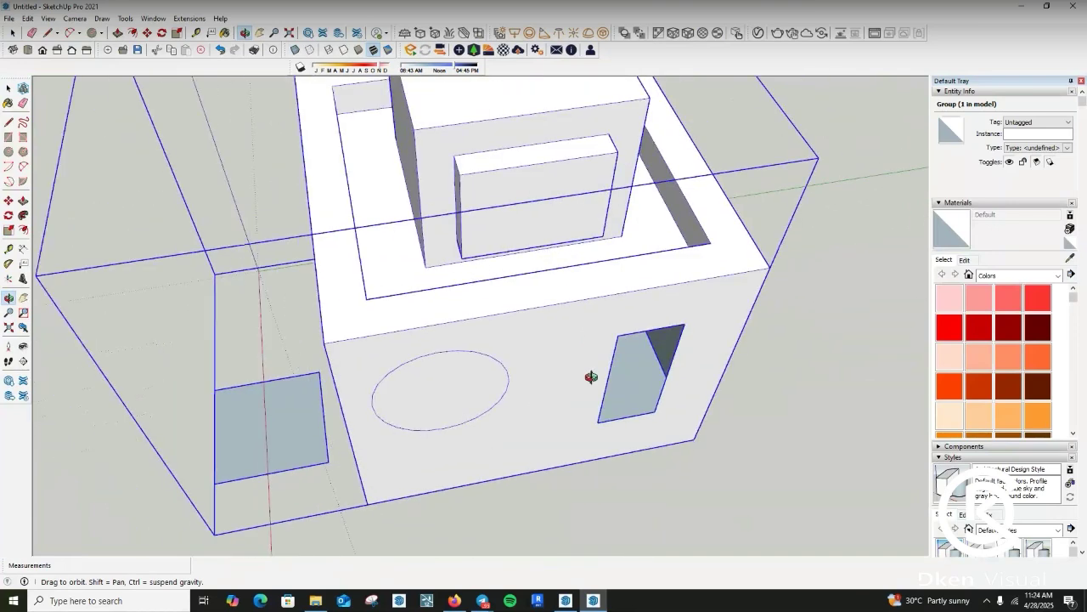
drag(621, 400, 478, 292)
scroll(446, 267, up, 3)
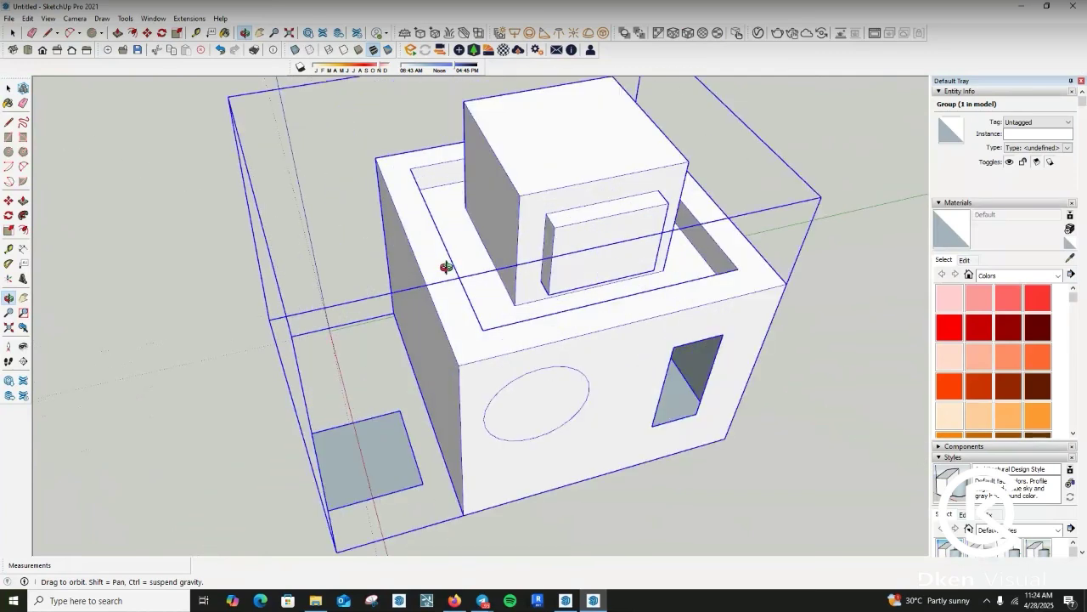
scroll(442, 265, down, 5)
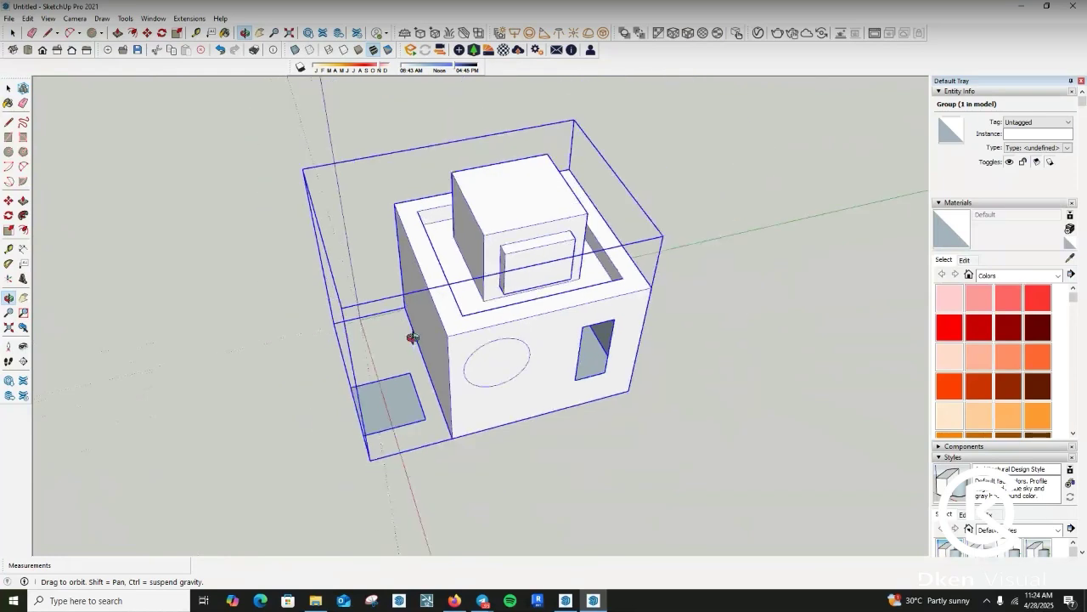
drag(438, 265, 534, 354)
scroll(535, 355, up, 2)
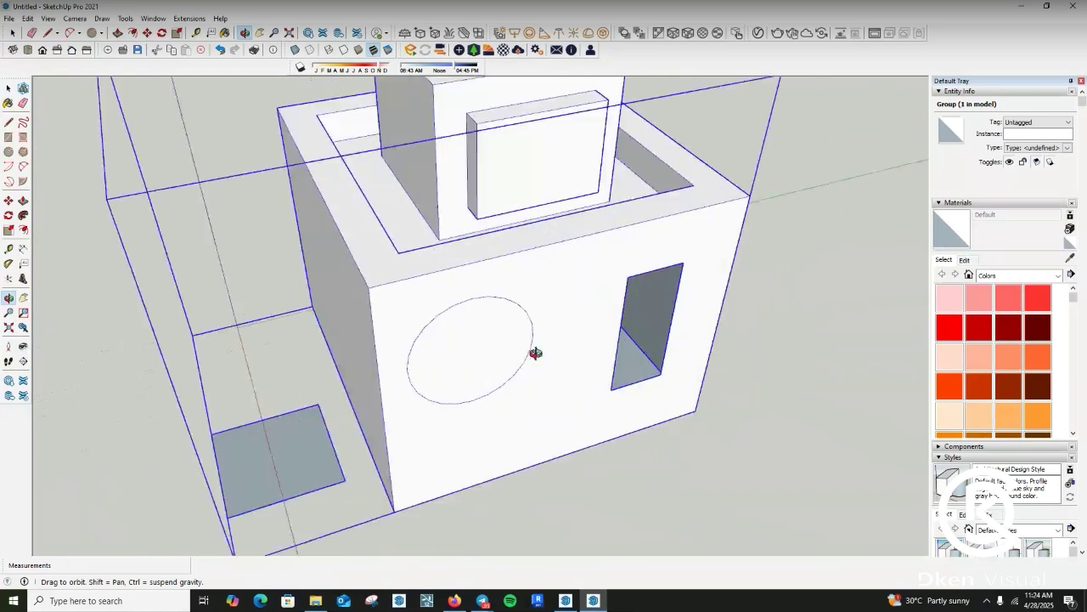
scroll(430, 323, up, 4)
drag(341, 309, 450, 437)
scroll(449, 437, down, 3)
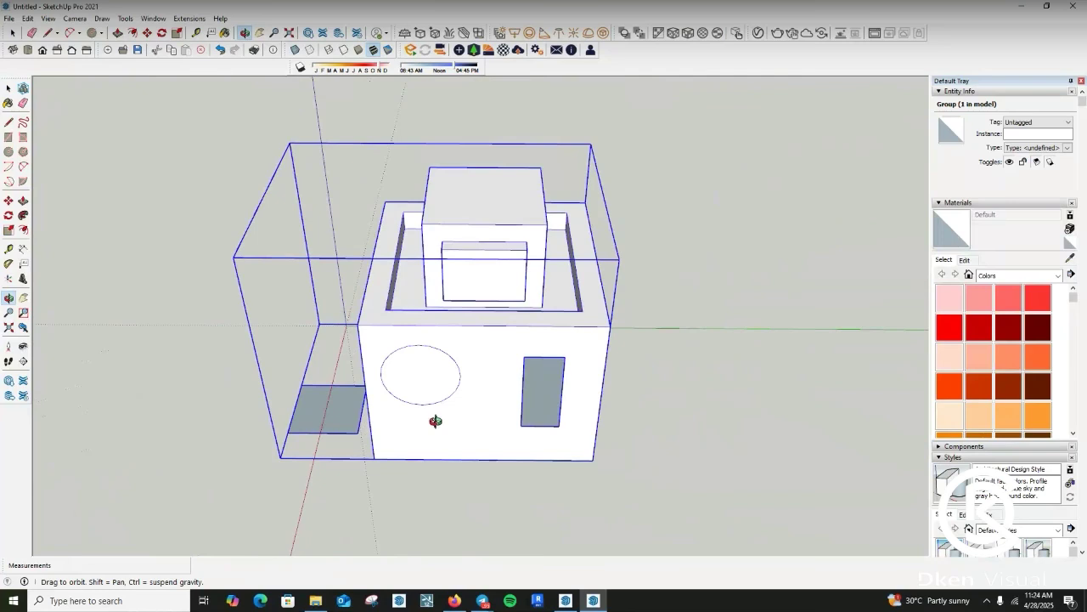
scroll(421, 399, up, 5)
scroll(399, 441, down, 3)
drag(409, 440, 563, 366)
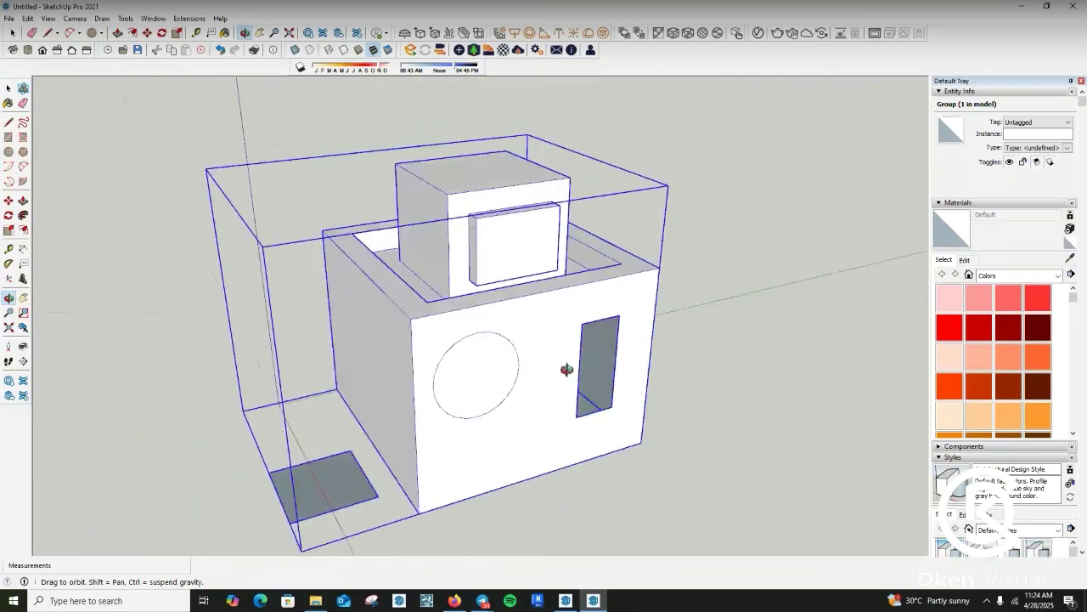
scroll(564, 408, down, 3)
scroll(465, 466, up, 1)
drag(465, 467, 457, 480)
scroll(484, 365, up, 4)
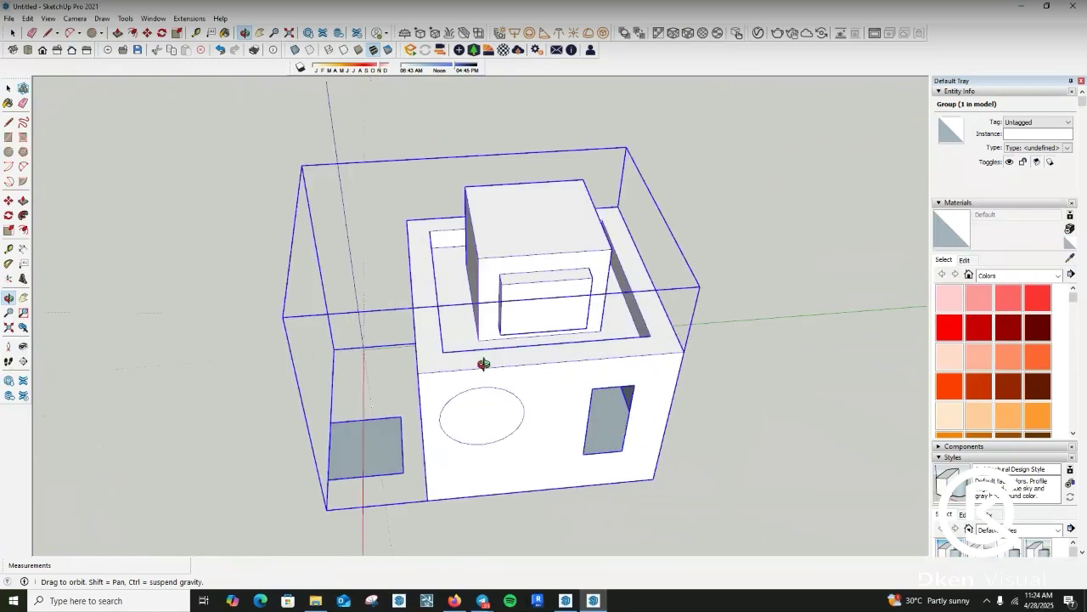
scroll(379, 368, up, 1)
scroll(379, 368, down, 2)
drag(480, 407, 287, 332)
scroll(472, 398, down, 3)
scroll(576, 352, up, 3)
drag(576, 351, 478, 292)
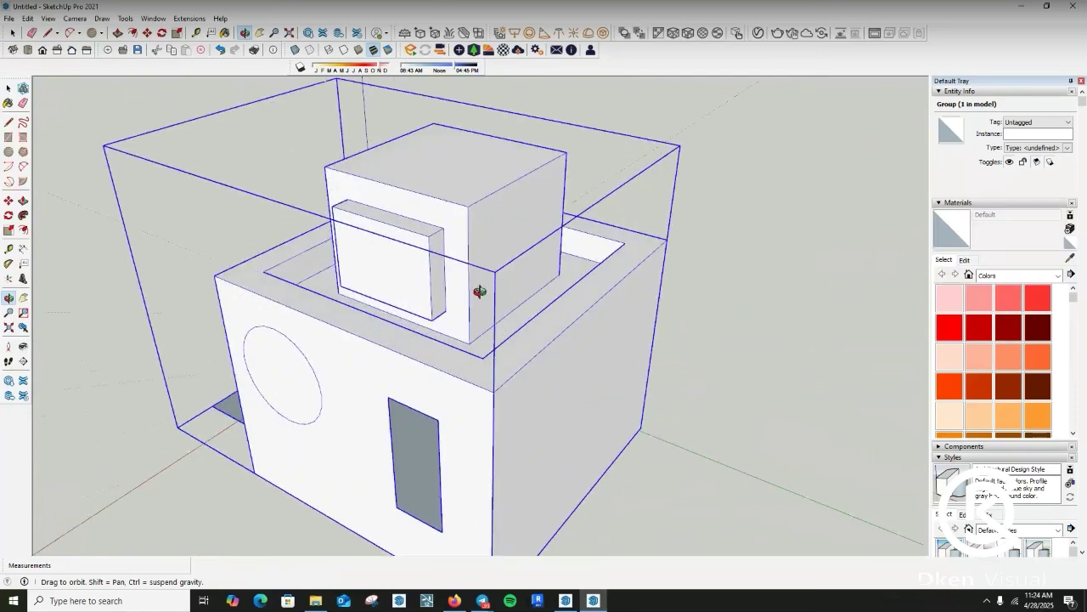
scroll(368, 311, down, 3)
drag(369, 311, 400, 359)
scroll(319, 333, up, 3)
scroll(323, 338, down, 3)
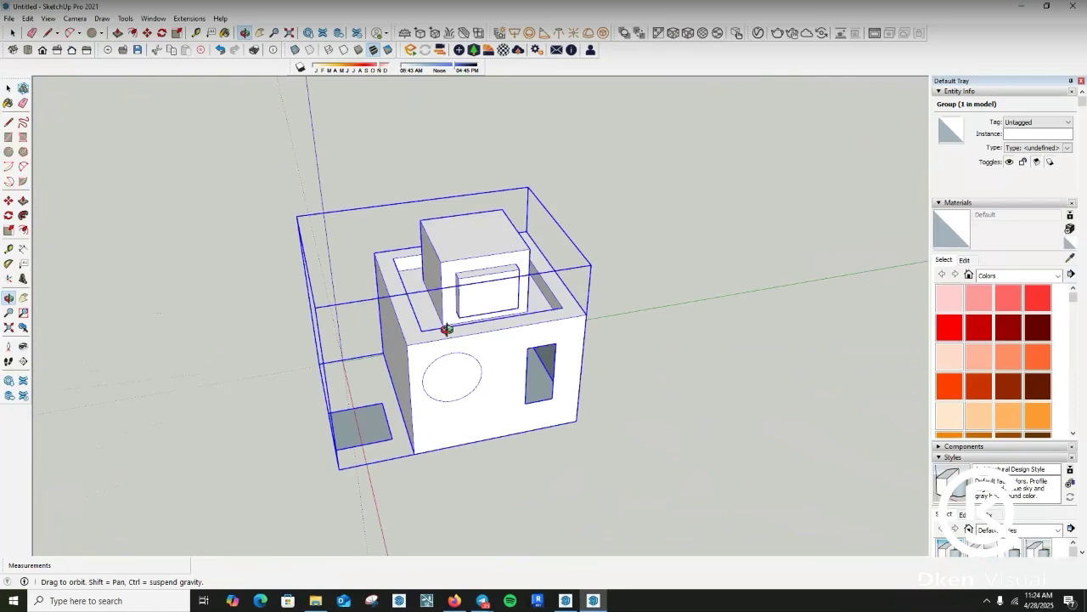
drag(447, 405, 510, 323)
scroll(708, 158, down, 3)
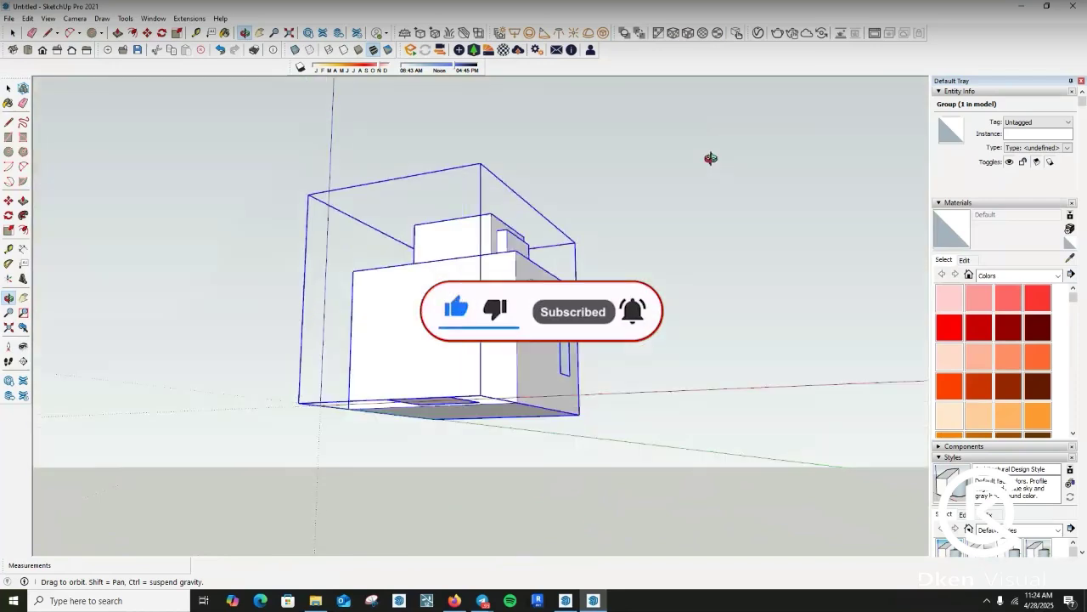
- Scale the group down uniformly to about 0.86 from its upper corner about the opposite point, and clear the selection
drag(708, 158, 376, 456)
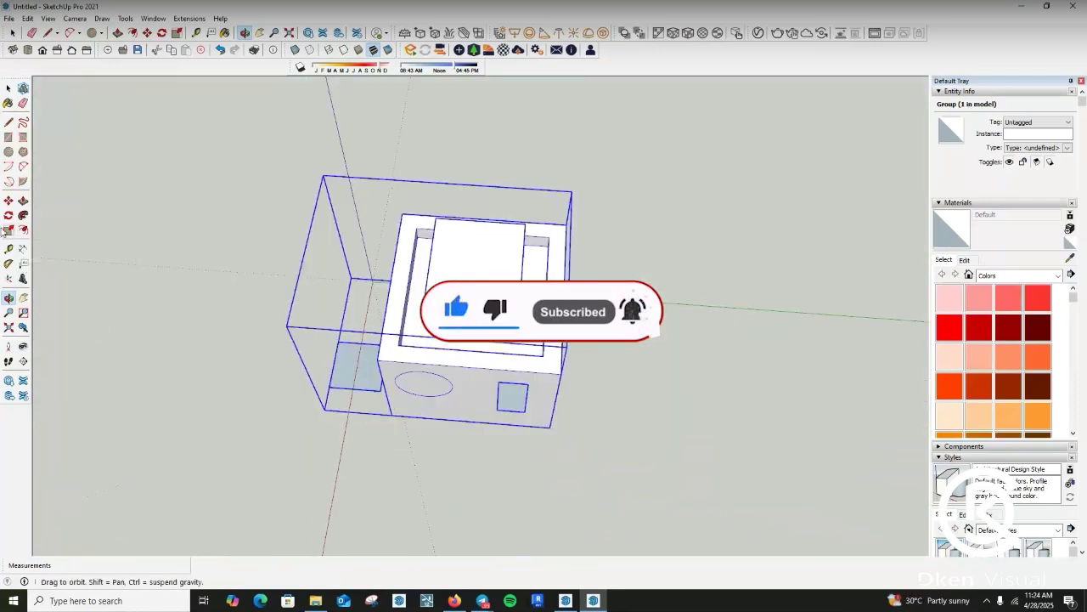
key(s)
drag(576, 197, 534, 226)
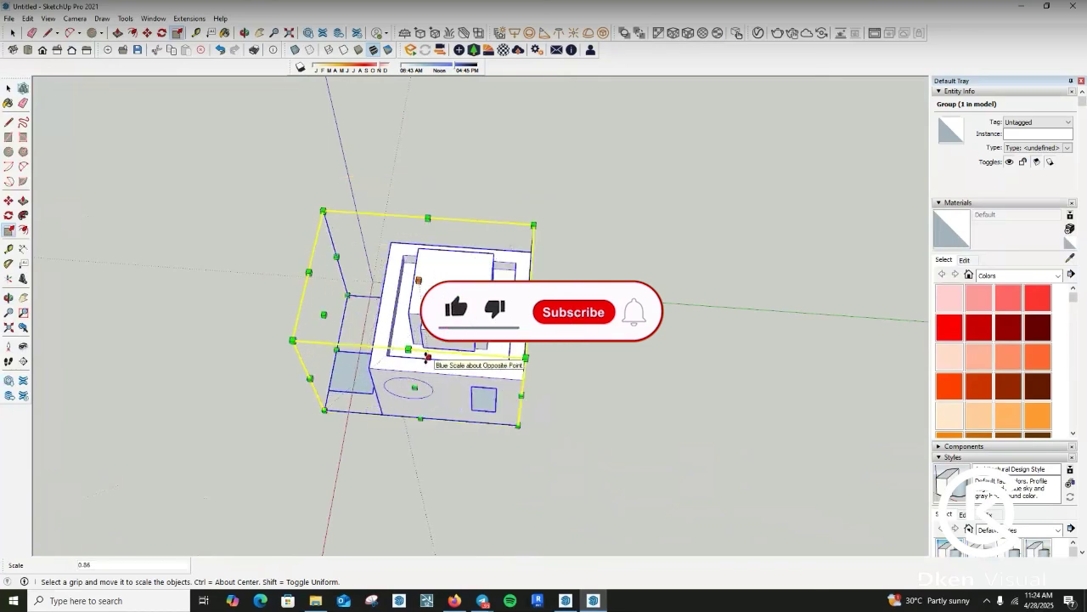
key(o)
mouse_move(367, 355)
mouse_down()
mouse_move(417, 337)
mouse_move(450, 349)
mouse_move(389, 359)
mouse_up()
click(7, 88)
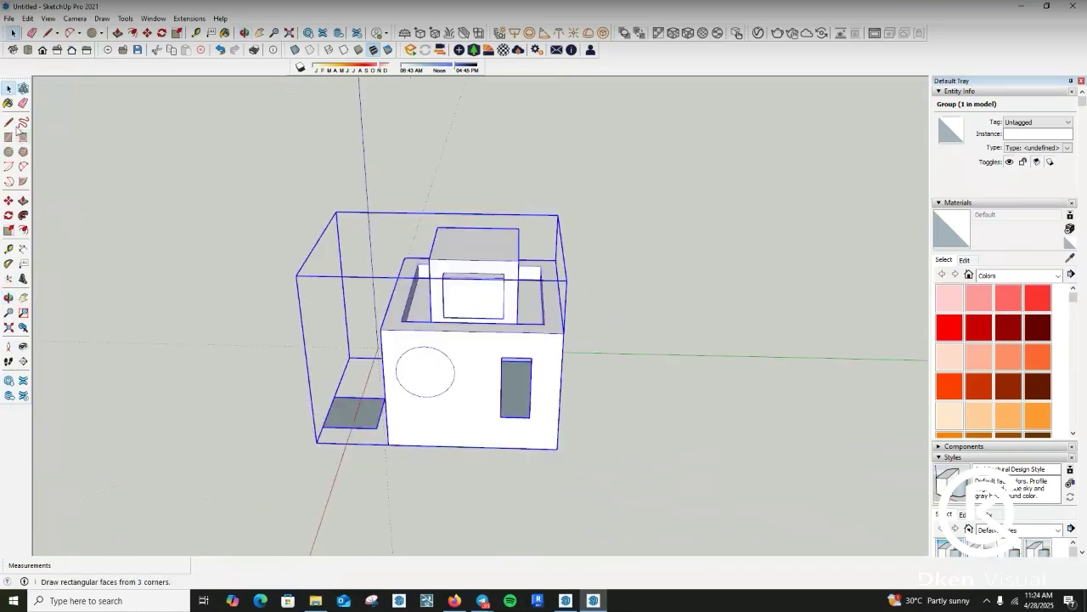
click(595, 413)
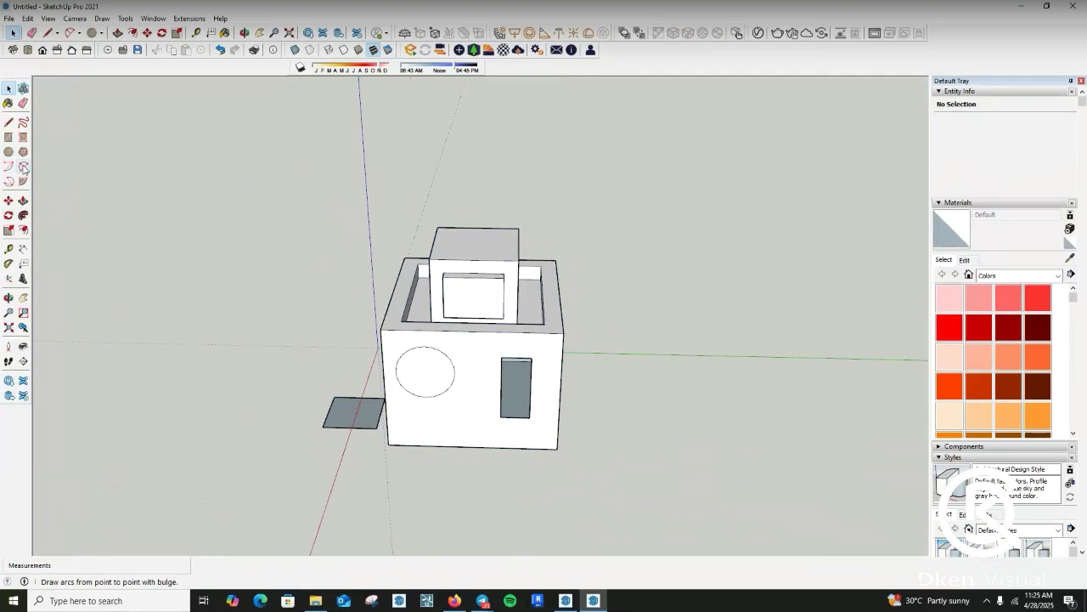
- Open the group for editing and draw an arc with about 154 mm bulge on the front wall, ending at its upper edge beside the circle
double_click(483, 369)
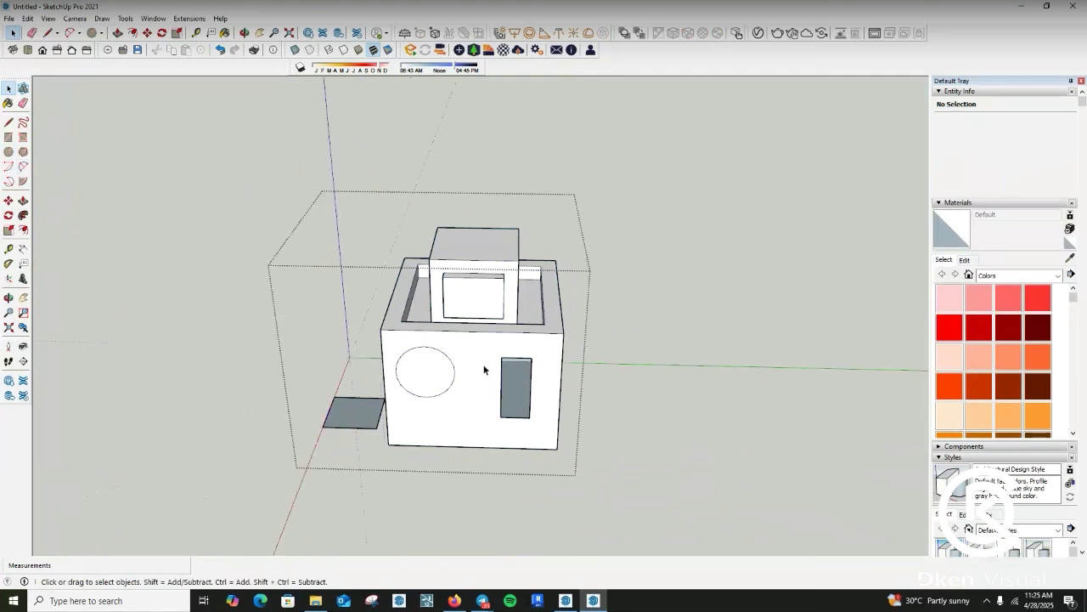
click(23, 166)
scroll(456, 372, up, 8)
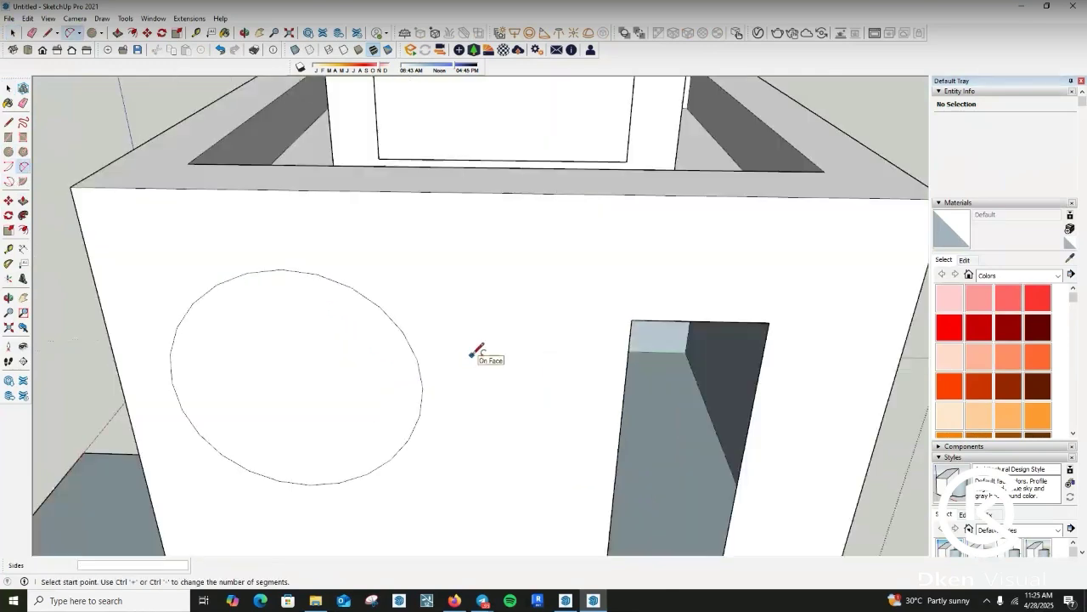
scroll(476, 281, down, 6)
click(460, 243)
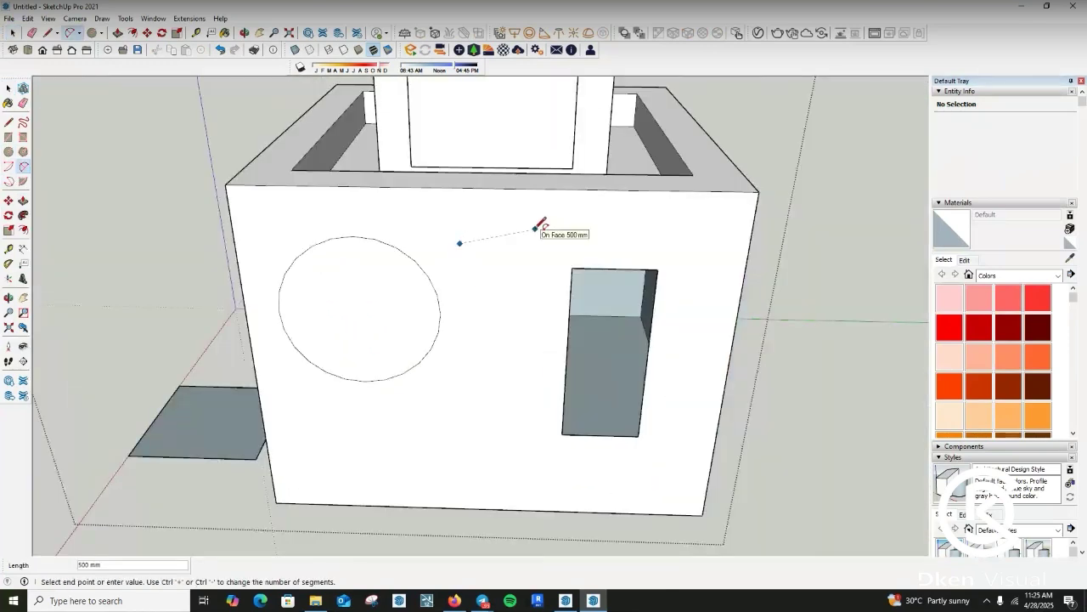
click(459, 188)
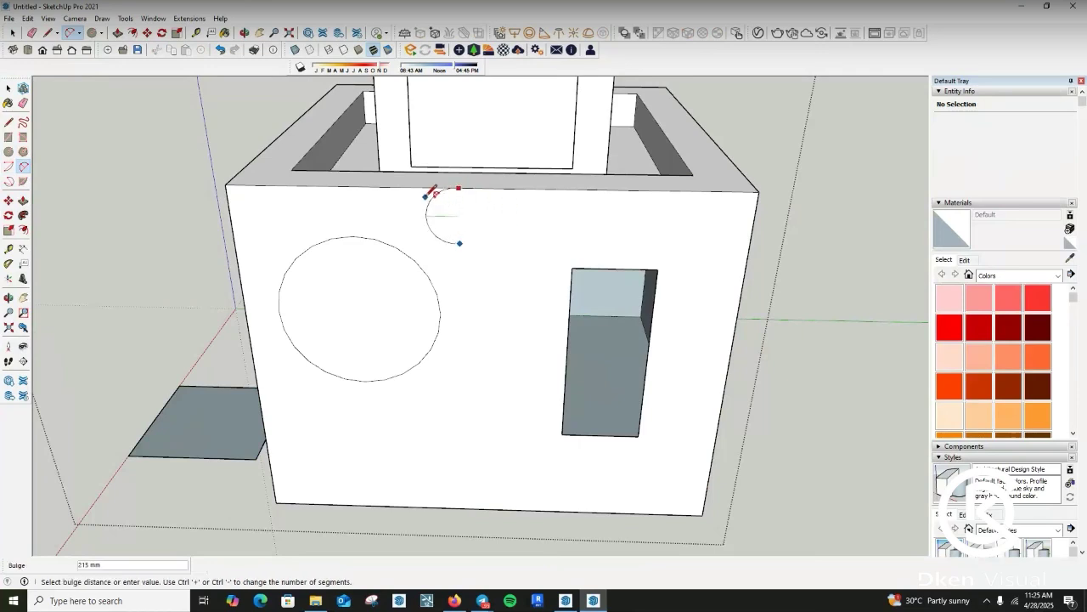
scroll(448, 197, up, 3)
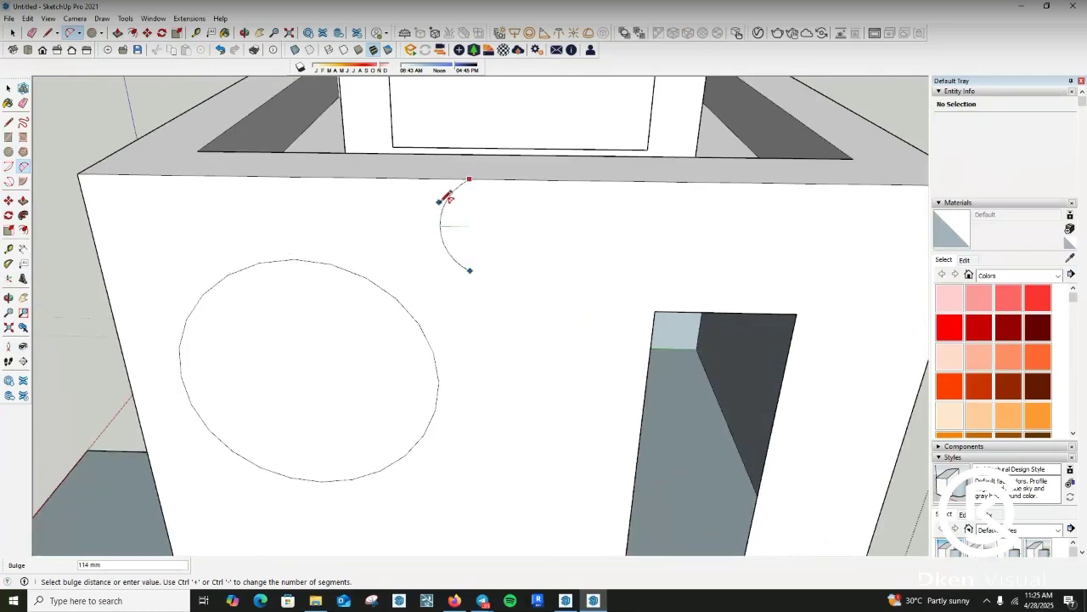
click(438, 197)
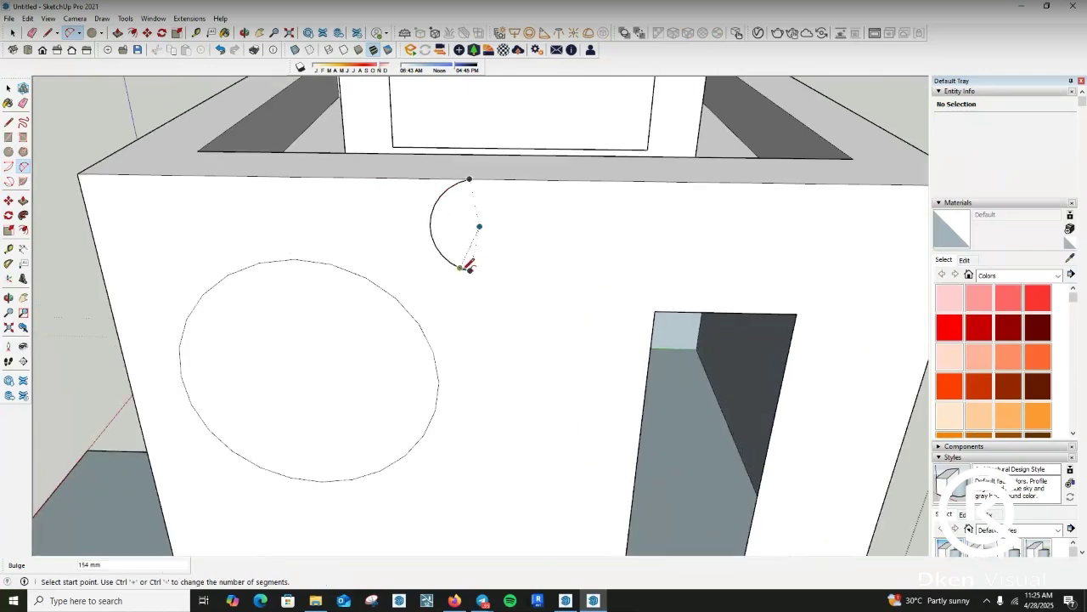
- Continue the curve downward with two alternating arcs, about 377 mm long with 156 mm bulge and about 517 mm long with 185 mm bulge
click(469, 270)
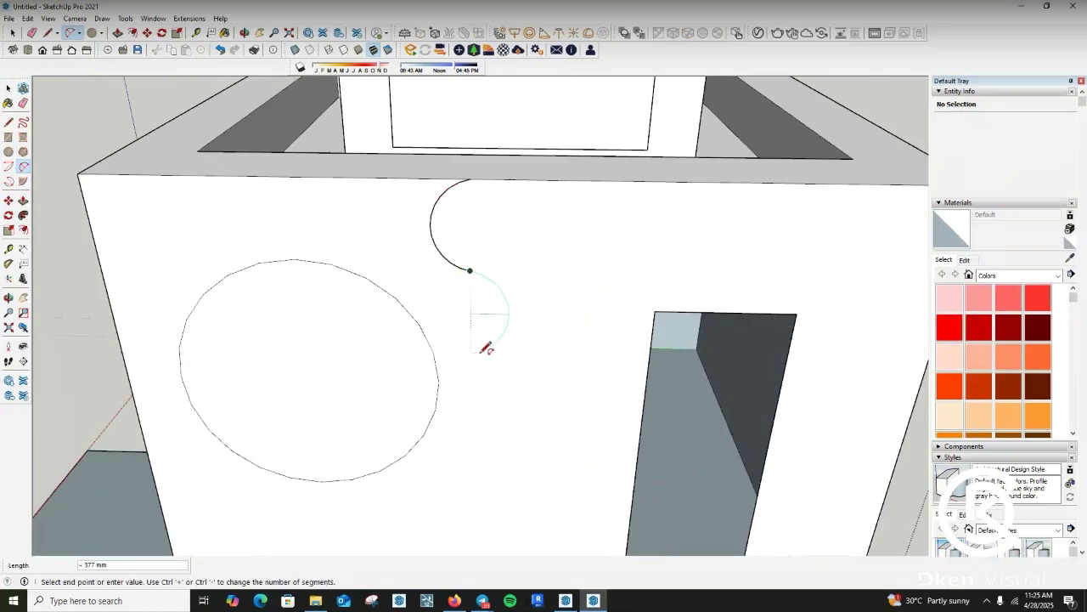
click(475, 352)
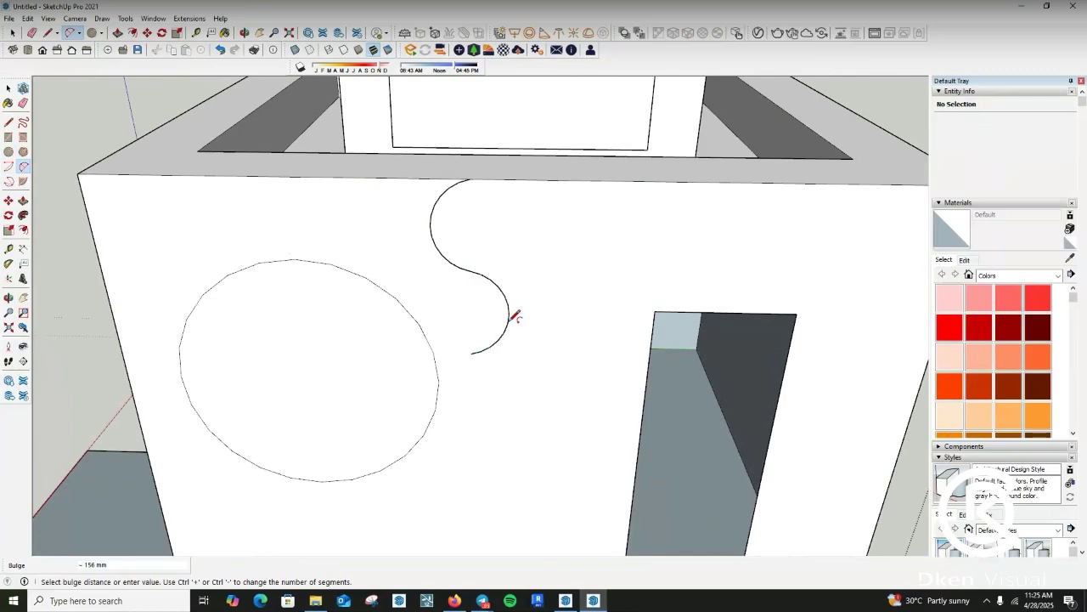
click(495, 342)
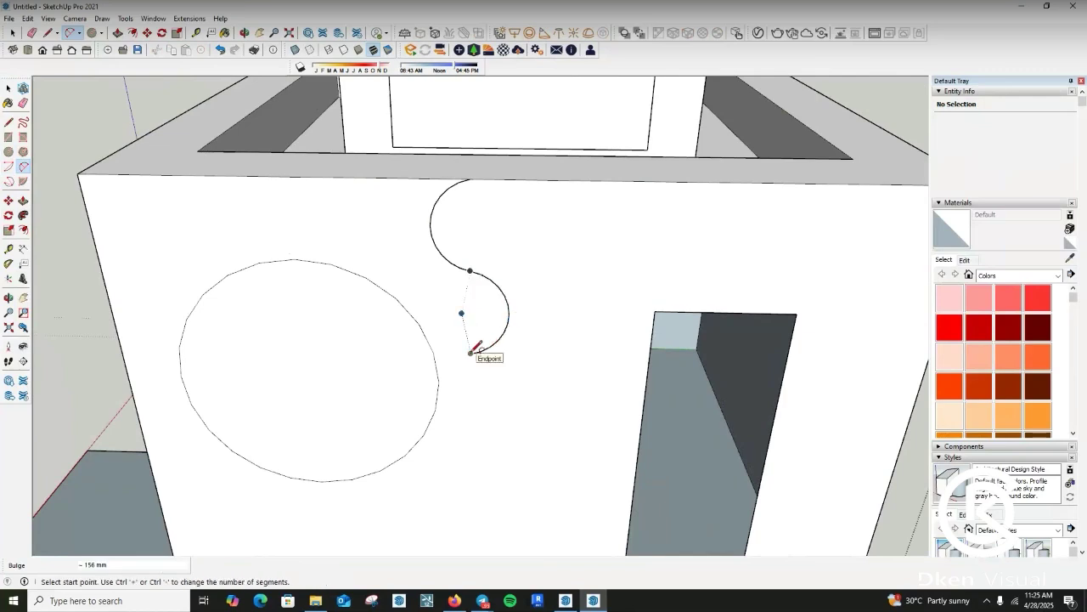
click(471, 353)
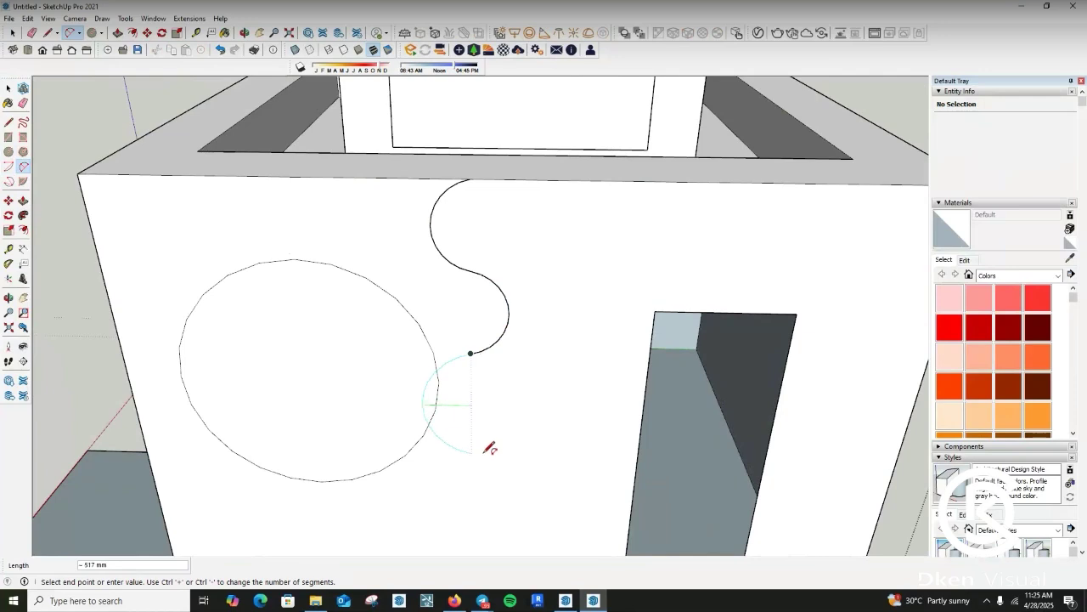
click(489, 448)
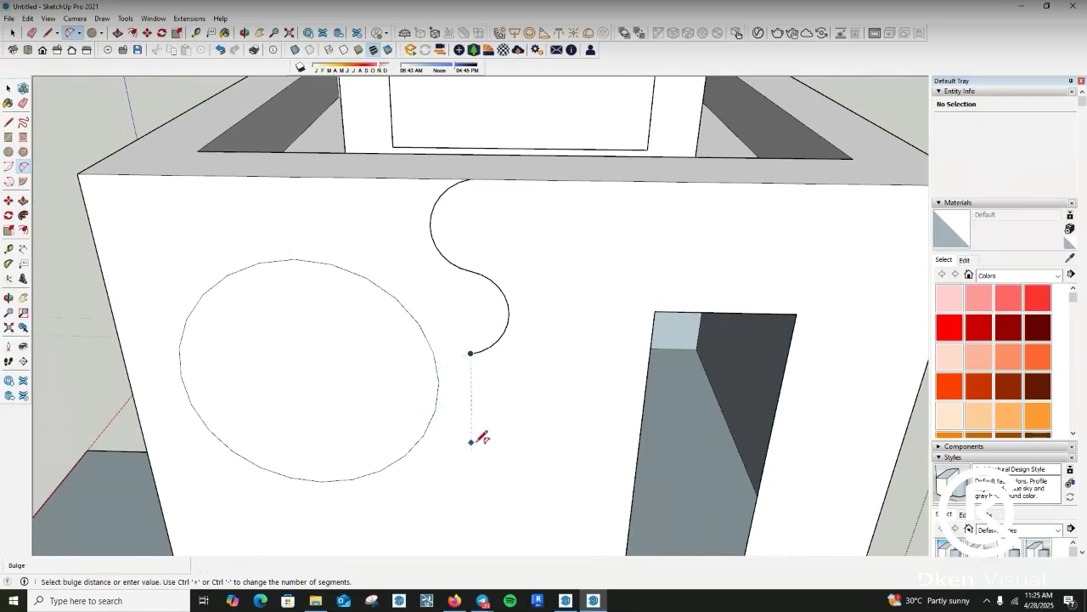
click(432, 415)
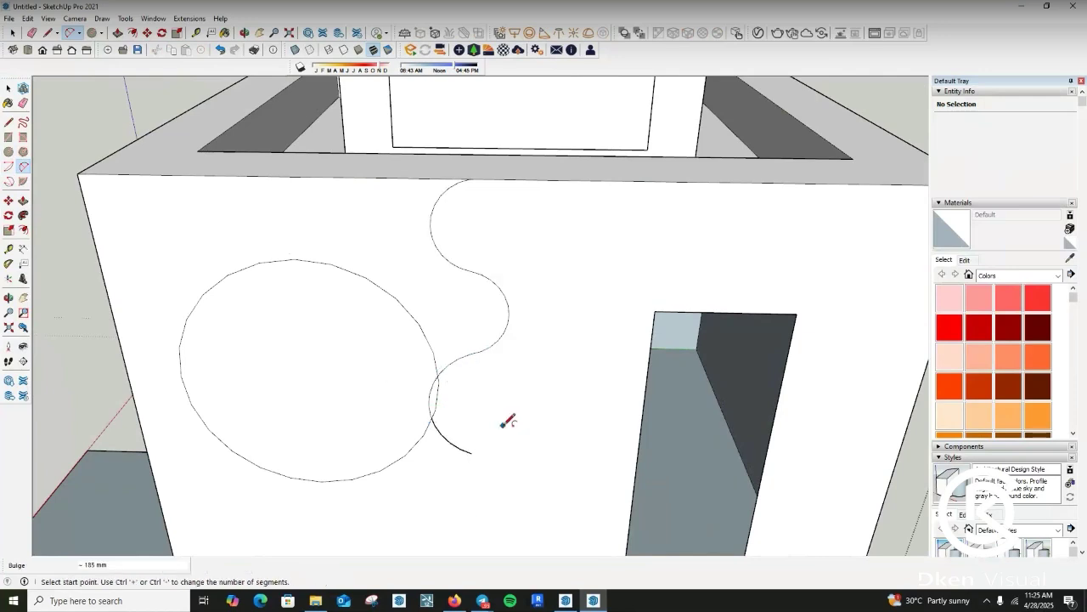
- Close the curved shape with a 500 mm horizontal line from its lower end and a vertical line up to the wall's upper edge
scroll(507, 421, down, 5)
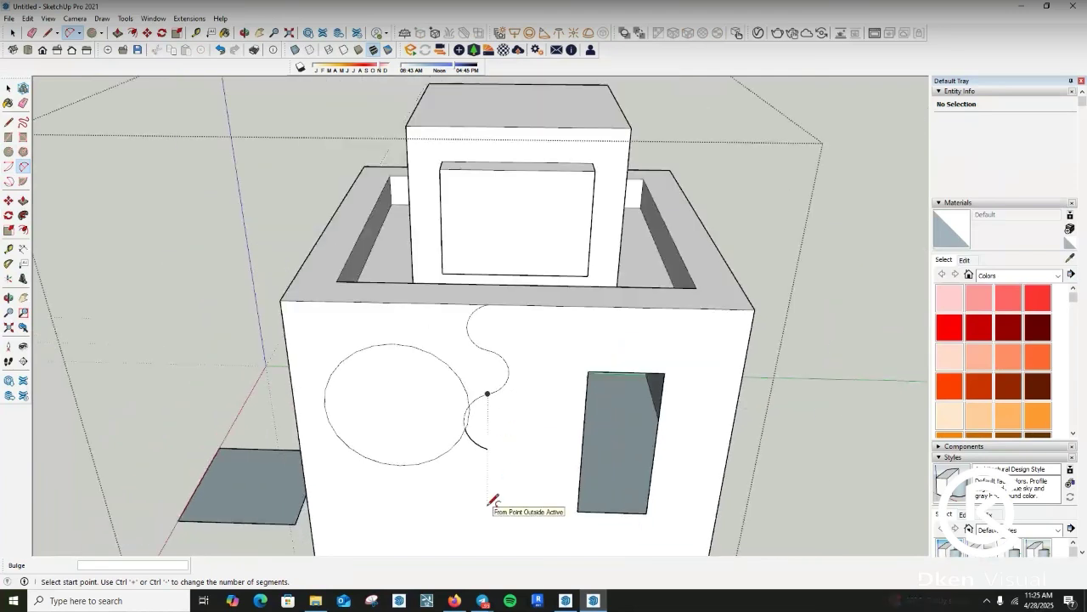
key(l)
click(487, 449)
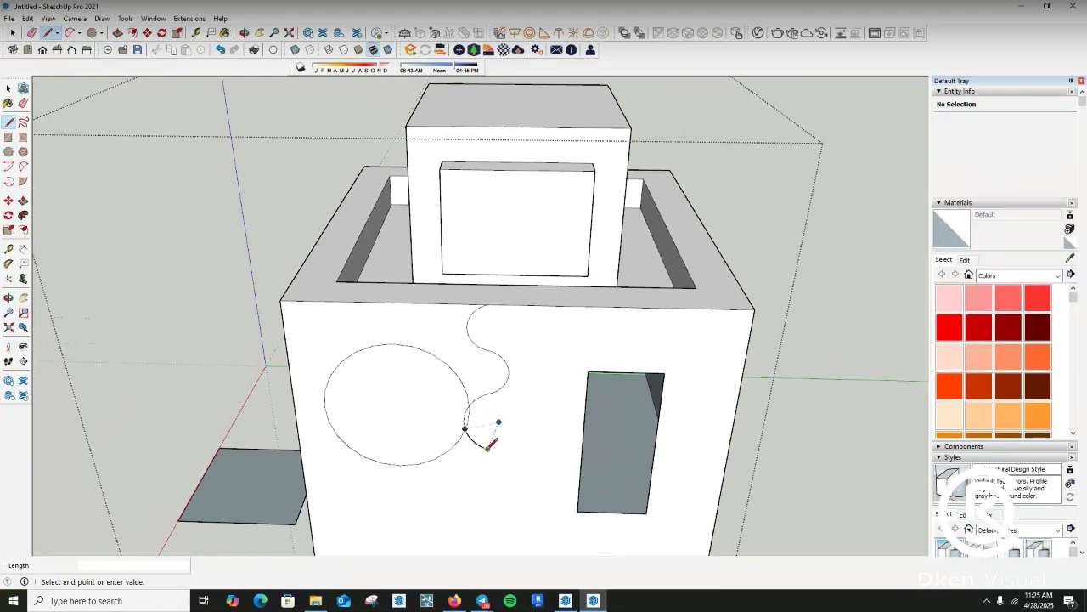
click(552, 450)
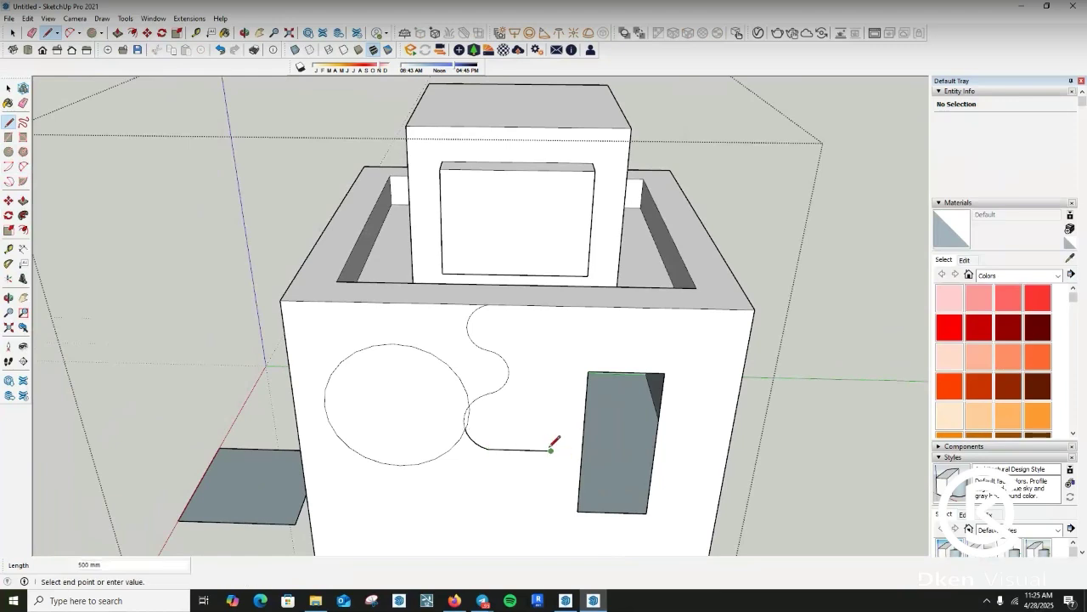
click(559, 308)
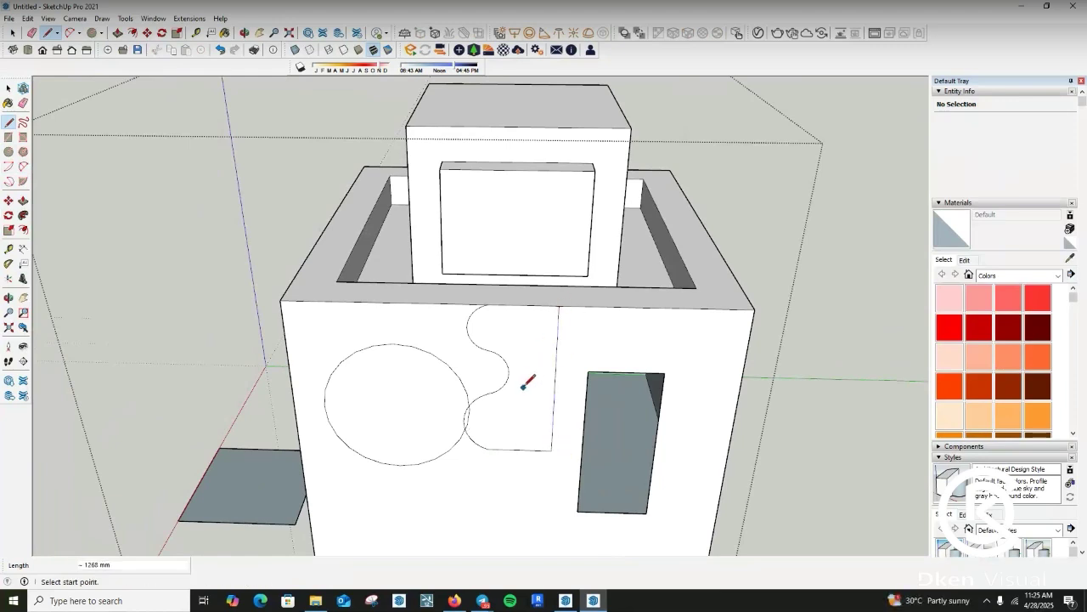
- Try to pull the curved-edged face outward from the front wall by about 345 mm
scroll(524, 384, up, 3)
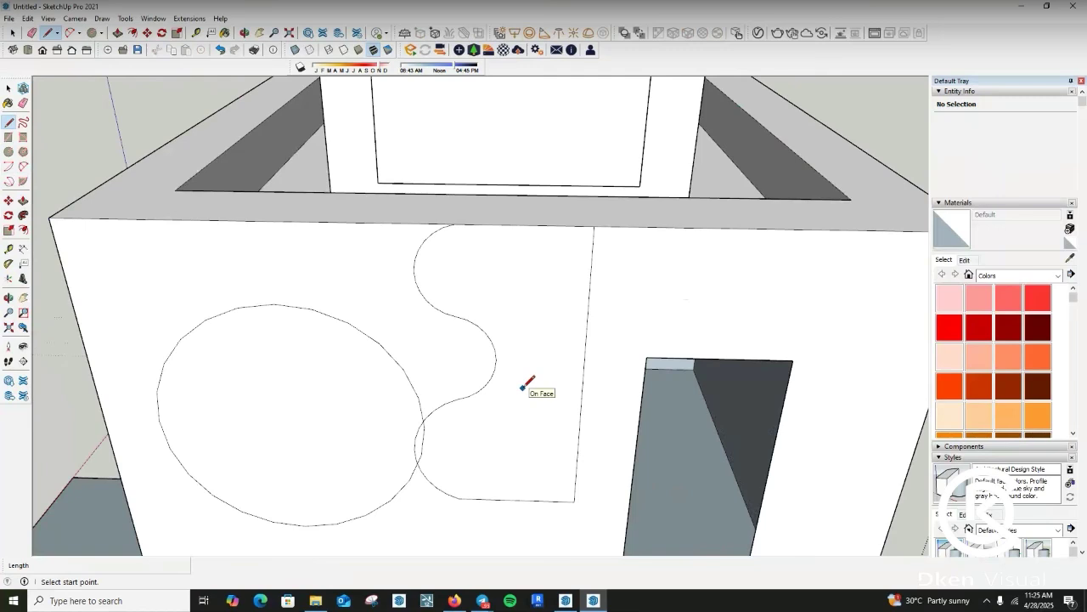
key(p)
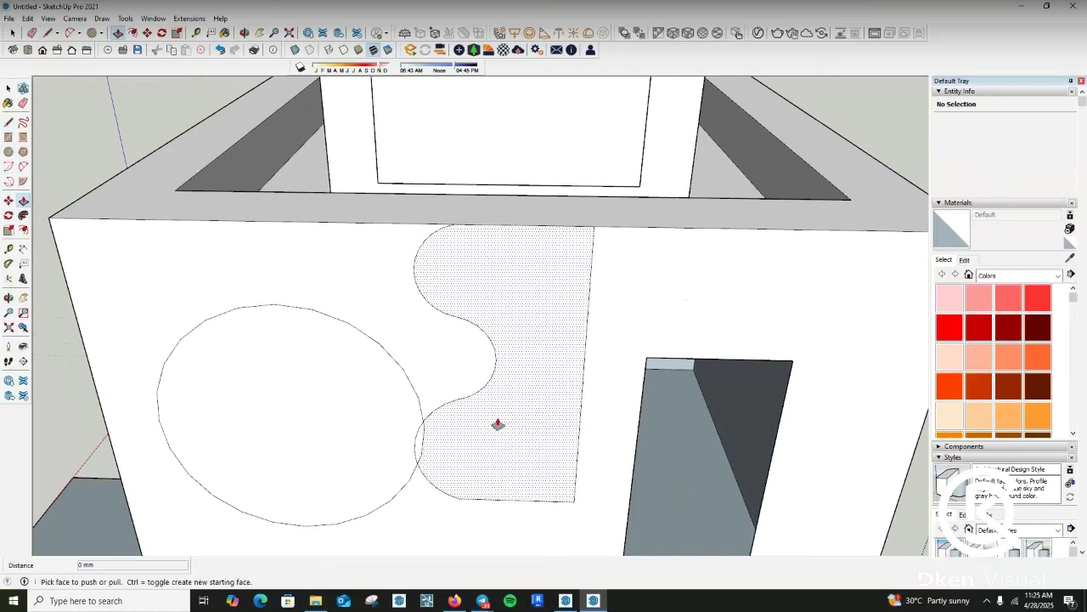
click(523, 395)
scroll(523, 394, down, 2)
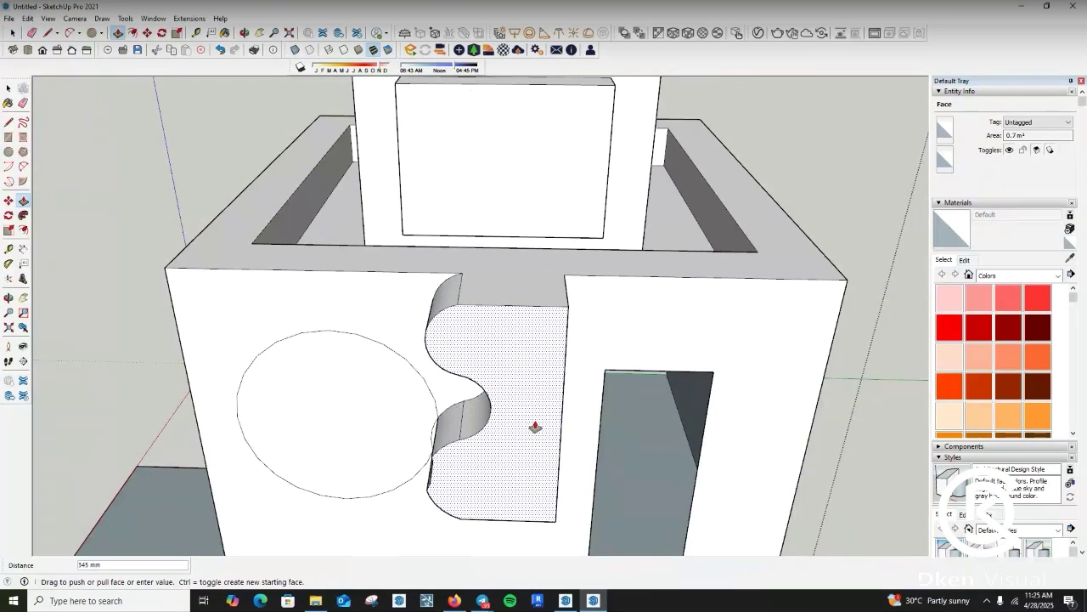
key(Escape)
scroll(530, 426, down, 3)
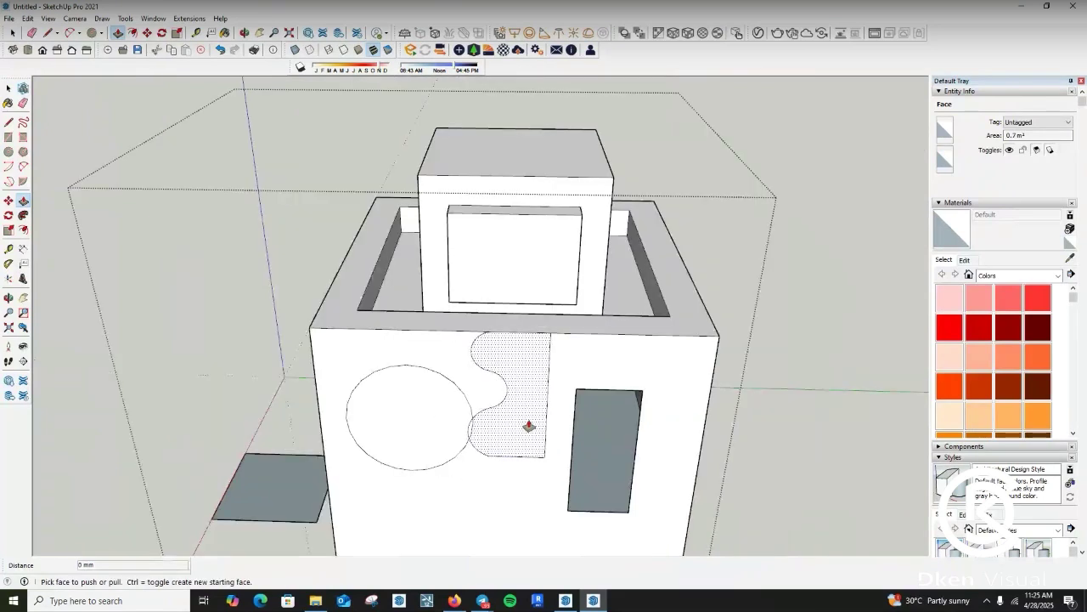
- Try Push/Pull on the small overlap between circle and curve, and undo the push of the surrounding front wall
scroll(528, 426, up, 5)
click(466, 454)
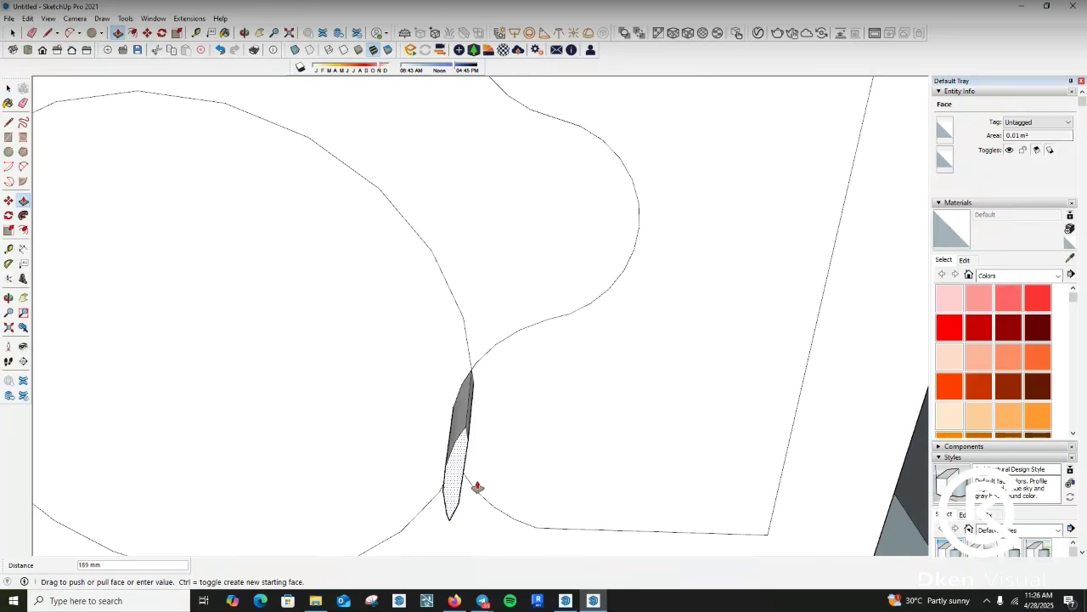
key(Escape)
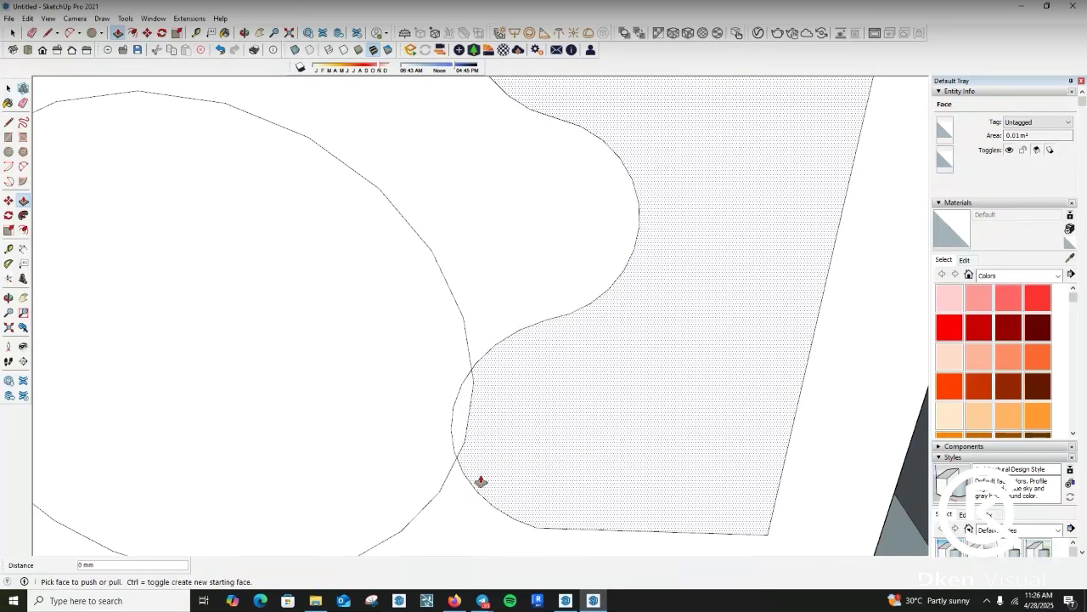
scroll(559, 439, down, 6)
key(ctrl+z)
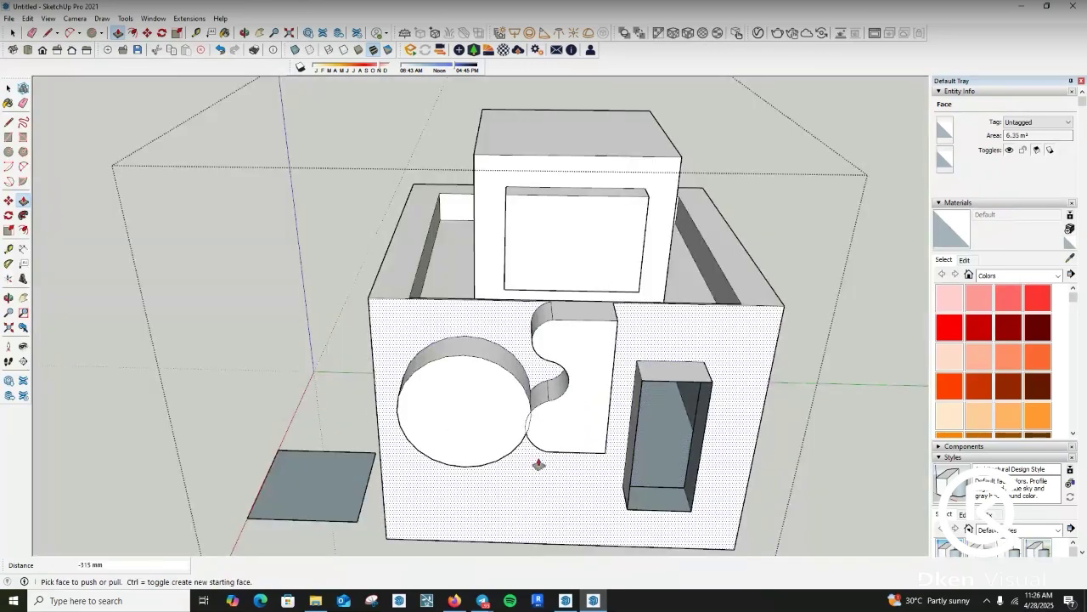
key(ctrl+z)
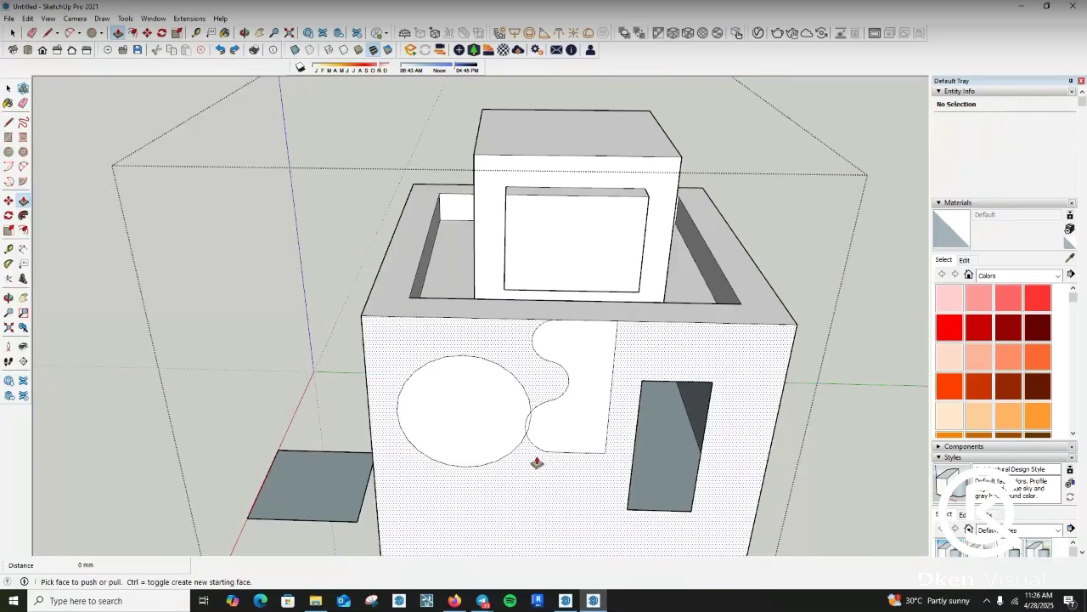
- Finish editing inside the group and return to the whole model
scroll(284, 374, down, 3)
click(9, 298)
scroll(440, 429, down, 5)
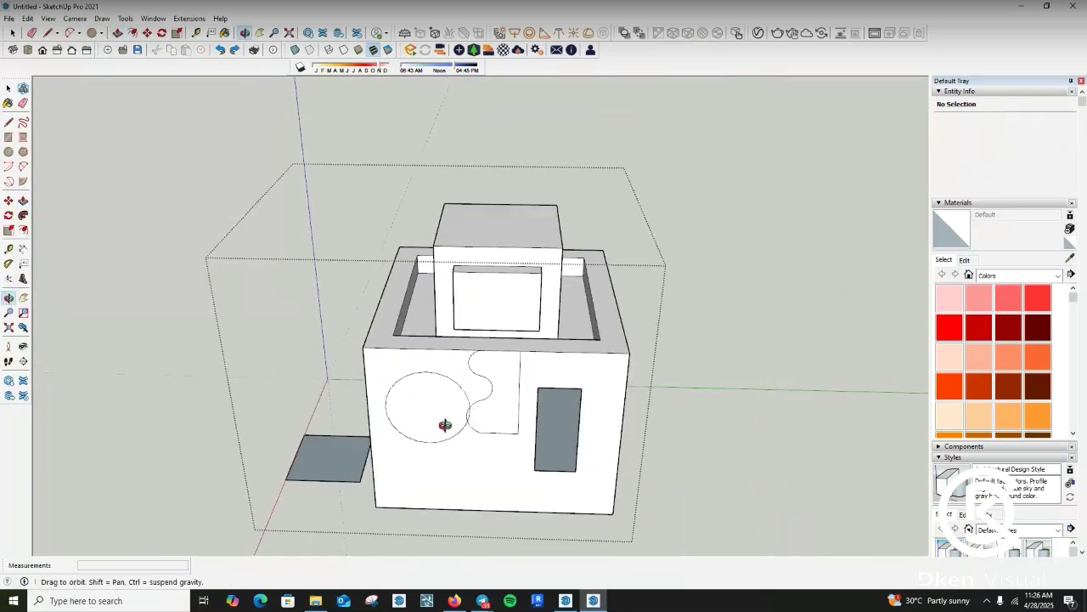
scroll(492, 439, up, 2)
drag(492, 439, 549, 377)
scroll(519, 382, up, 3)
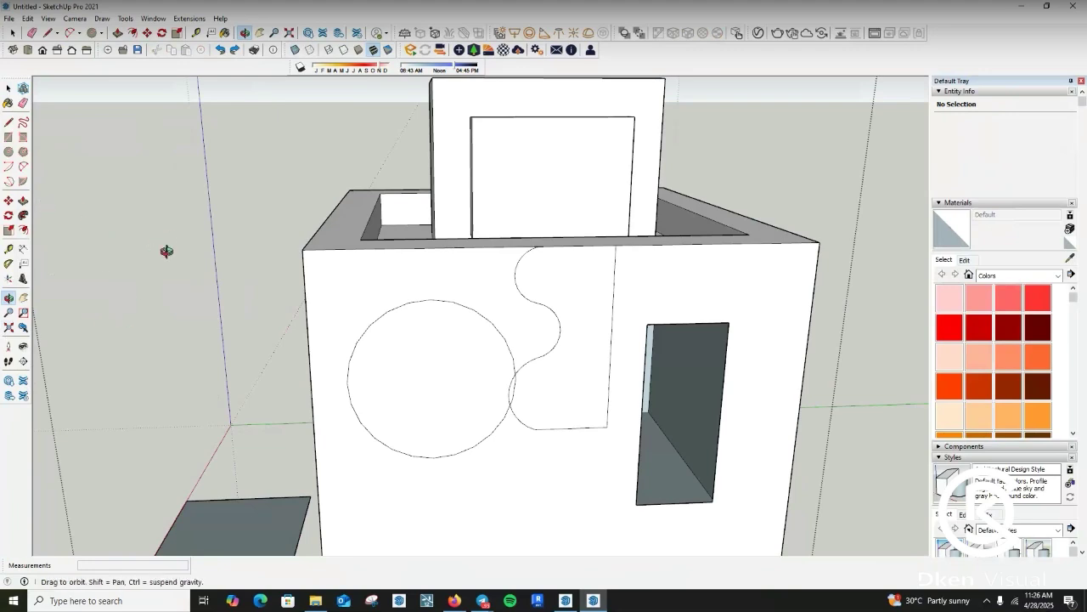
scroll(302, 303, down, 3)
click(9, 89)
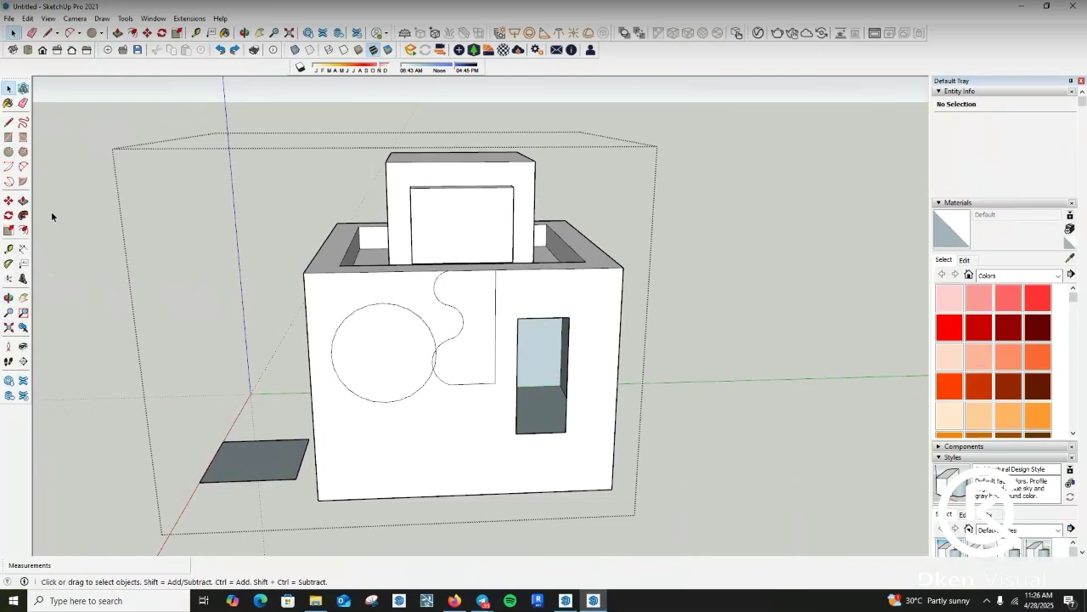
scroll(576, 427, down, 3)
click(692, 428)
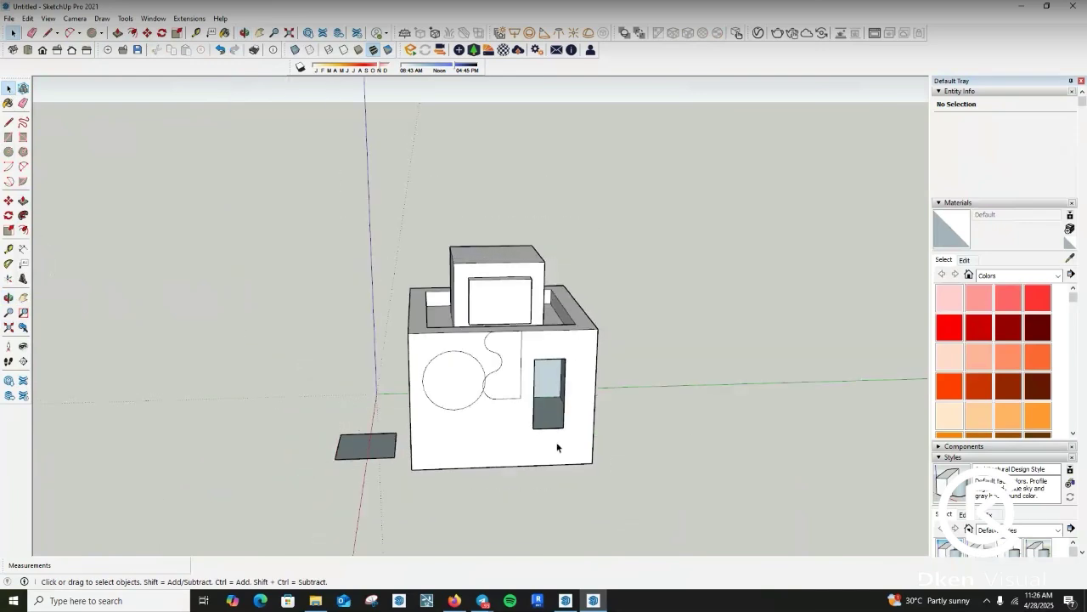
scroll(557, 438, up, 2)
scroll(502, 363, down, 2)
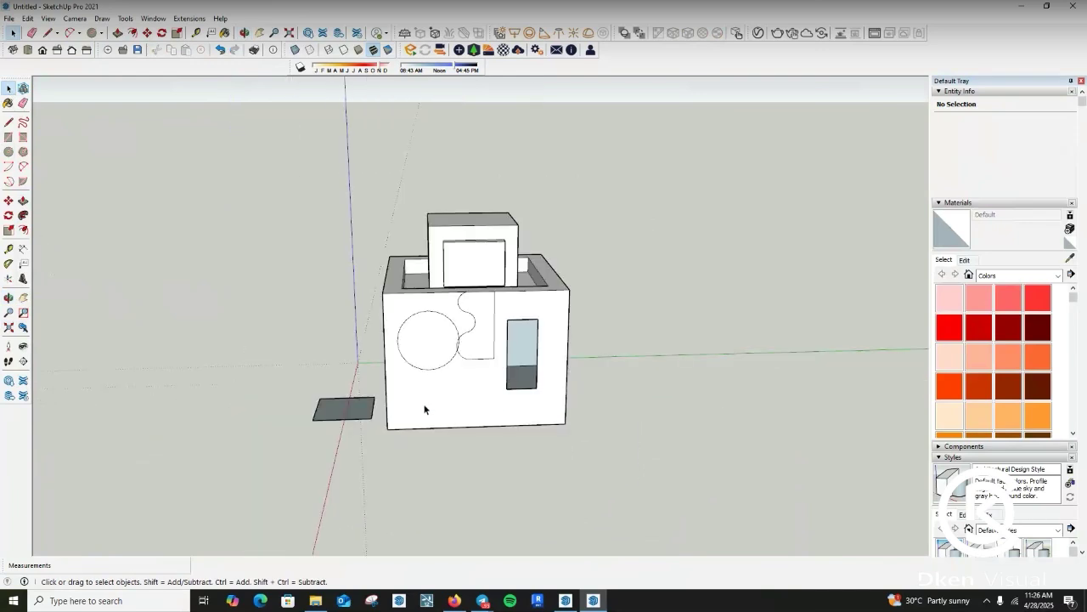
drag(237, 150, 646, 476)
click(9, 201)
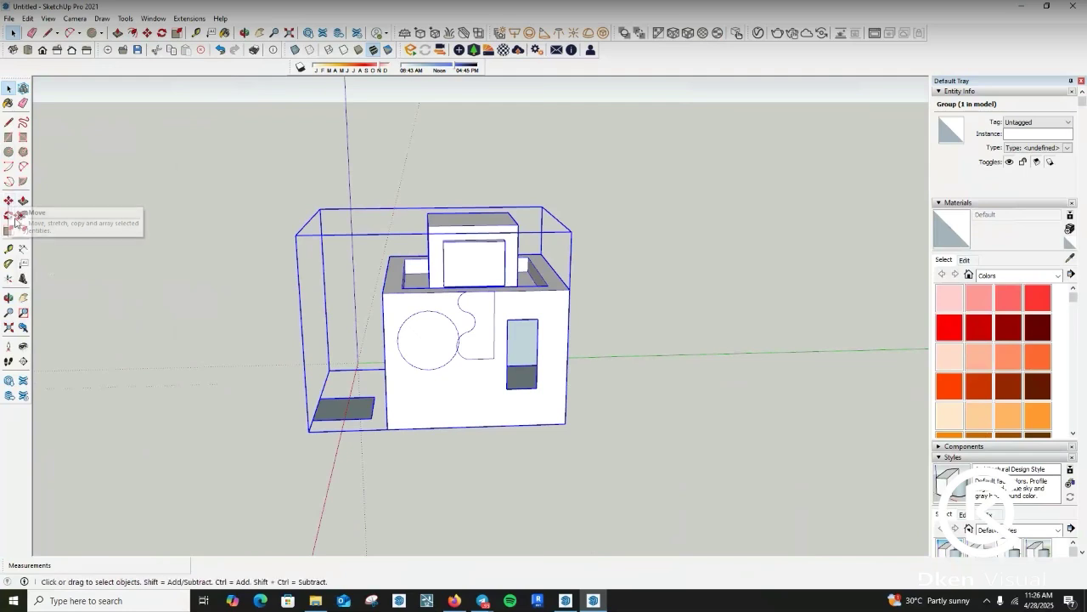
click(9, 200)
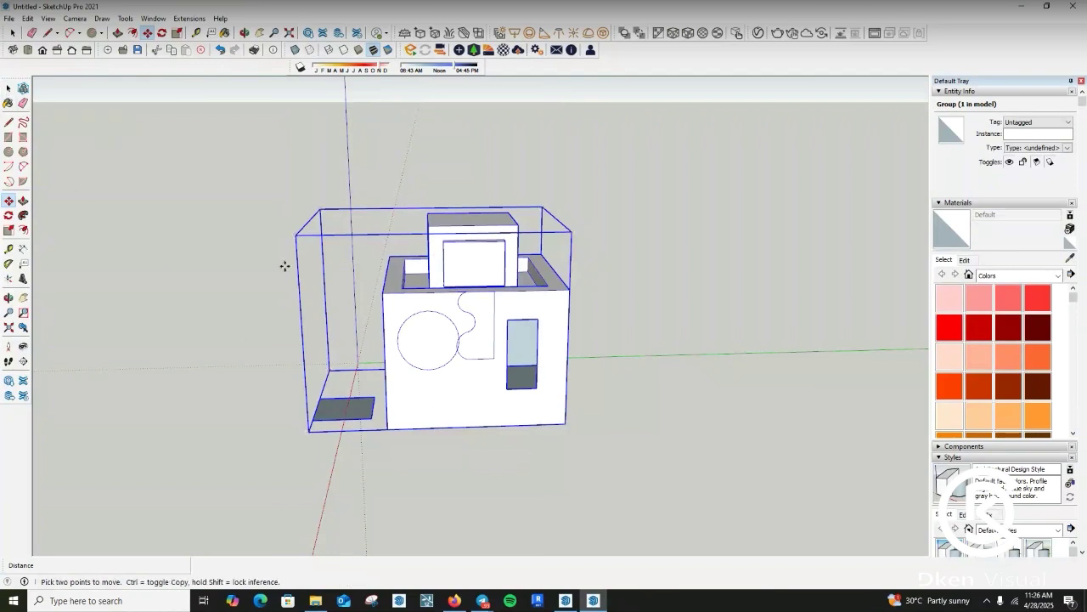
click(8, 89)
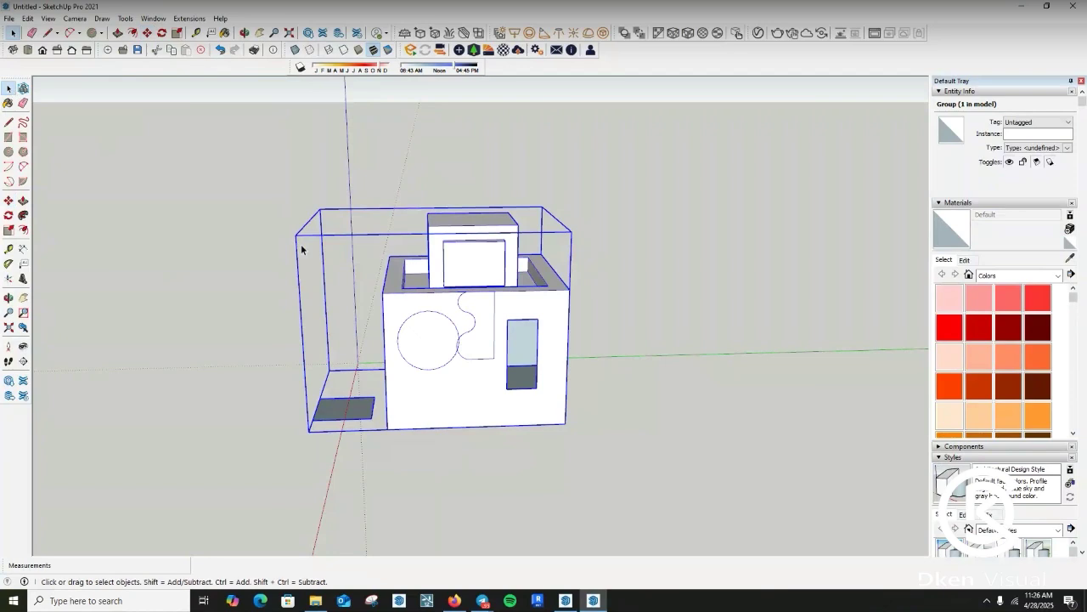
click(698, 410)
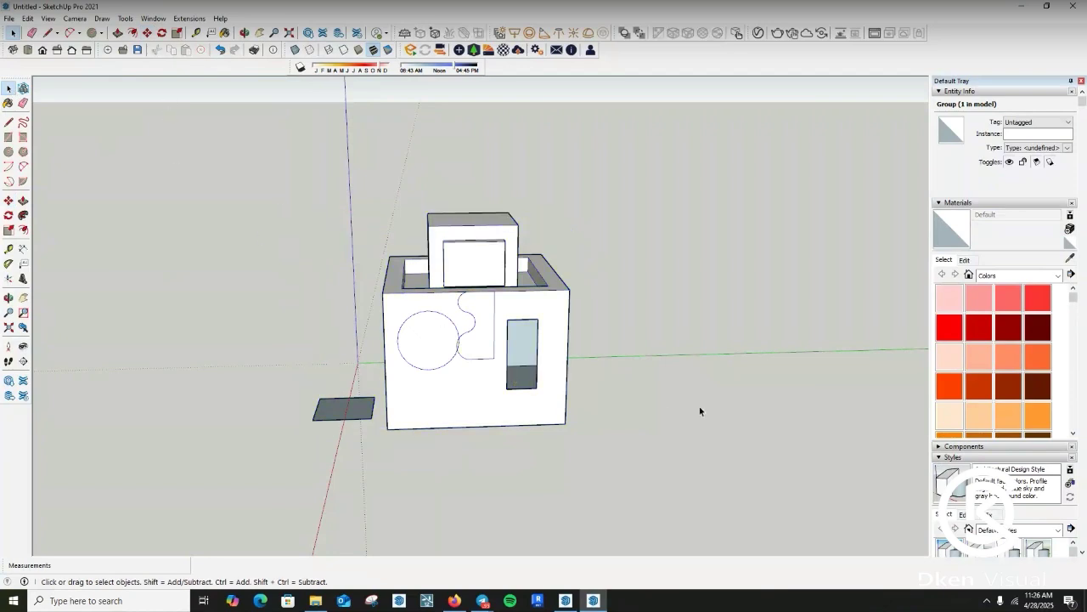
click(426, 336)
scroll(381, 323, down, 3)
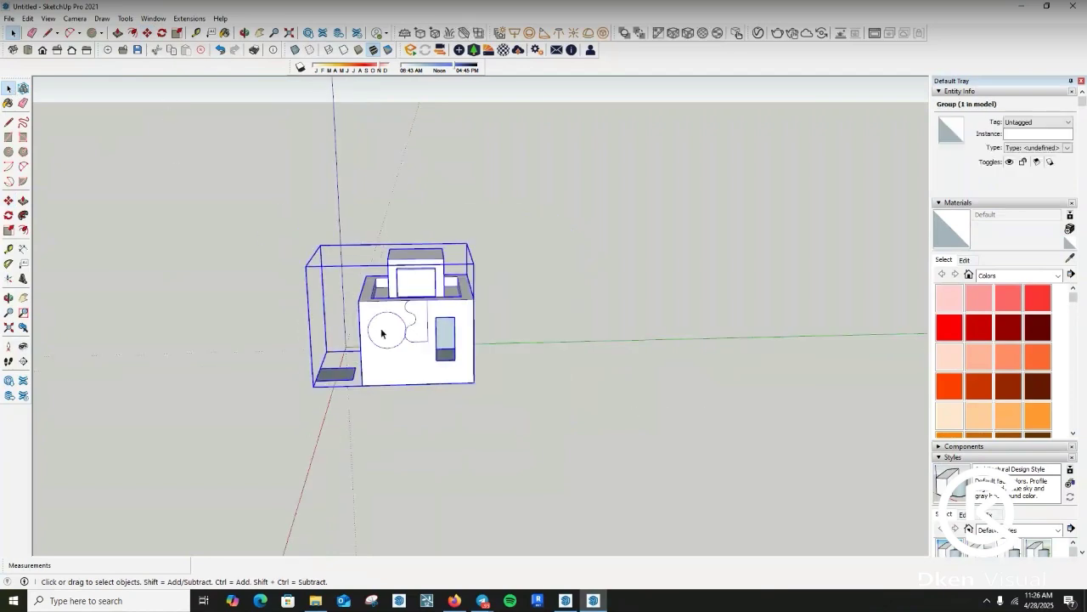
scroll(405, 323, up, 4)
double_click(405, 325)
scroll(406, 325, down, 3)
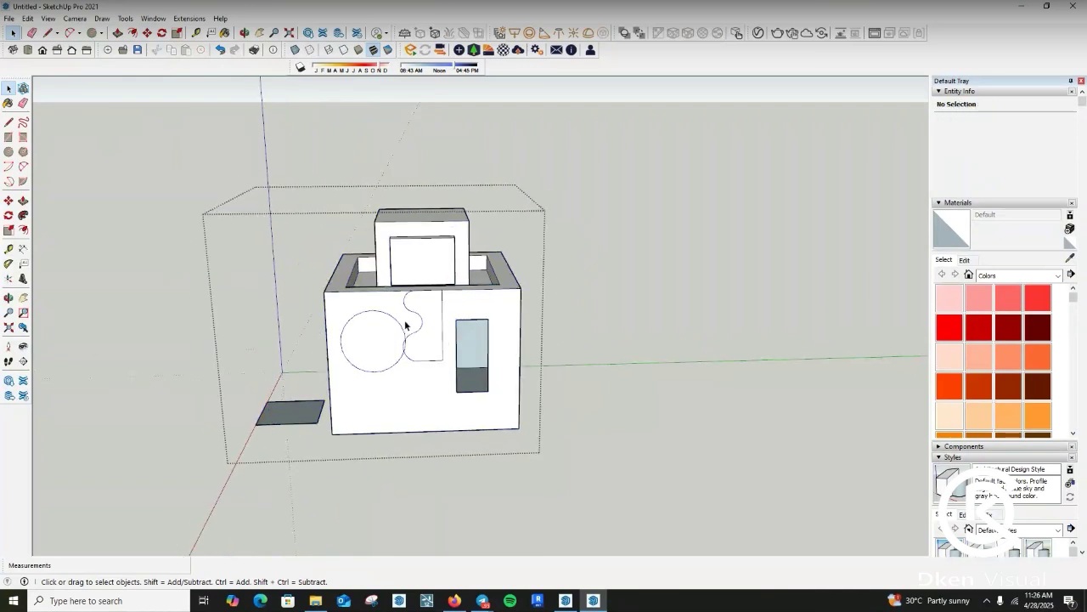
drag(158, 132, 629, 495)
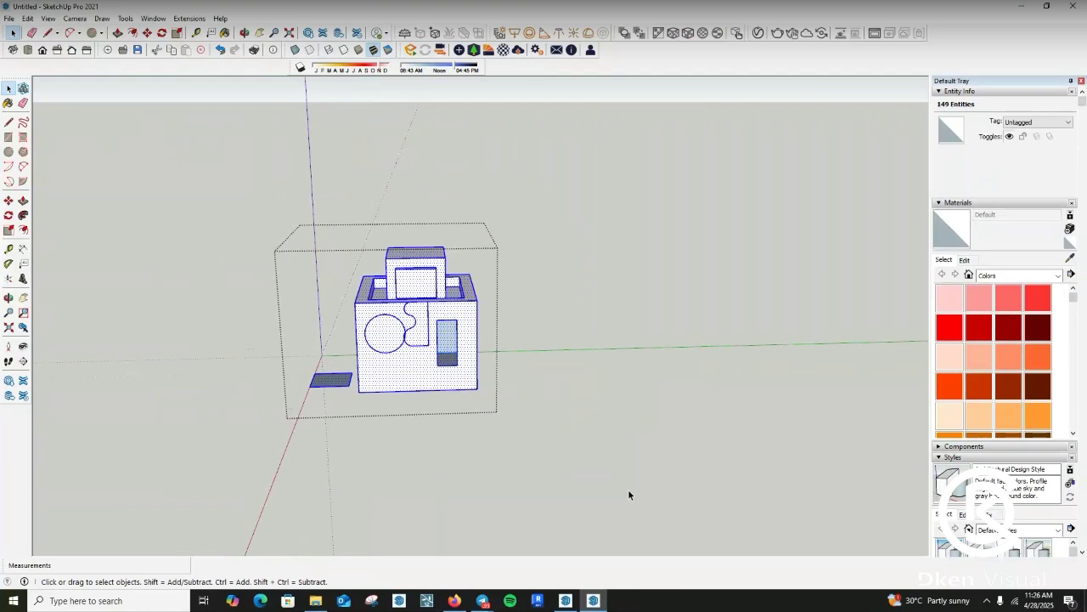
click(127, 118)
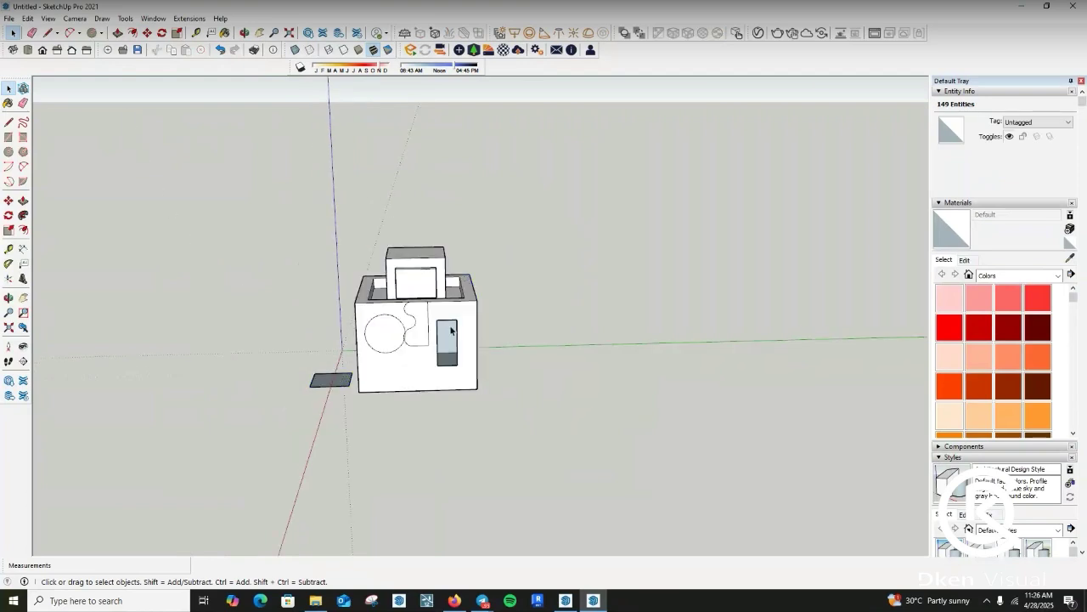
- Make a nested group from all the geometry inside the building's group and return to the whole model
double_click(418, 339)
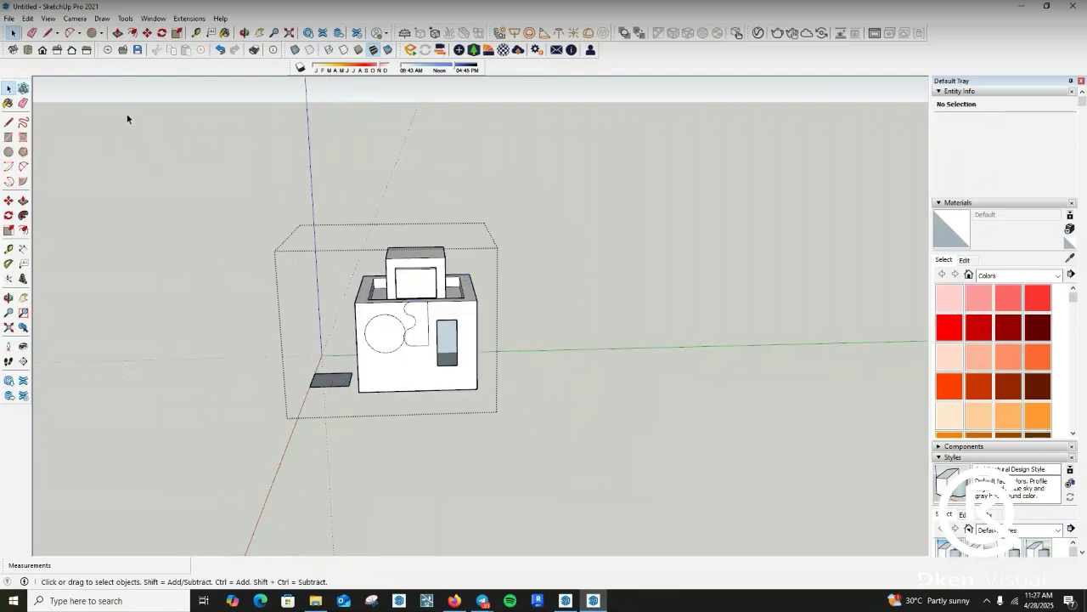
drag(126, 114, 633, 496)
right_click(420, 338)
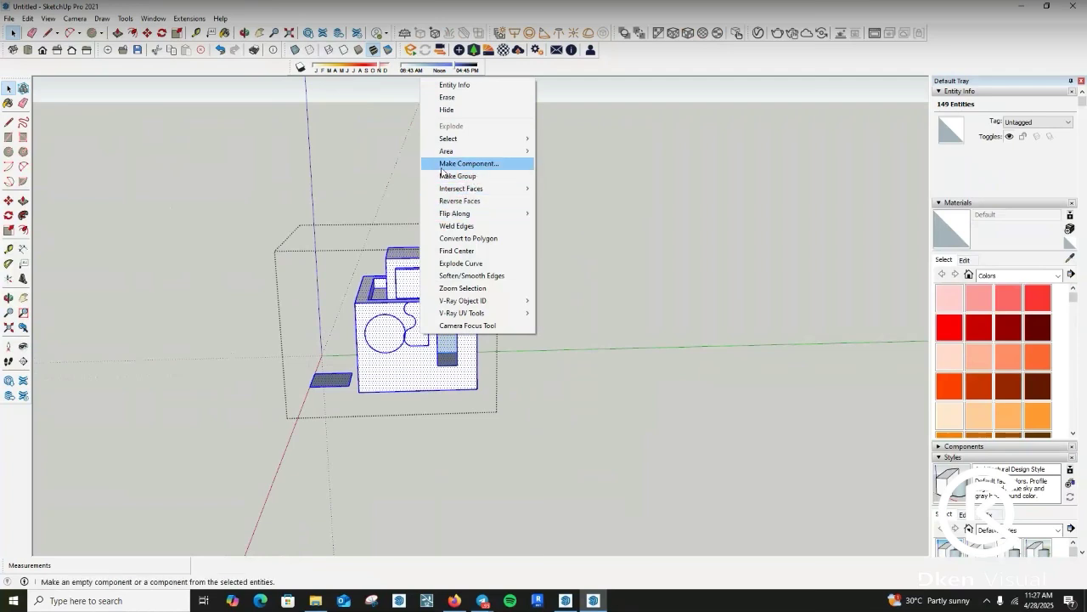
click(475, 178)
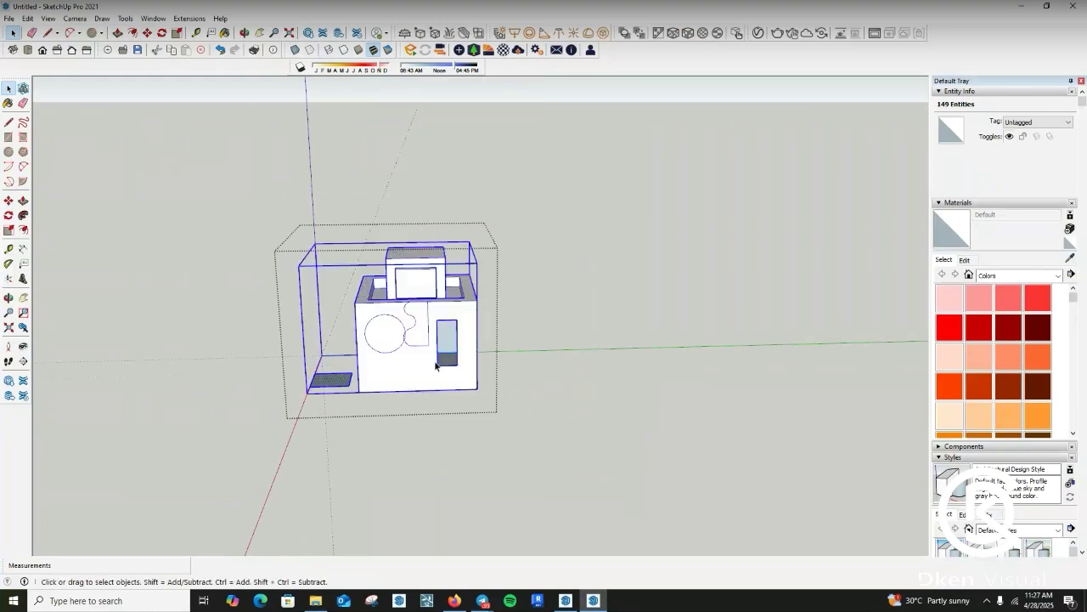
scroll(419, 351, up, 3)
scroll(417, 351, up, 2)
scroll(418, 351, down, 3)
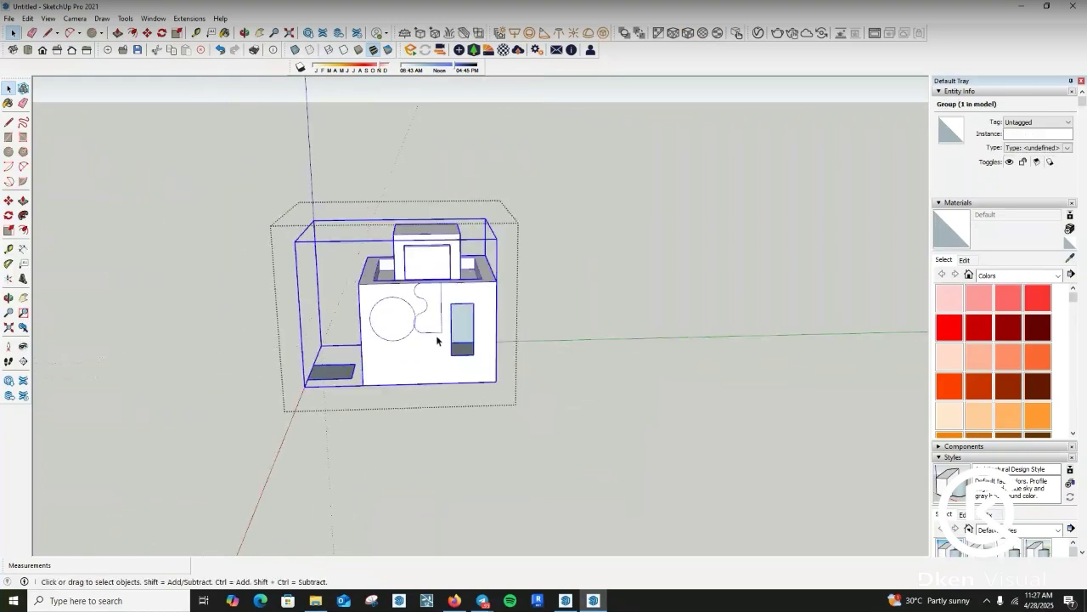
scroll(476, 357, up, 3)
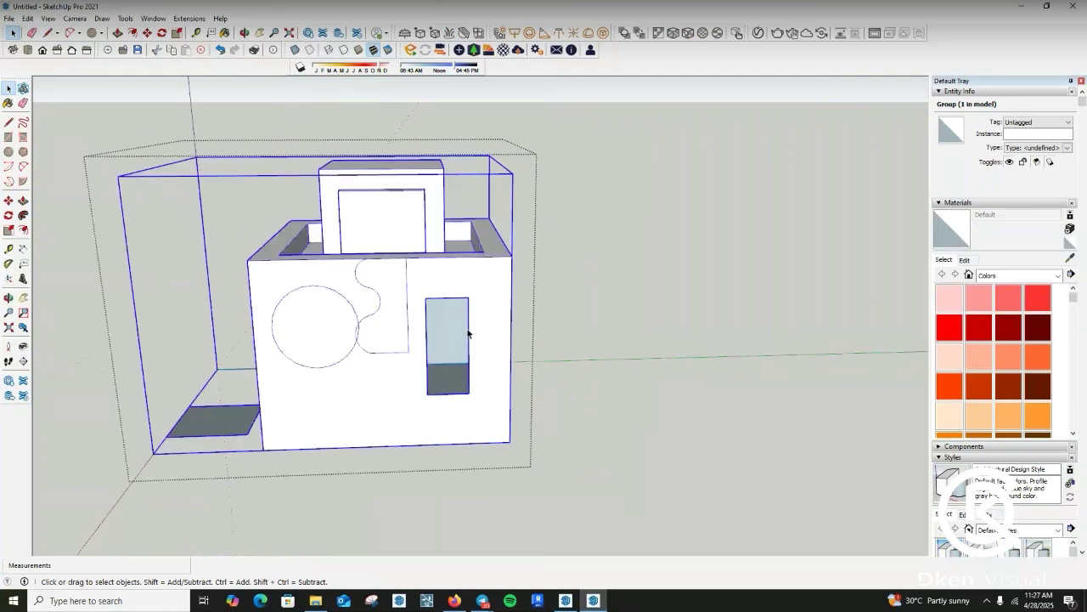
scroll(459, 347, down, 4)
scroll(453, 361, up, 1)
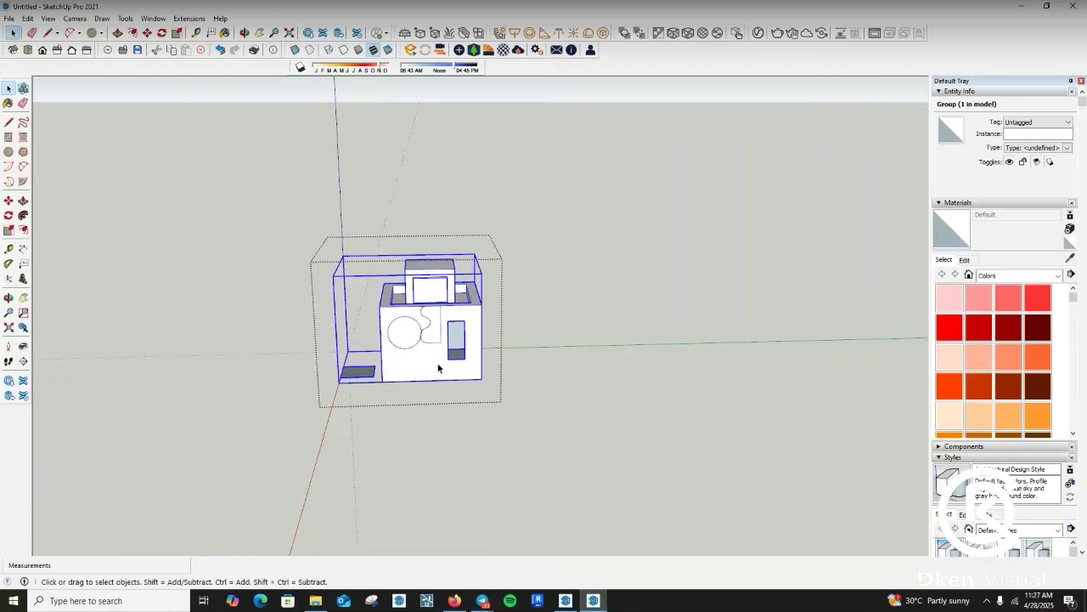
key(ctrl+t)
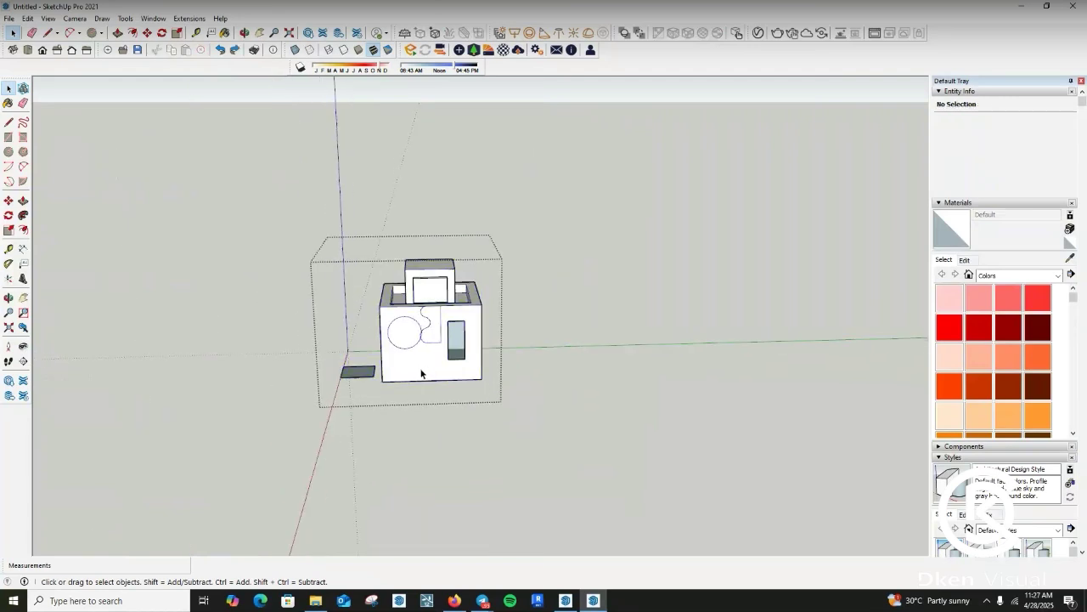
scroll(436, 315, up, 4)
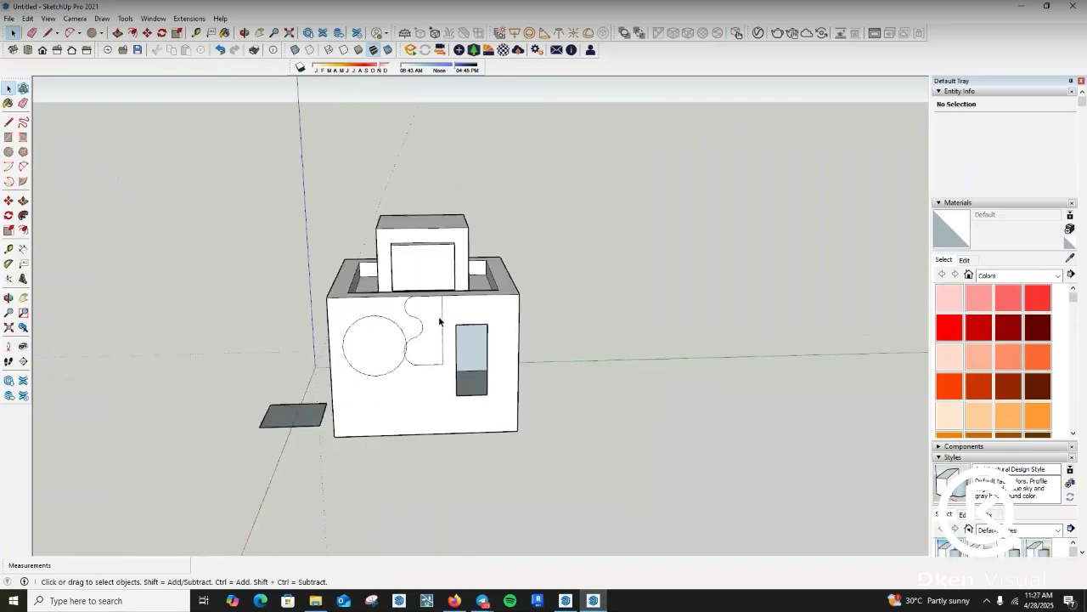
- Select the building group and start moving it along the green axis from its lower front corner
click(422, 339)
scroll(424, 339, down, 2)
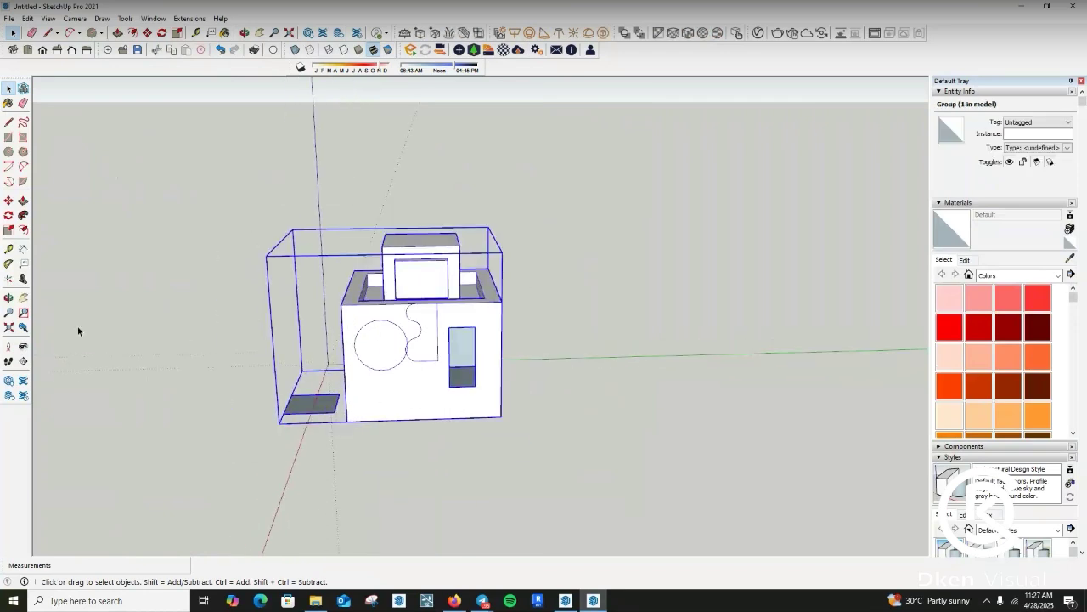
click(9, 202)
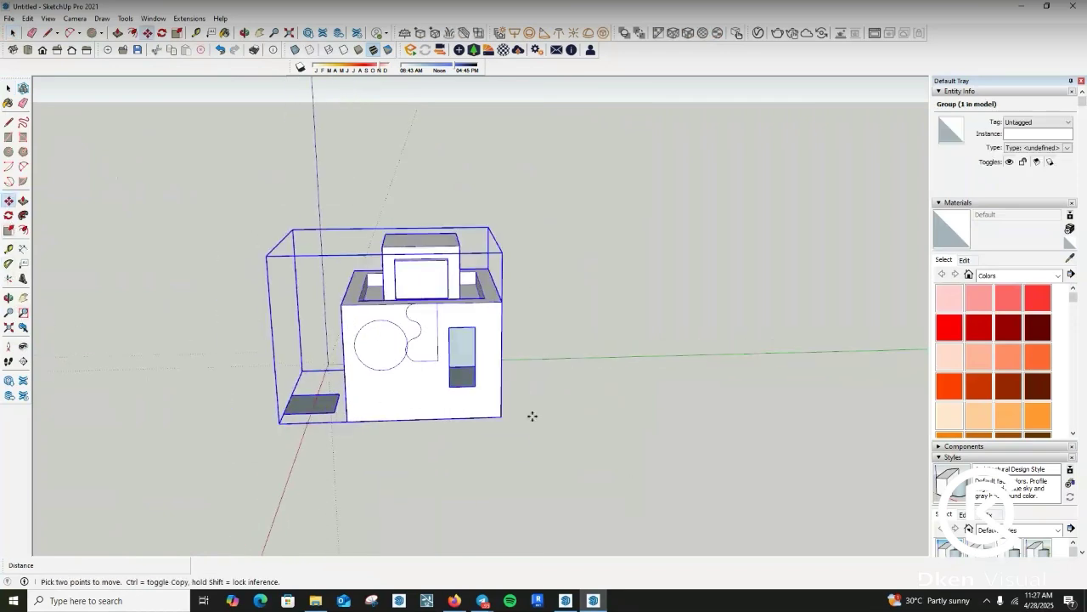
scroll(500, 417, down, 1)
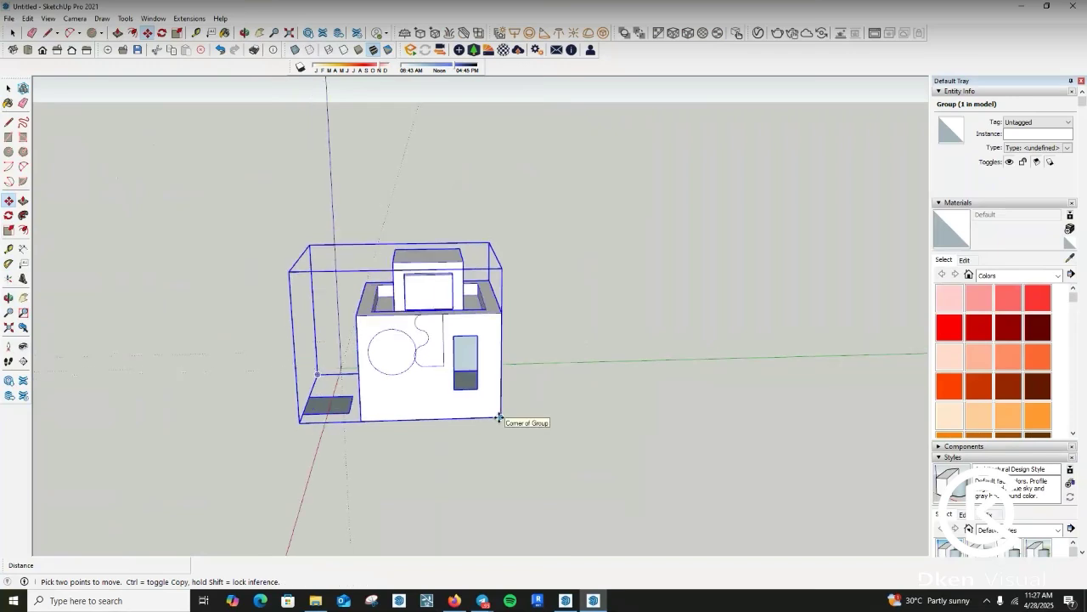
click(500, 417)
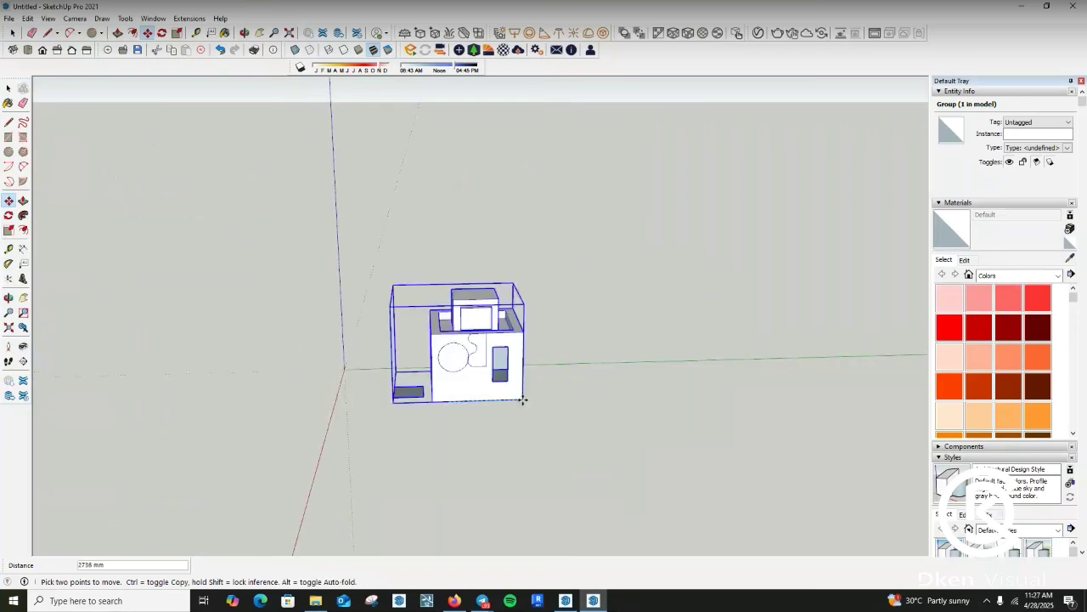
scroll(406, 381, up, 3)
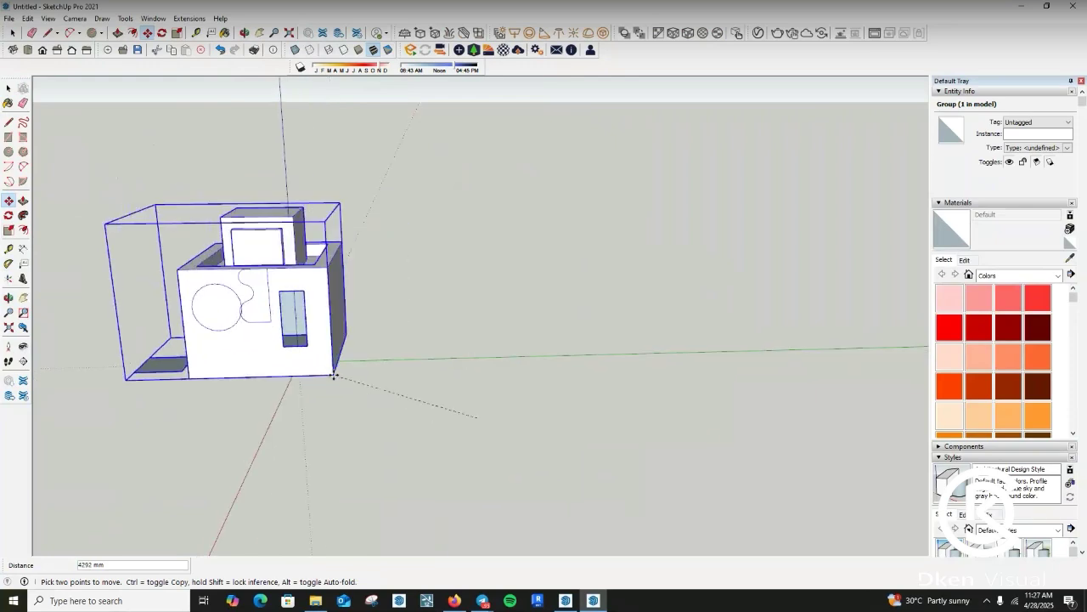
scroll(334, 375, down, 1)
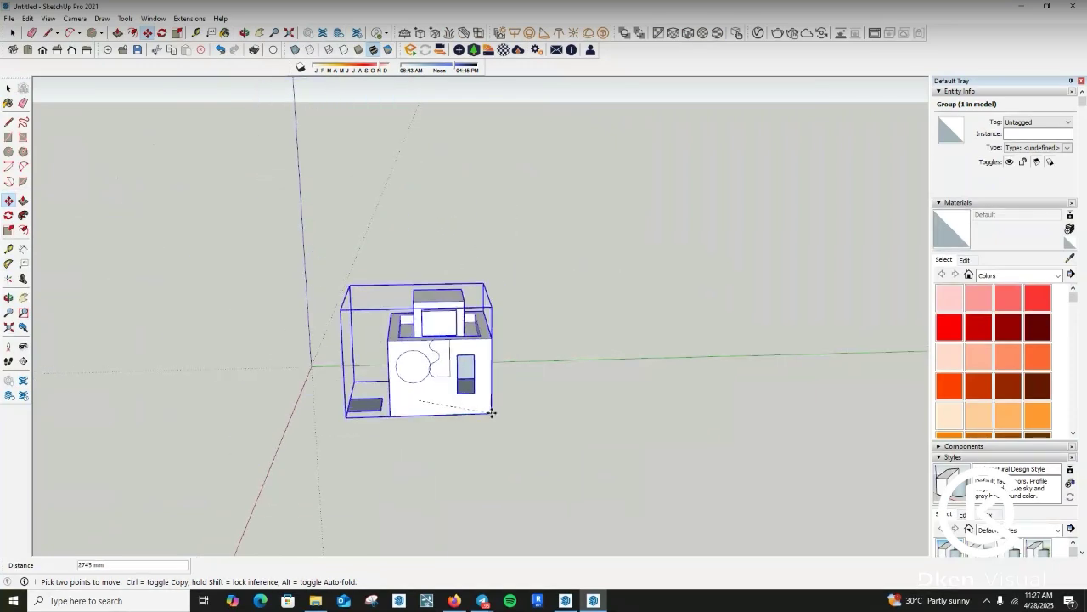
scroll(425, 403, down, 1)
scroll(251, 423, up, 2)
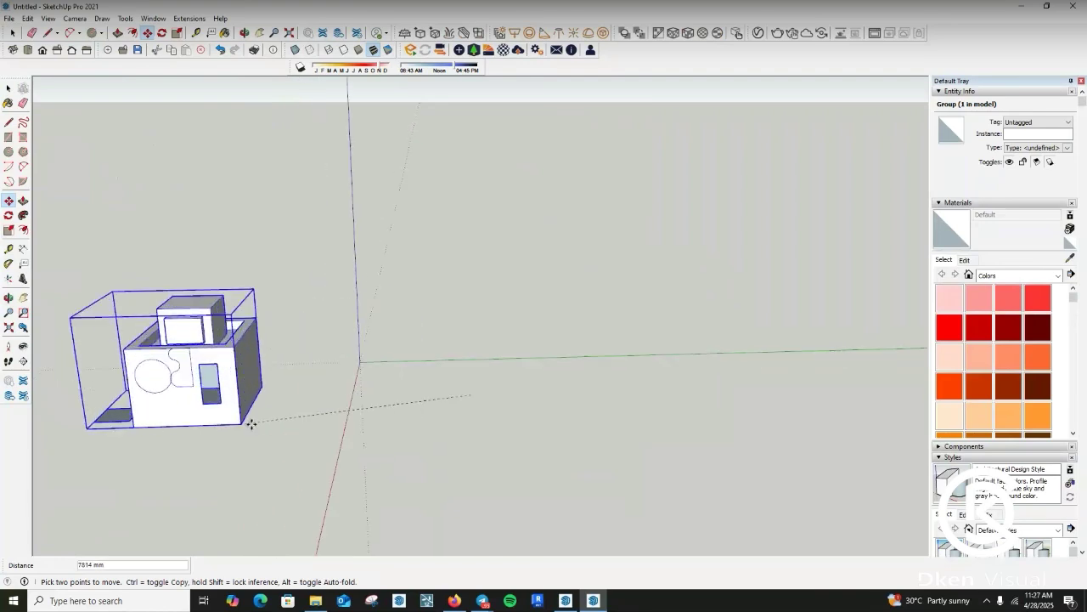
scroll(326, 423, up, 1)
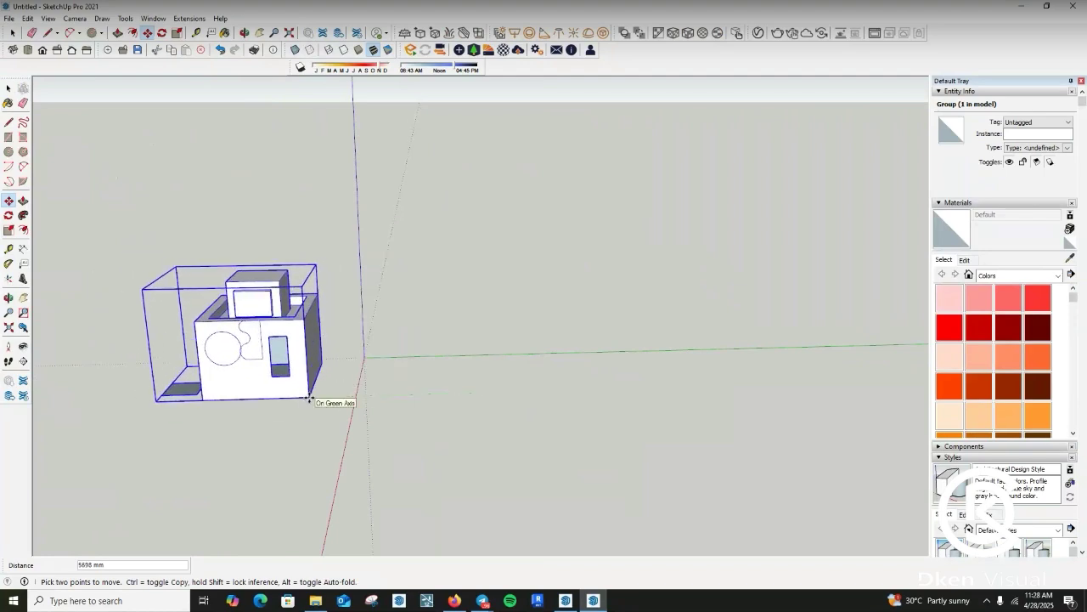
- Try switching between moving and copying the picked-up group along the green axis
key(ctrl)
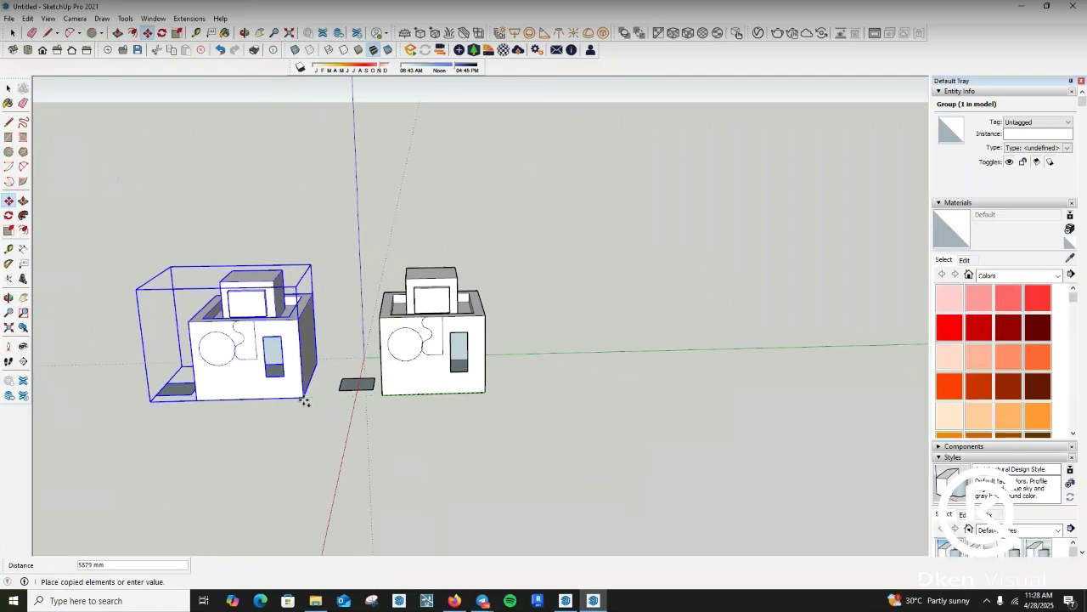
key(ctrl)
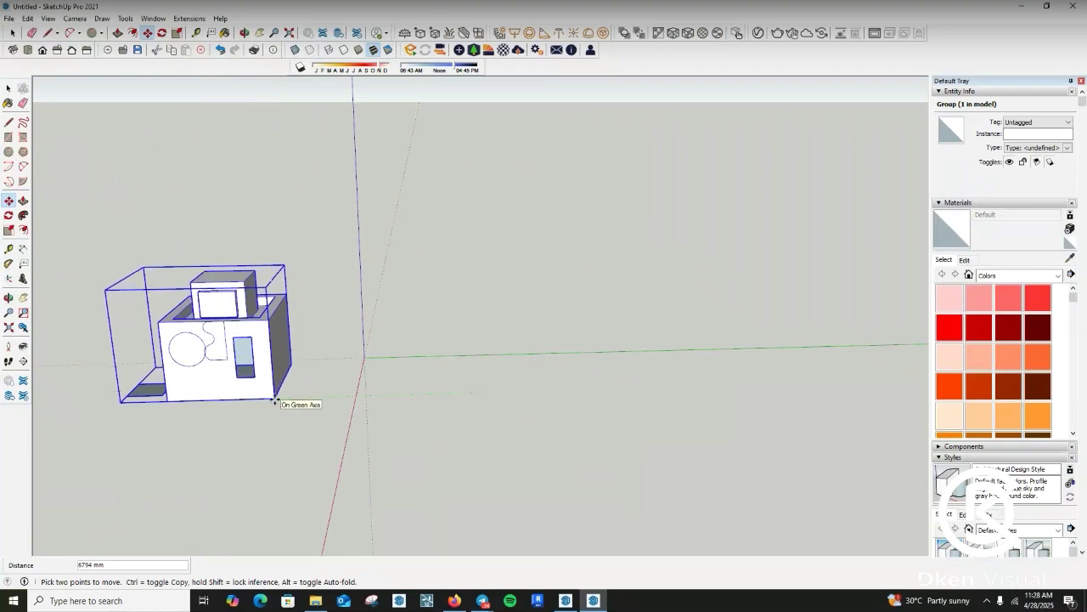
key(ctrl)
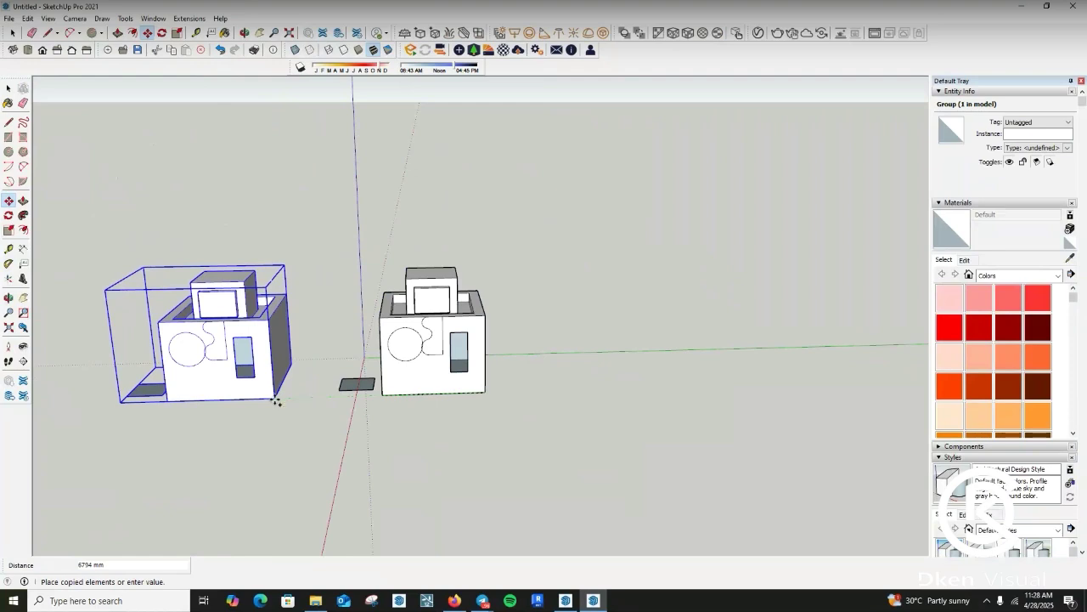
key(Escape)
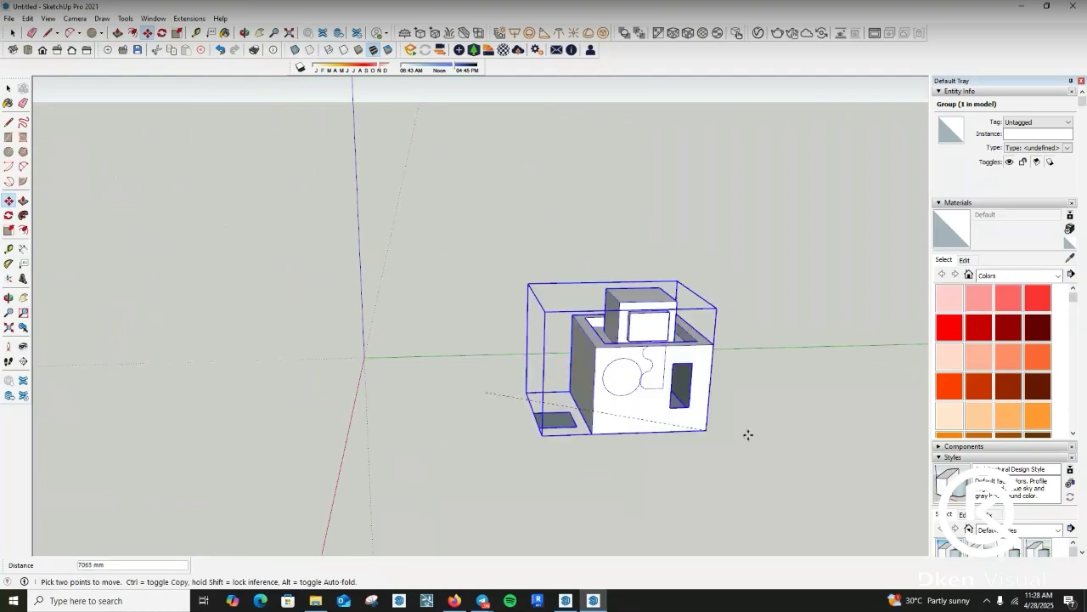
- Try to copy the group about 23 m along the green axis and divide that distance into copies with /5
scroll(301, 398, down, 1)
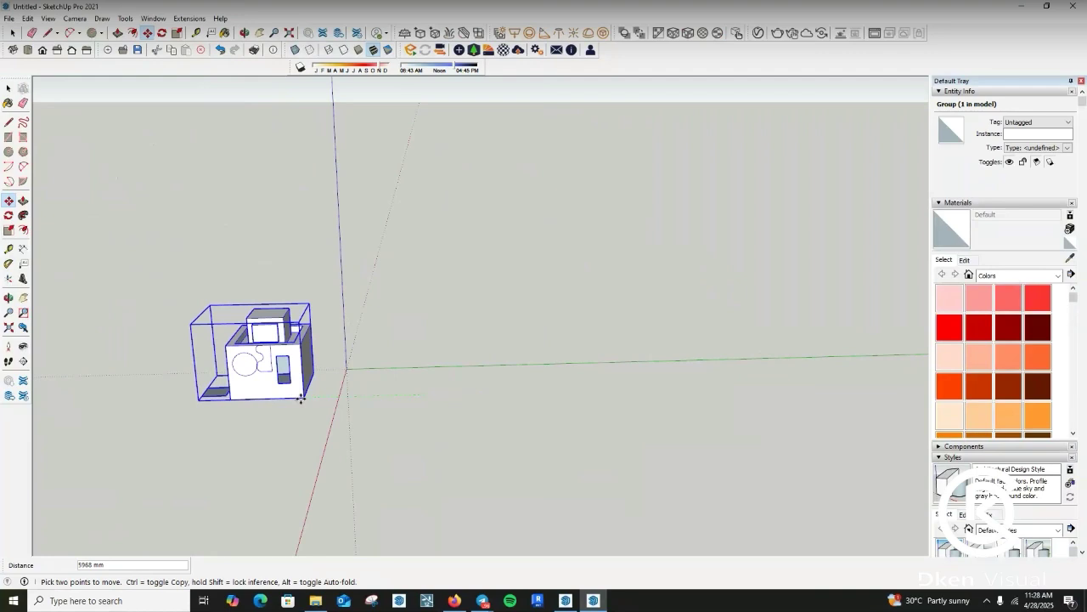
scroll(256, 405, down, 1)
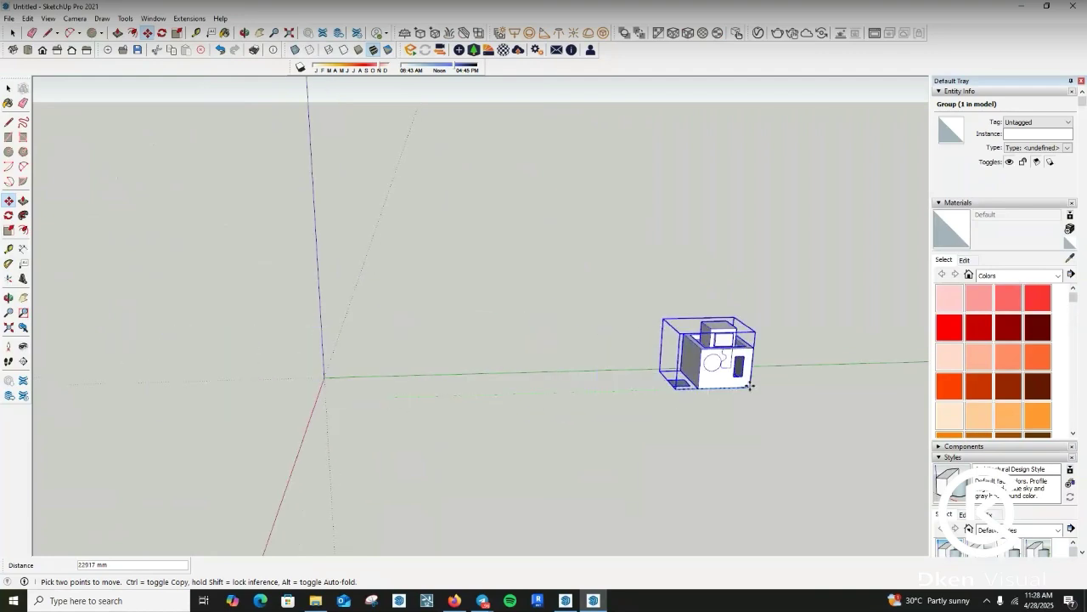
key(ctrl)
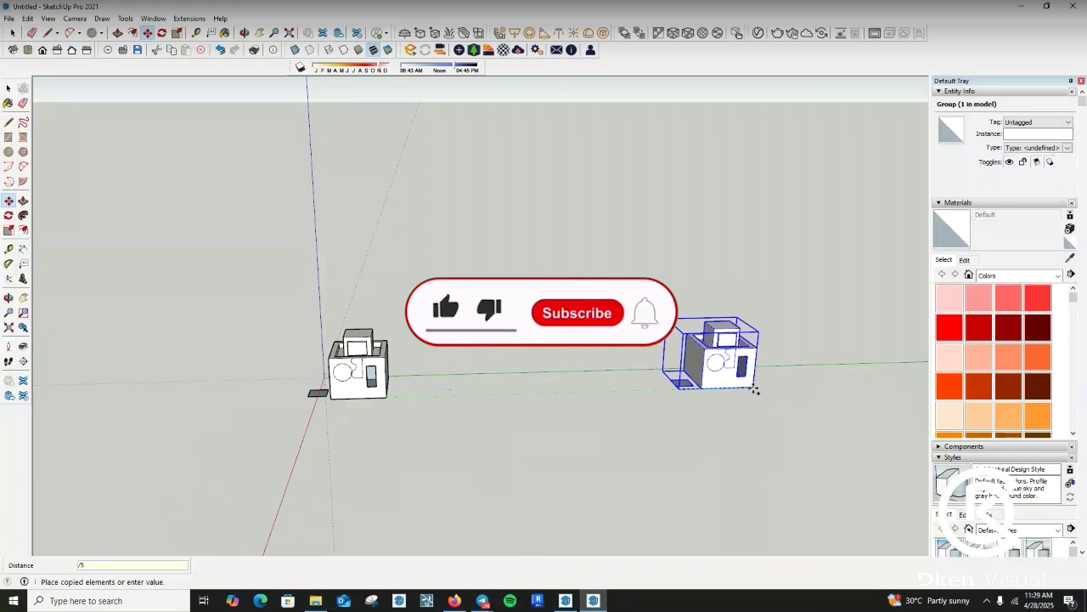
text(5)
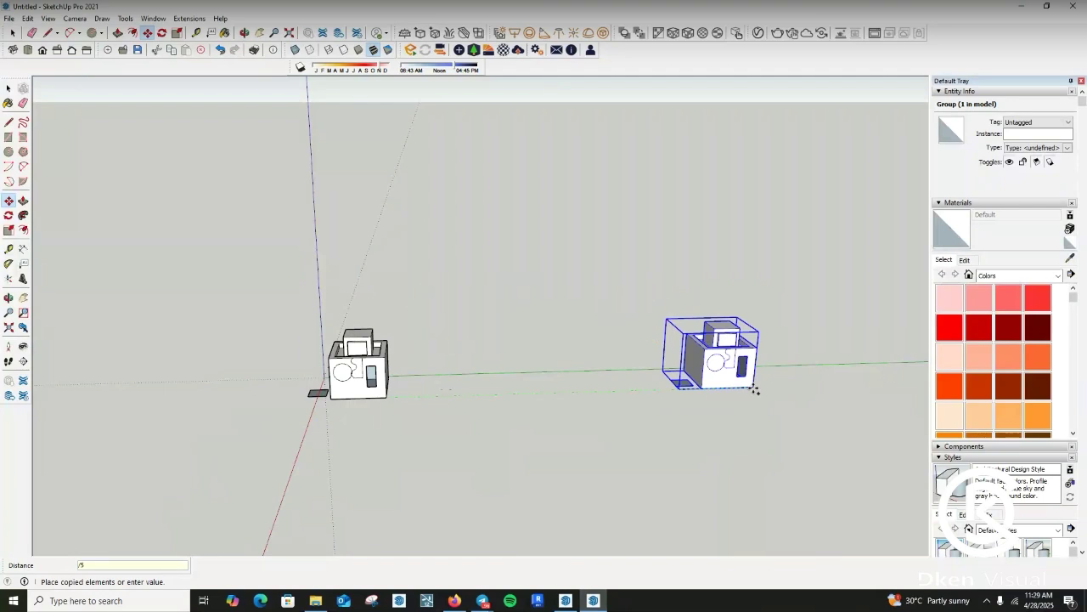
key(Return)
scroll(408, 450, up, 8)
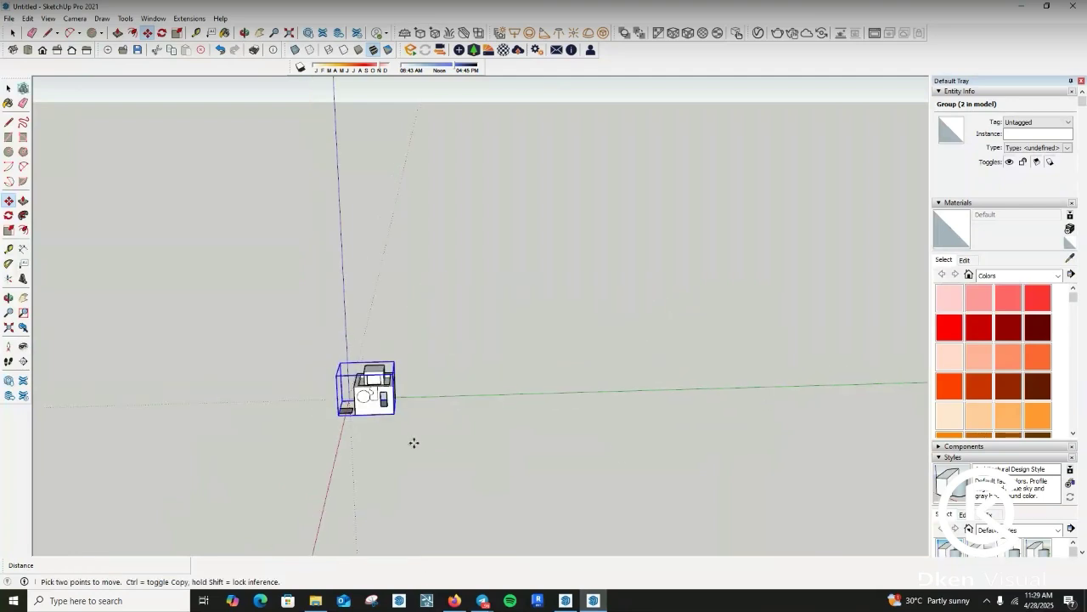
scroll(514, 414, down, 4)
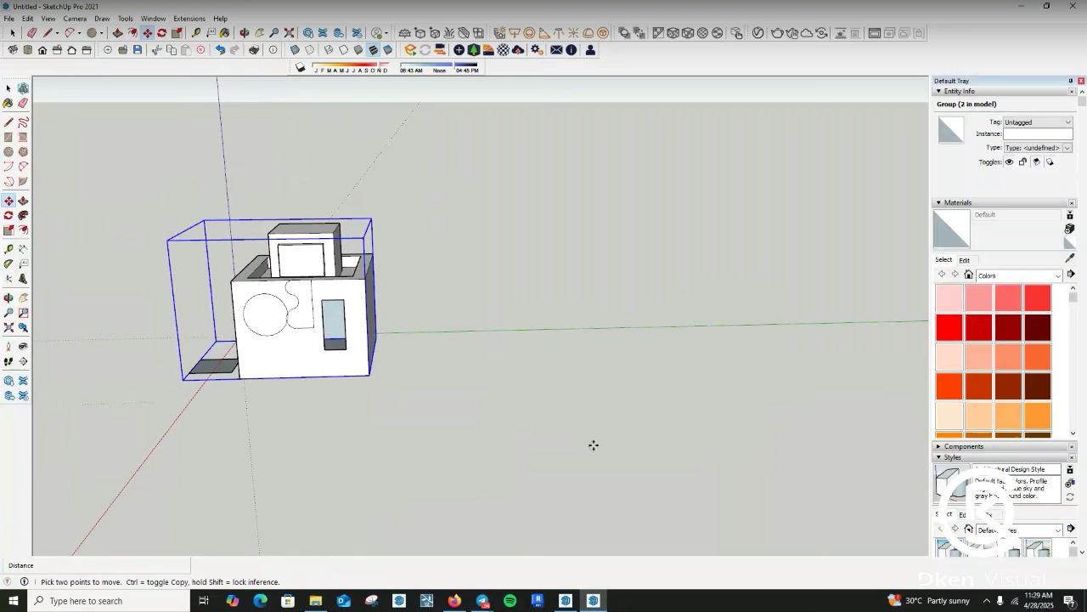
- Try to copy the building group along the green axis from its lower front corner
scroll(476, 433, up, 3)
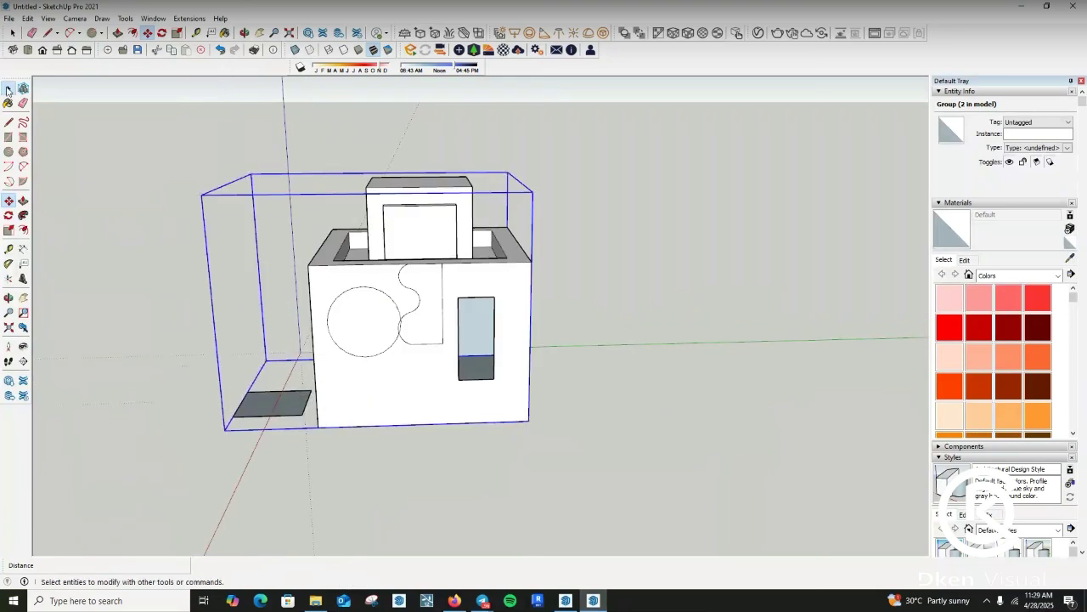
click(9, 90)
scroll(394, 367, down, 3)
scroll(469, 403, up, 4)
scroll(285, 412, down, 2)
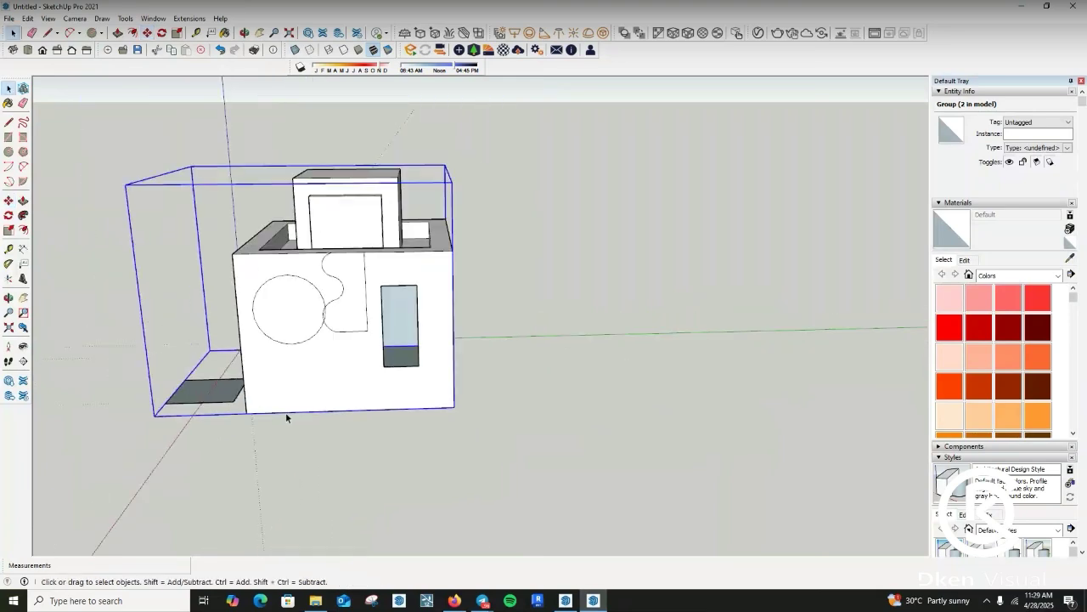
key(m)
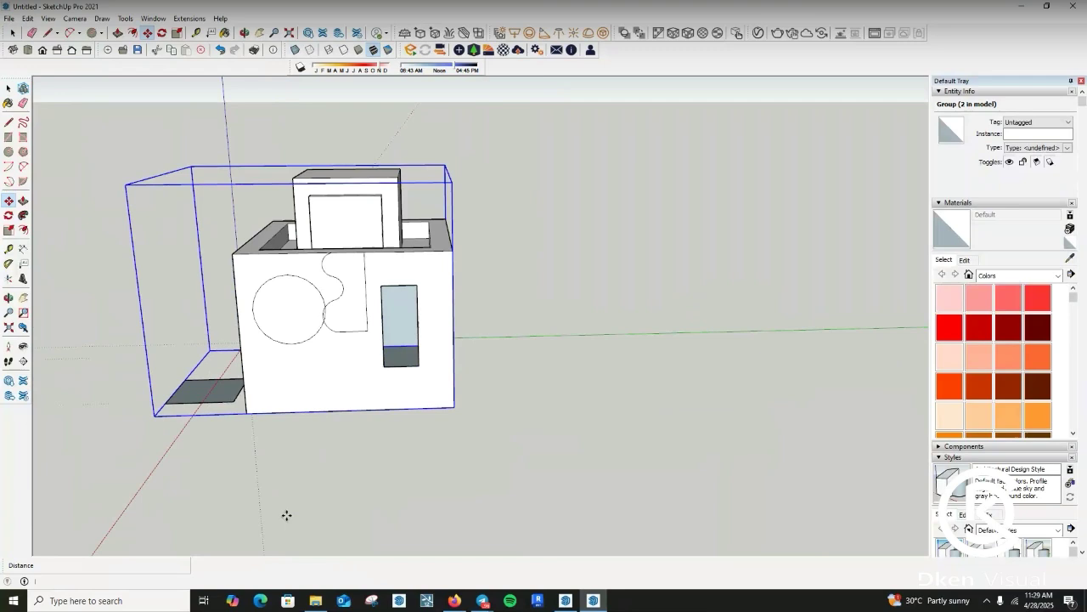
click(454, 407)
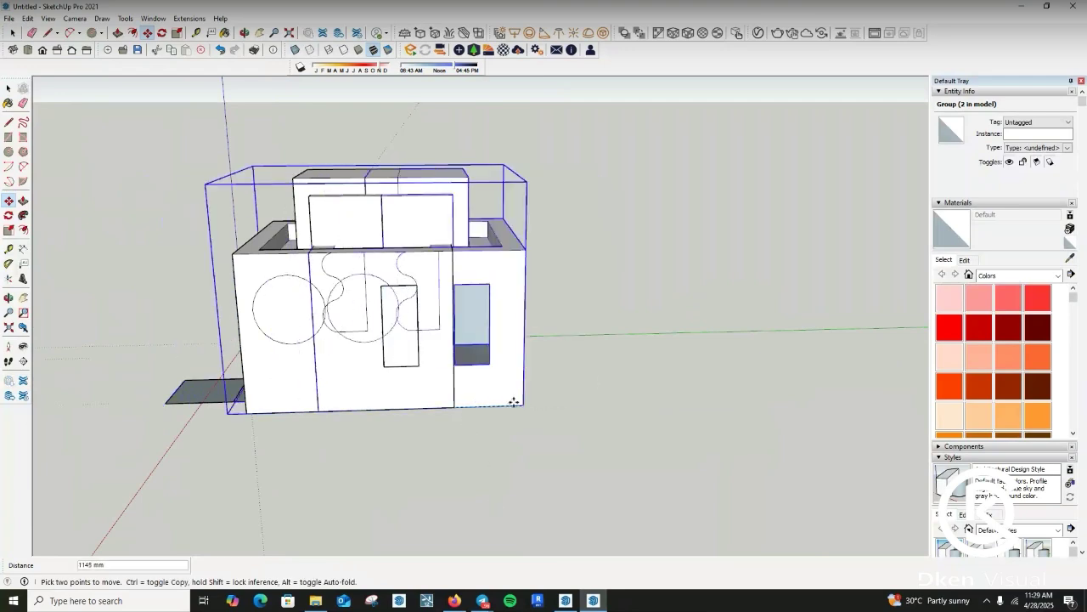
scroll(362, 403, down, 3)
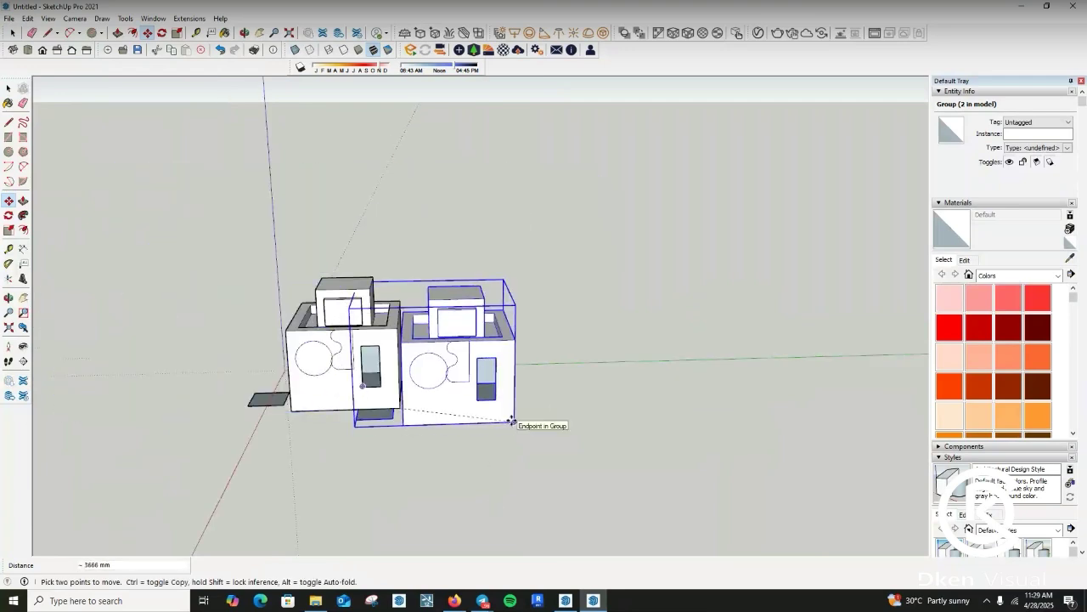
key(Escape)
click(401, 397)
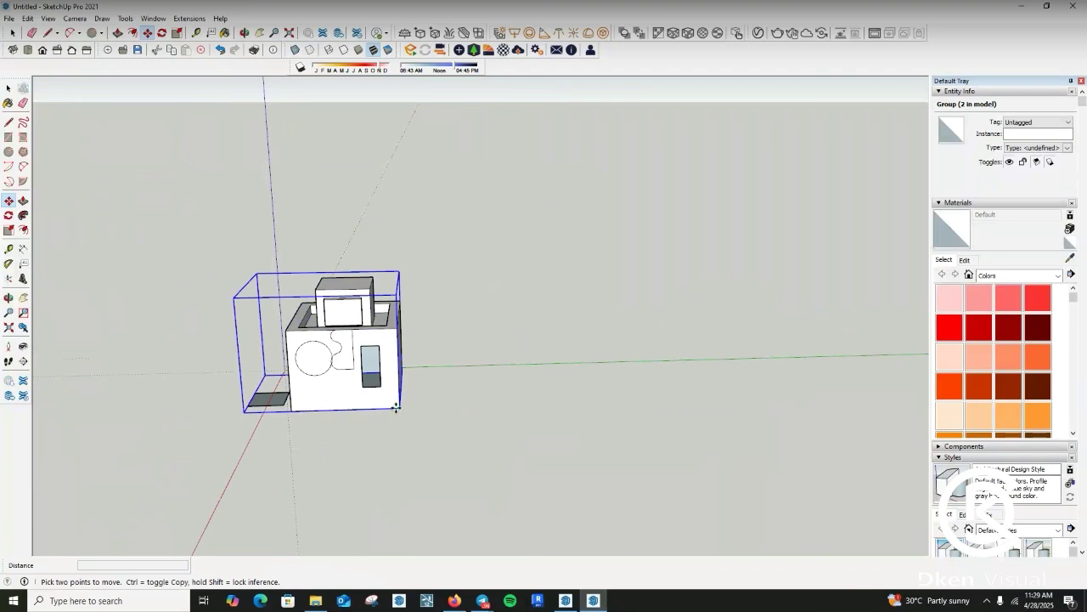
key(ctrl)
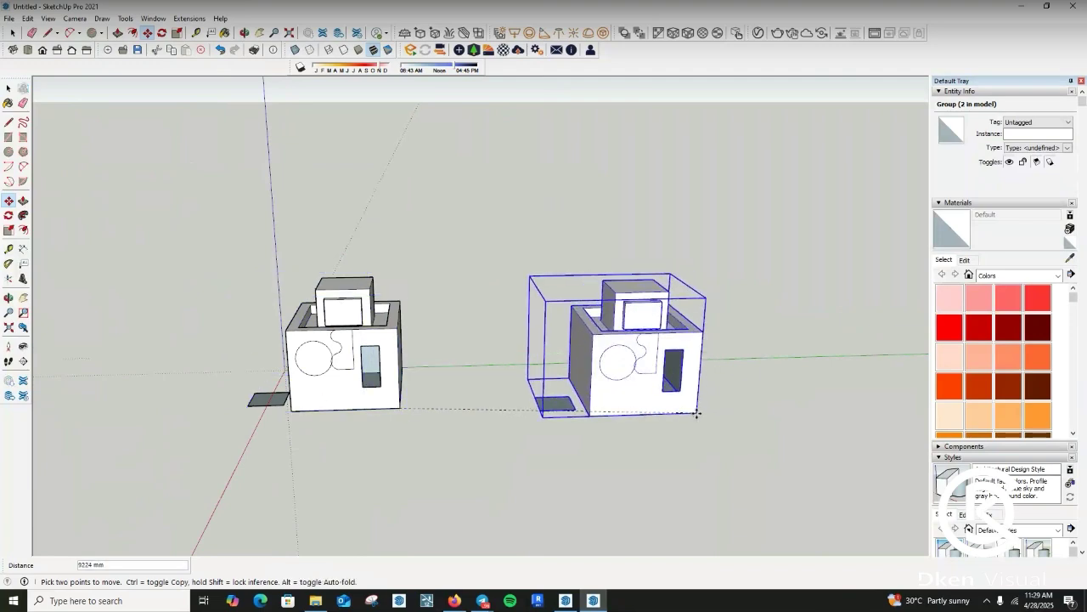
key(Escape)
key(space)
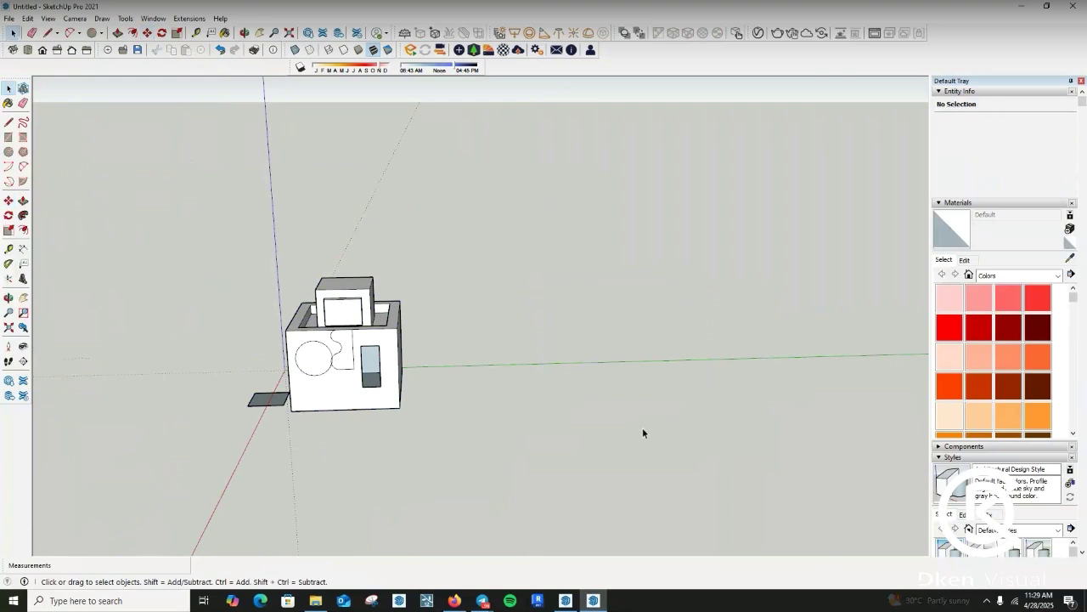
- Try copying the building group right beside the original along the green axis, and undo the last two operations
scroll(643, 427, down, 3)
click(450, 398)
scroll(241, 415, down, 2)
scroll(357, 386, up, 5)
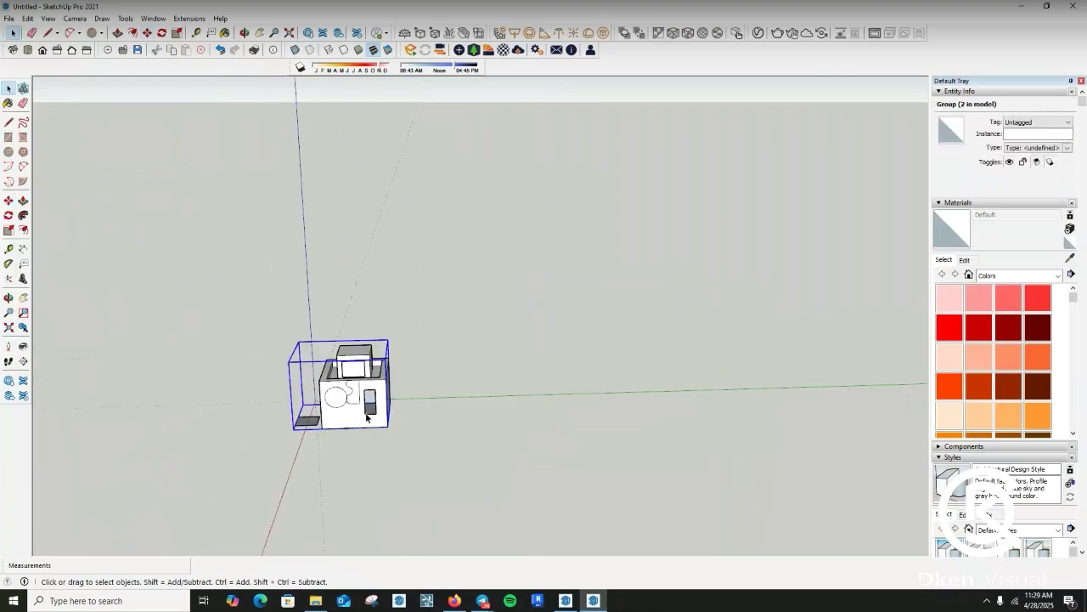
key(m)
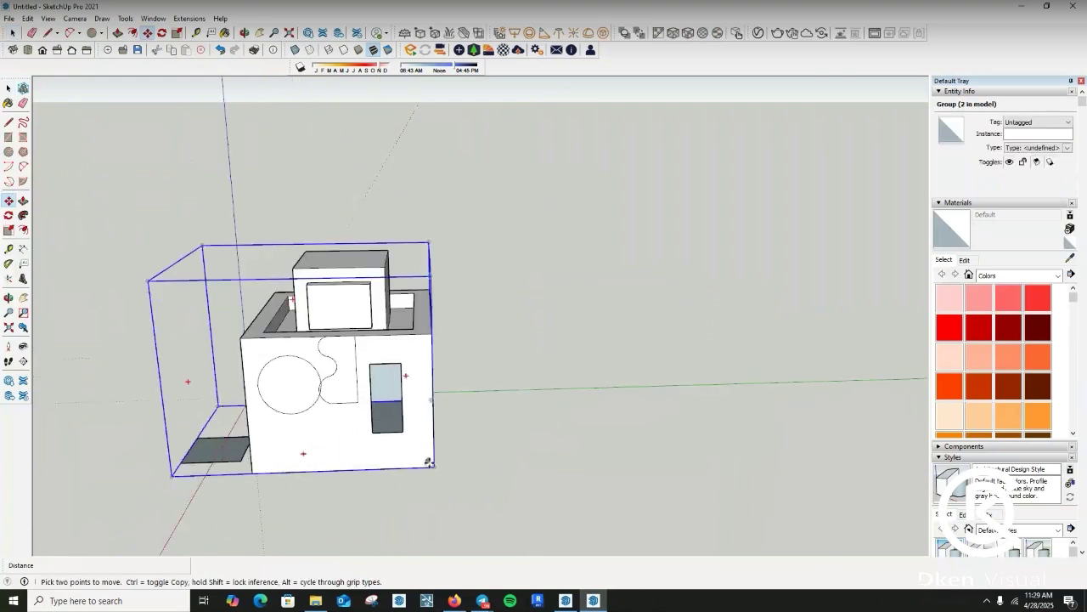
click(439, 466)
key(ctrl)
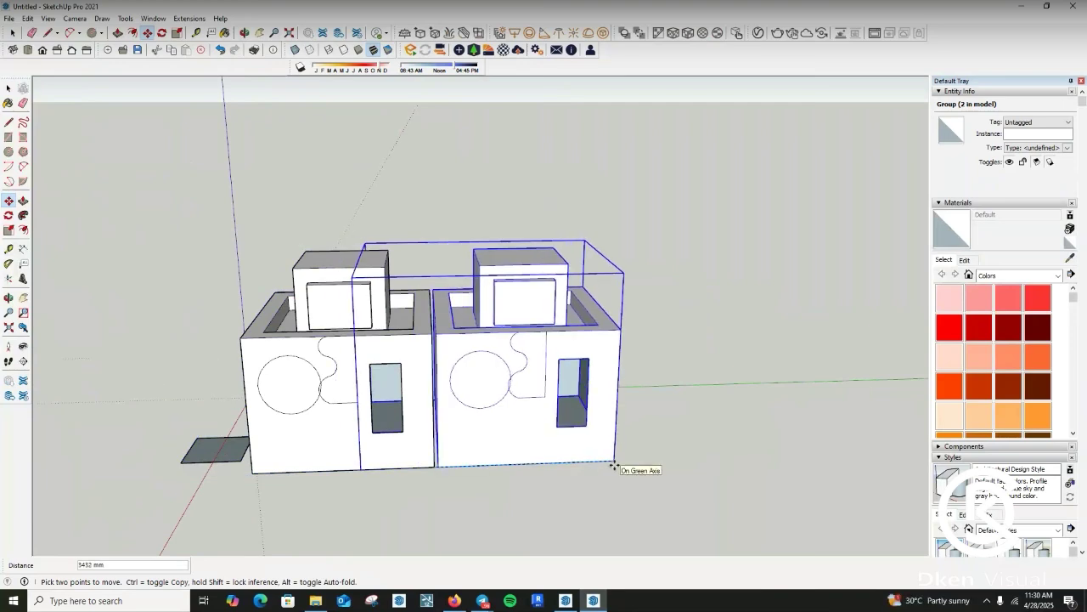
key(ctrl+z)
key(ctrl+z)
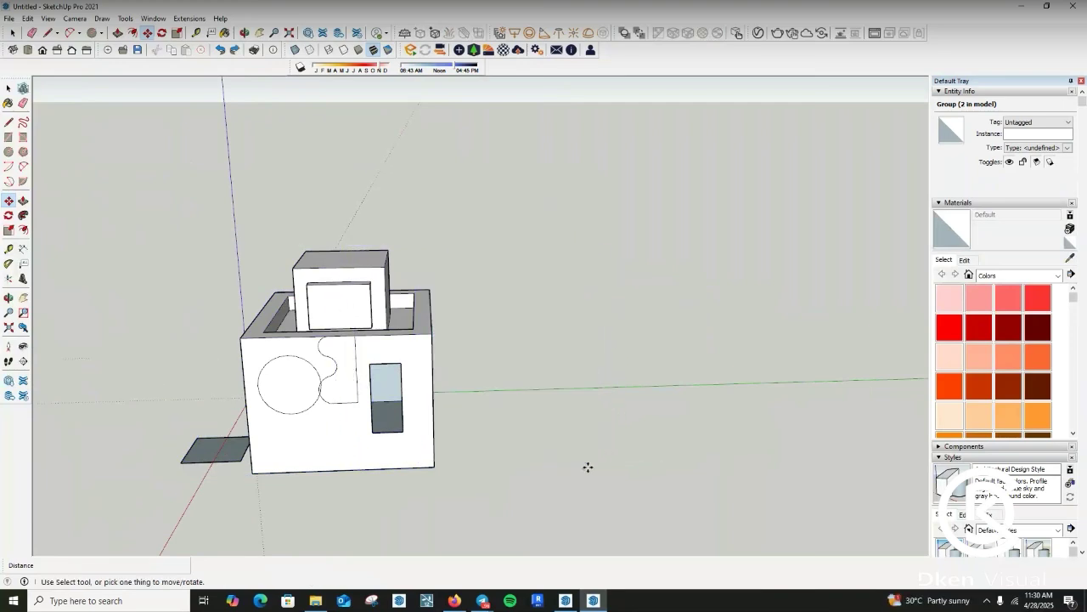
key(space)
click(578, 463)
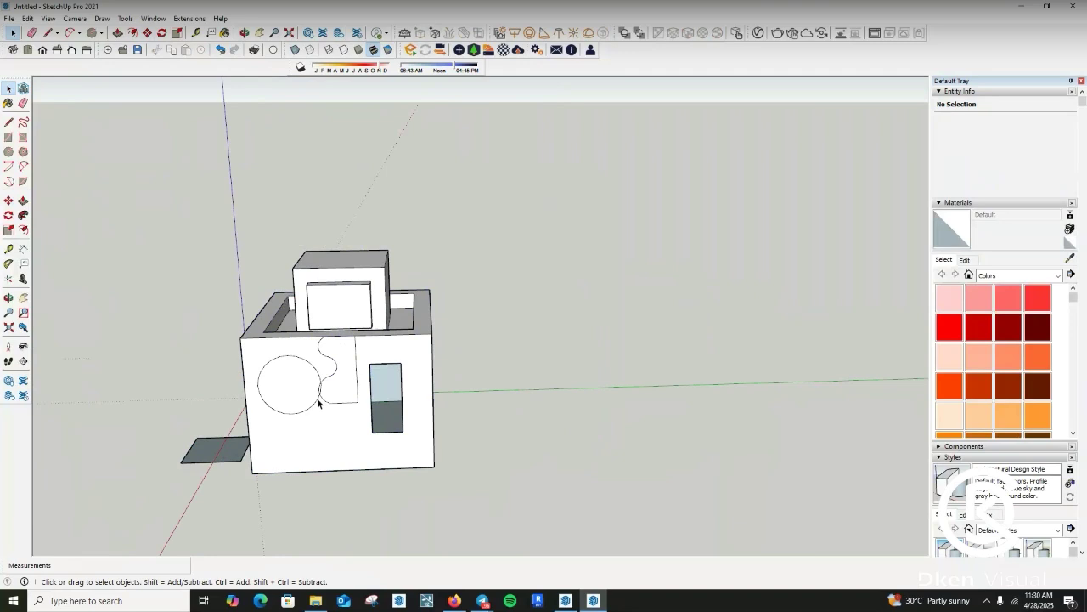
- Copy the building group about 34 m along the green axis from its lower front corner
click(319, 403)
key(m)
click(435, 466)
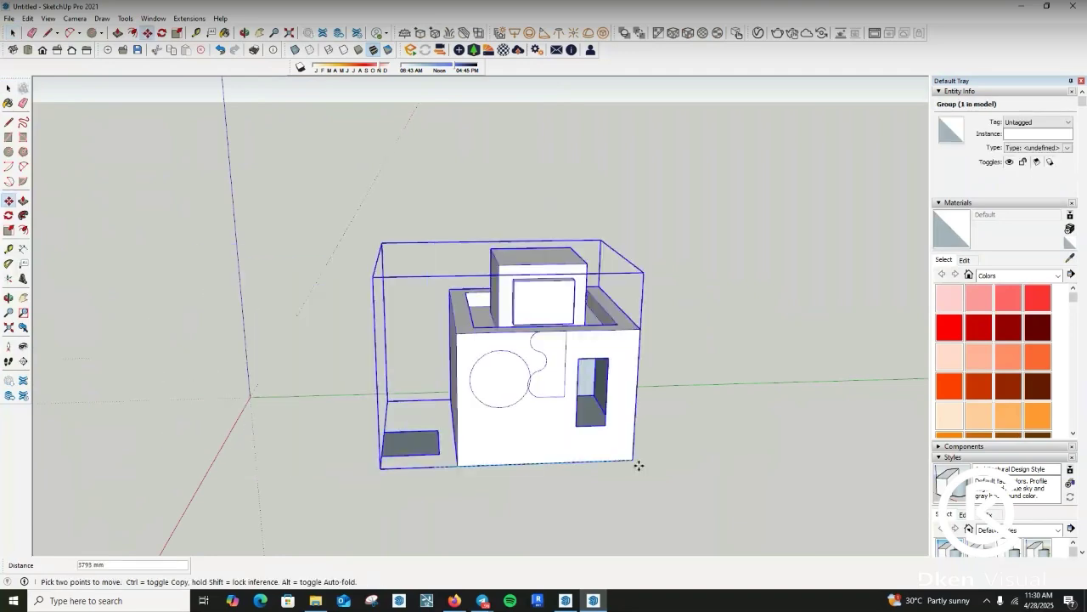
scroll(384, 437, down, 2)
scroll(371, 461, down, 2)
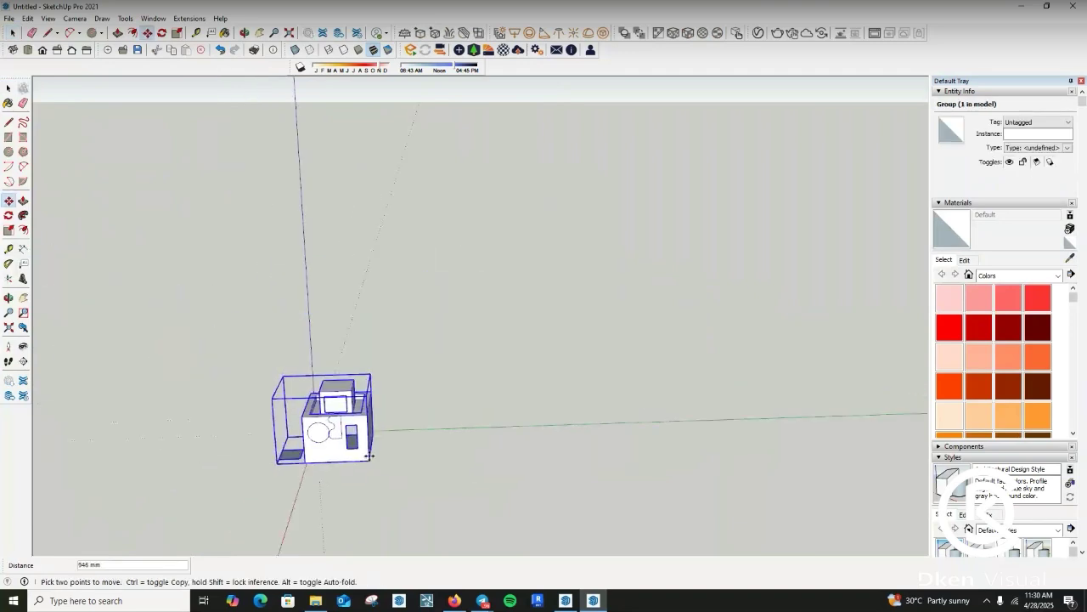
scroll(365, 462, up, 3)
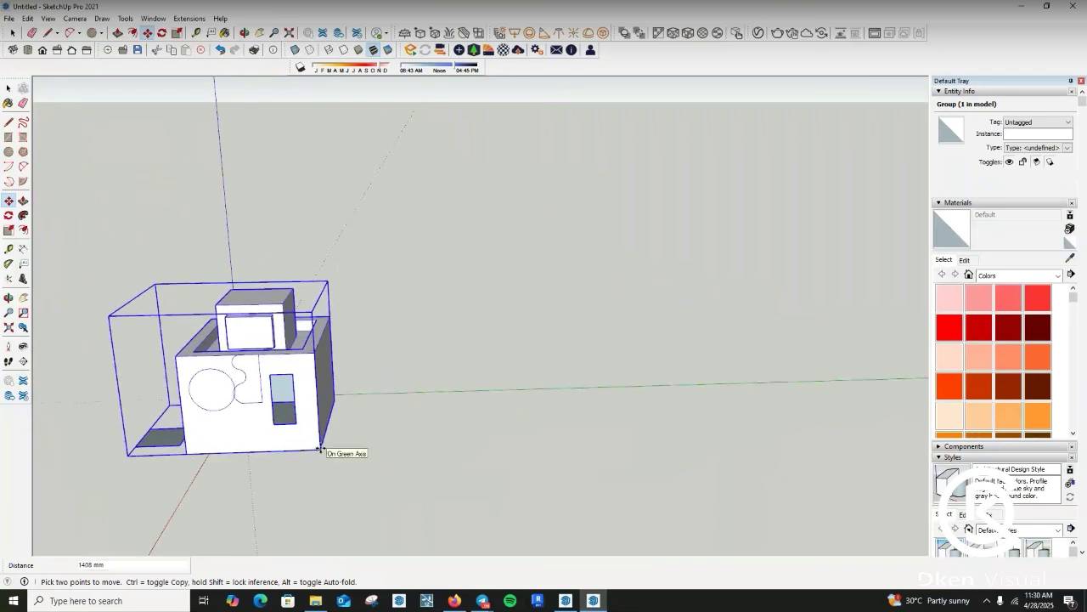
key(ctrl)
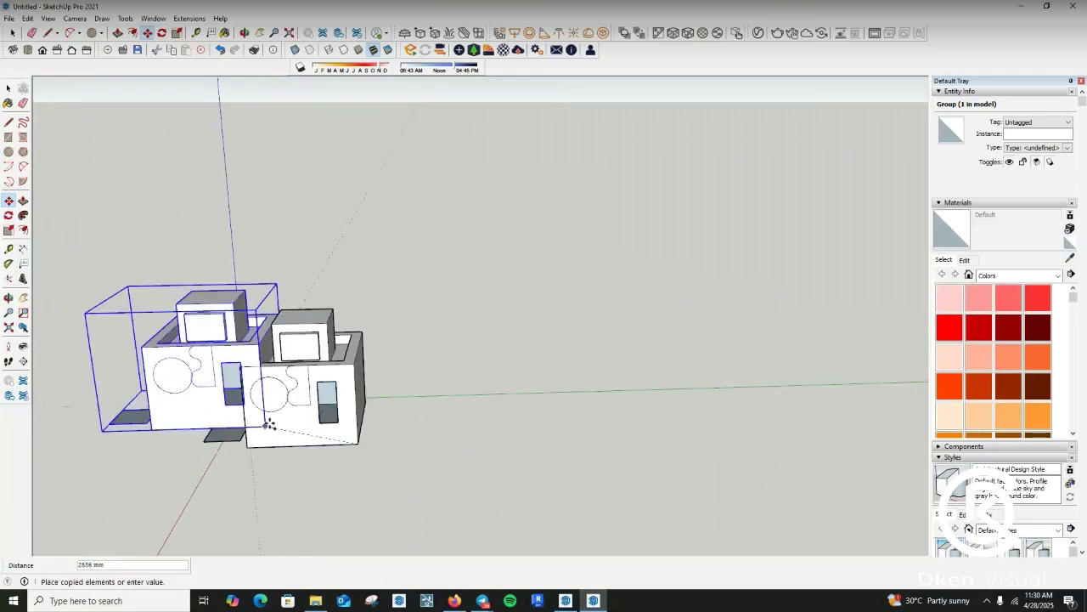
scroll(669, 440, down, 3)
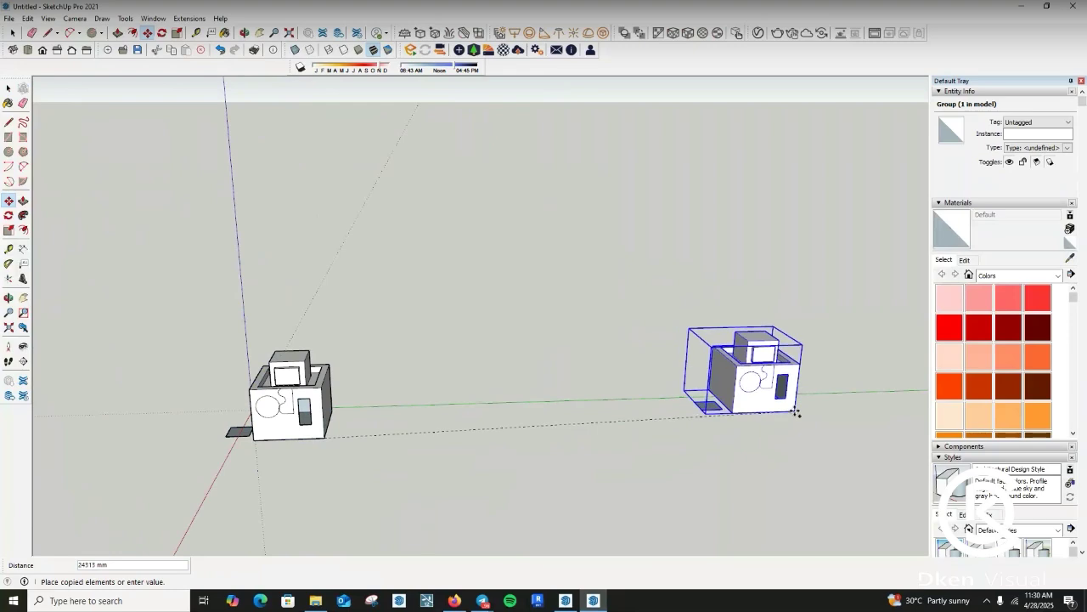
scroll(433, 381, down, 2)
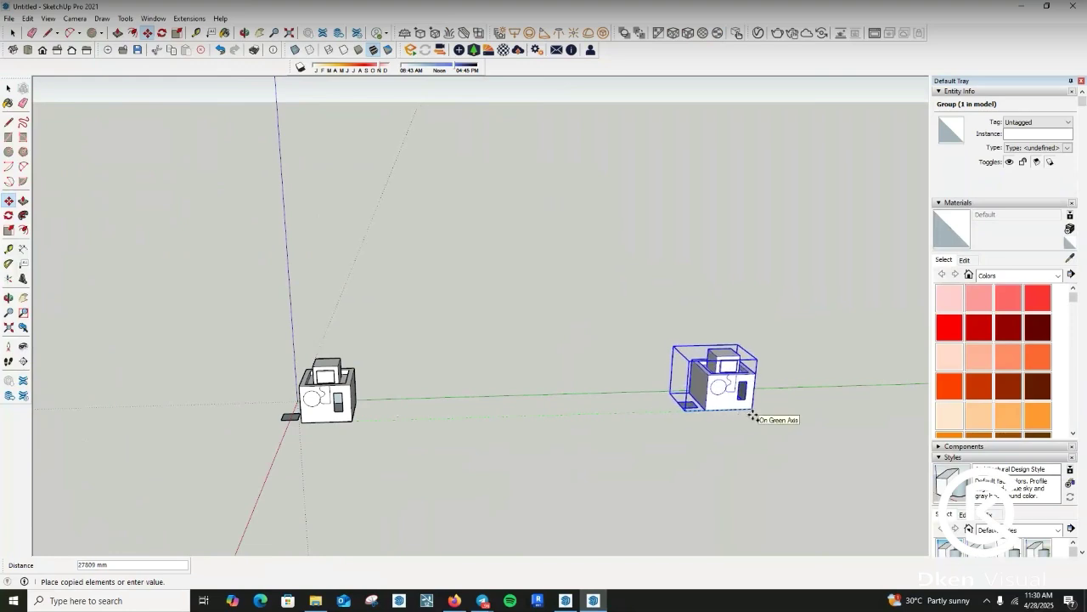
scroll(393, 400, down, 2)
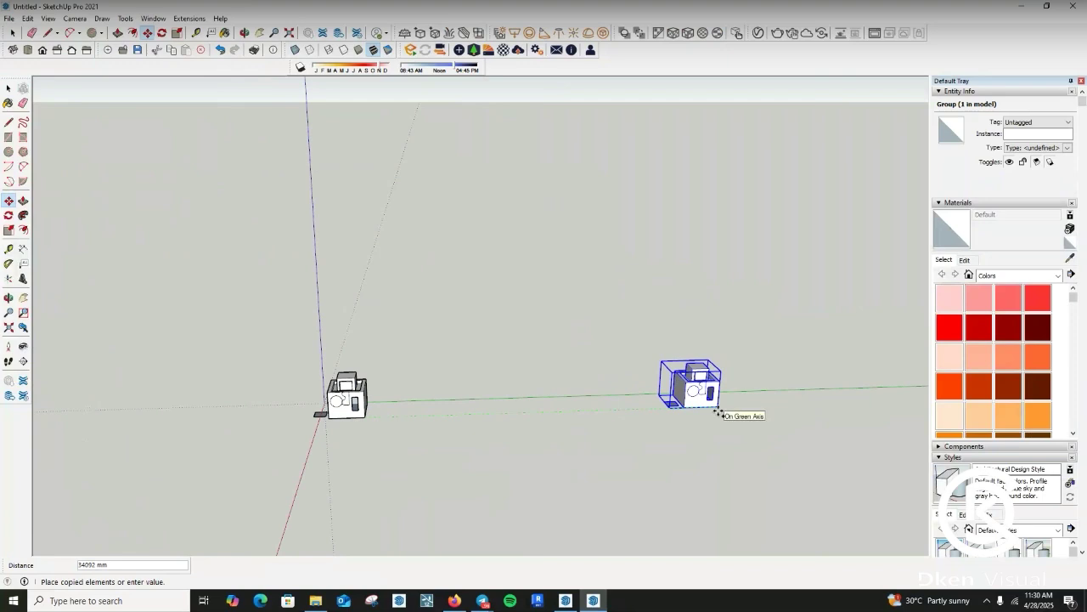
click(719, 407)
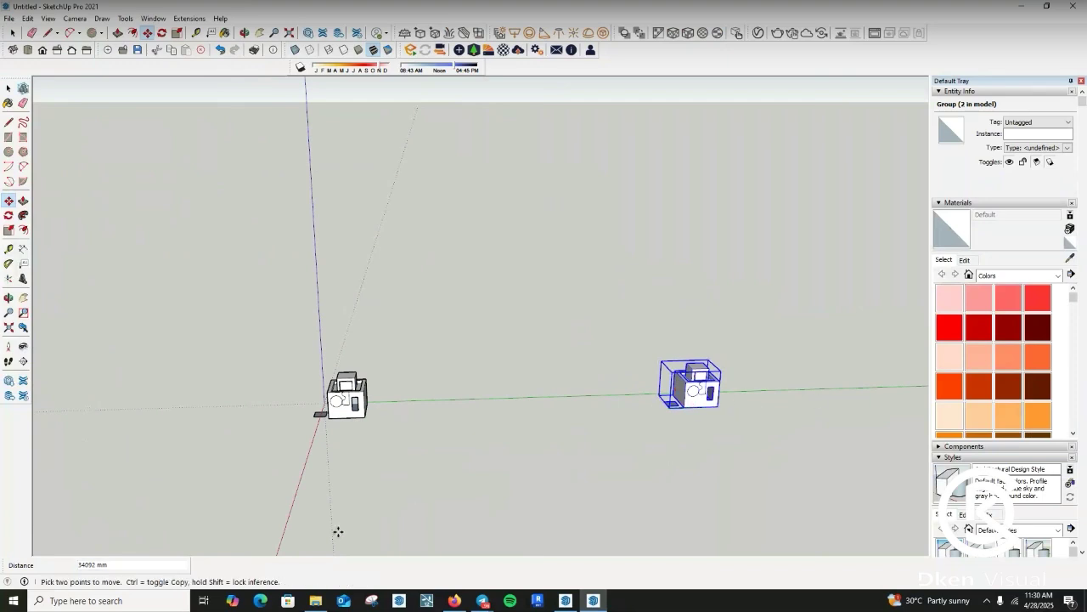
- Divide the copy distance with /5 to produce five evenly spaced copies of the building
text(/)
text(5)
key(Return)
- Examine the row of evenly spaced building copies up close and from several angles
scroll(535, 463, up, 2)
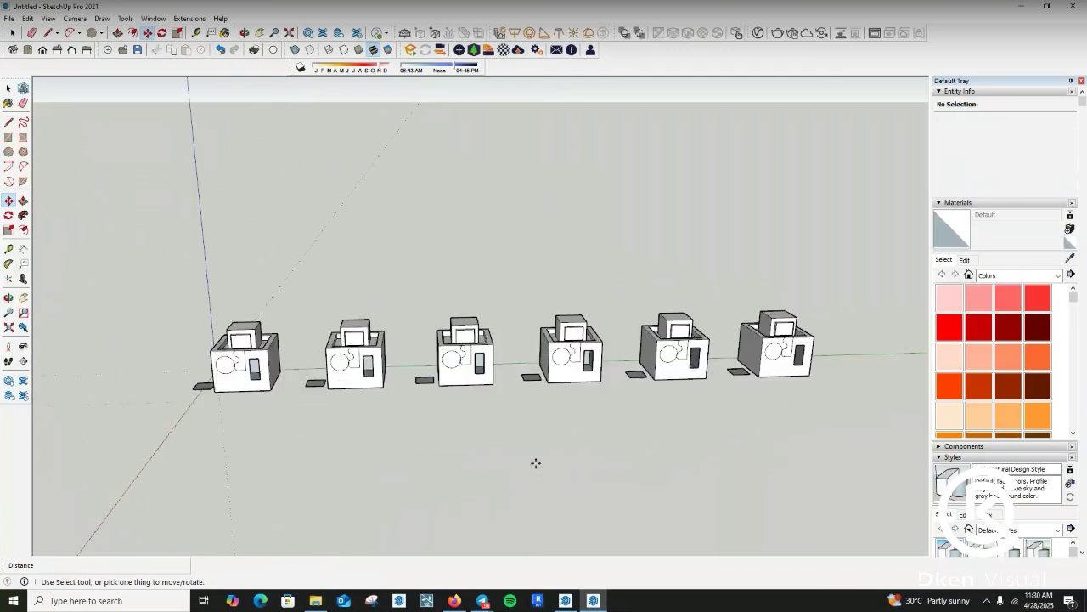
scroll(508, 416, down, 2)
middle_drag(513, 311, 484, 355)
scroll(512, 350, up, 3)
middle_drag(650, 388, 417, 372)
scroll(417, 371, down, 3)
scroll(476, 395, up, 3)
scroll(451, 356, down, 1)
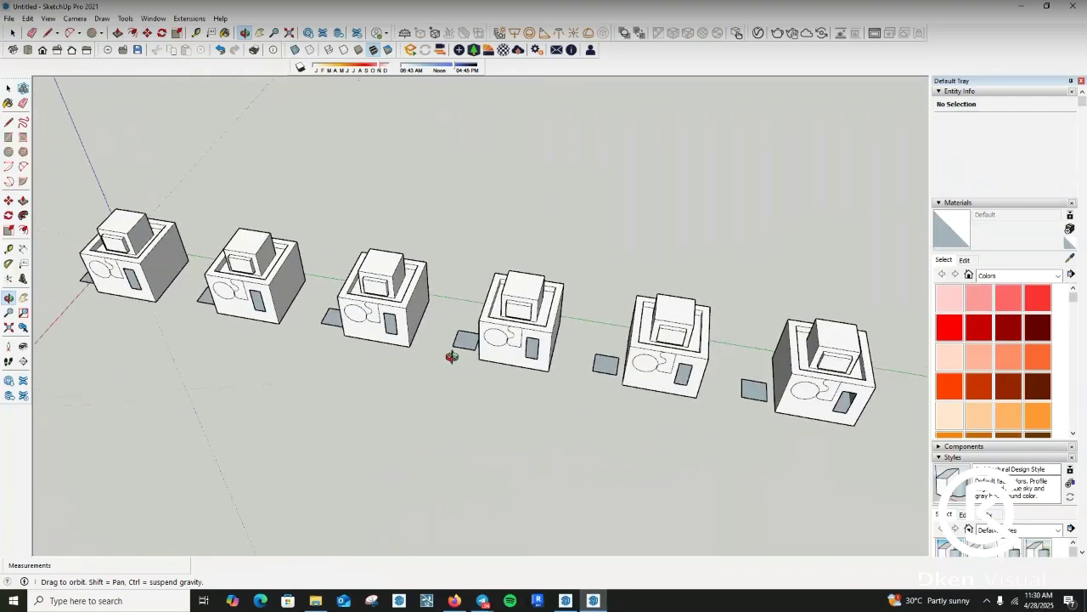
middle_drag(351, 340, 549, 331)
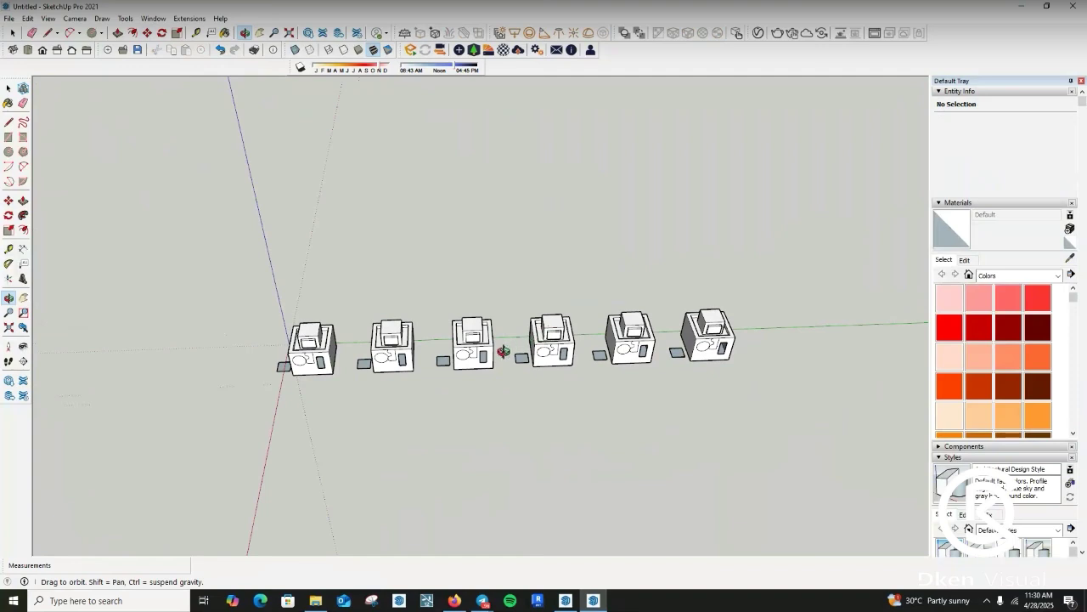
scroll(545, 392, up, 1)
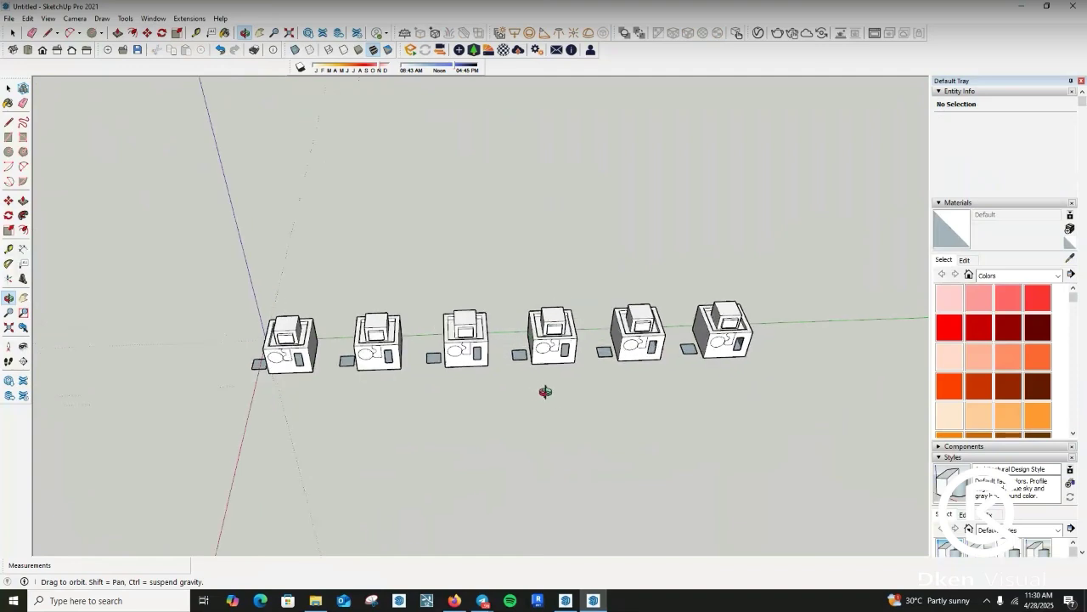
scroll(545, 392, up, 1)
scroll(468, 354, up, 6)
scroll(467, 355, down, 6)
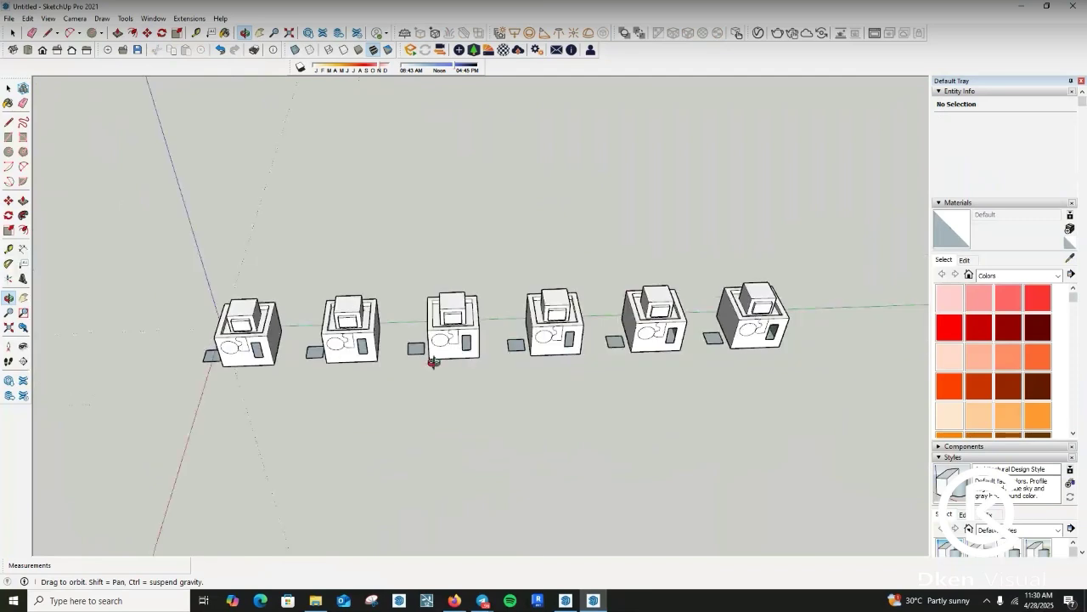
drag(433, 361, 454, 350)
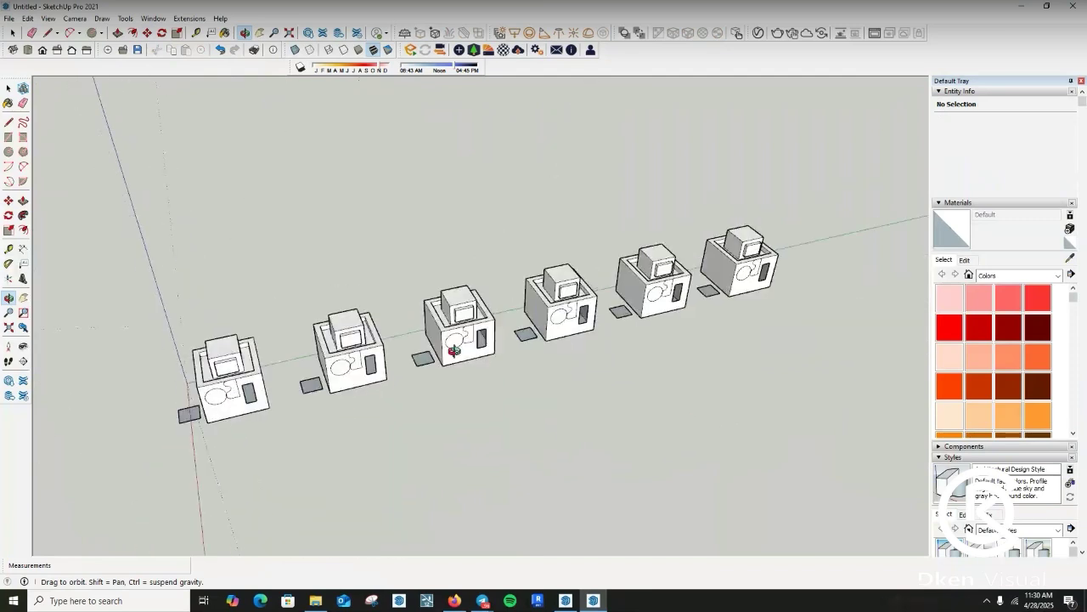
- Try to rotate a building group about the blue axis with the Rotate tool, centred on its raised block's upper face
click(8, 216)
scroll(484, 351, up, 3)
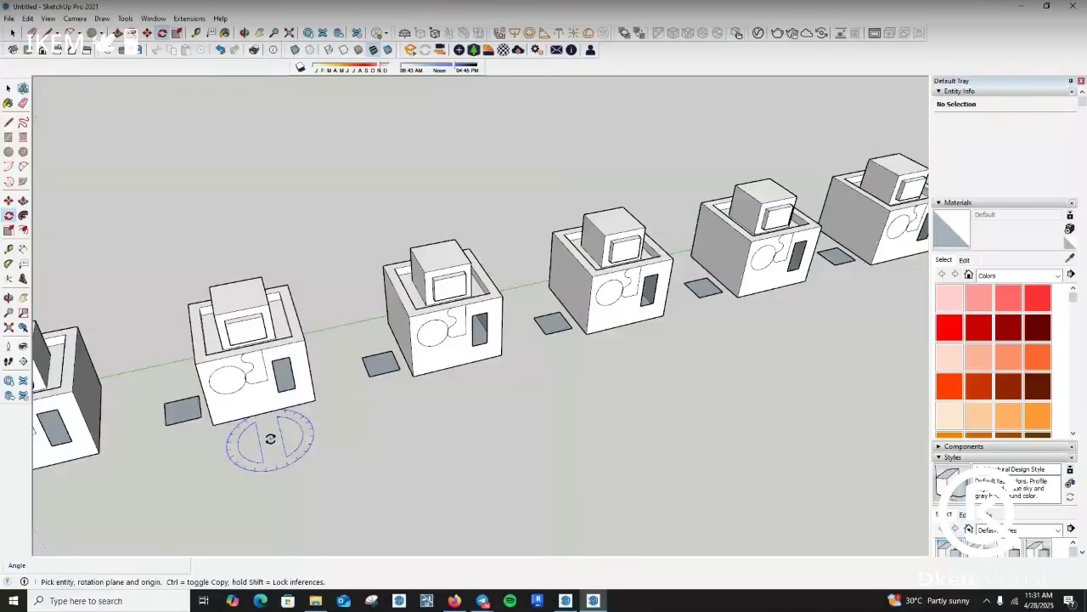
scroll(291, 319, down, 5)
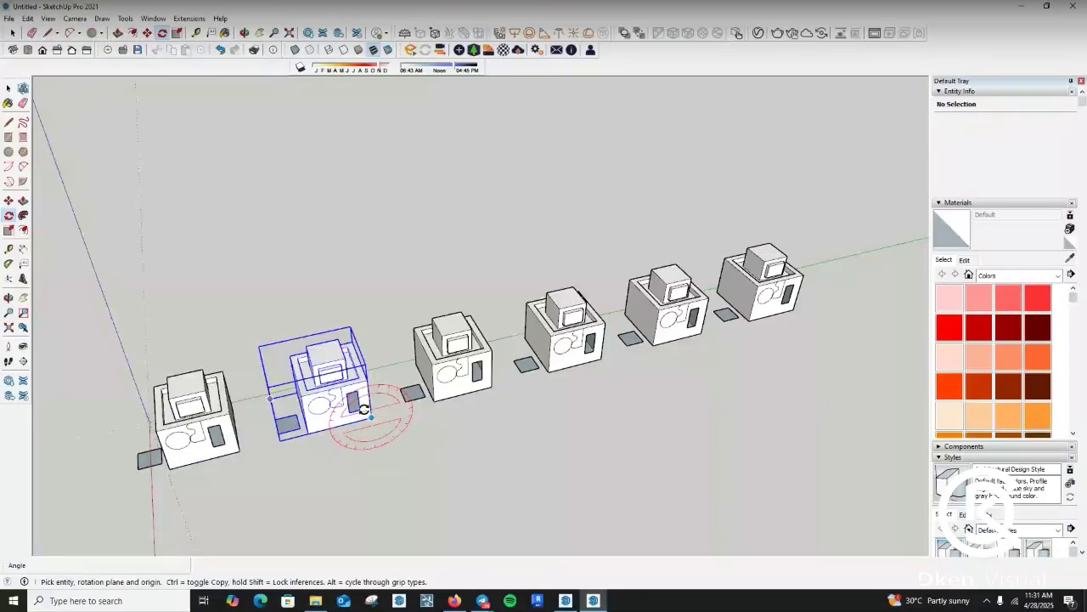
scroll(323, 358, up, 6)
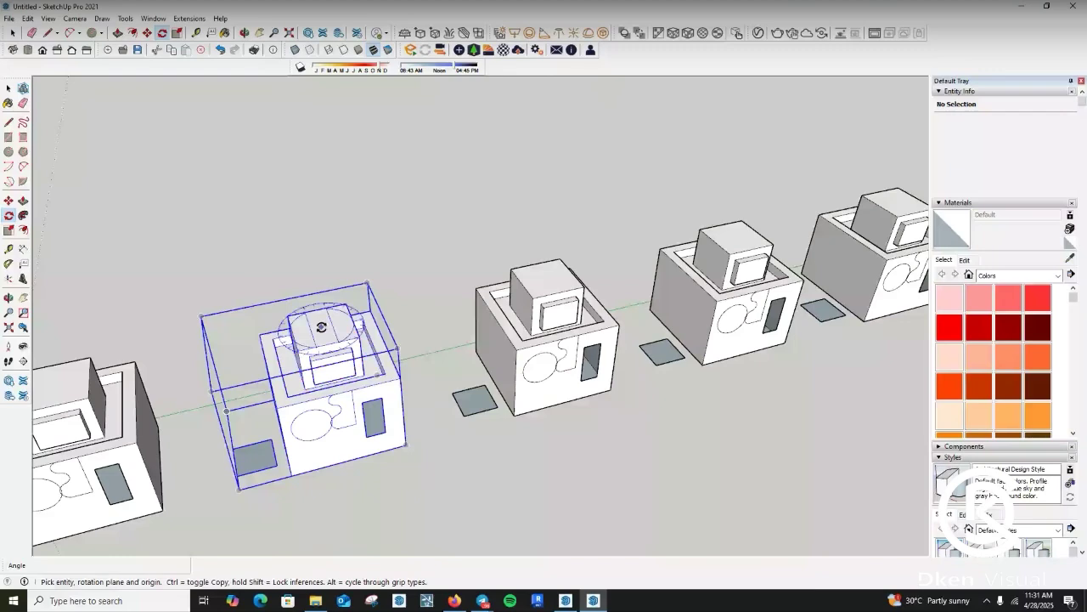
scroll(322, 327, up, 3)
click(8, 297)
scroll(439, 289, down, 3)
drag(440, 288, 394, 375)
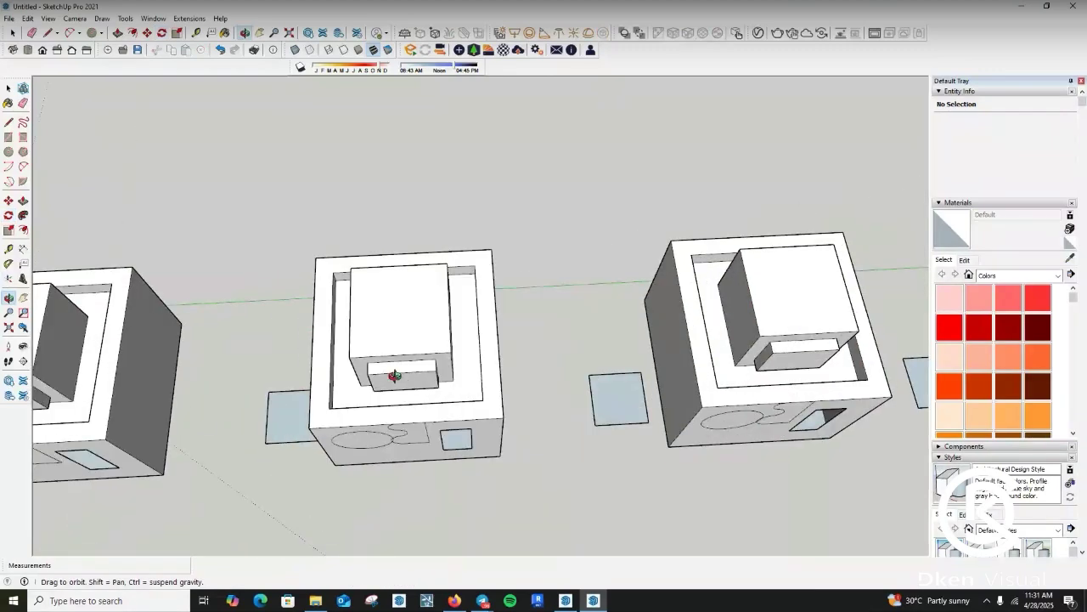
key(q)
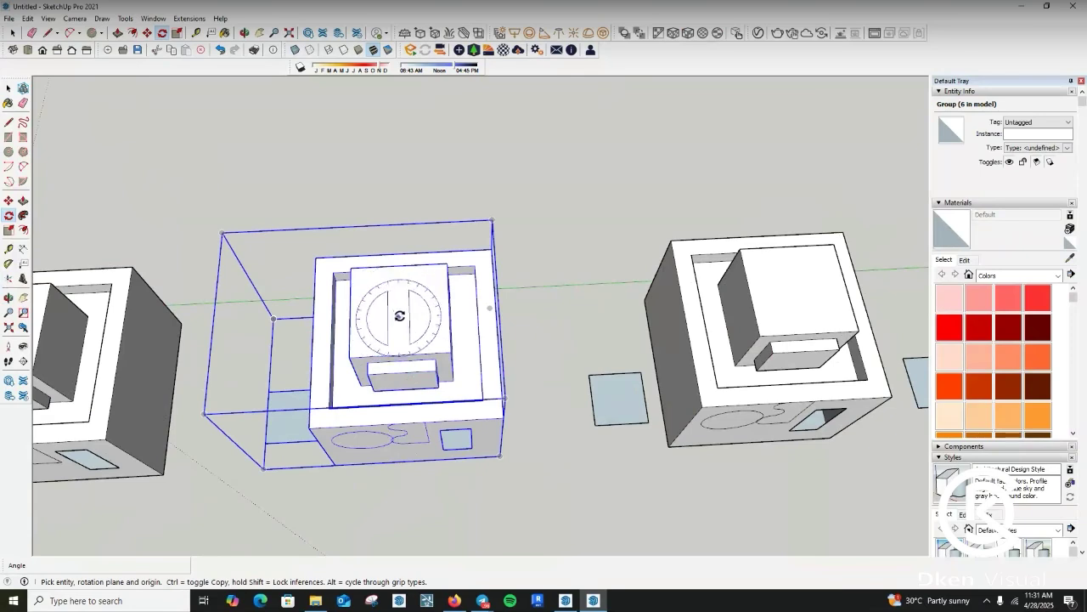
click(403, 309)
click(438, 308)
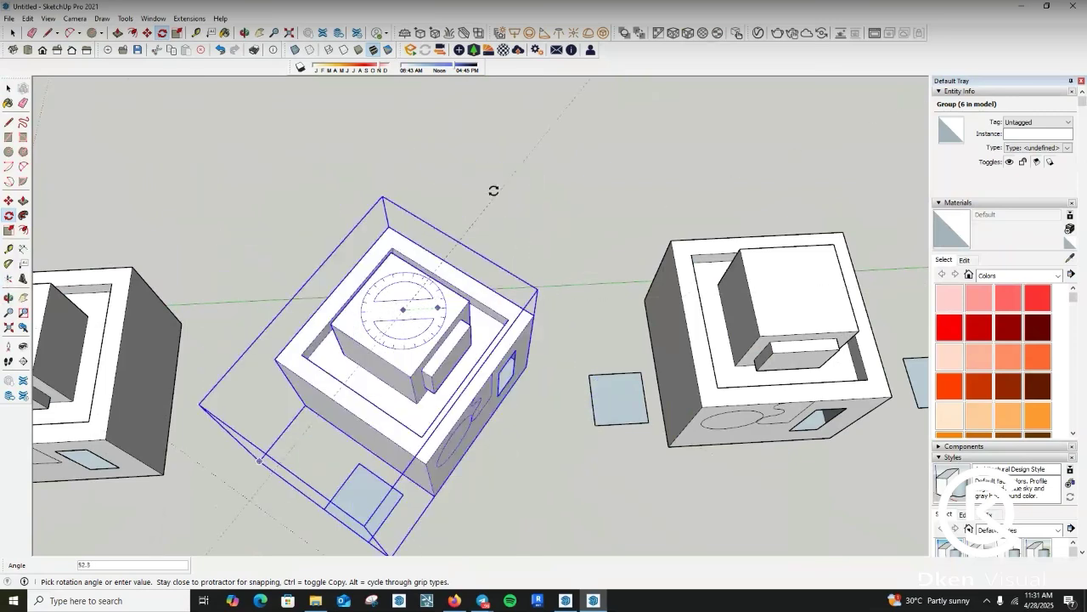
click(413, 267)
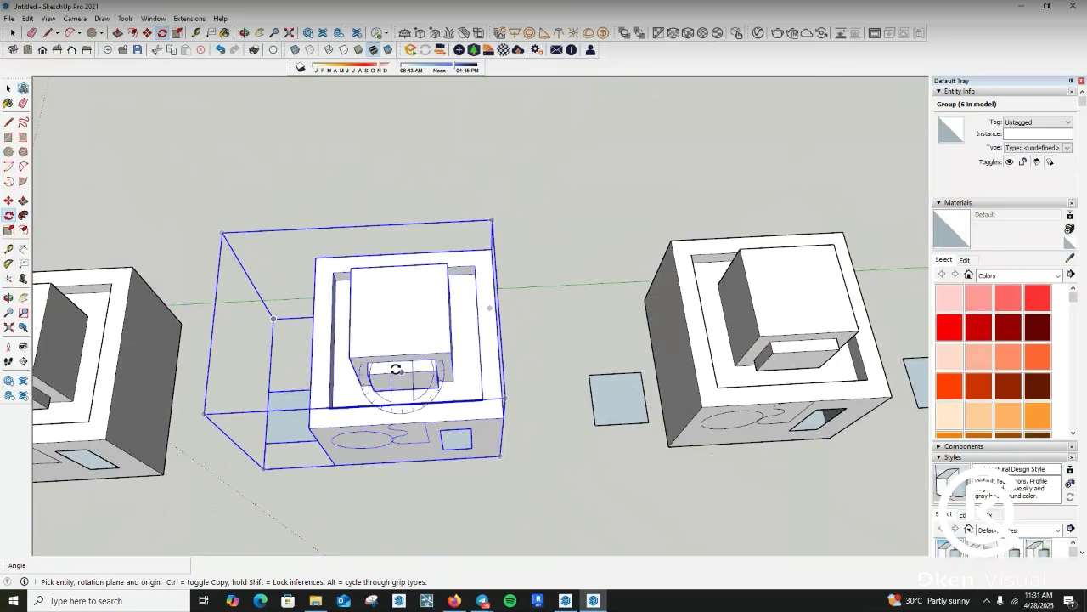
- Rotate the second building group about a quarter turn around the blue axis, using the Move tool's rotation grip
key(m)
key(ctrl+t)
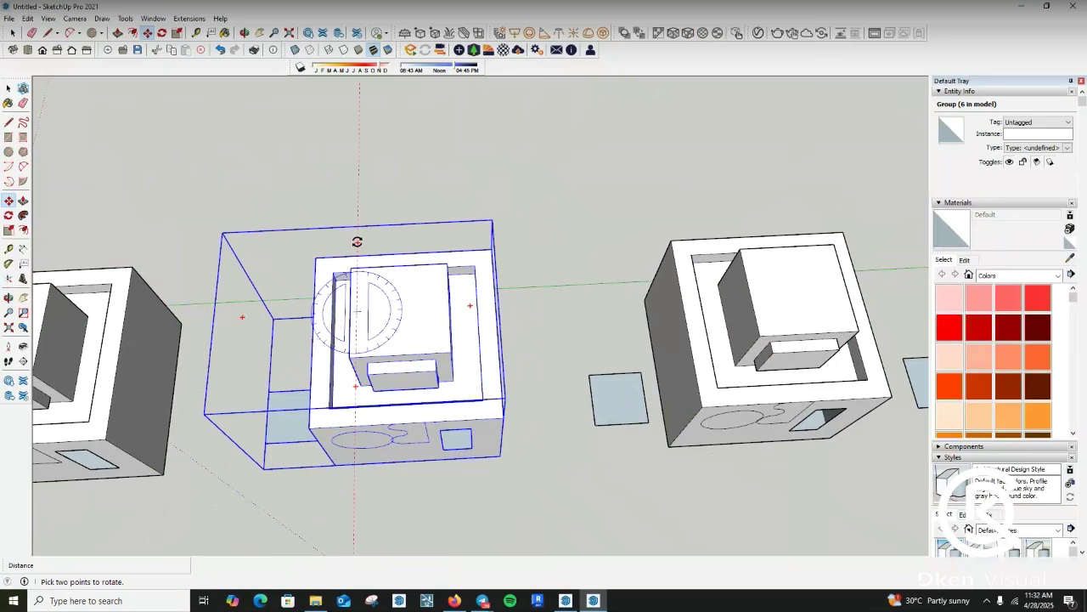
click(357, 241)
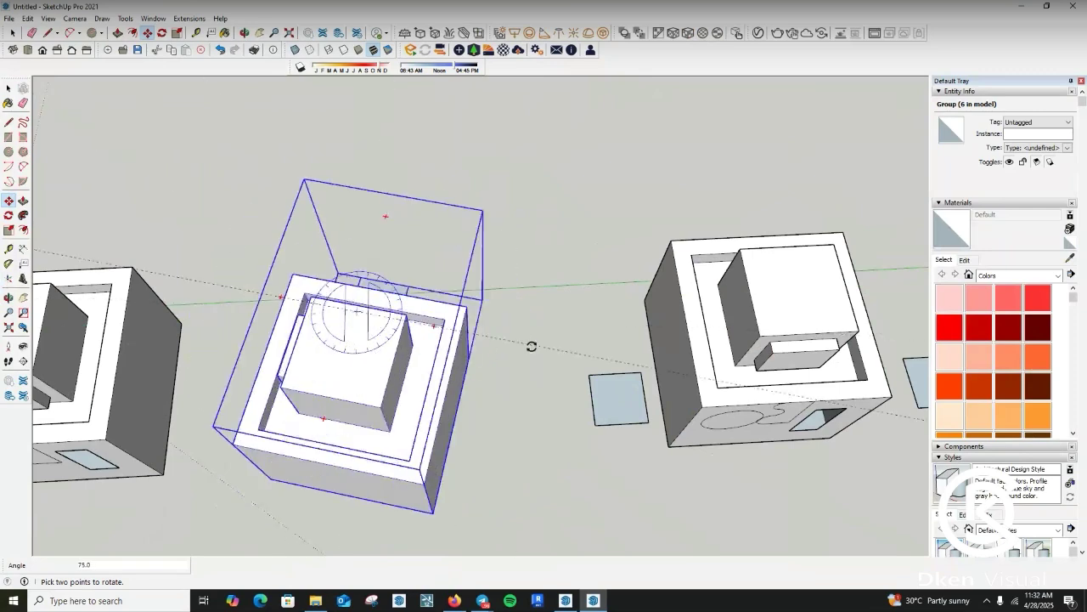
click(581, 299)
- Orbit around the row of buildings to examine the rotated second building against its neighbours
scroll(476, 298, down, 3)
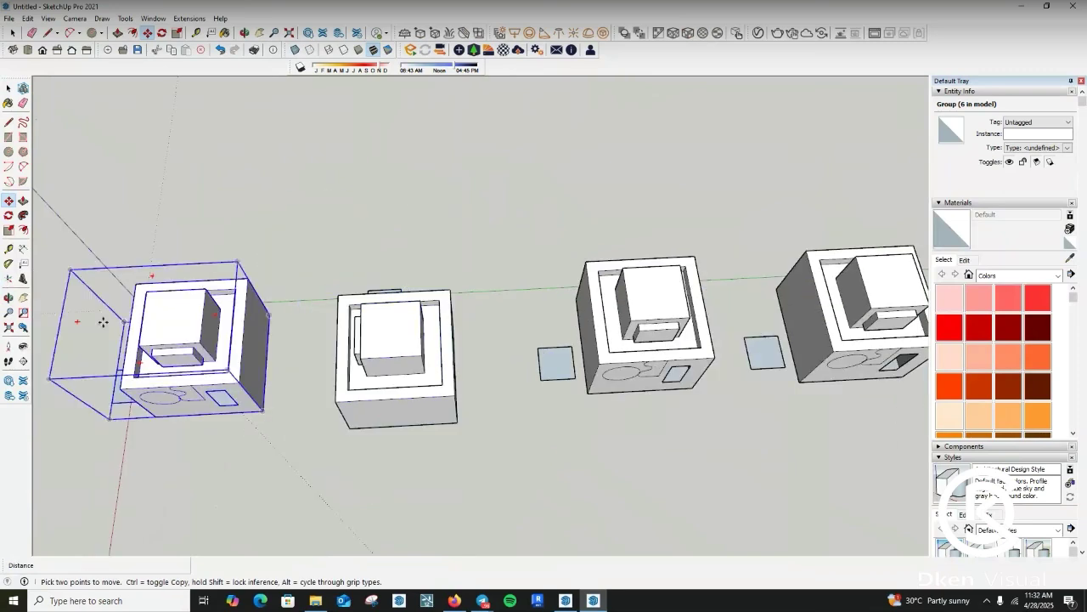
click(8, 297)
drag(363, 379, 340, 217)
drag(494, 333, 490, 314)
drag(330, 329, 578, 371)
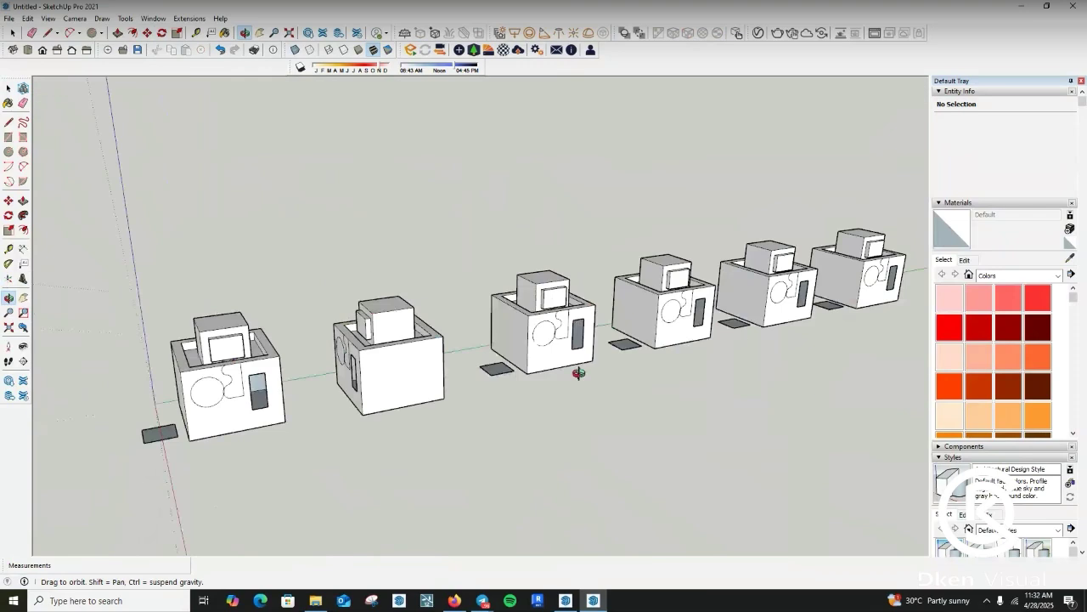
drag(264, 340, 356, 368)
scroll(355, 368, up, 3)
scroll(349, 292, down, 3)
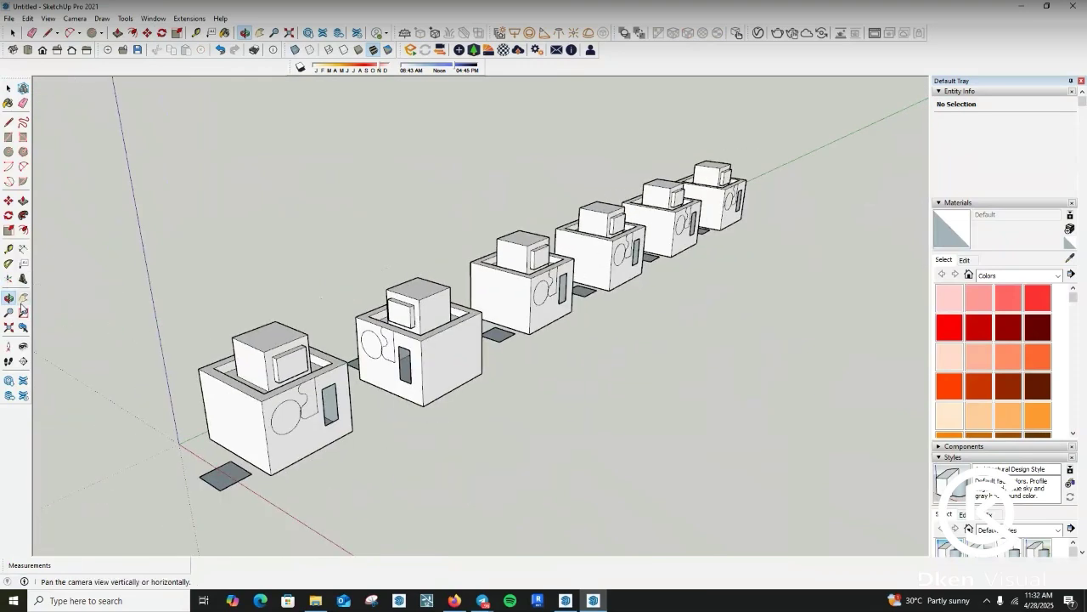
- Pan along the row, zoom in close on the buildings, and restore the previous camera view
click(23, 297)
drag(636, 413, 641, 300)
drag(480, 336, 422, 354)
scroll(422, 354, up, 3)
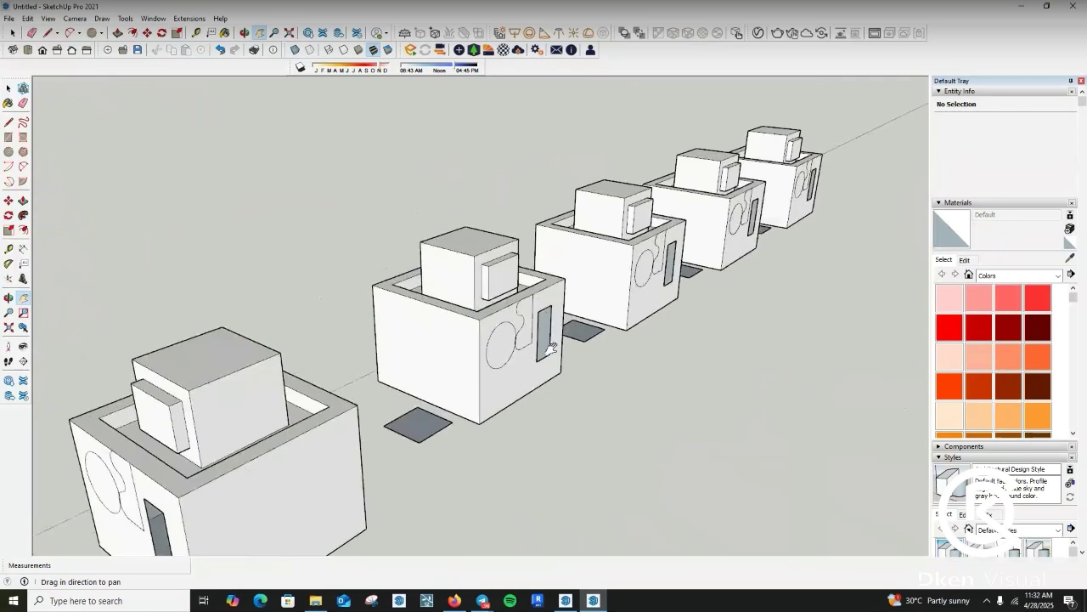
scroll(385, 412, up, 5)
drag(385, 412, 549, 272)
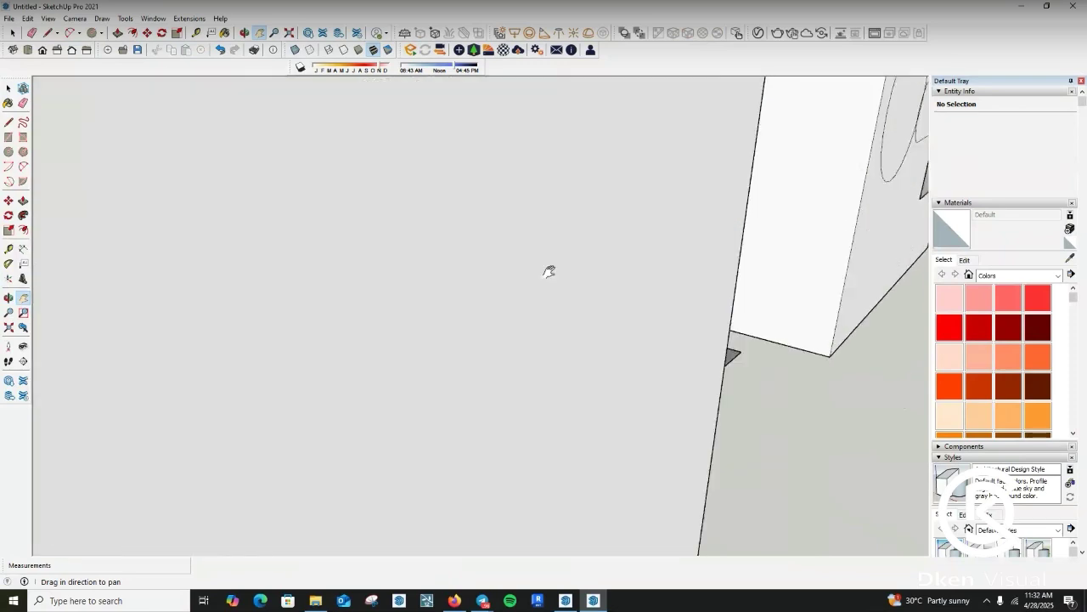
click(23, 327)
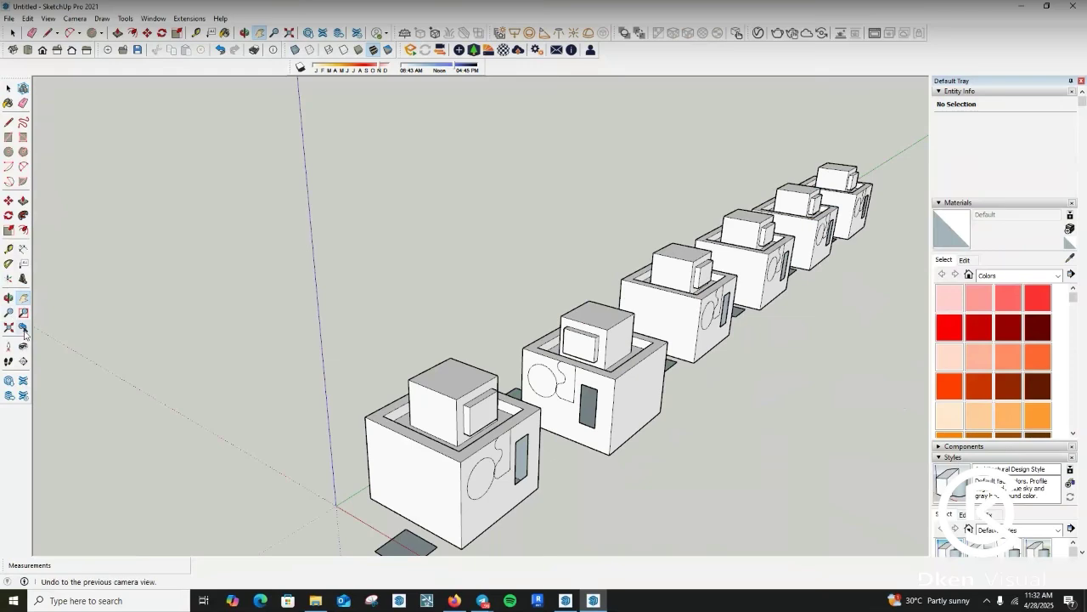
- Start a 3D text with the wording "Enter text" and set its font to Arial Black
click(22, 281)
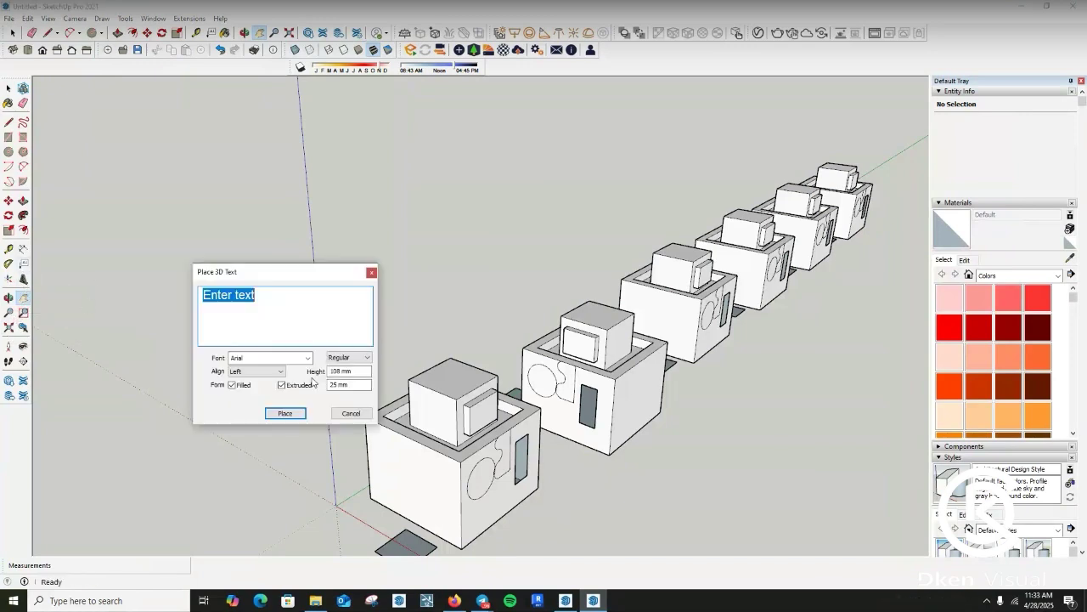
click(272, 302)
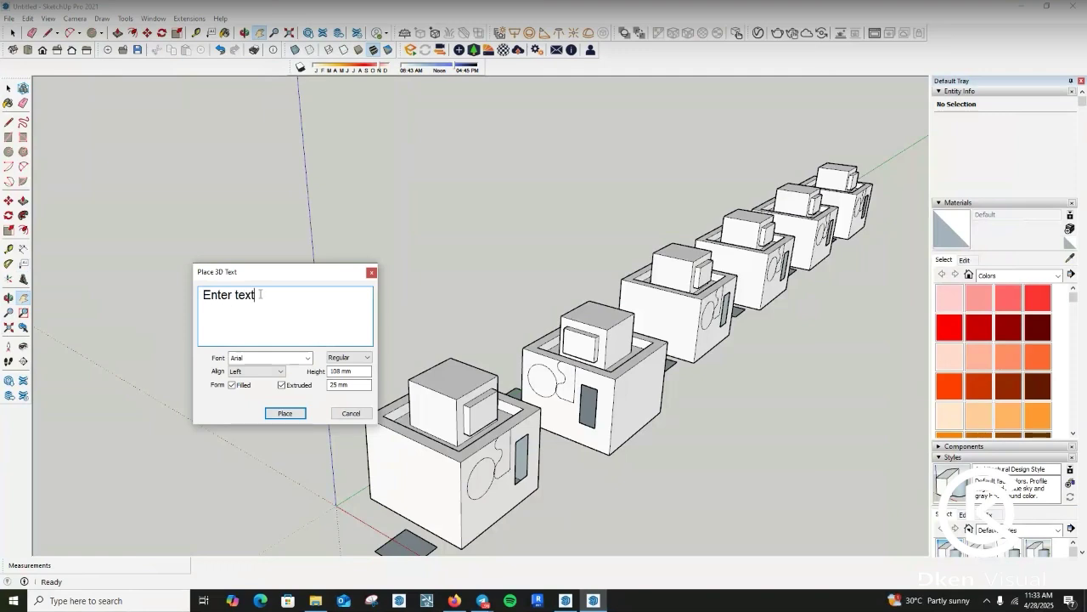
click(293, 358)
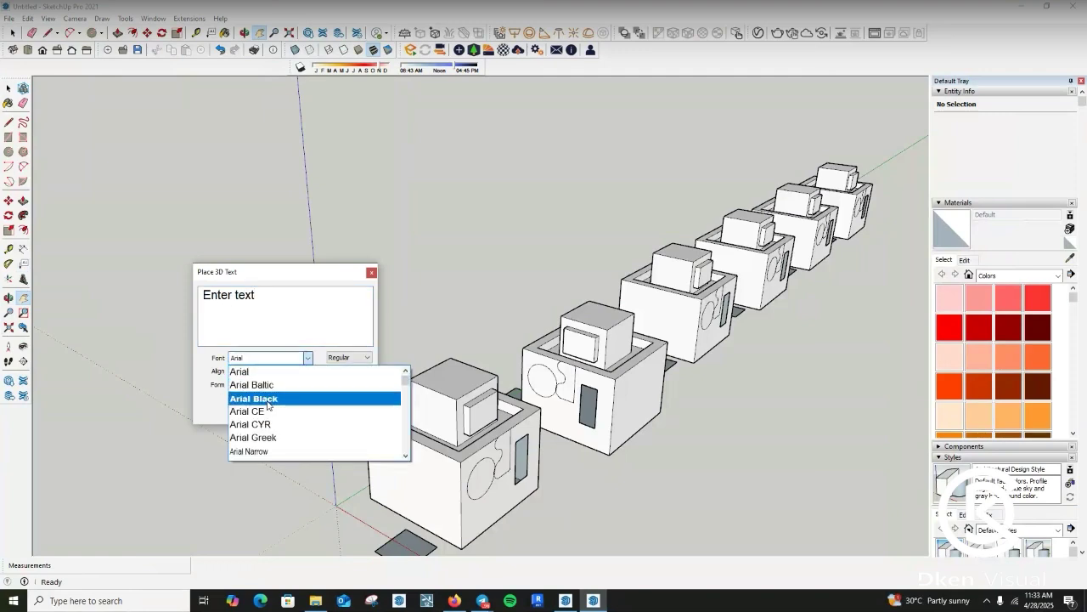
click(267, 396)
click(307, 357)
scroll(288, 429, down, 3)
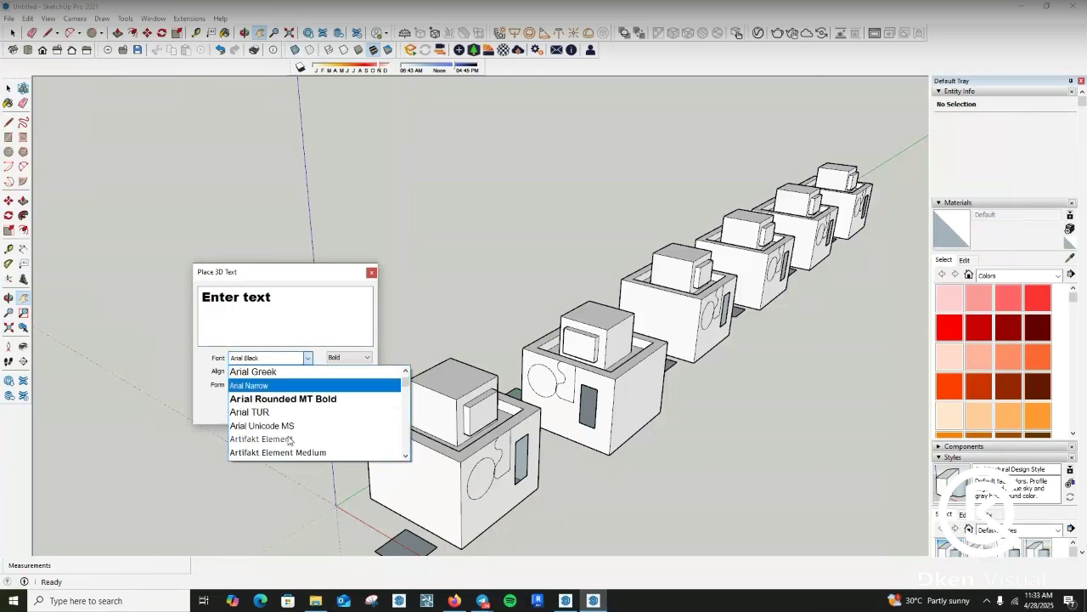
scroll(289, 440, down, 5)
scroll(289, 440, up, 8)
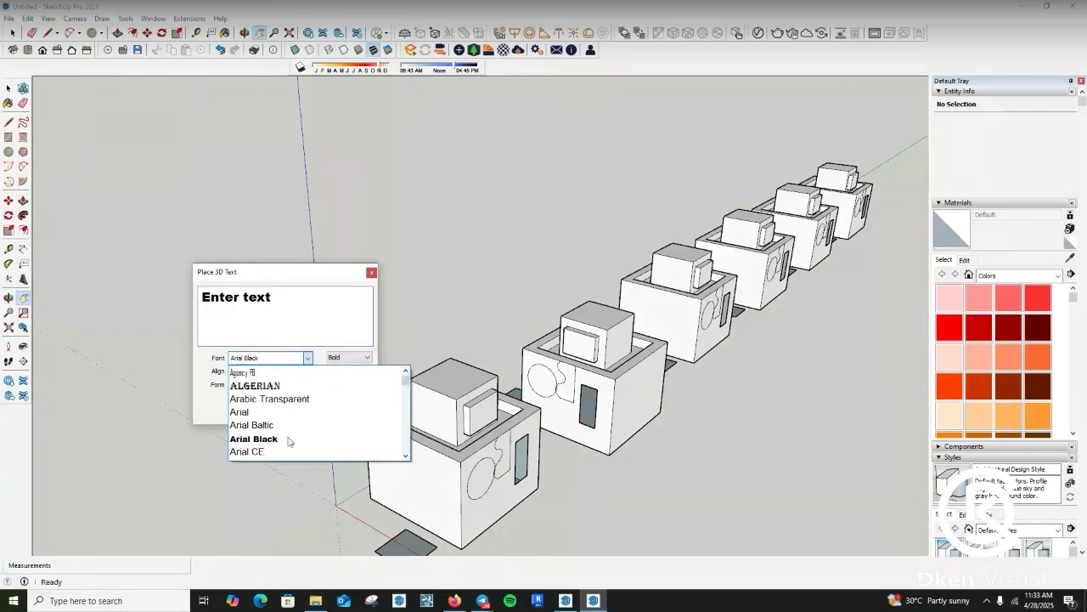
click(274, 443)
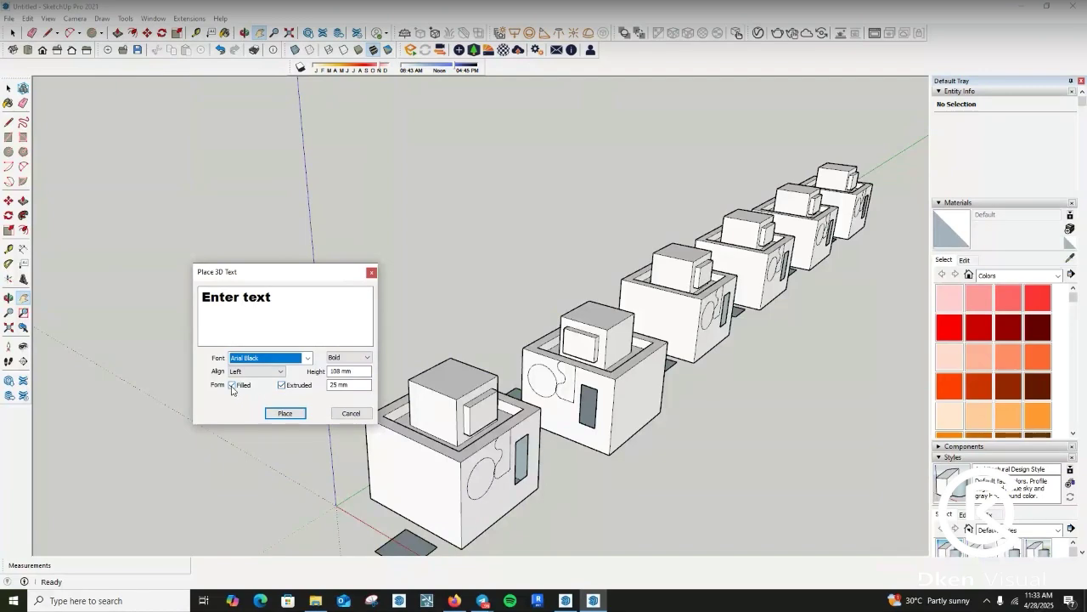
- Try the 3D text options with Extruded and Filled switched off, and switch both on again
click(281, 385)
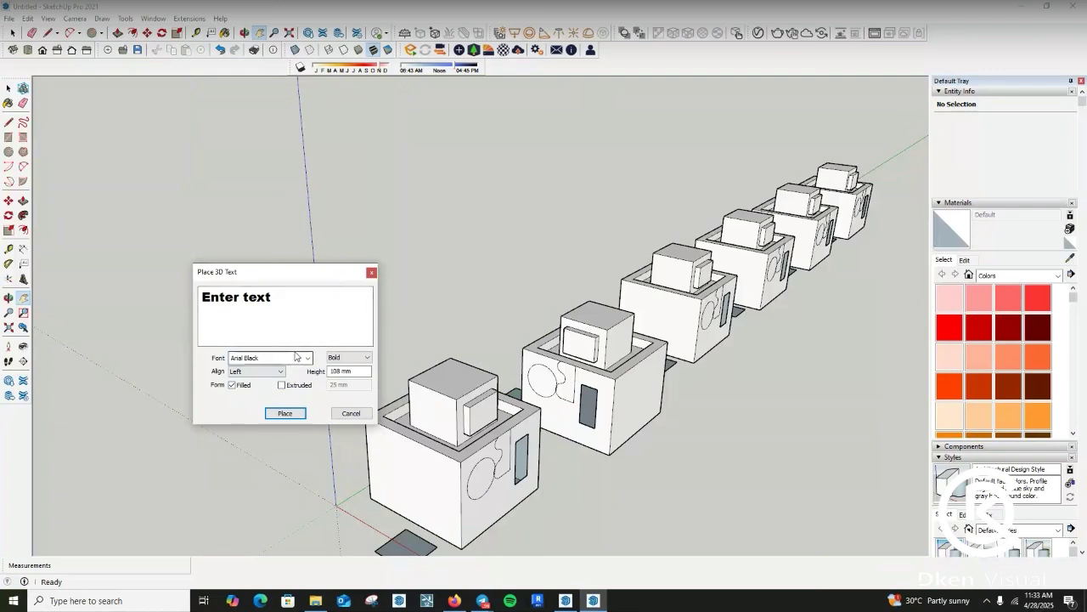
click(232, 386)
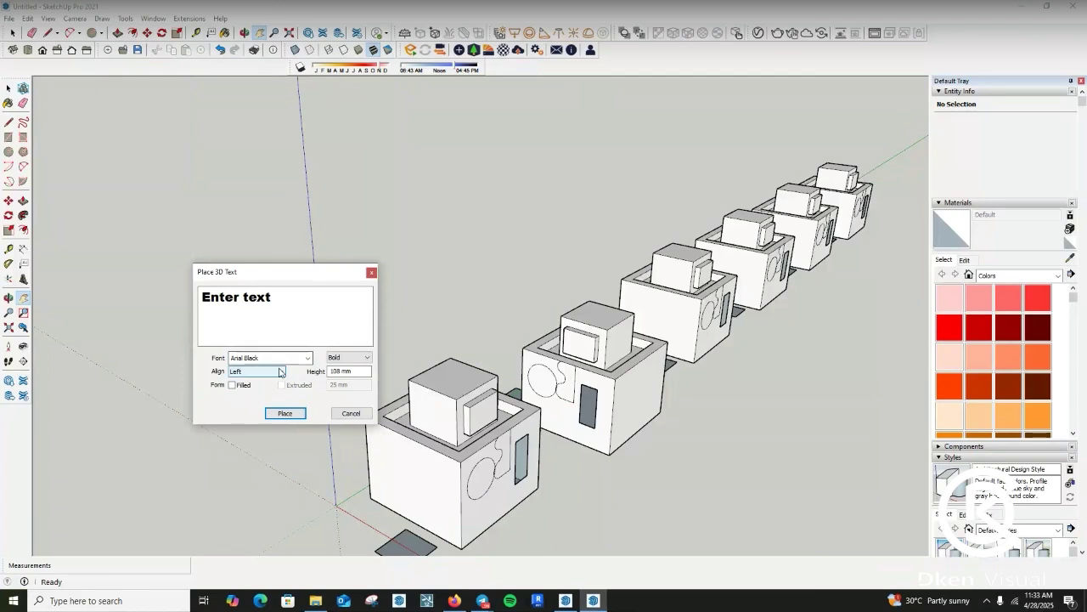
click(232, 386)
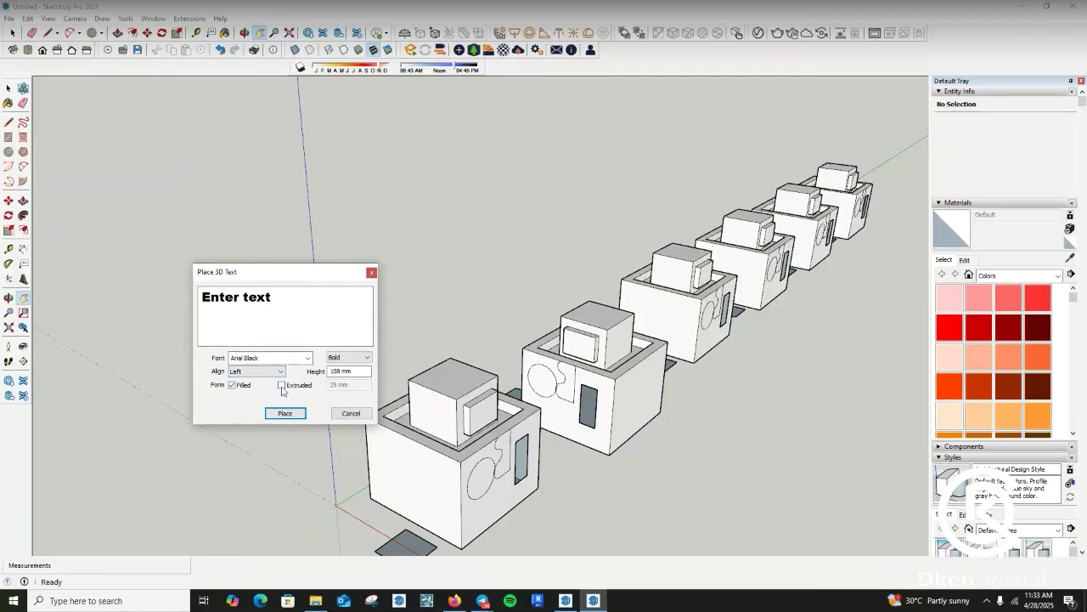
click(281, 385)
- Place the extruded 3D text on the first building's plain side wall, near its upper edge
click(281, 415)
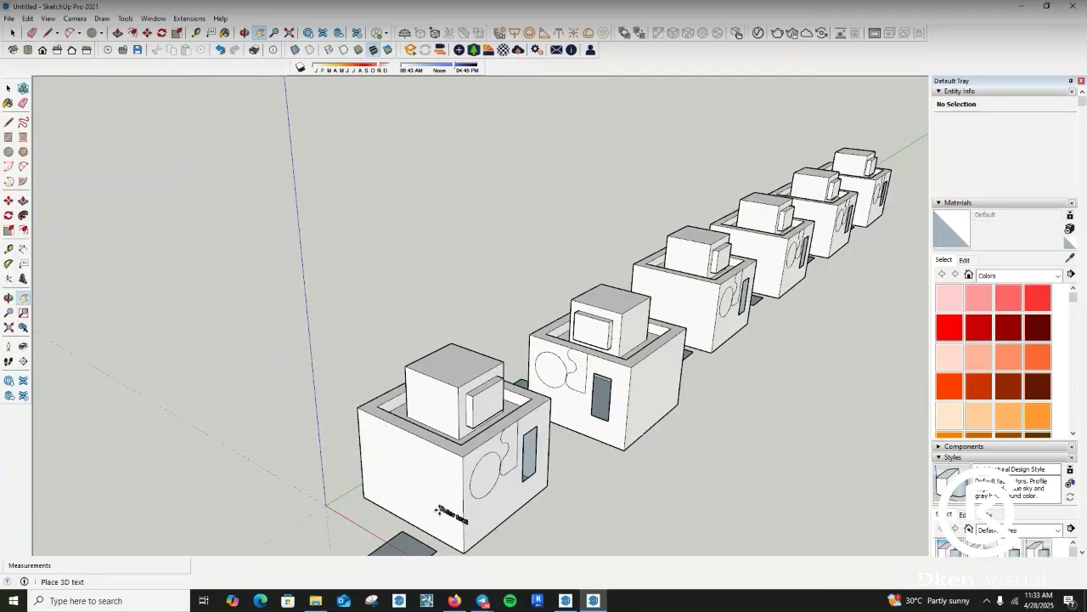
scroll(416, 481, up, 5)
click(313, 337)
scroll(427, 345, down, 3)
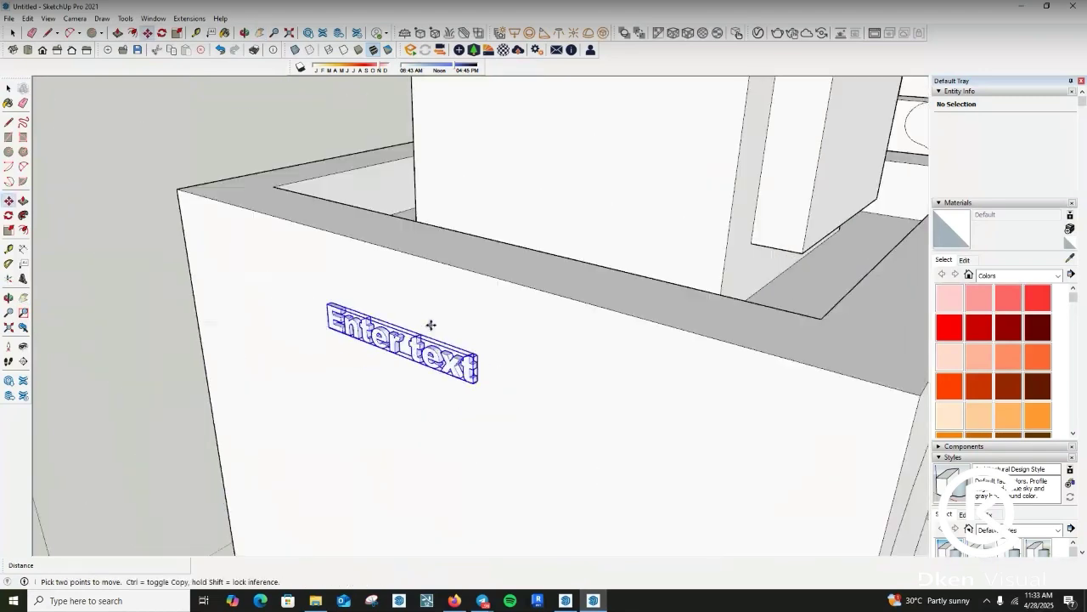
- Examine the 3D text on the first building's wall up close and from several angles
scroll(442, 371, up, 4)
scroll(497, 323, down, 3)
middle_drag(497, 324, 357, 227)
scroll(357, 227, down, 3)
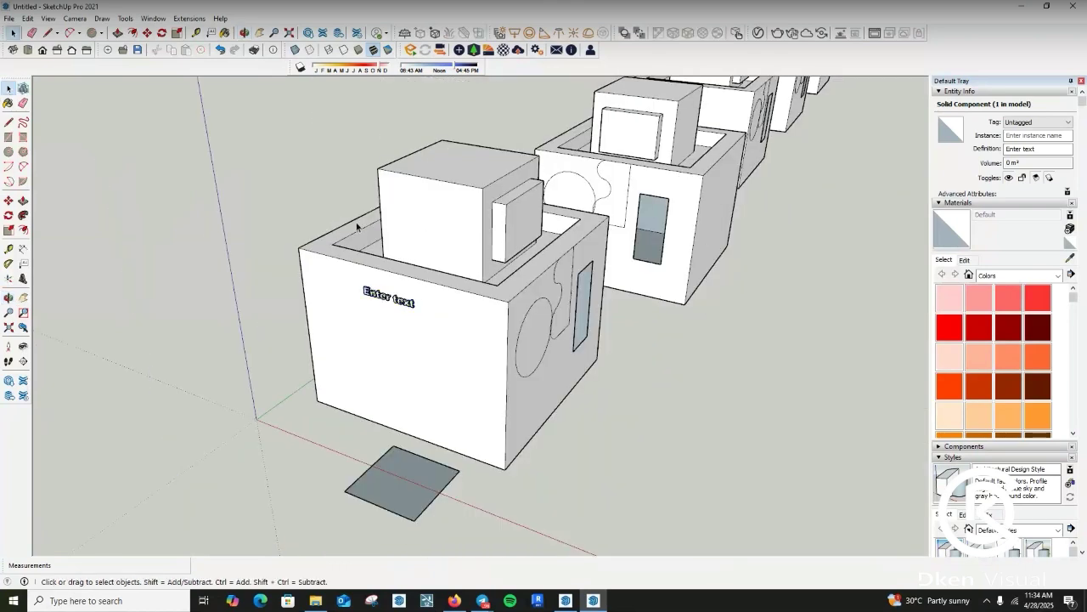
scroll(364, 223, up, 2)
scroll(315, 301, up, 2)
scroll(368, 356, down, 2)
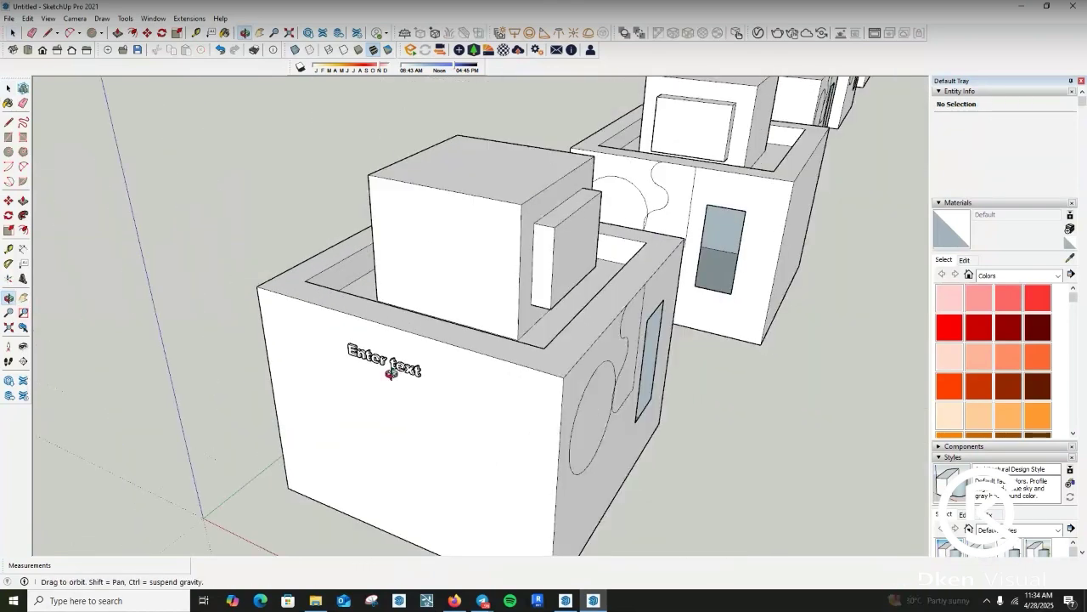
middle_drag(369, 356, 476, 272)
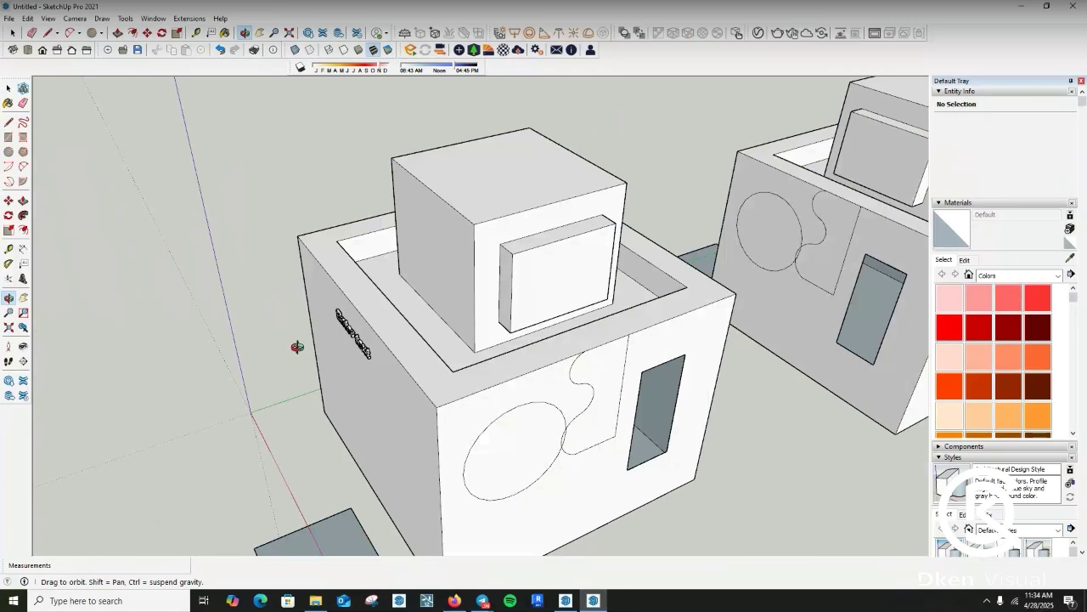
scroll(298, 345, down, 2)
middle_drag(527, 339, 376, 402)
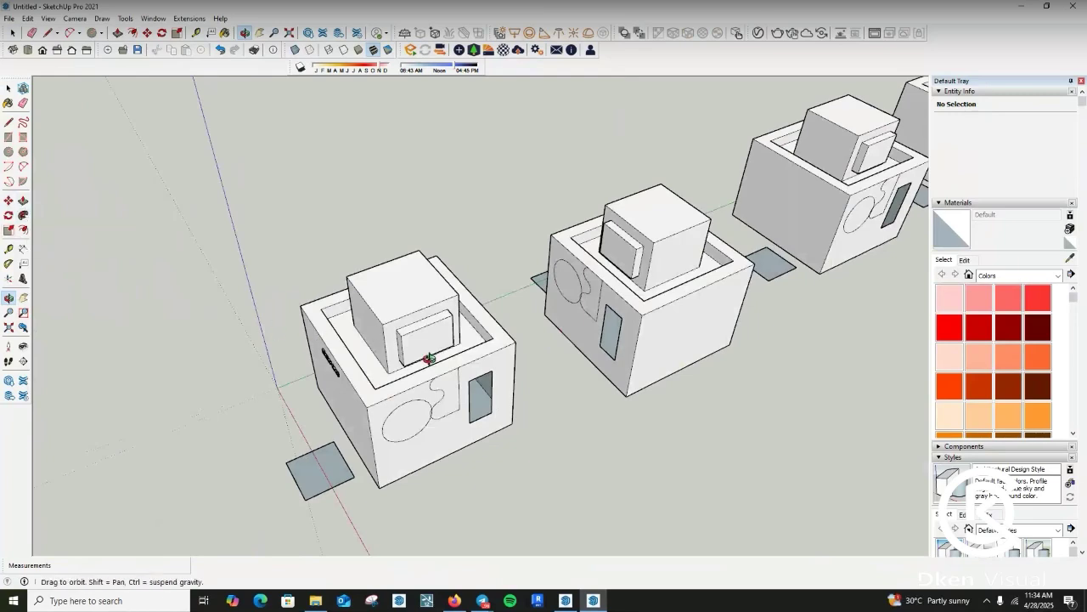
- Examine the first building's raised block and recessed roof from above and up close
drag(429, 358, 347, 335)
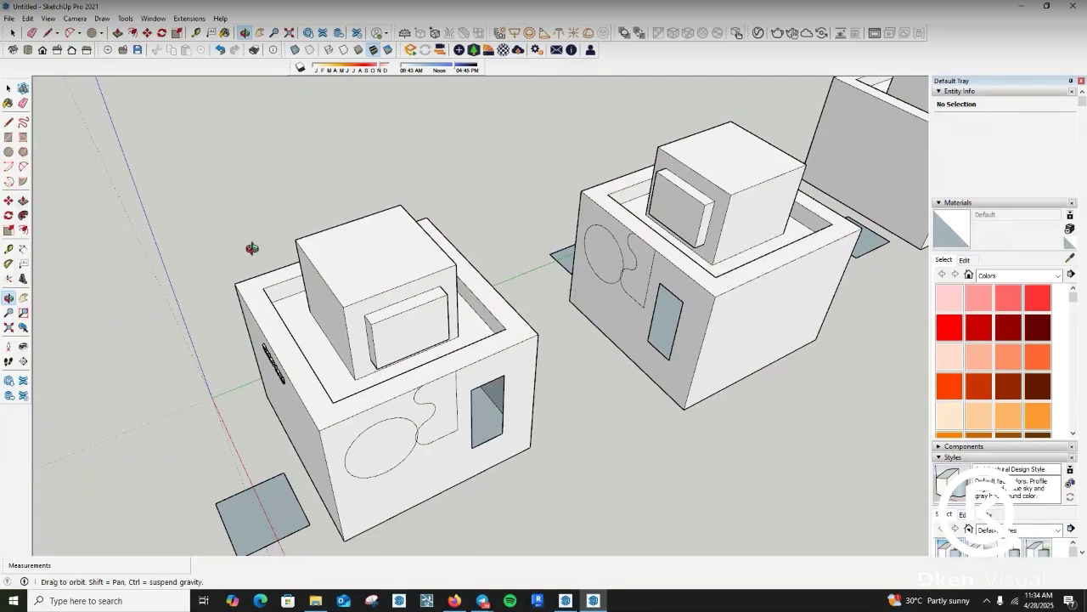
drag(341, 277, 364, 318)
scroll(366, 317, up, 4)
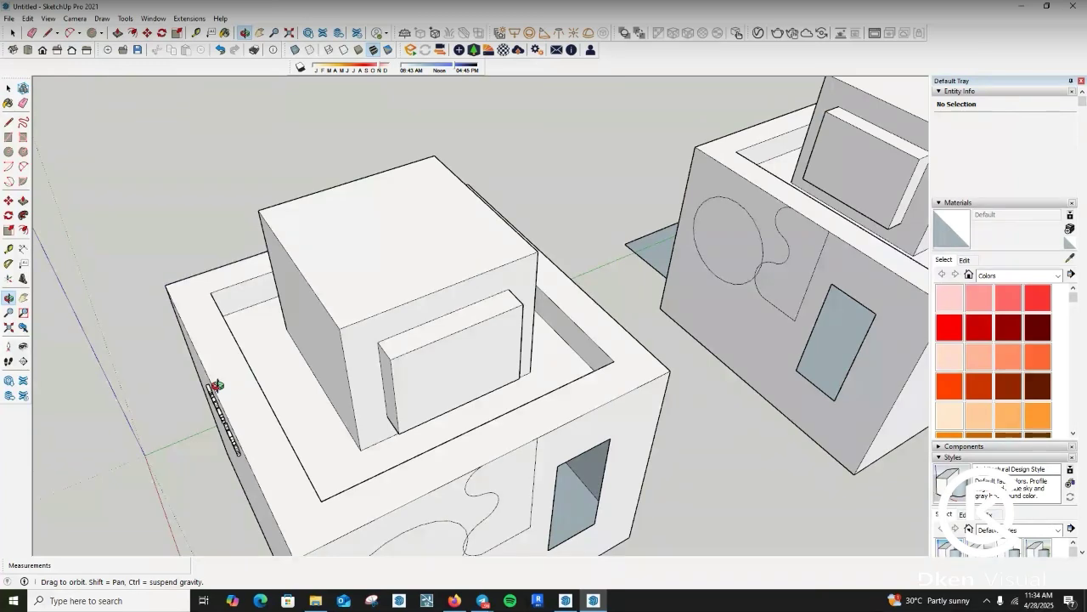
drag(334, 420, 343, 296)
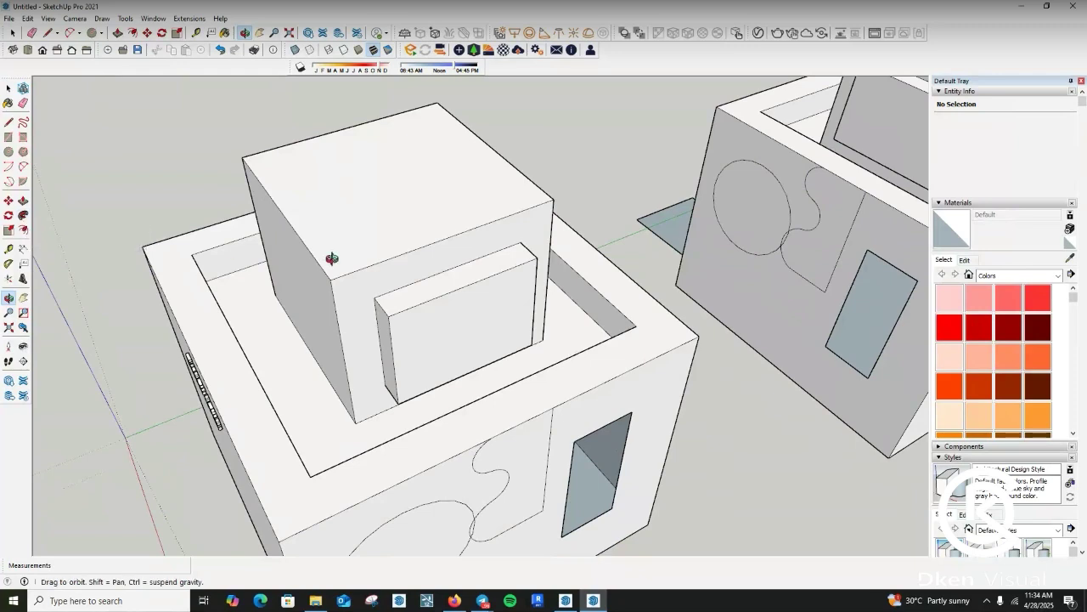
scroll(332, 258, up, 2)
drag(332, 258, 254, 357)
scroll(249, 325, up, 3)
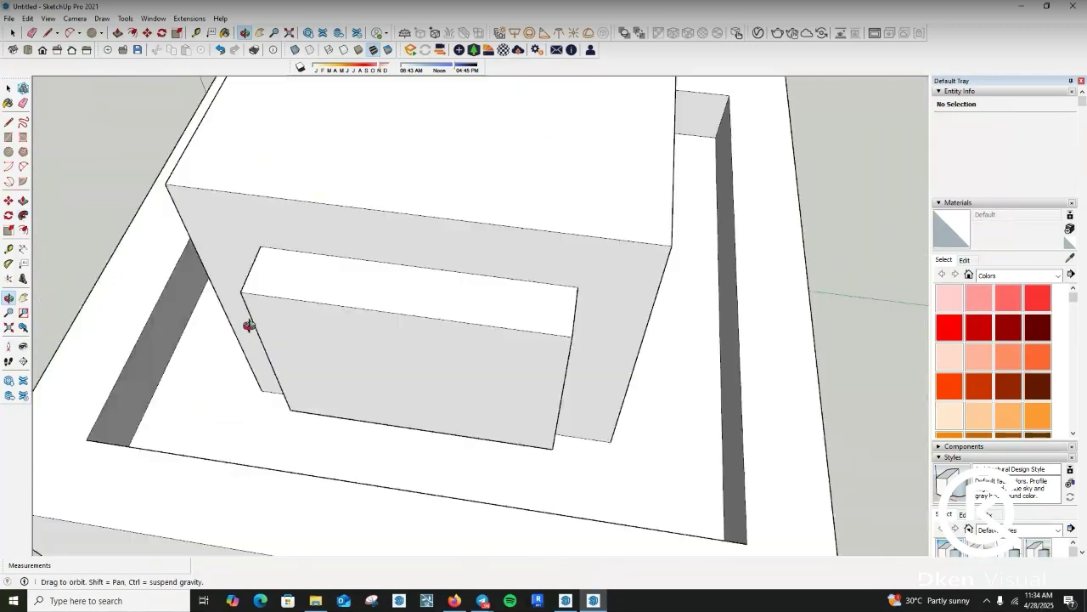
scroll(249, 326, down, 3)
middle_drag(249, 325, 451, 374)
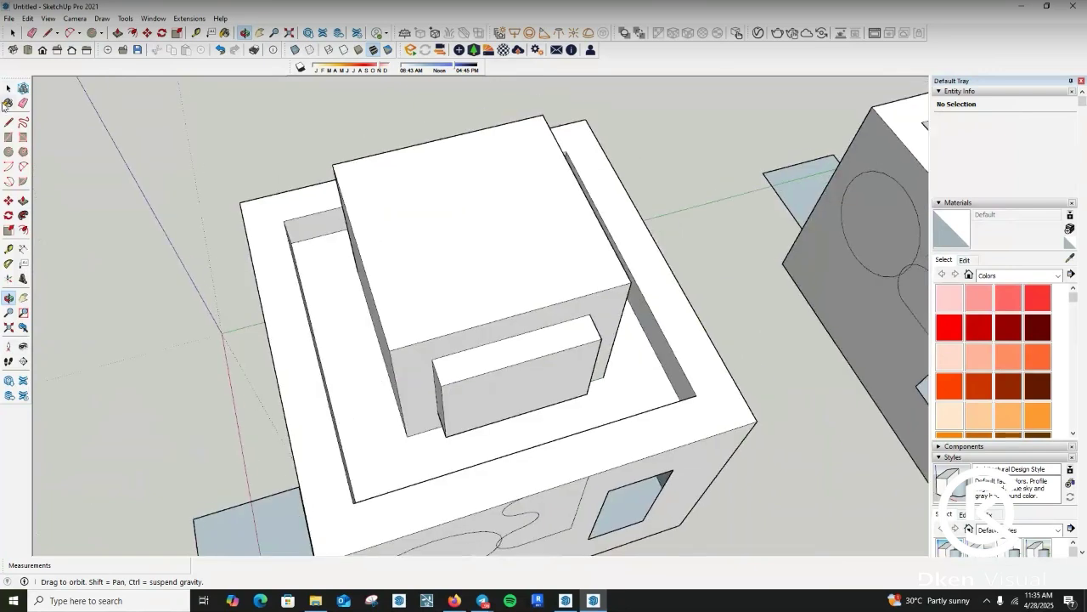
- Select the raised block's upper edge above its projecting panel on the first building
click(8, 88)
scroll(473, 330, up, 2)
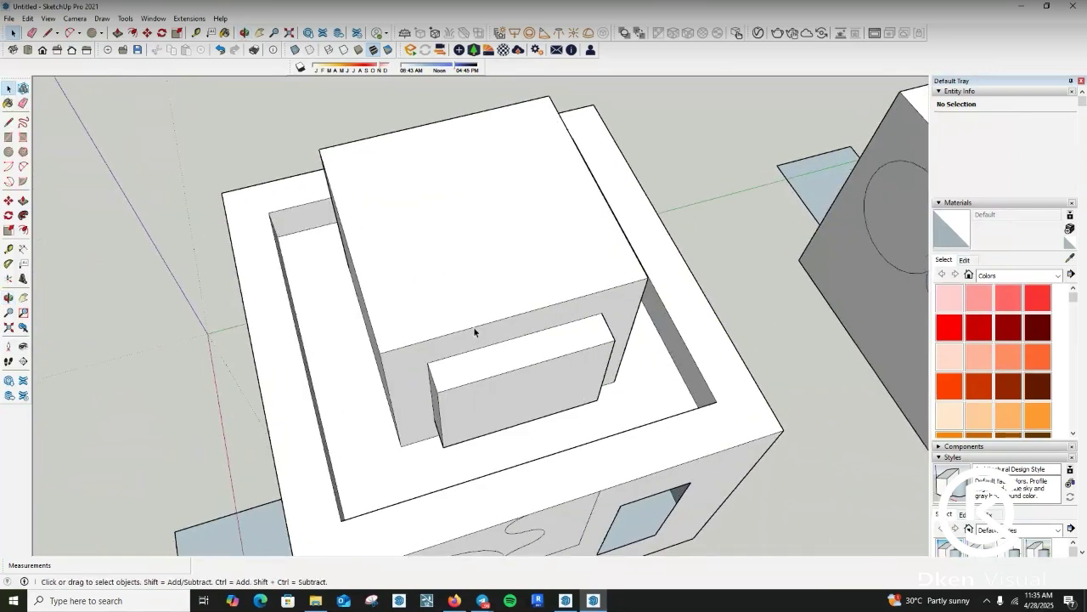
scroll(400, 366, up, 3)
scroll(306, 371, up, 3)
scroll(306, 371, down, 2)
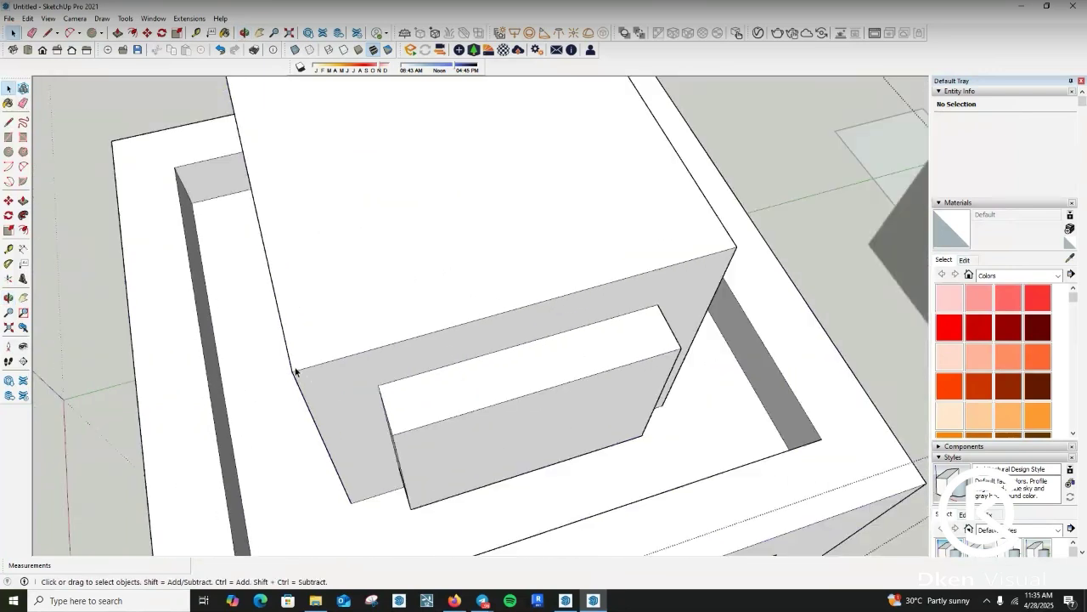
click(295, 370)
scroll(295, 371, up, 3)
click(316, 364)
scroll(362, 325, down, 3)
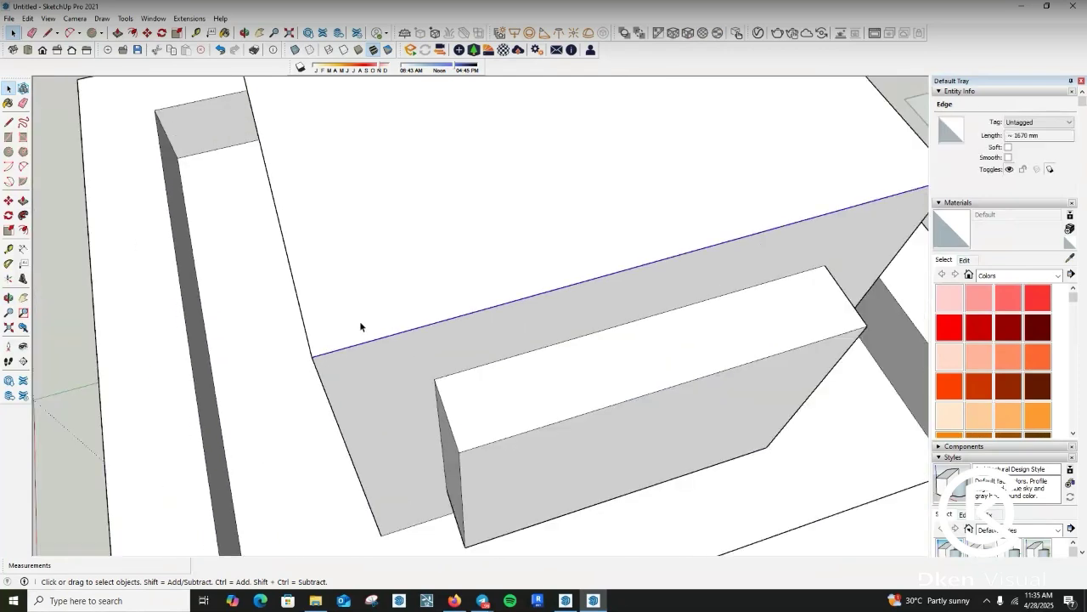
- Draw a short line outward from the raised block's top corner, continuing the block's side edge
click(8, 297)
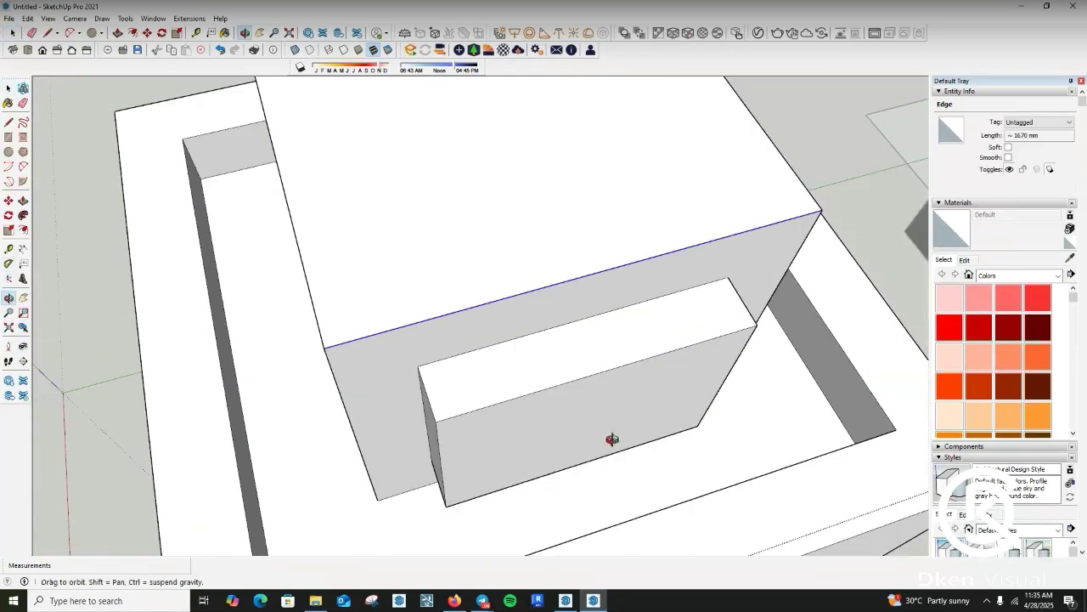
drag(611, 439, 310, 416)
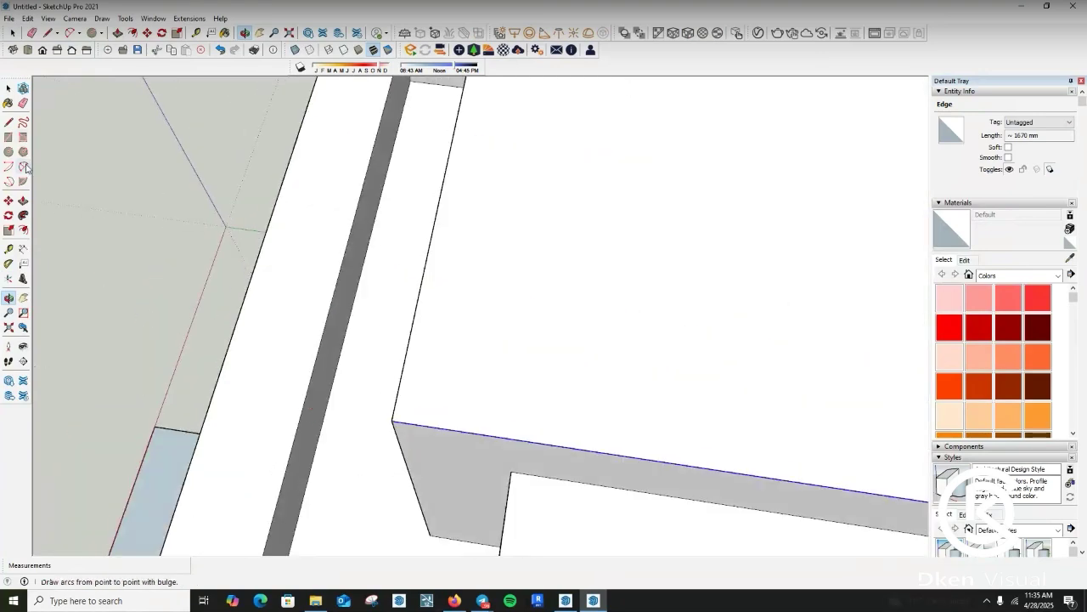
click(9, 121)
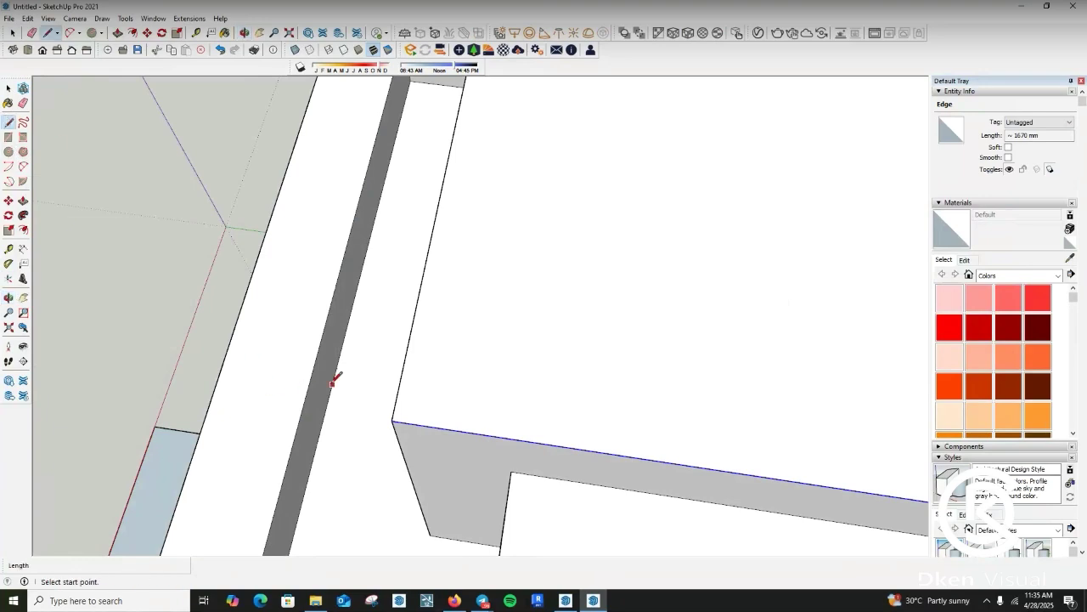
click(392, 421)
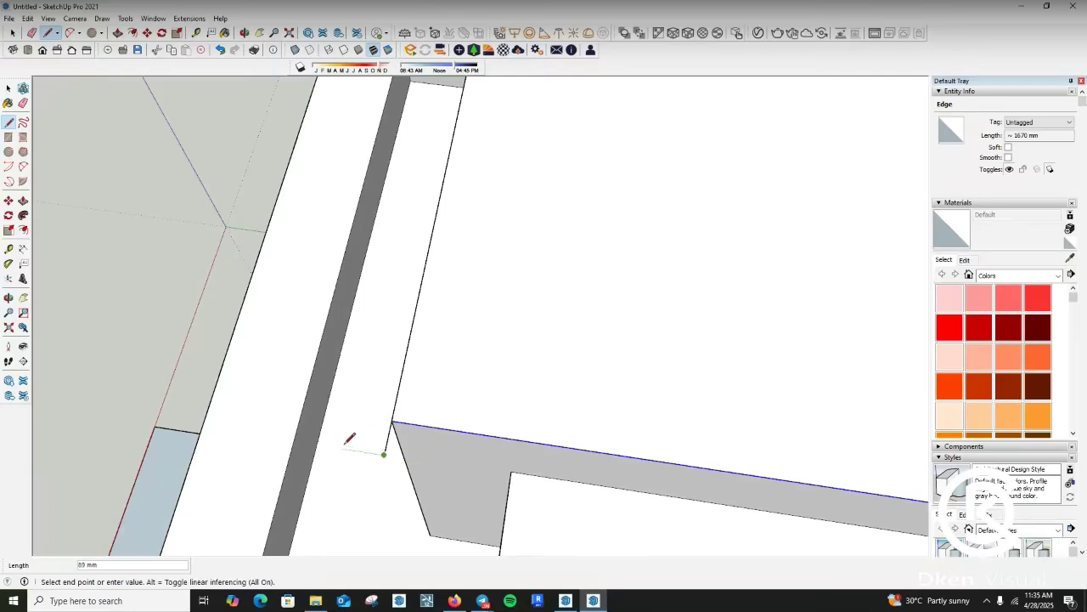
- Continue the short line's free end into a stepped zigzag profile with risers about 50 mm high, climbing away from the raised block
key(o)
drag(331, 449, 326, 236)
scroll(332, 383, down, 5)
scroll(323, 237, up, 4)
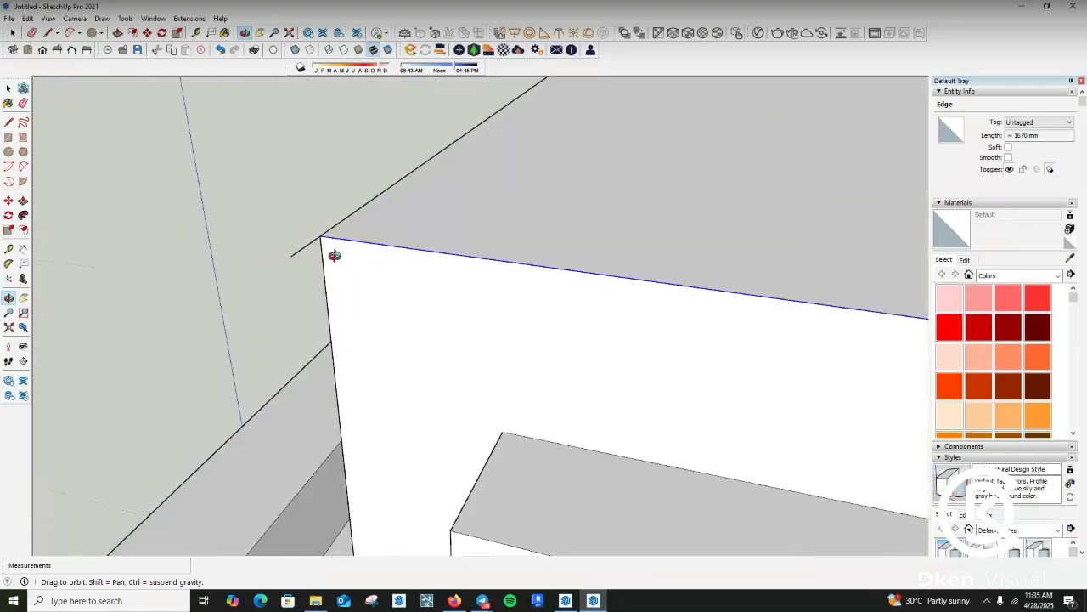
key(l)
click(291, 255)
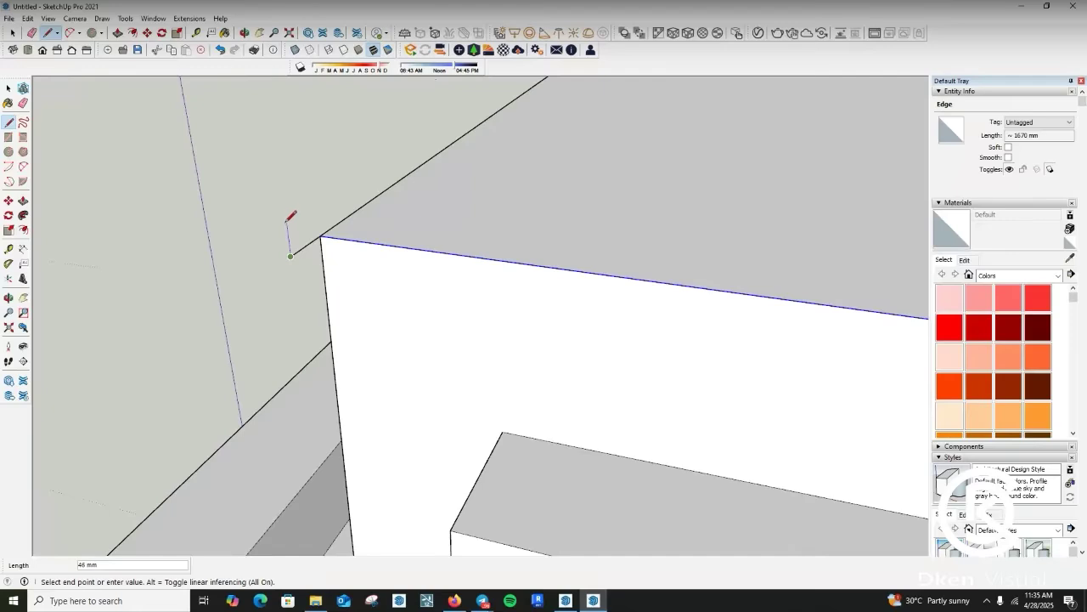
click(286, 220)
click(256, 236)
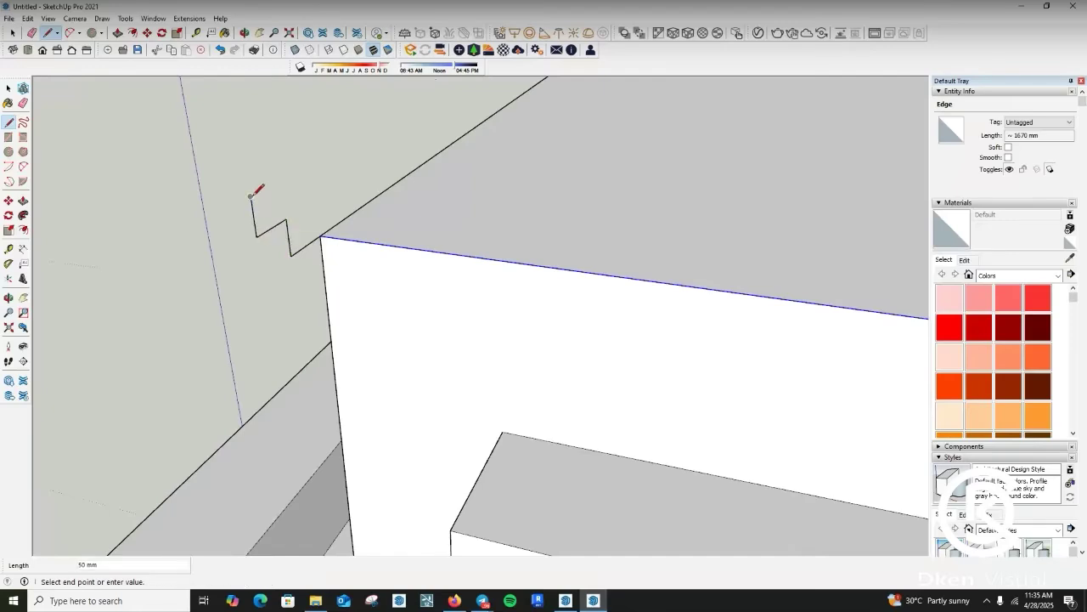
click(251, 198)
click(227, 208)
- Round the stepped profile's middle inner corner with a two-point arc of about 25 mm radius, and erase the leftover corner edges
key(a)
scroll(250, 192, up, 5)
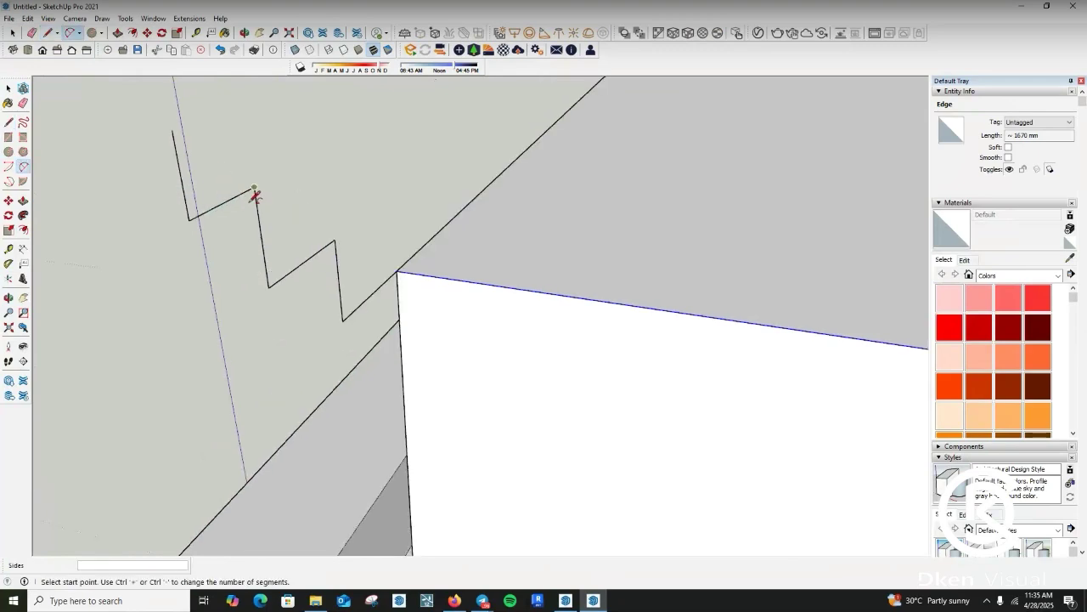
scroll(251, 202, down, 3)
scroll(250, 211, up, 3)
scroll(255, 218, down, 3)
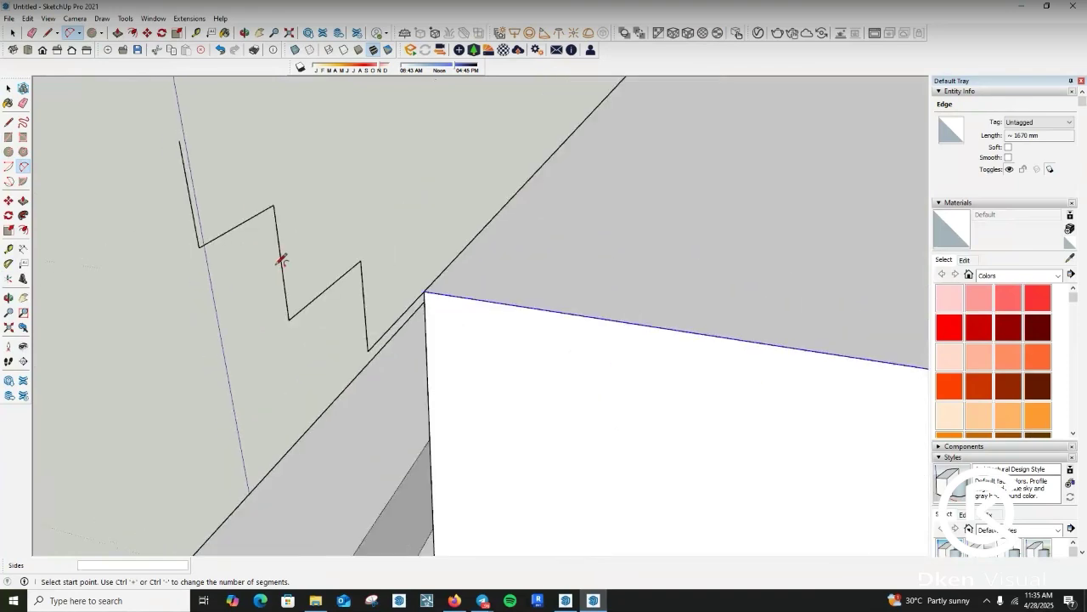
click(281, 264)
click(314, 292)
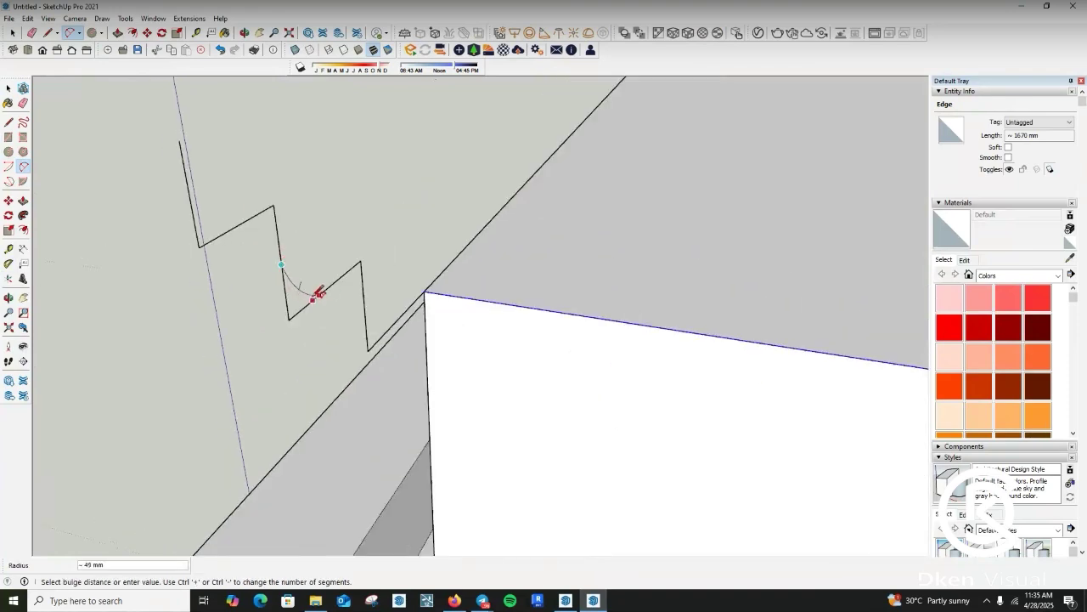
click(311, 289)
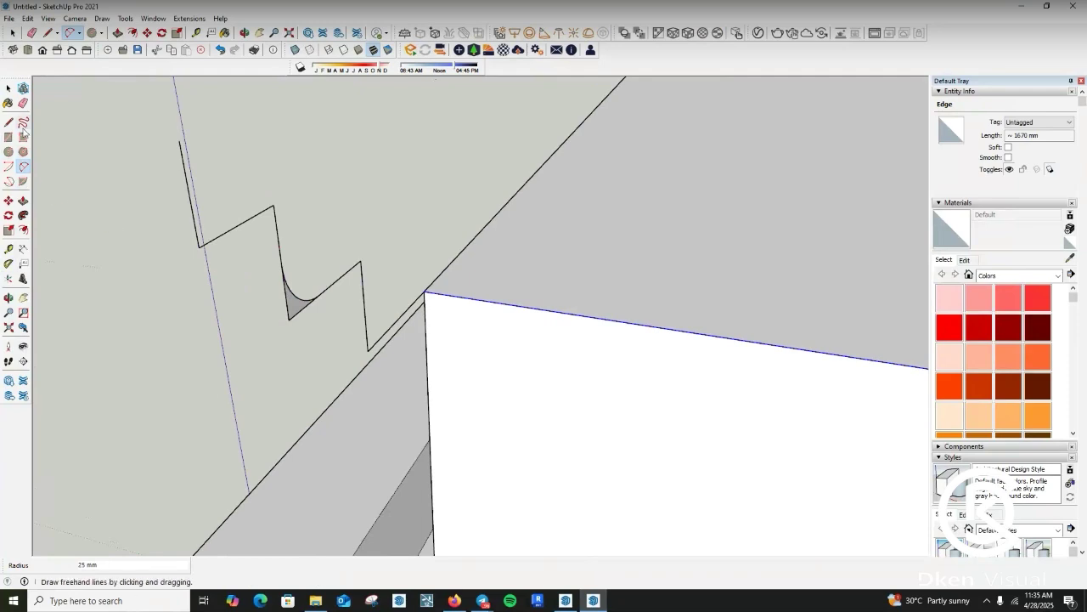
click(23, 103)
mouse_move(271, 300)
mouse_down()
mouse_move(287, 297)
mouse_move(296, 310)
mouse_up()
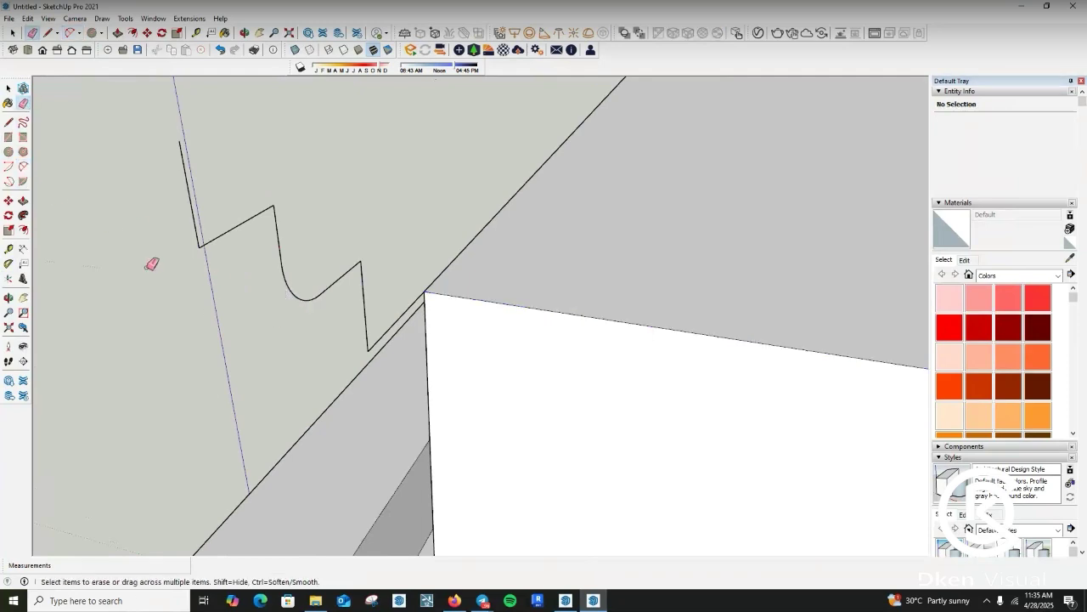
- Begin a vertical line along the blue axis from the raised block's corner where the profile starts
click(9, 123)
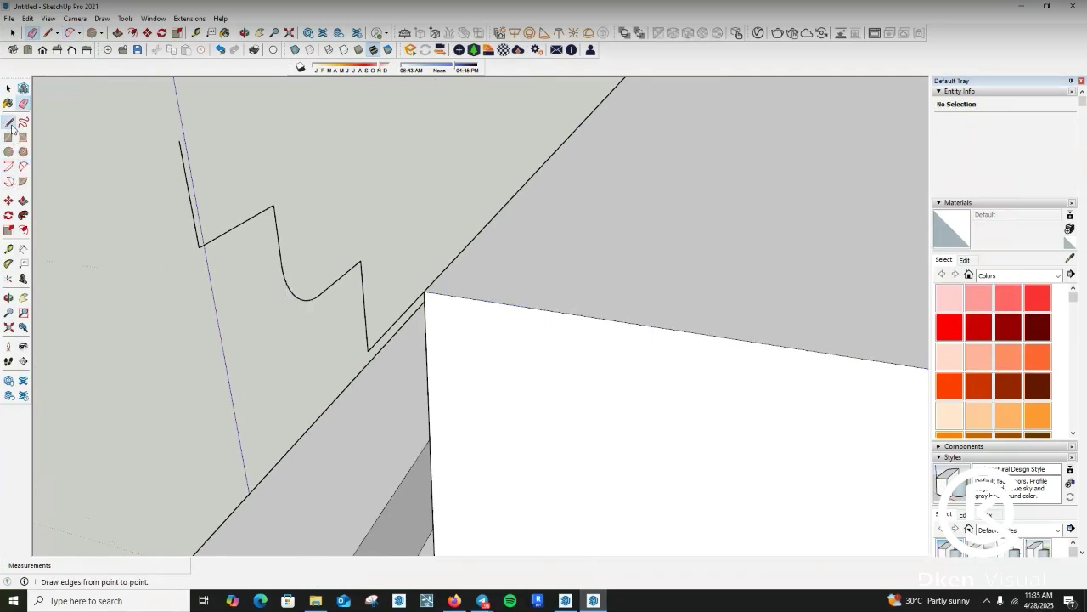
click(425, 292)
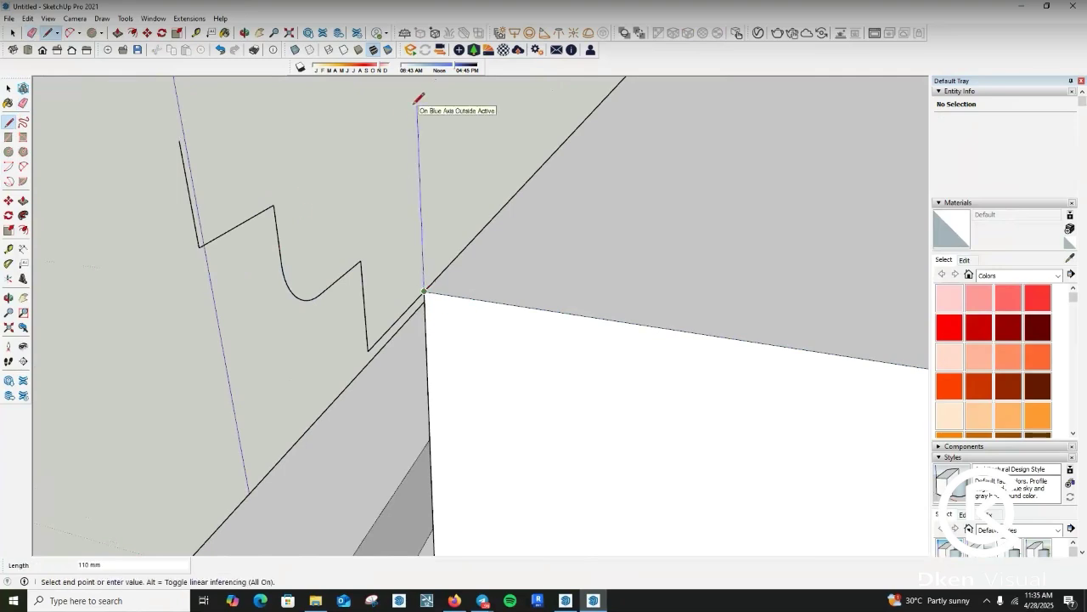
- Close the stepped moulding profile at the upper block's corner with a vertical edge and a top edge about 185 mm long
scroll(417, 99, down, 3)
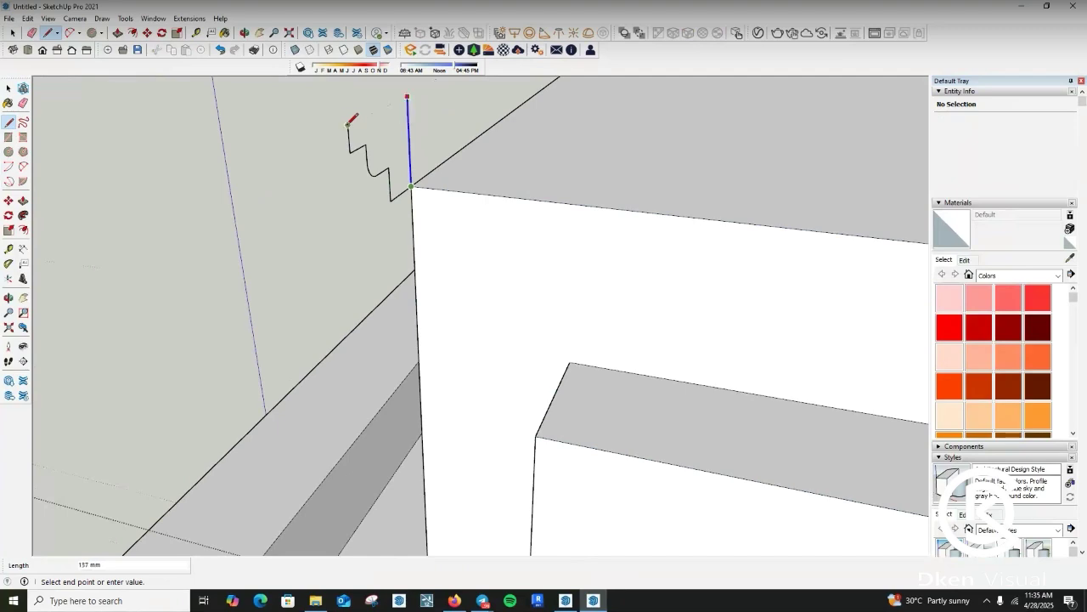
click(357, 118)
click(348, 124)
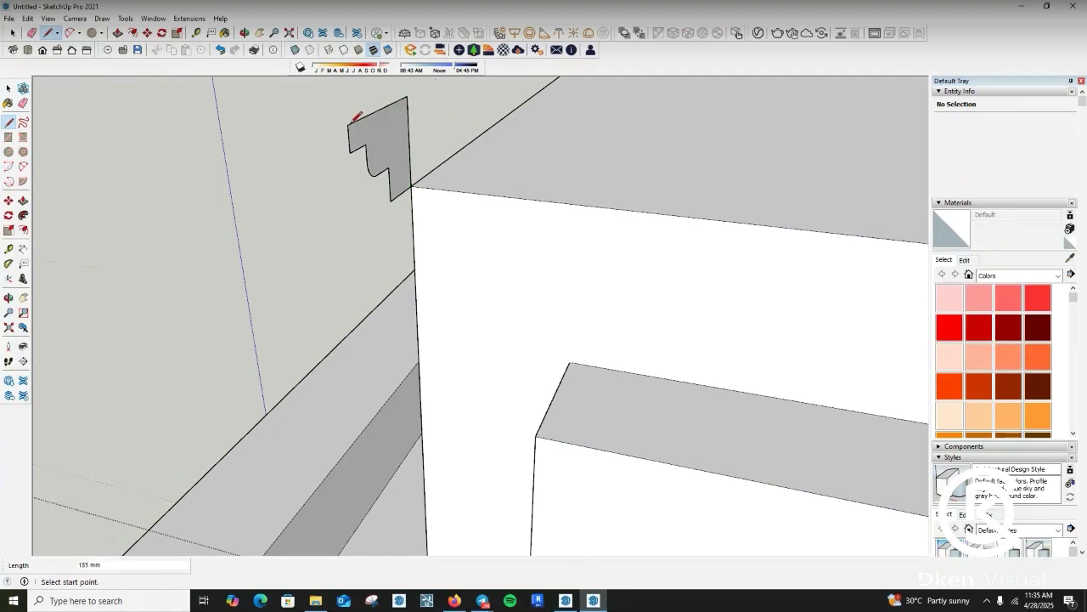
scroll(406, 100, up, 2)
scroll(310, 314, down, 5)
scroll(323, 376, up, 6)
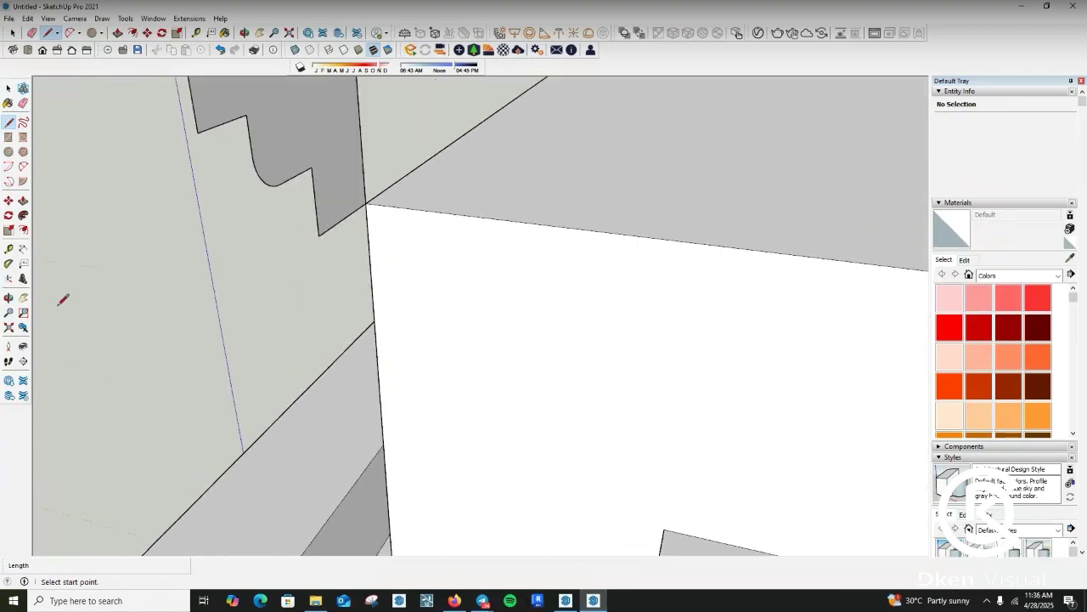
click(8, 299)
mouse_move(396, 382)
mouse_down()
mouse_move(445, 404)
mouse_move(399, 365)
mouse_up()
click(23, 215)
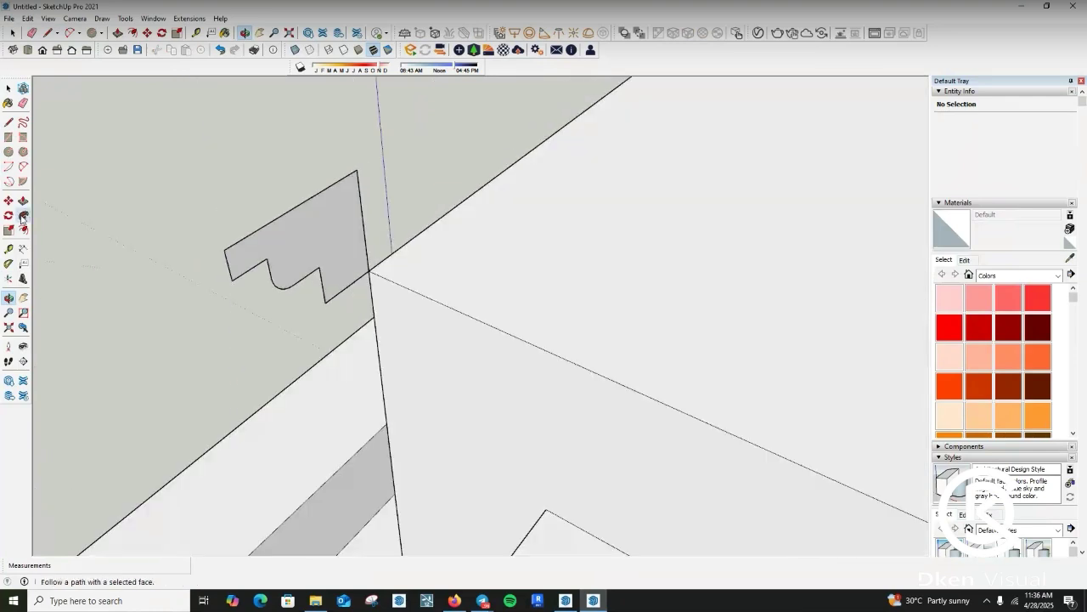
click(320, 247)
scroll(502, 335, down, 3)
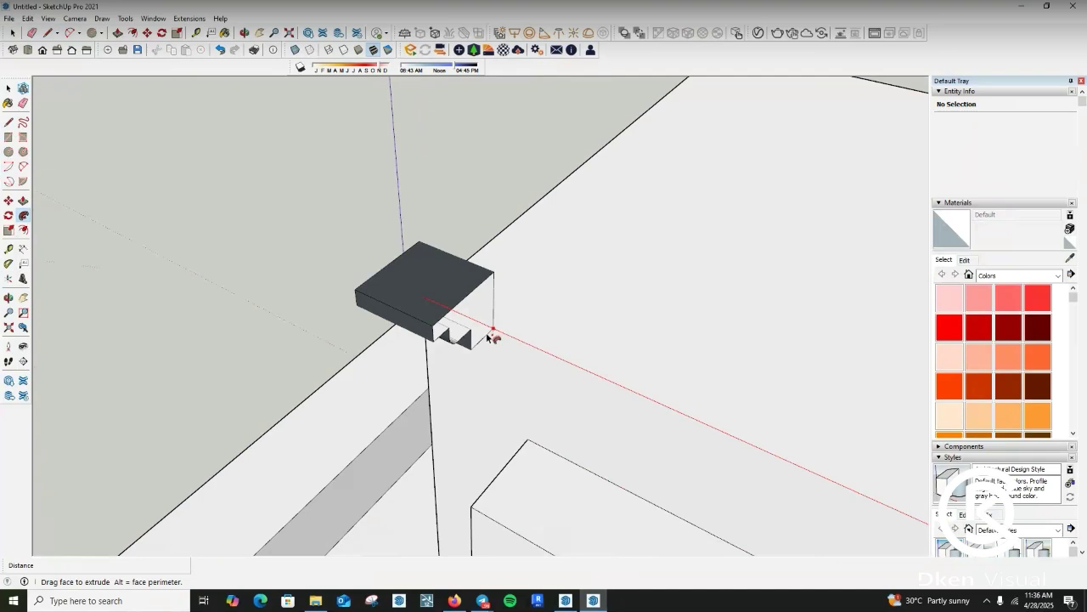
scroll(397, 323, down, 4)
scroll(397, 320, down, 4)
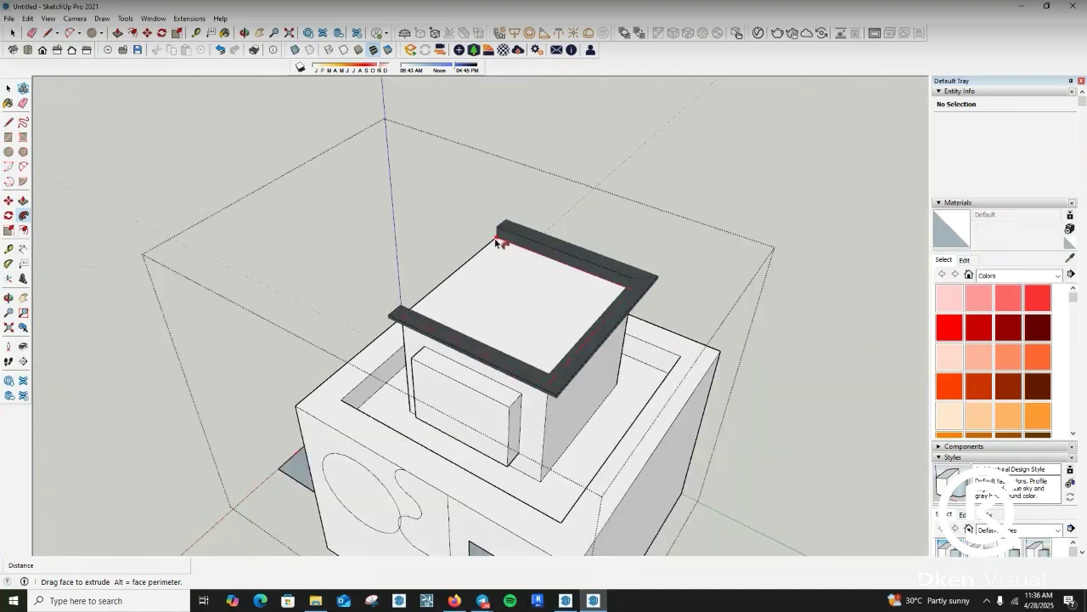
scroll(399, 305, up, 4)
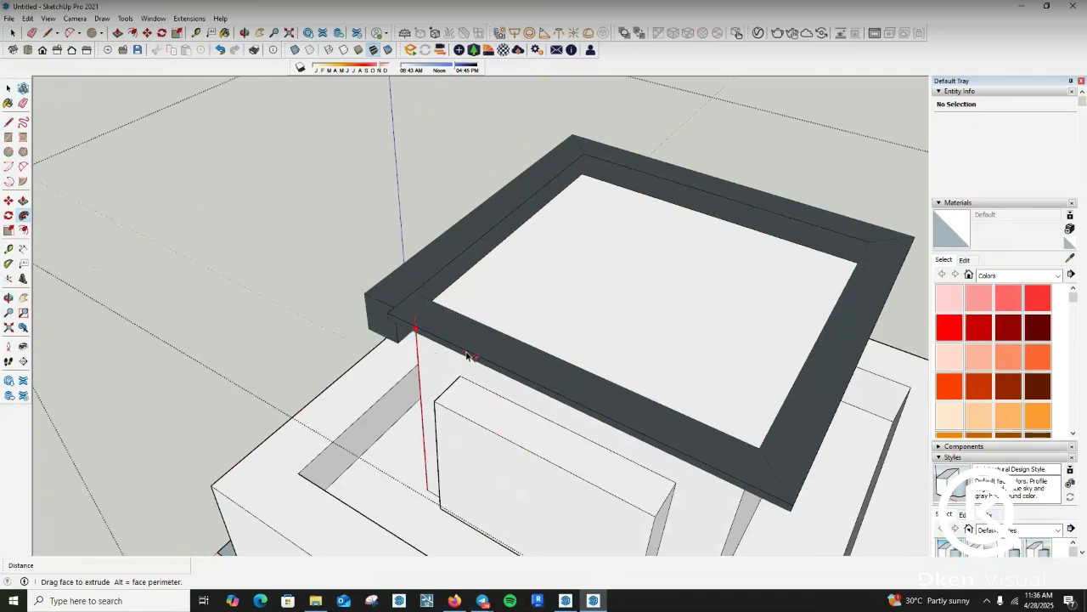
key(Escape)
click(434, 364)
key(o)
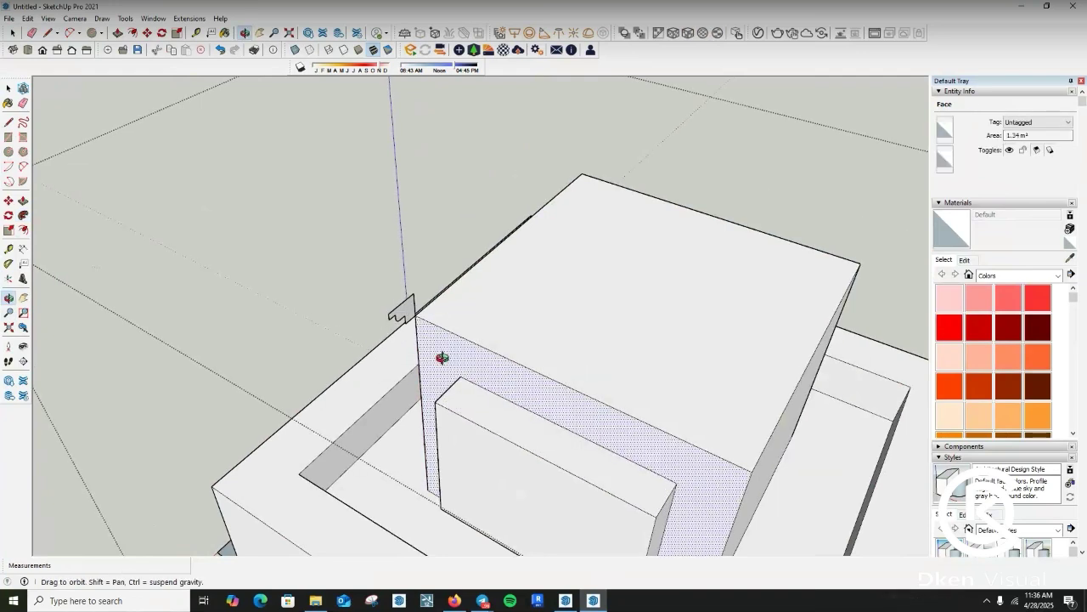
middle_drag(441, 357, 566, 436)
scroll(629, 456, up, 2)
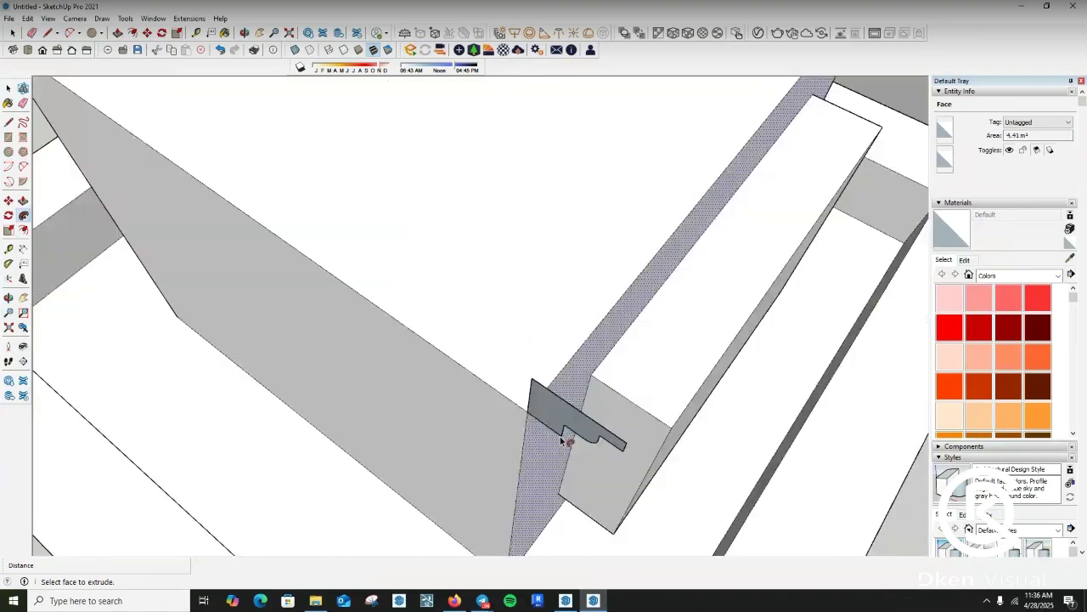
click(559, 414)
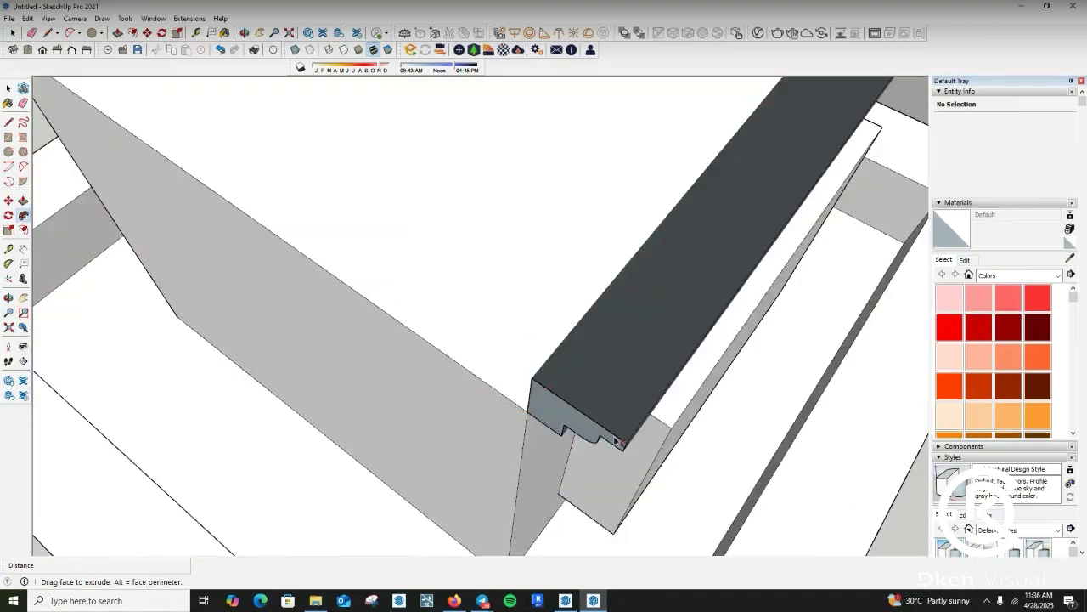
scroll(615, 440, down, 5)
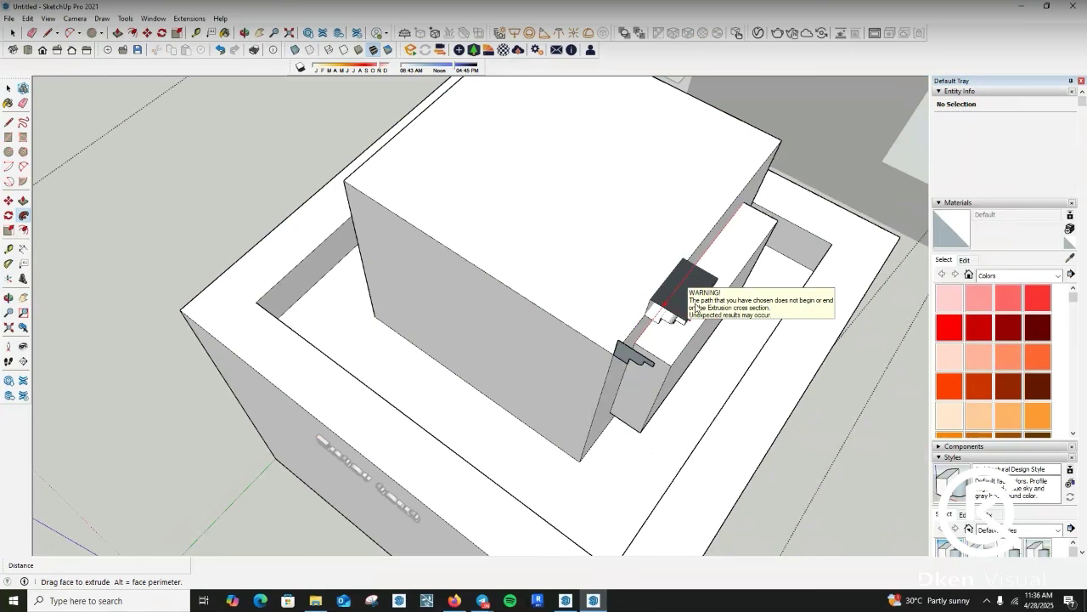
key(Escape)
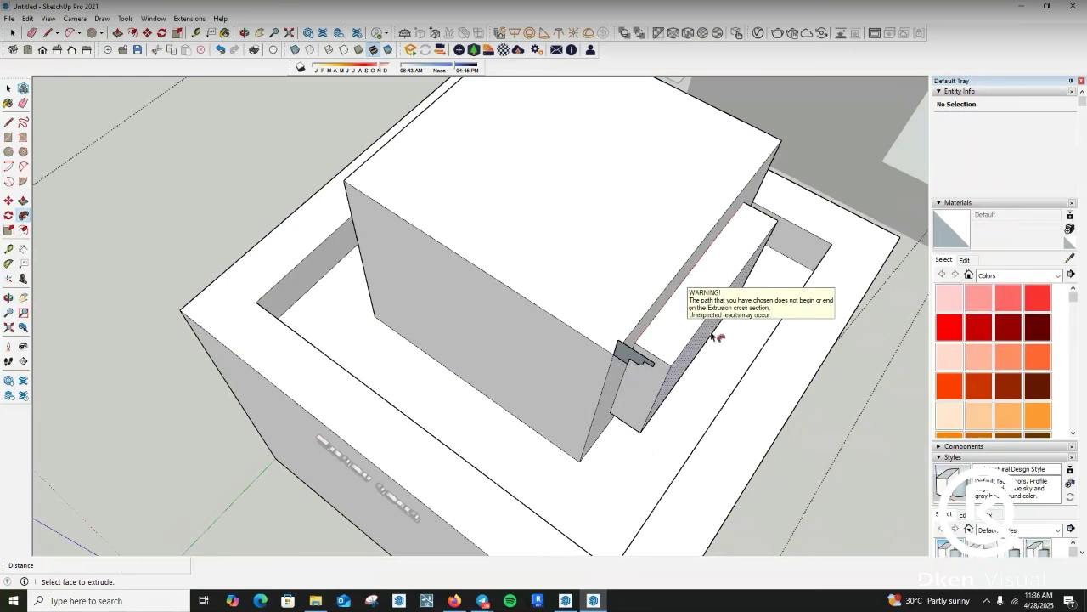
- Sweep the moulding profile around all four top edges of the upper block with Follow Me
key(o)
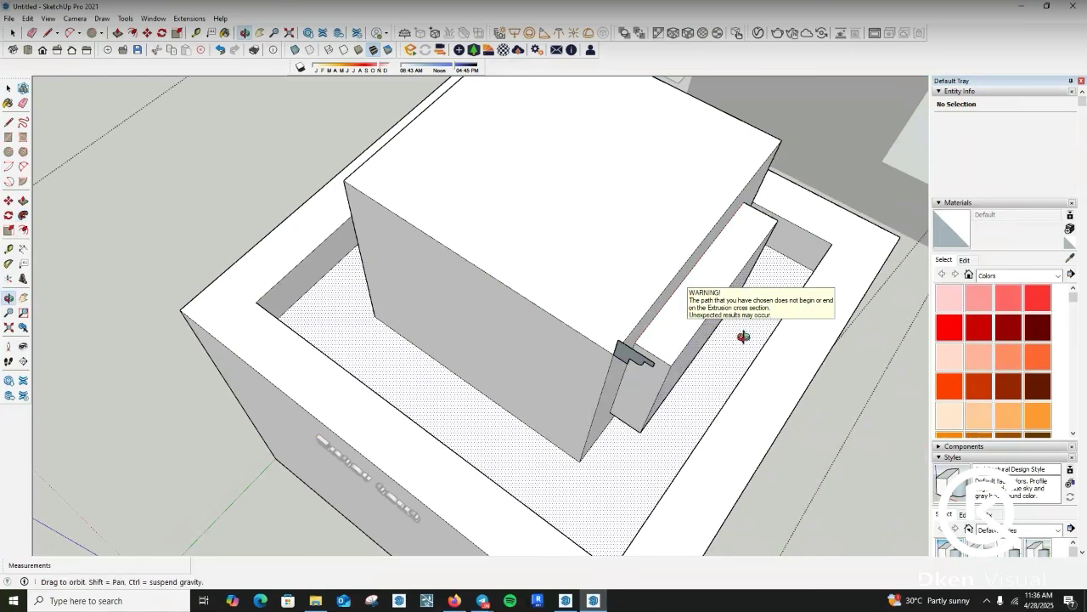
drag(744, 336, 47, 237)
click(24, 216)
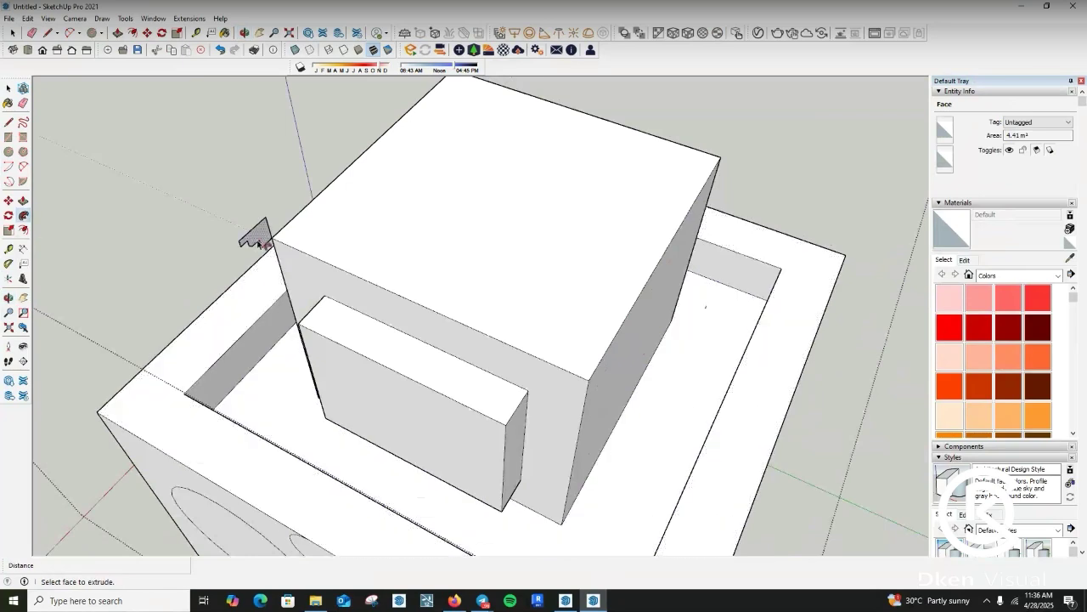
mouse_move(258, 244)
mouse_down()
mouse_move(714, 153)
mouse_move(605, 133)
mouse_move(558, 214)
mouse_move(492, 114)
mouse_move(461, 93)
mouse_move(324, 232)
mouse_up()
scroll(559, 213, down, 1)
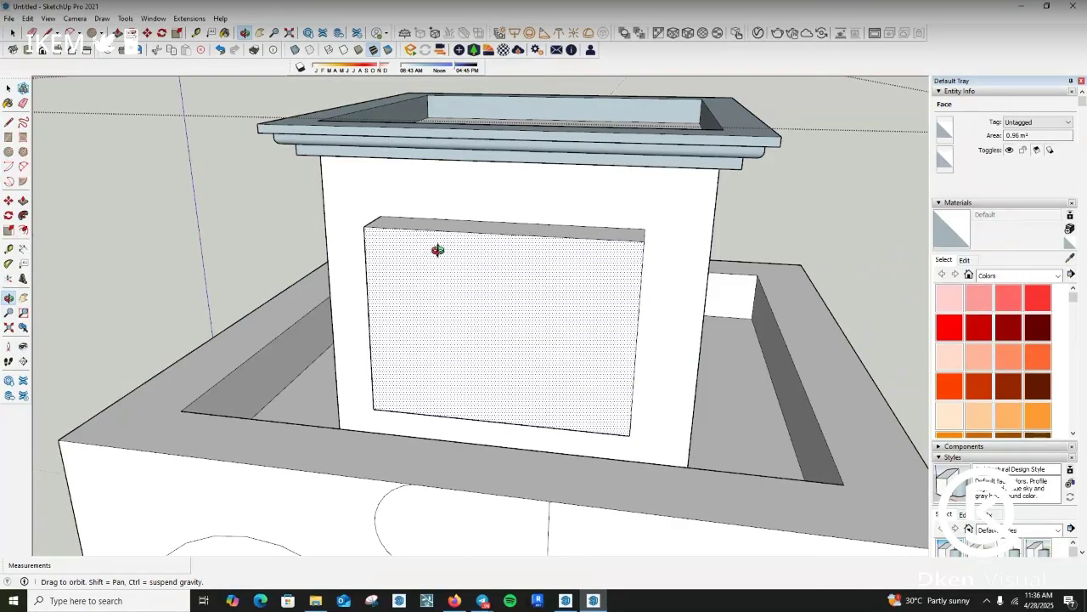
- Examine the swept cornice around the upper block from below, from the corners and from above
drag(438, 250, 478, 249)
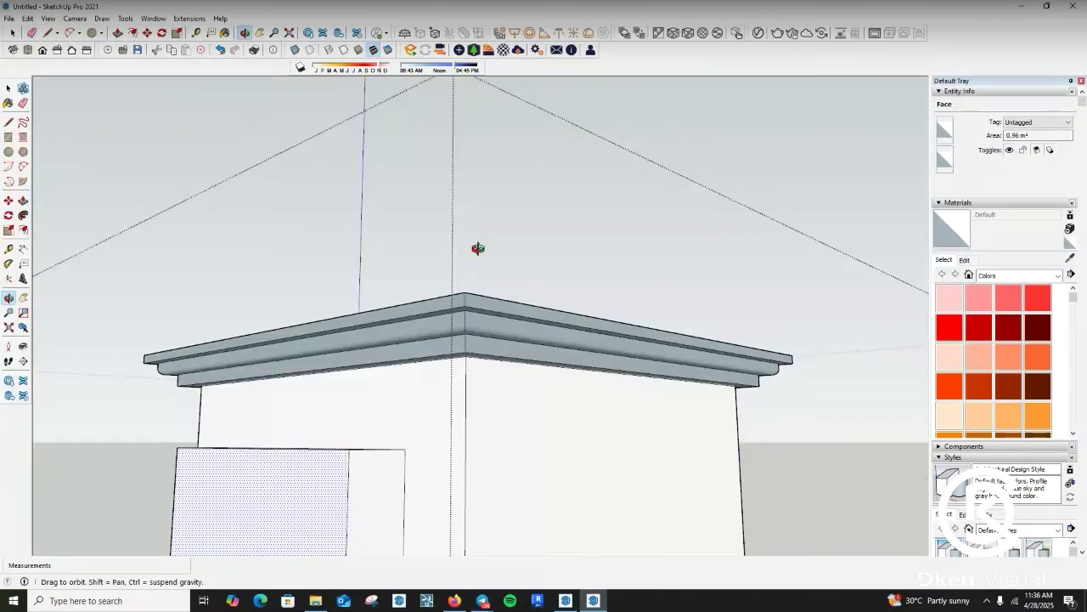
scroll(476, 310, up, 5)
middle_drag(476, 313, 459, 287)
scroll(460, 287, down, 5)
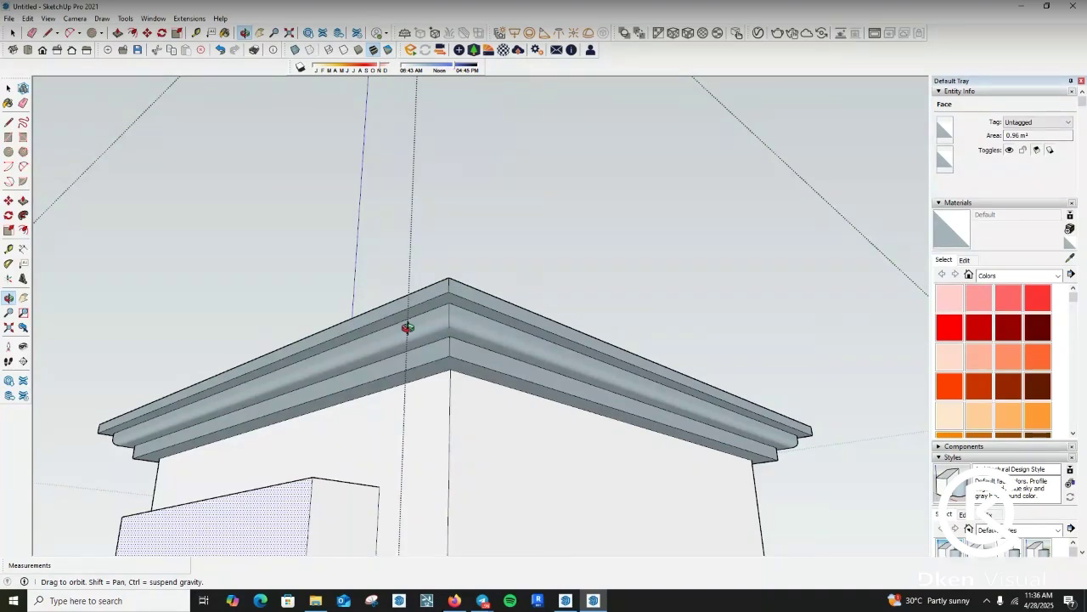
scroll(408, 327, down, 3)
drag(451, 310, 432, 407)
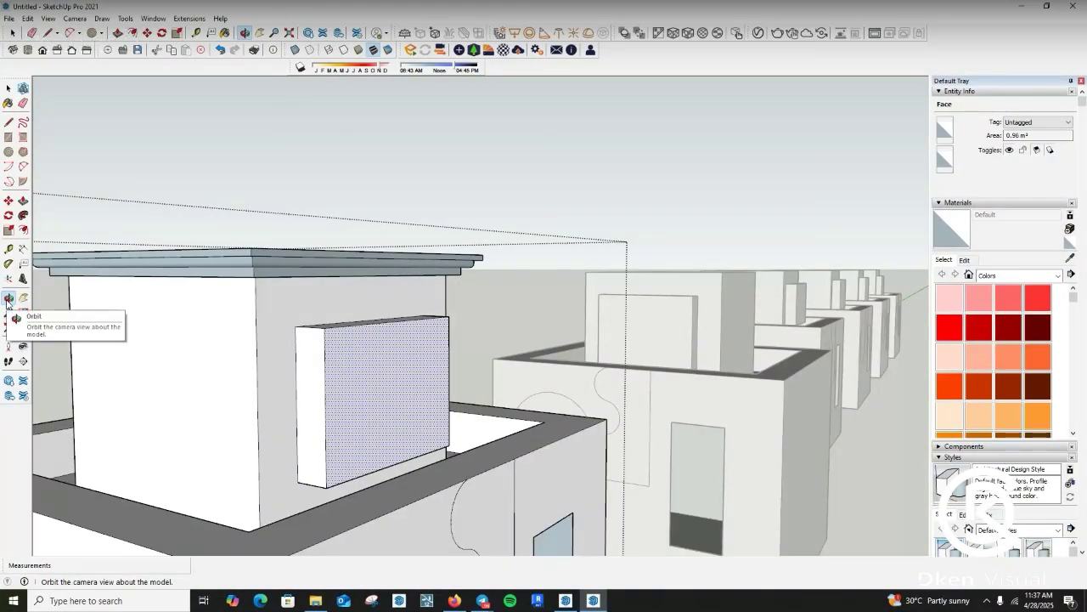
click(8, 298)
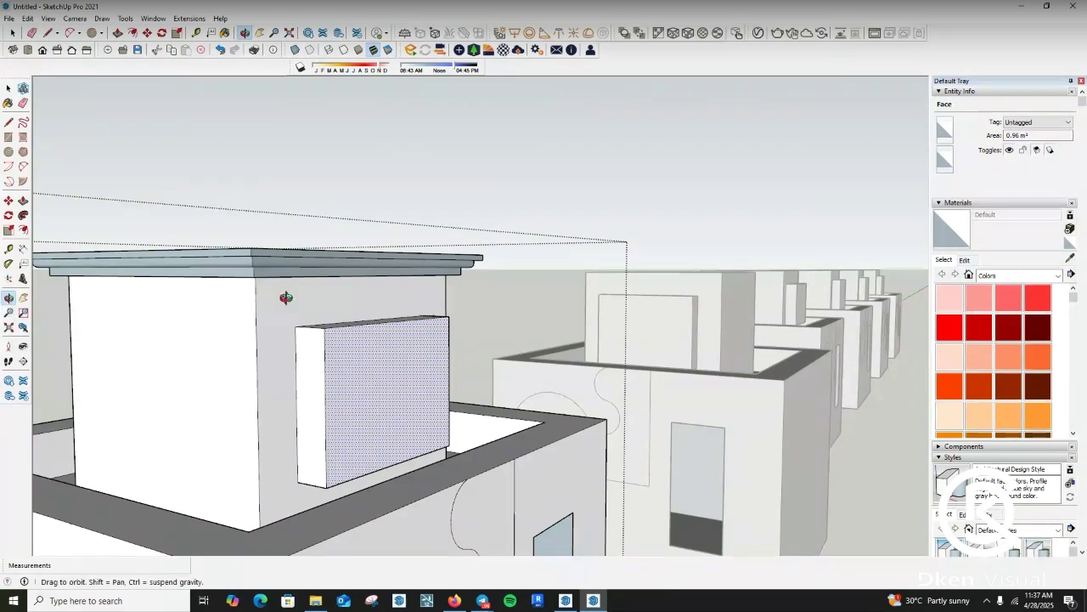
drag(405, 311, 414, 443)
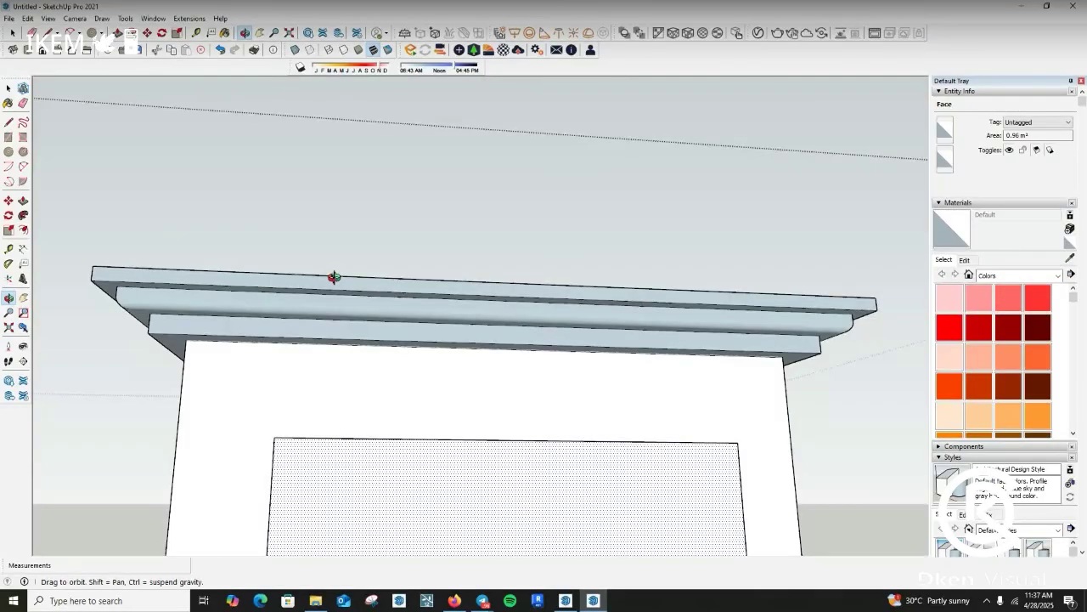
drag(334, 277, 498, 379)
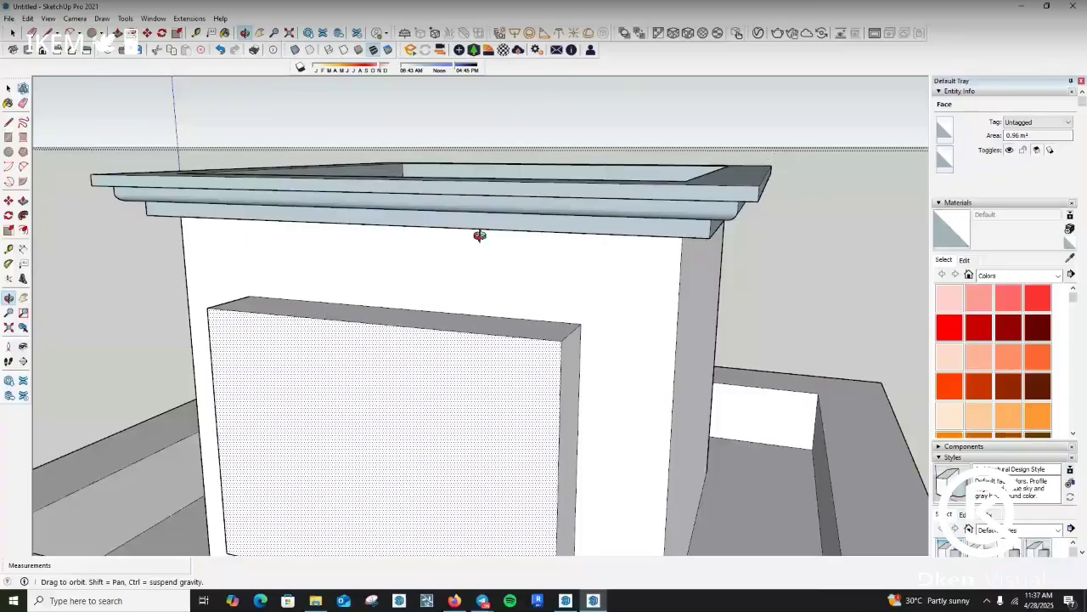
drag(480, 236, 301, 347)
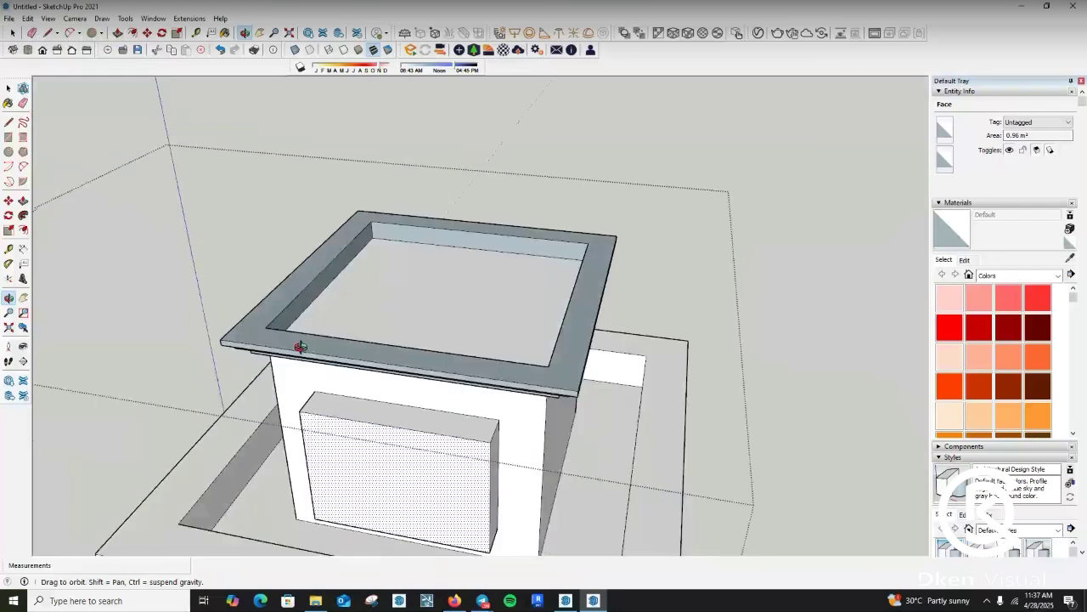
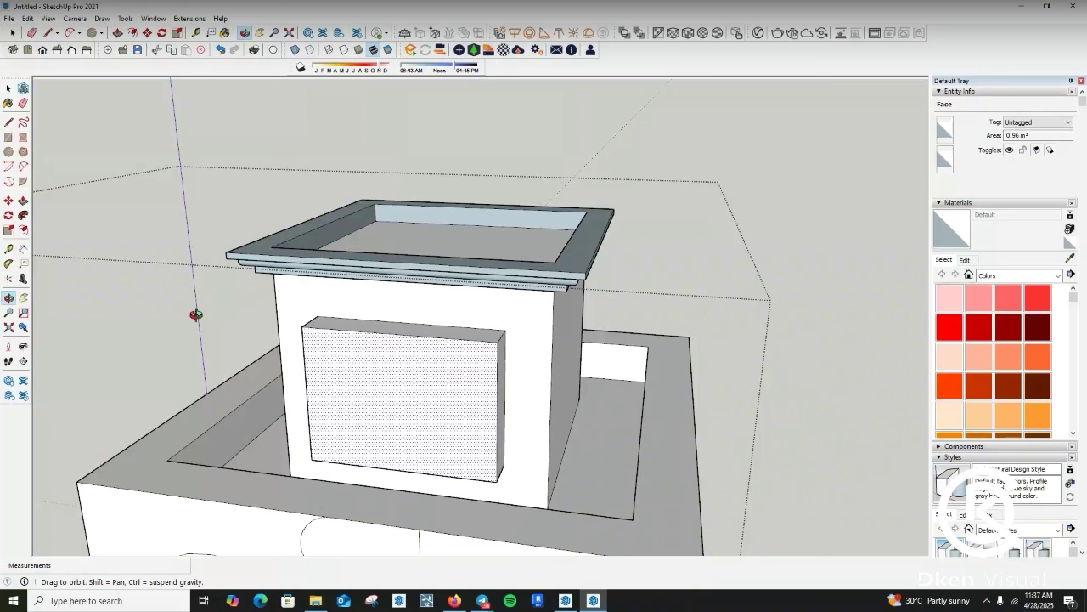
scroll(378, 330, down, 2)
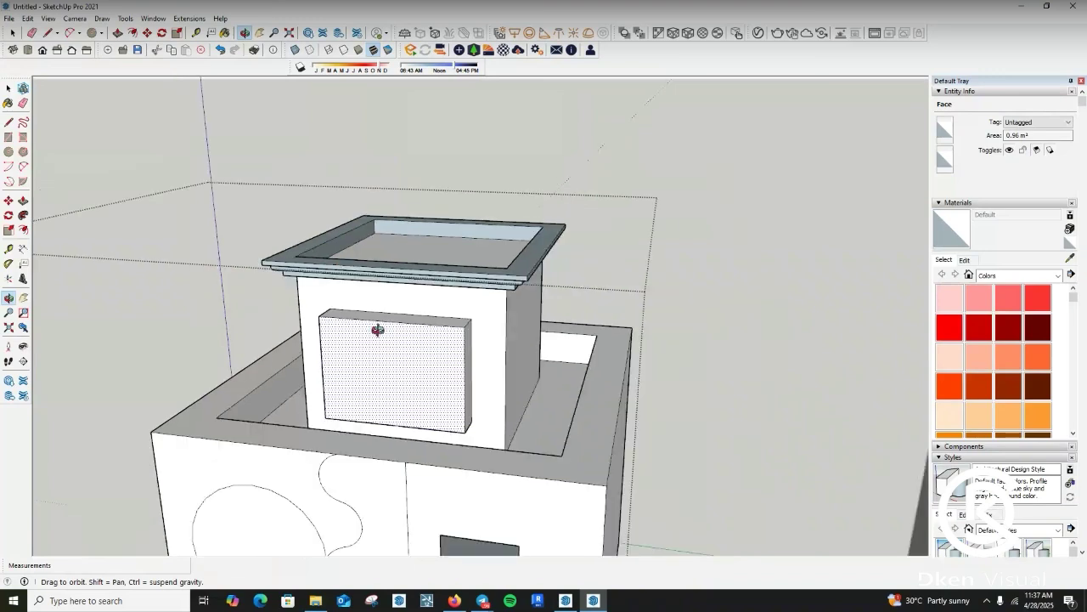
scroll(447, 439, up, 1)
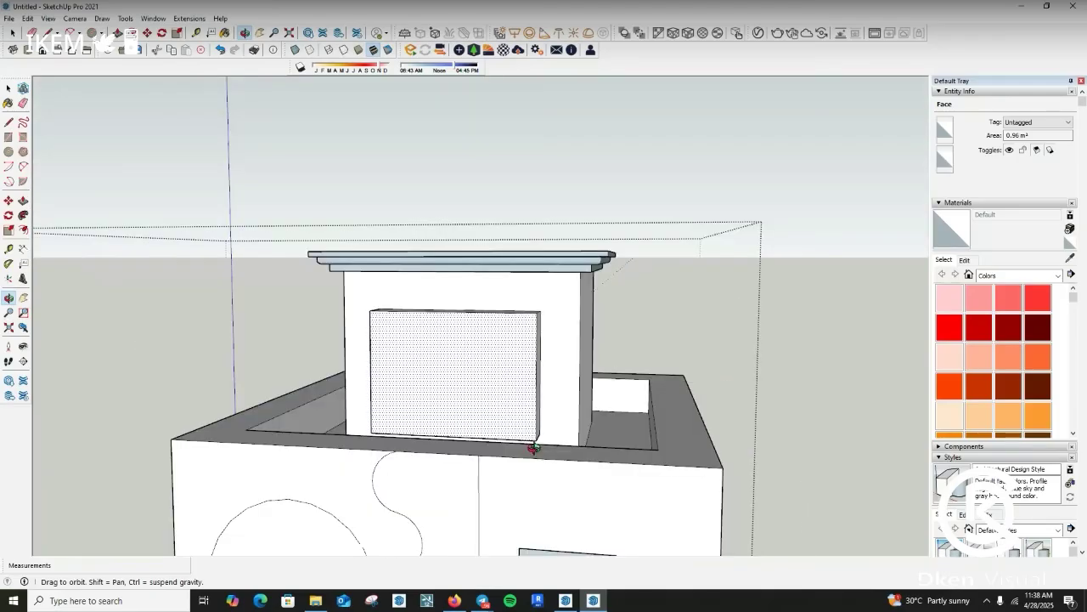
scroll(382, 400, down, 3)
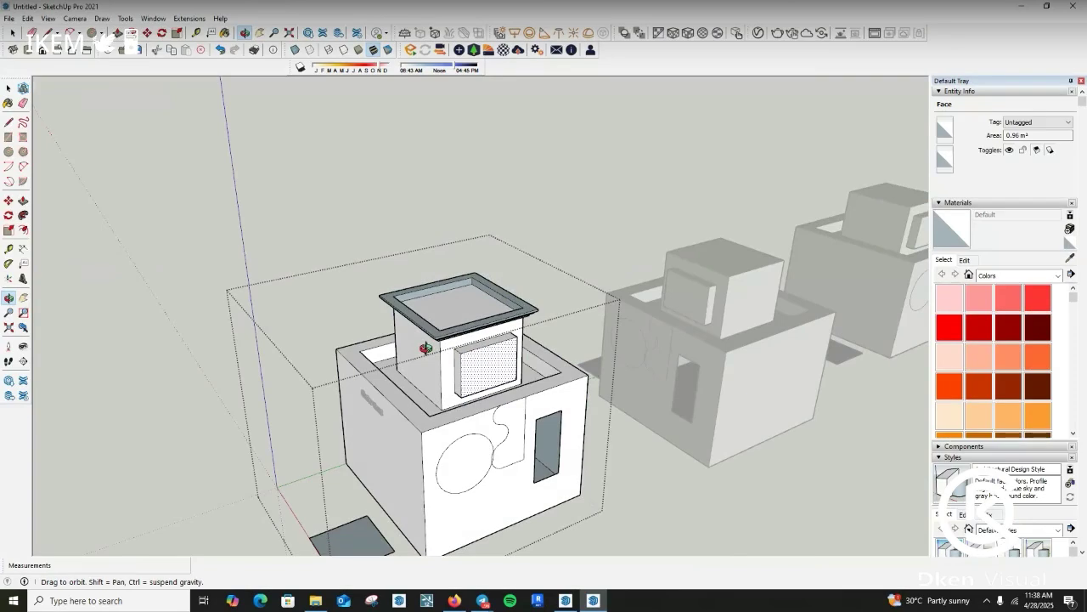
drag(426, 348, 33, 253)
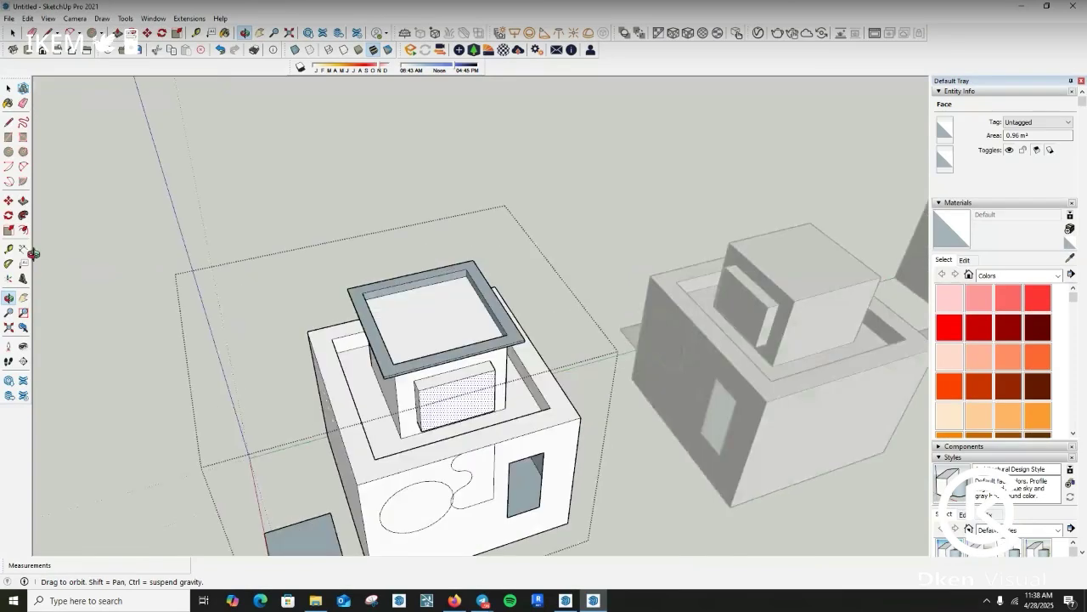
- Draw a six-sided polygon with an inscribed radius of about 695 mm on the ground beside the building
click(23, 153)
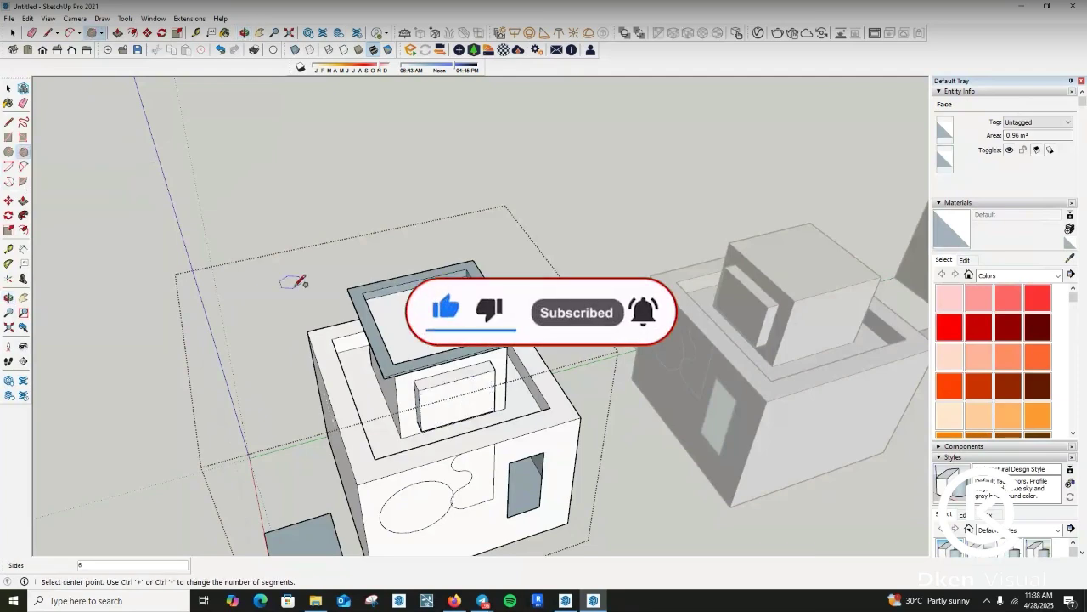
middle_drag(294, 282, 355, 344)
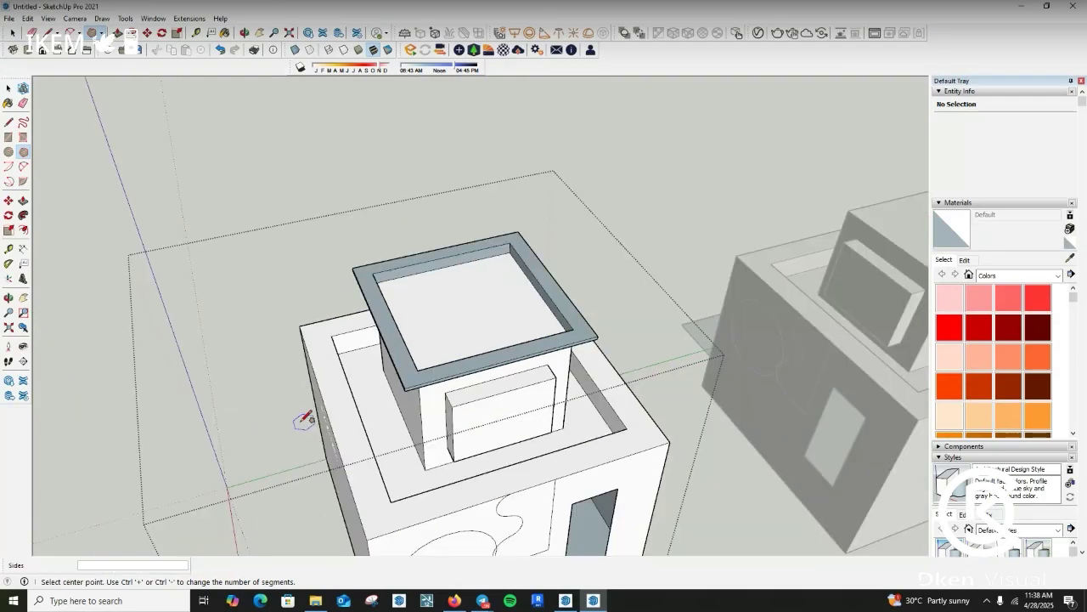
click(248, 411)
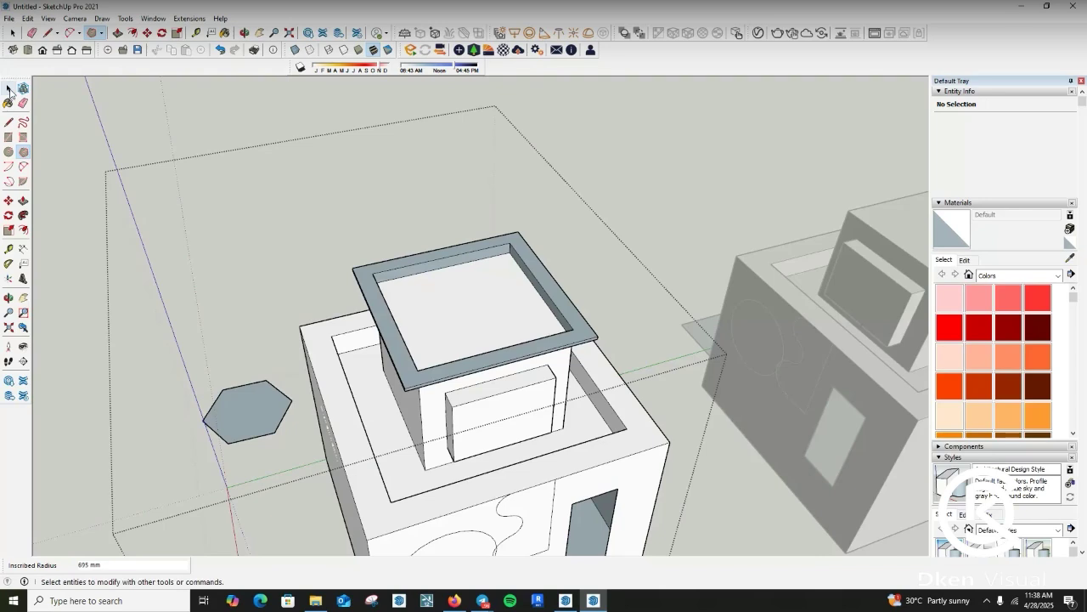
- Extrude the hexagon upward with Push/Pull into a tall prism, with a final pull of about 2263 mm
click(9, 89)
key(p)
click(268, 426)
click(233, 394)
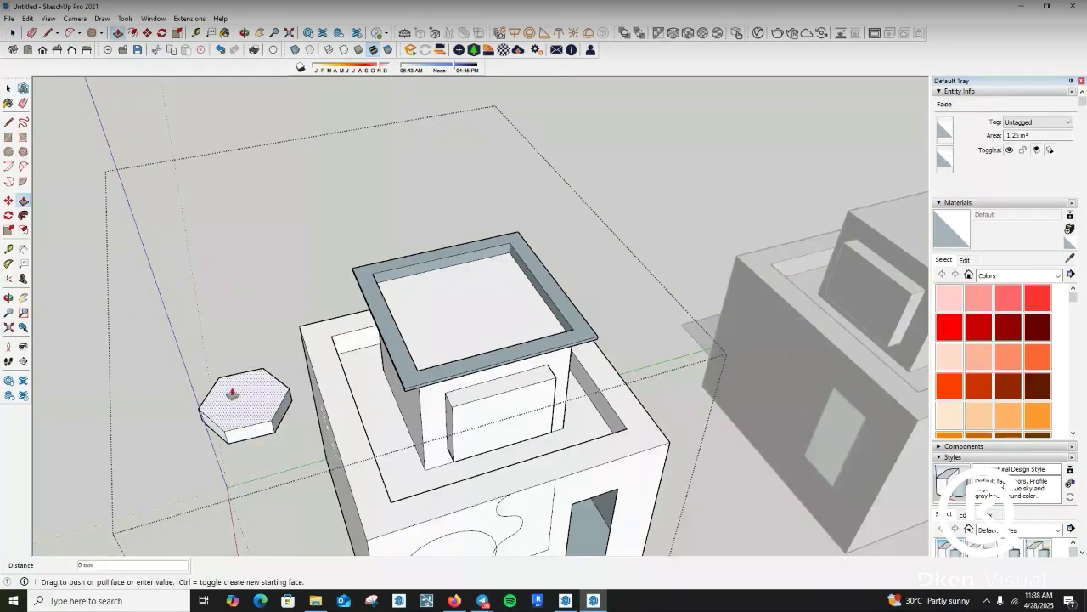
click(232, 392)
click(233, 391)
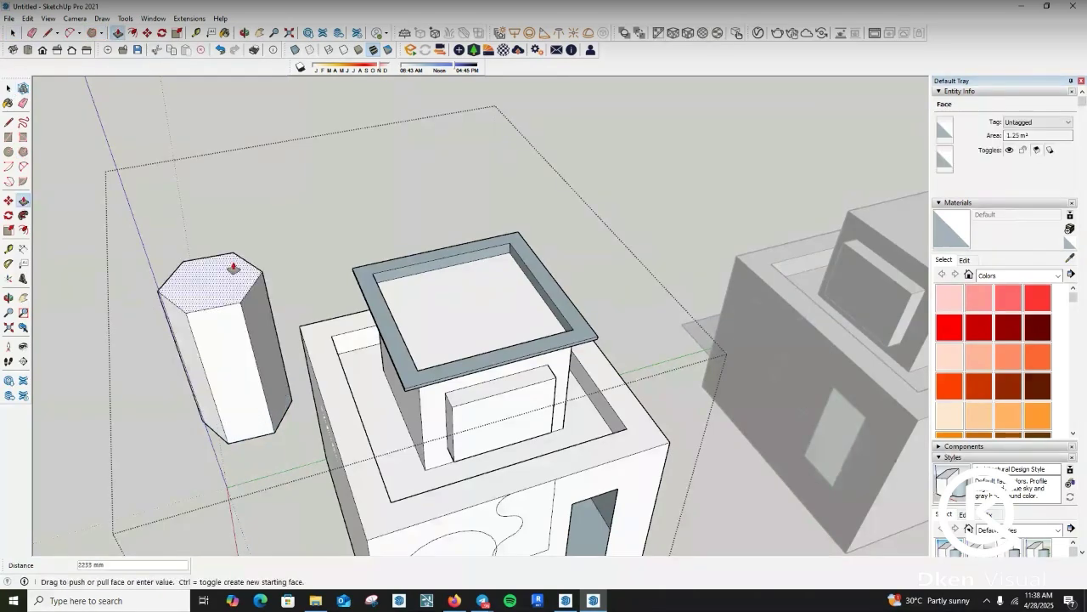
click(233, 268)
scroll(523, 402, down, 2)
scroll(524, 402, down, 1)
- Erase a near top edge of the hexagonal prism with the Eraser and undo the erasure
click(9, 201)
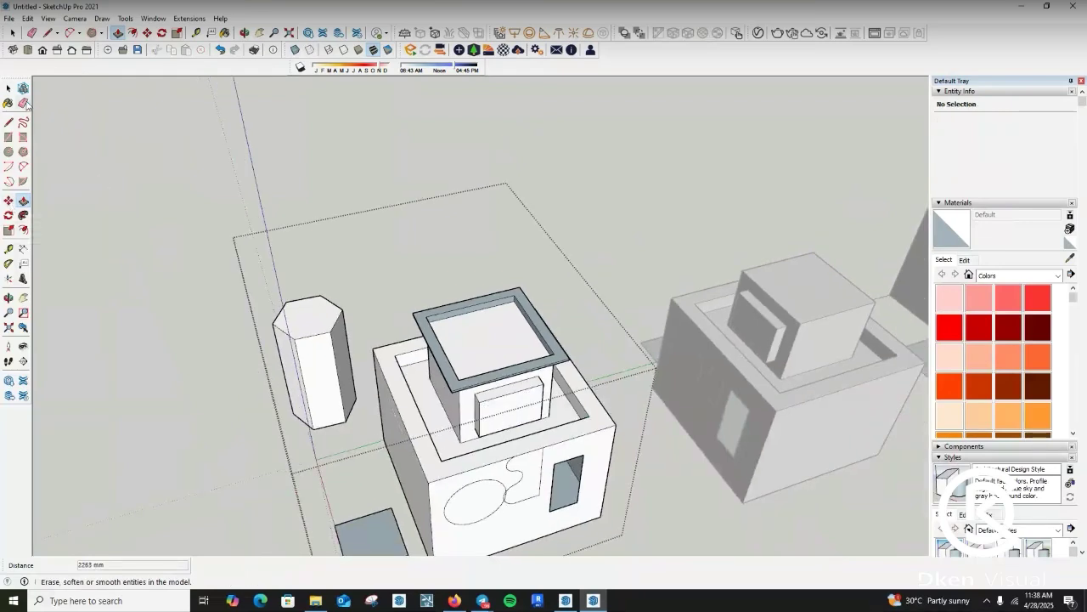
click(23, 103)
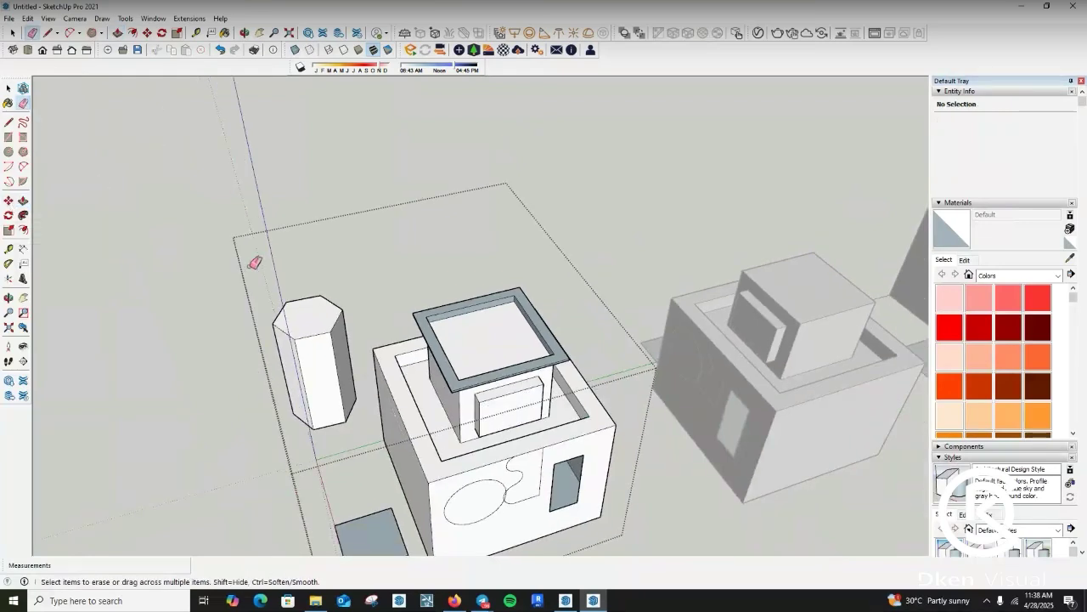
scroll(255, 262, up, 2)
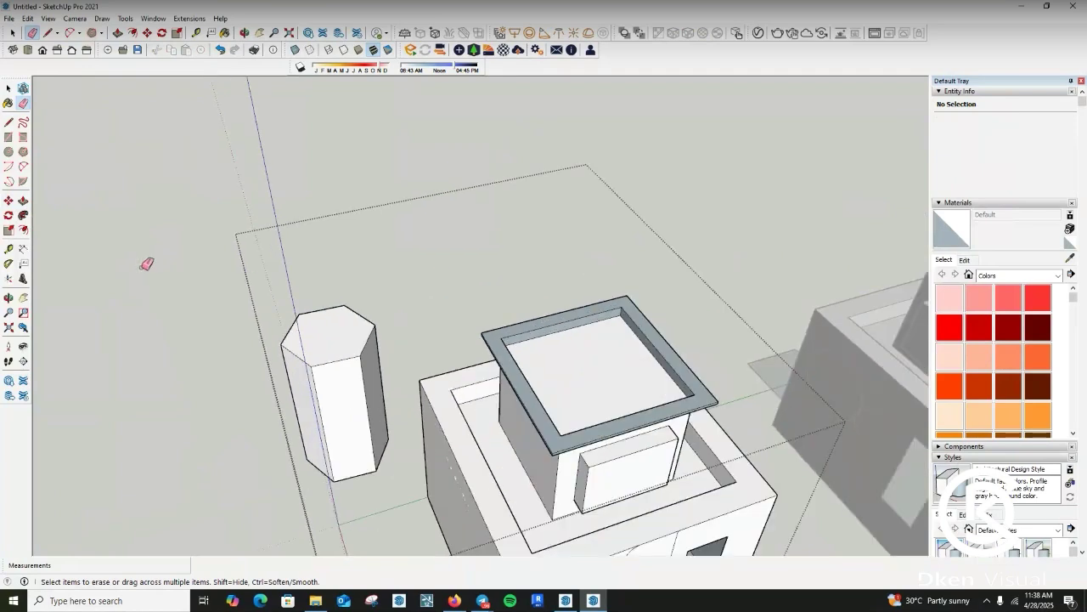
scroll(111, 255, down, 1)
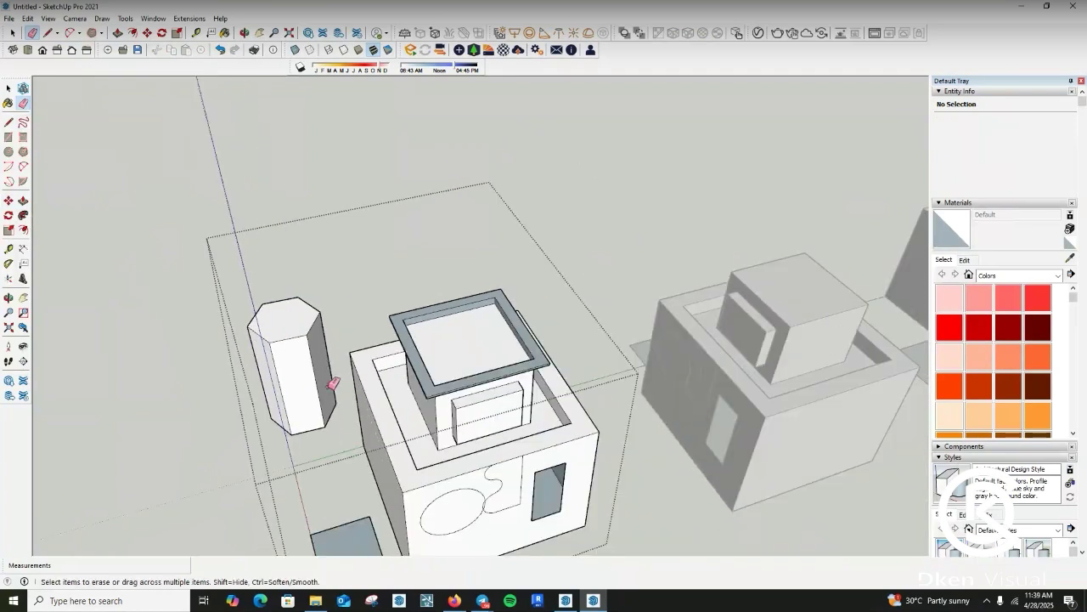
scroll(331, 383, up, 2)
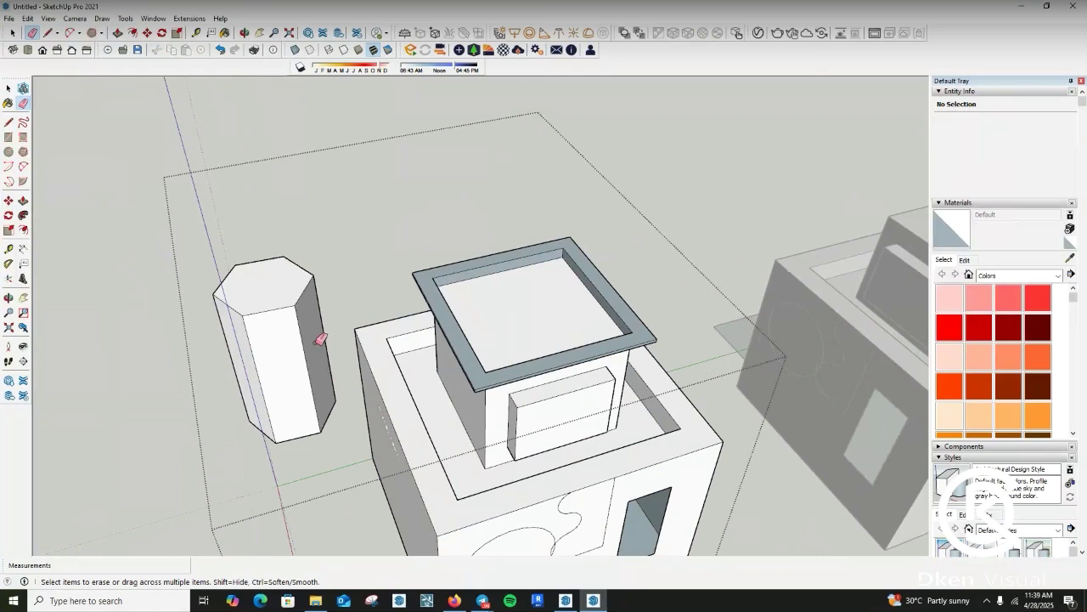
scroll(322, 338, up, 3)
scroll(323, 290, down, 2)
scroll(258, 315, up, 2)
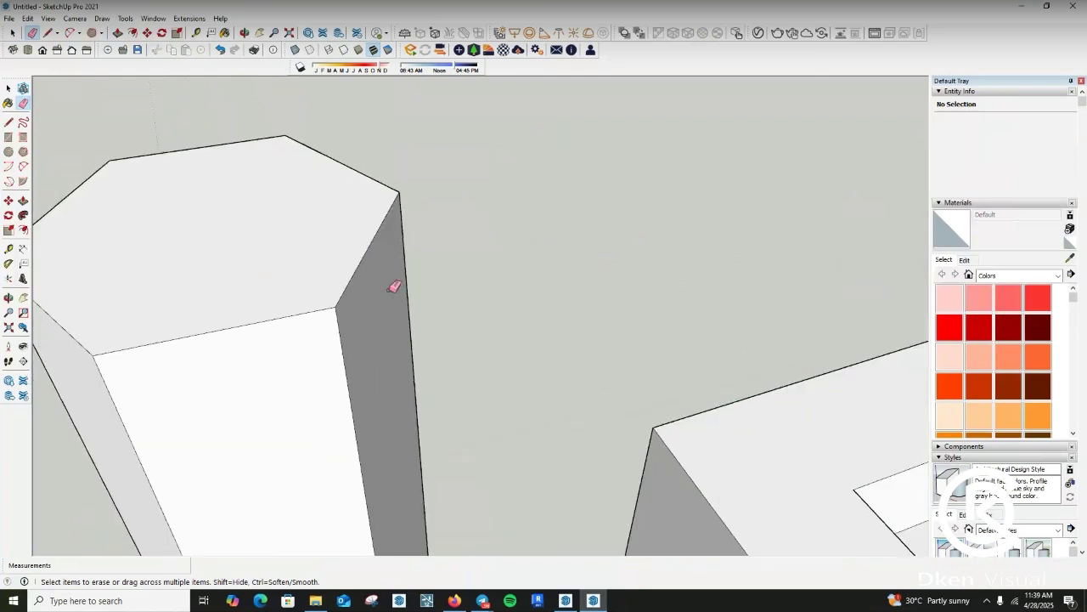
scroll(395, 287, down, 2)
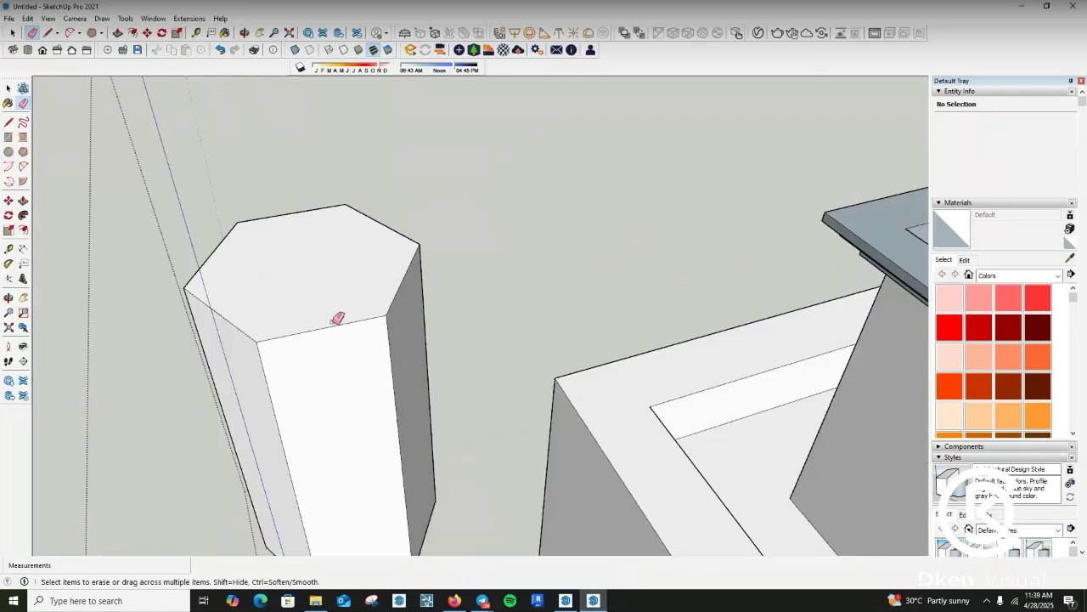
drag(340, 320, 349, 316)
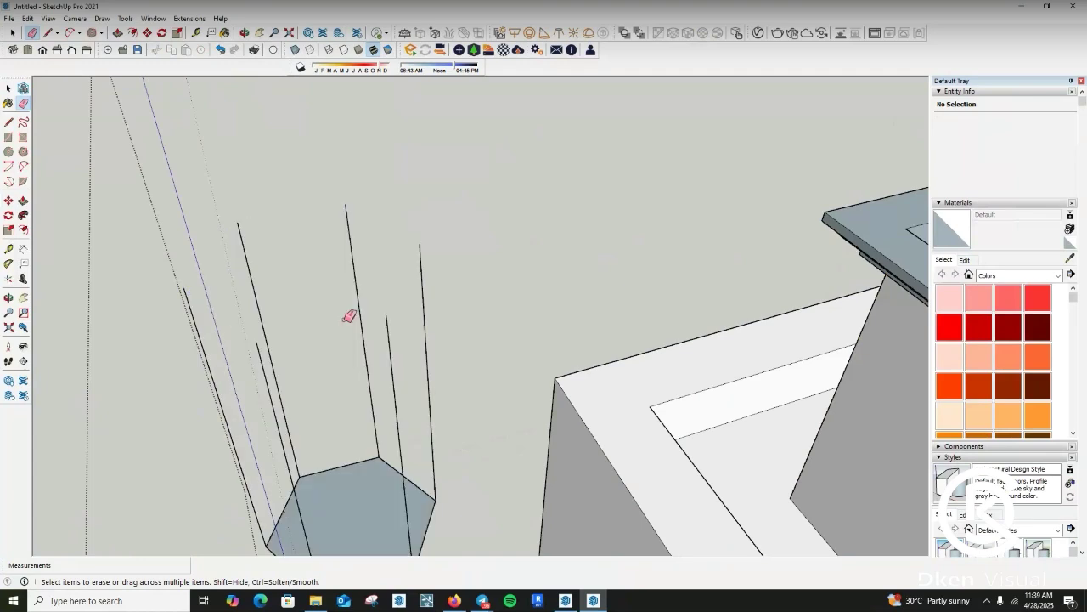
middle_drag(349, 316, 419, 341)
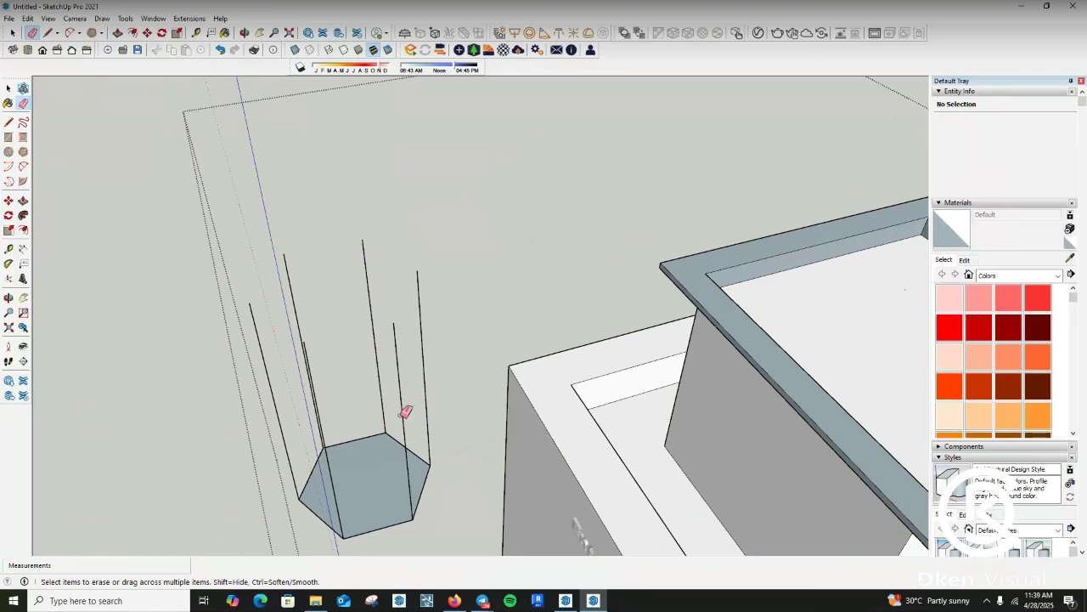
key(ctrl+z)
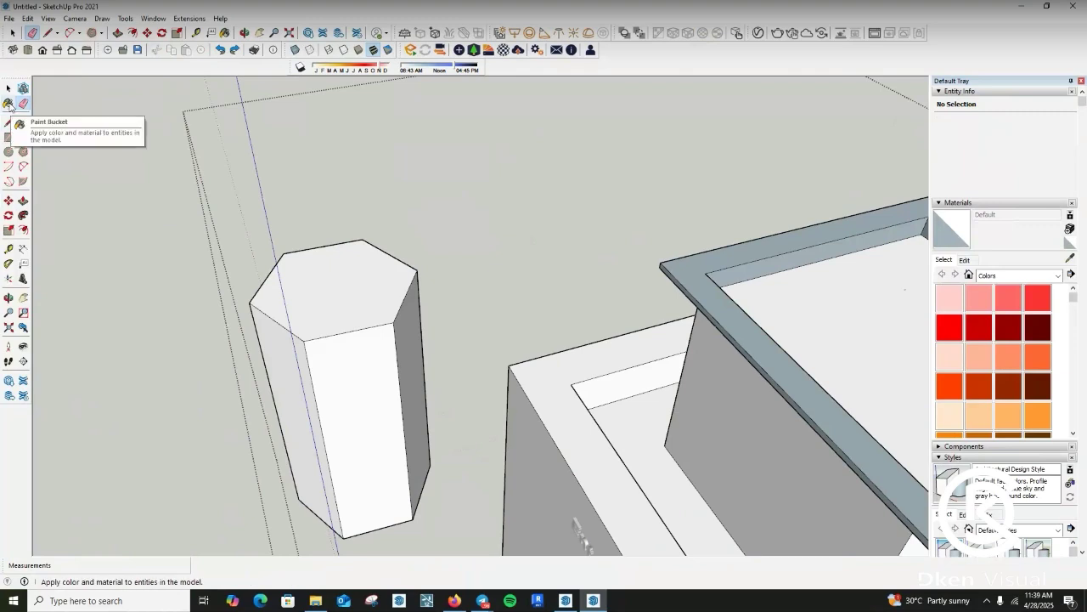
- Paint the hexagonal prism's front face turquoise and its adjacent left side face dark teal Color H08
click(8, 103)
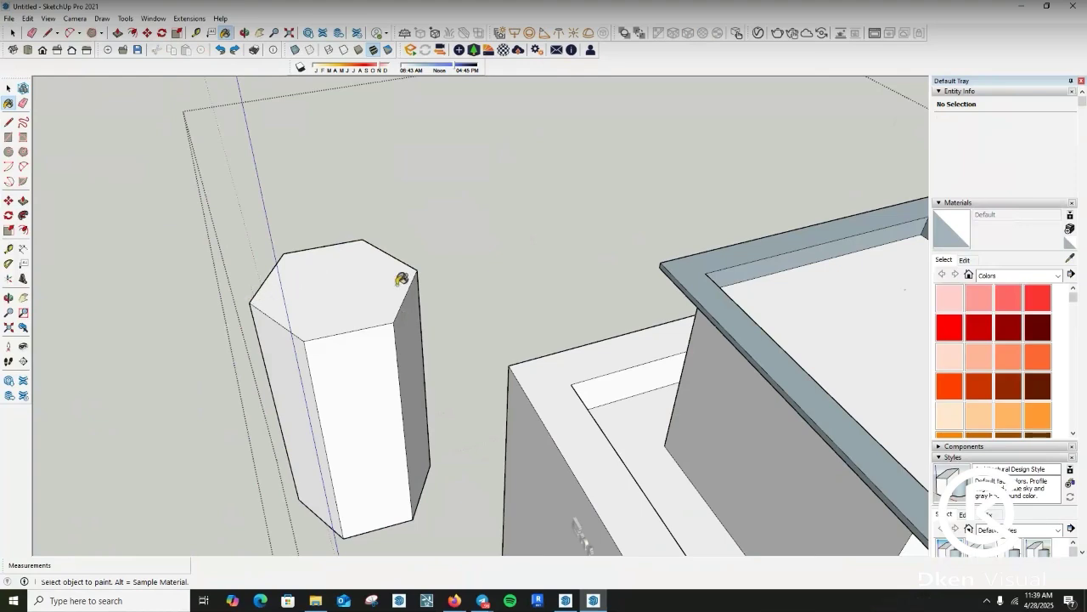
scroll(401, 278, down, 3)
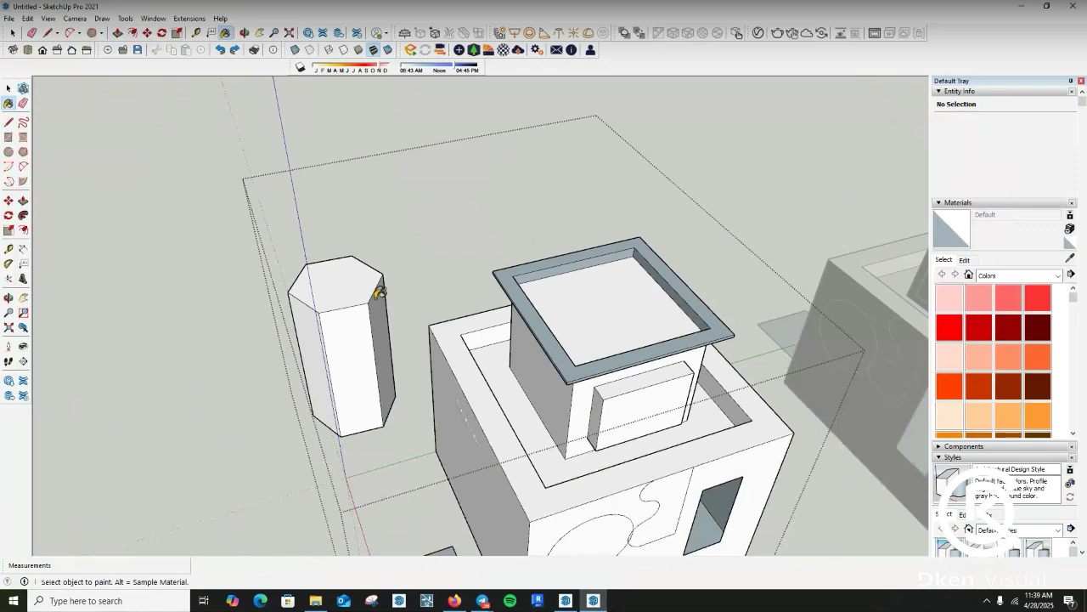
scroll(382, 297, down, 3)
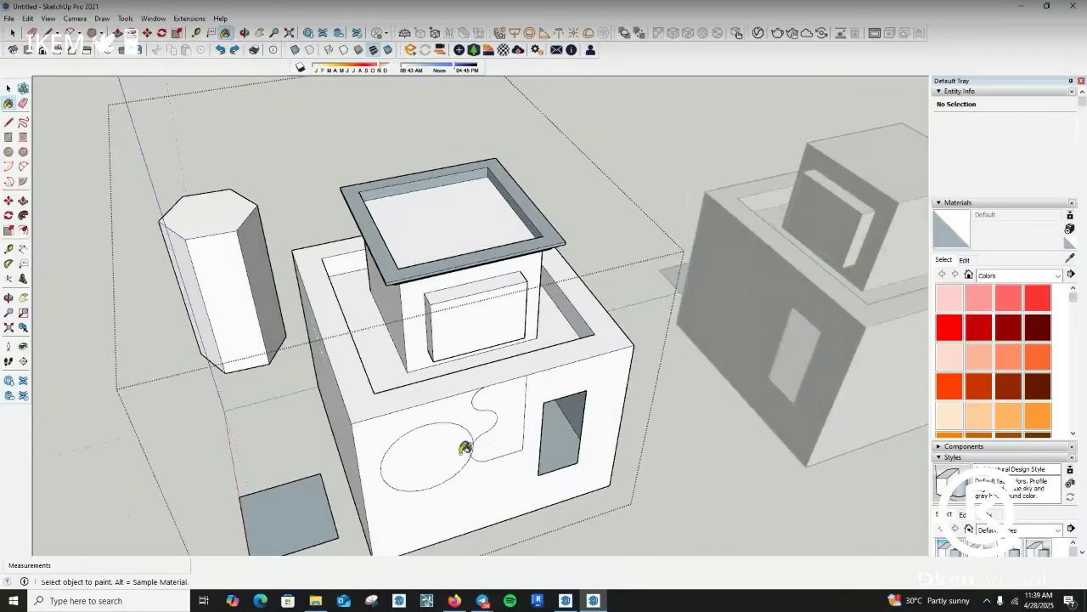
scroll(988, 357, down, 5)
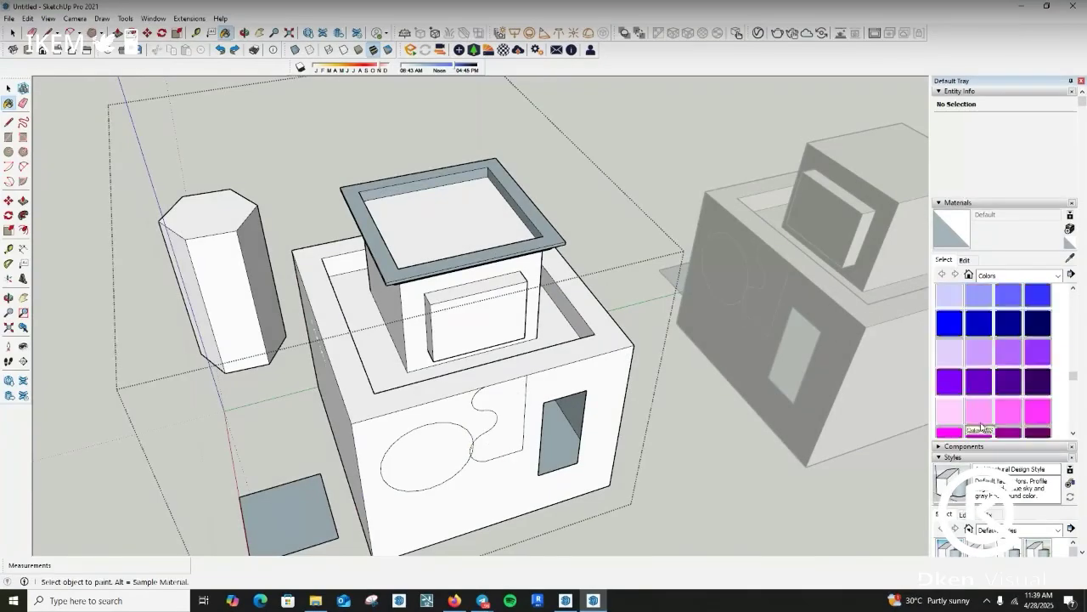
scroll(988, 357, up, 4)
click(979, 331)
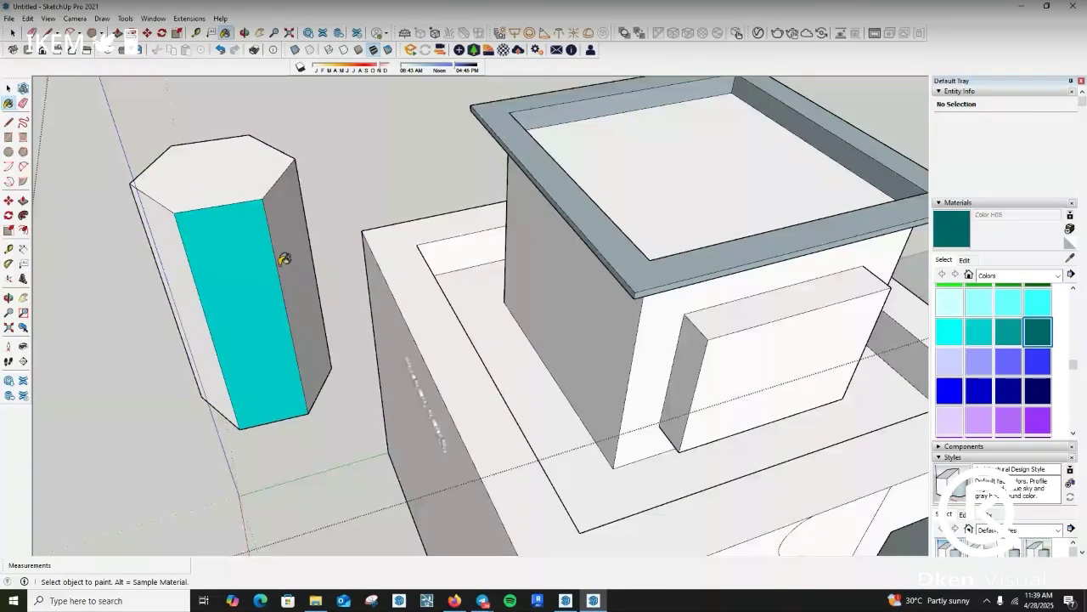
click(185, 298)
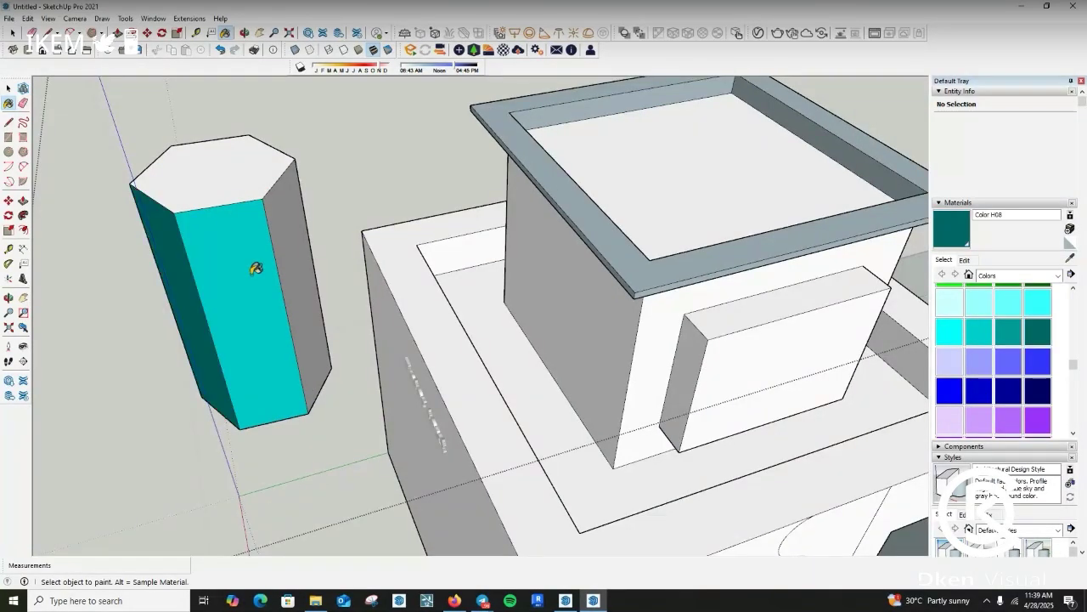
- Paint the prism's right side and top faces and the building's front wall, including its circle, with Color H08
scroll(520, 374, down, 4)
scroll(263, 267, up, 4)
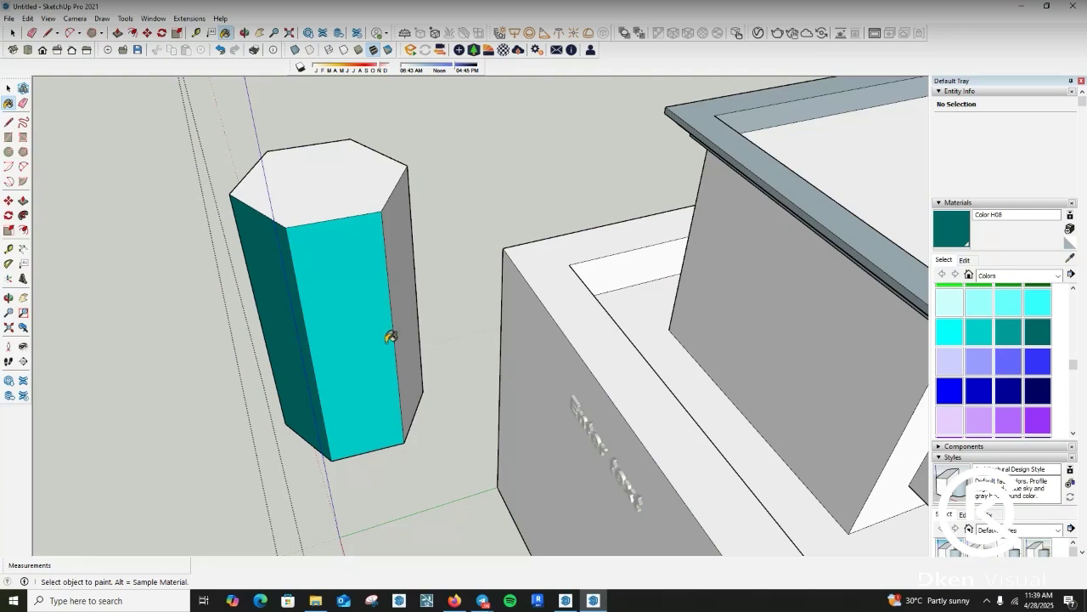
click(400, 238)
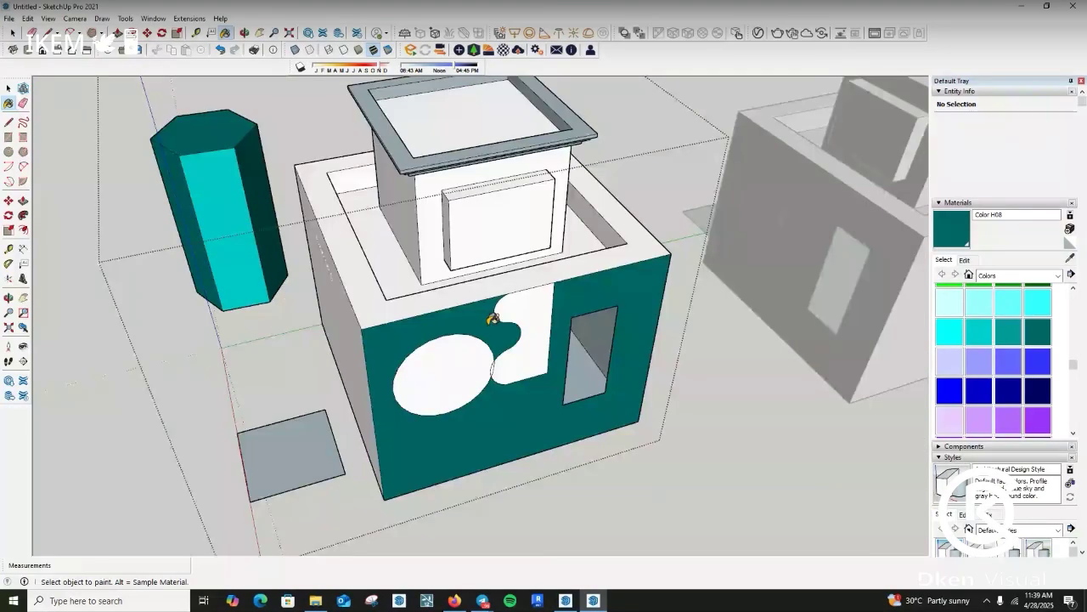
click(483, 342)
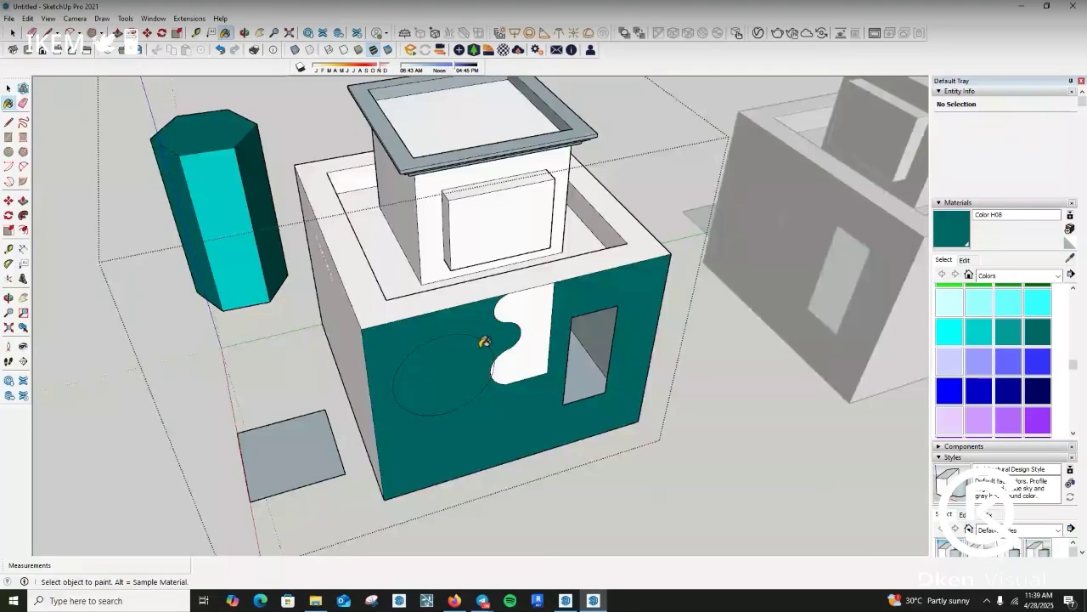
- Paint the circle and the adjoining curved shape on the front wall with the light purple Color J02
click(986, 418)
click(432, 369)
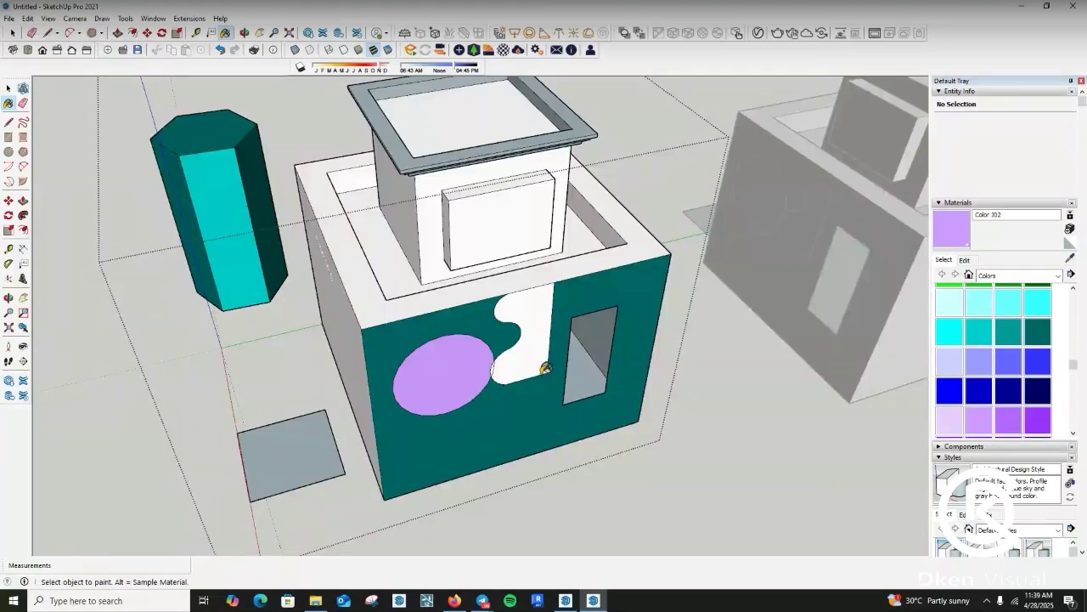
scroll(545, 369, up, 2)
click(544, 334)
scroll(600, 448, down, 3)
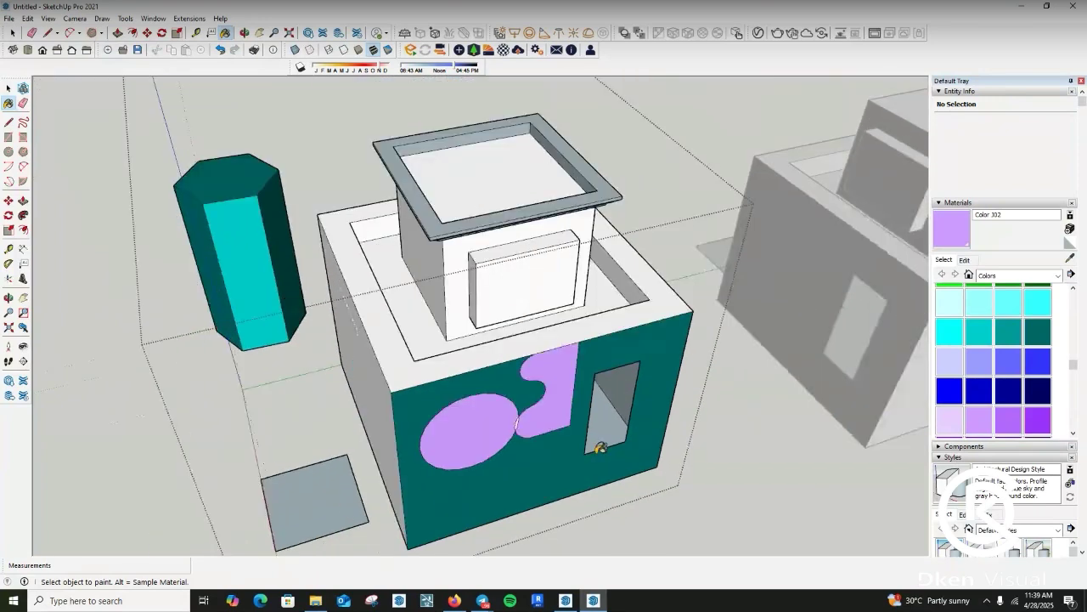
- Paint the raised panel's front face, the lower block's top rim and the upper block's left wall with blue Color I05
click(950, 391)
click(508, 286)
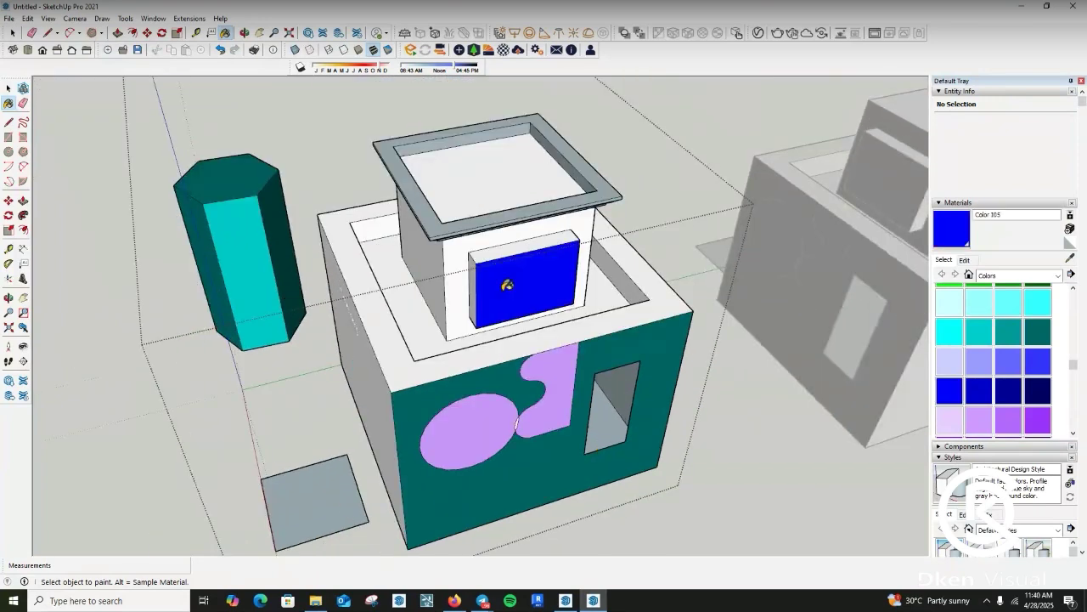
scroll(429, 269, up, 3)
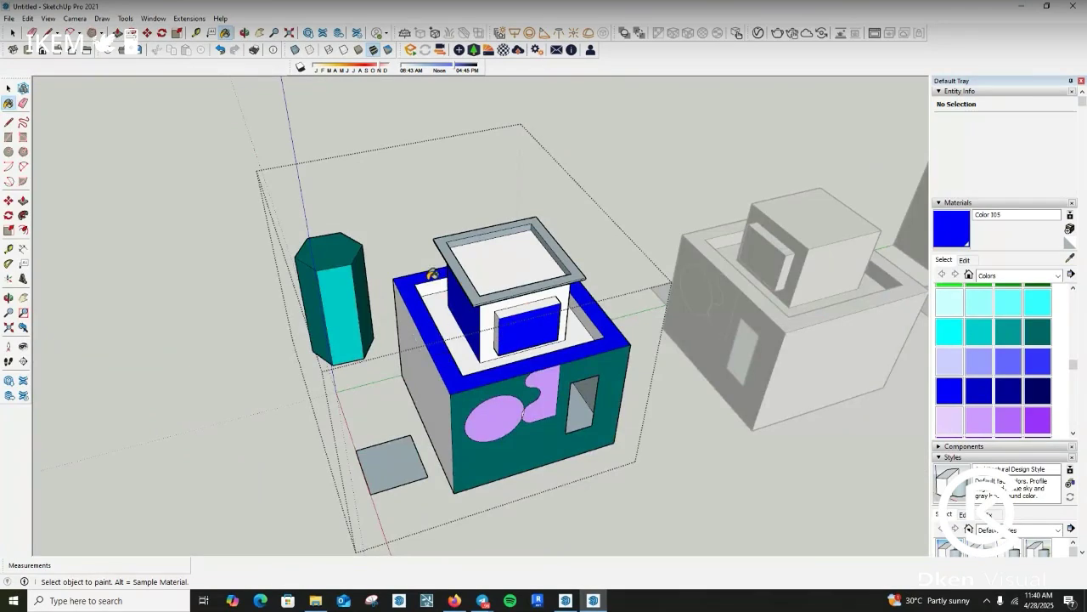
- Turn on shadows and set the sun to a mid-year date and a time shortly before noon
click(299, 68)
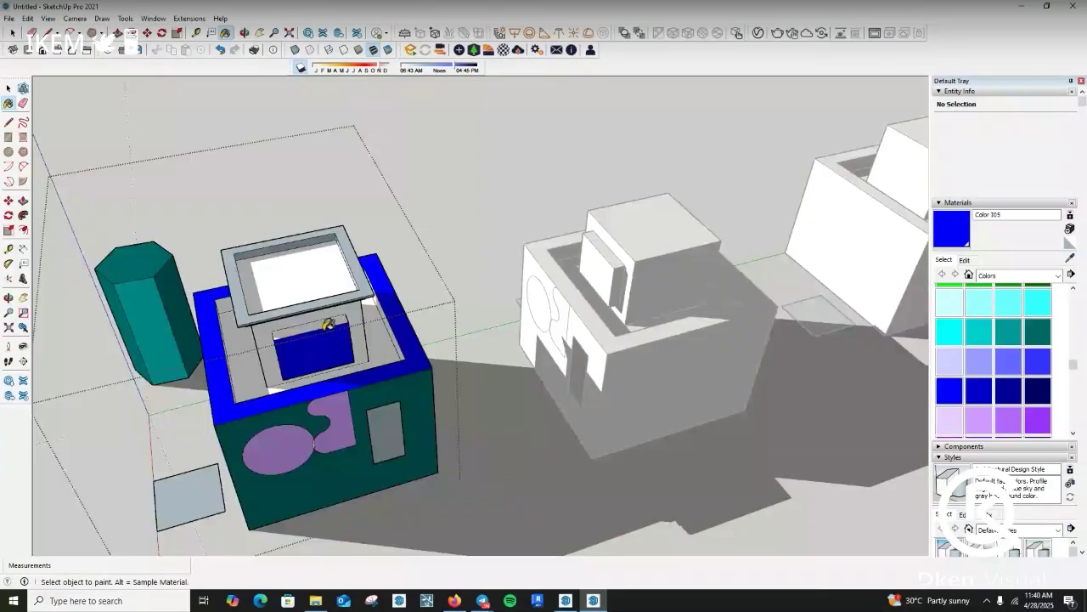
click(345, 68)
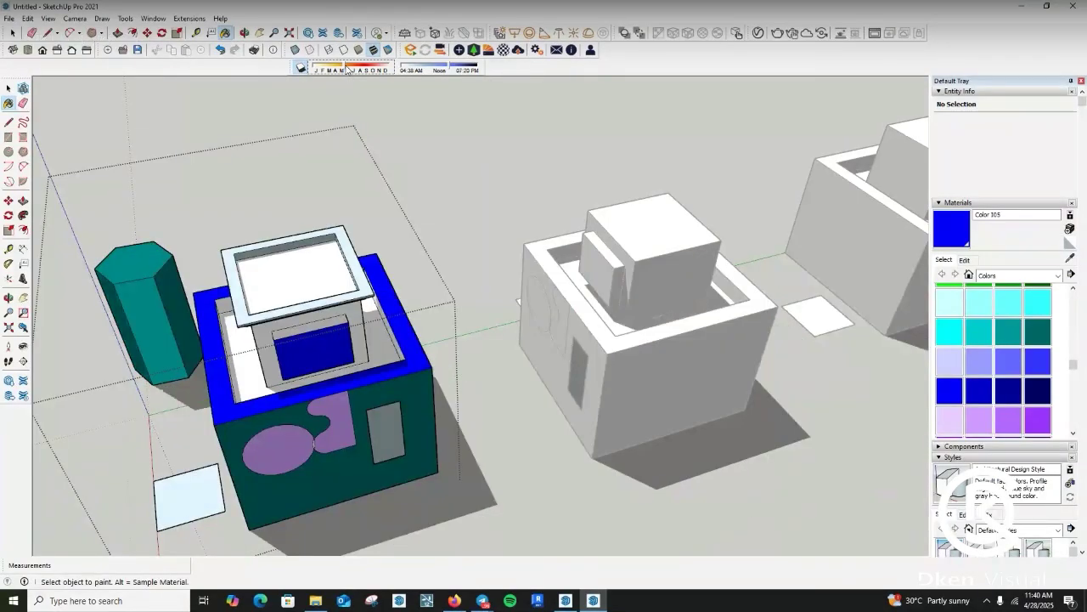
scroll(412, 195, down, 3)
drag(345, 68, 345, 67)
click(428, 69)
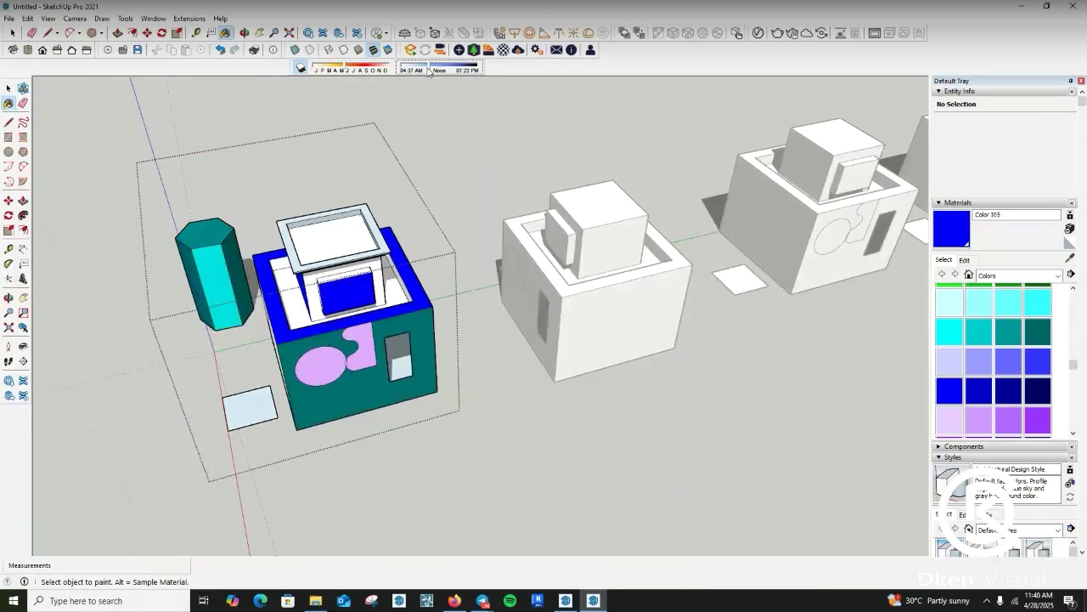
drag(428, 72, 435, 69)
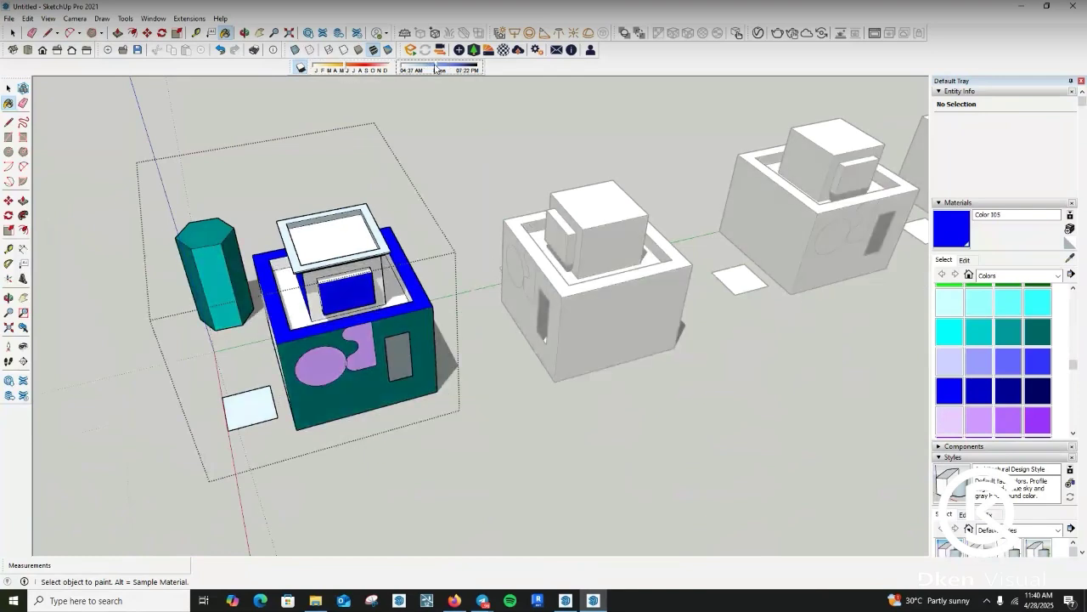
click(349, 66)
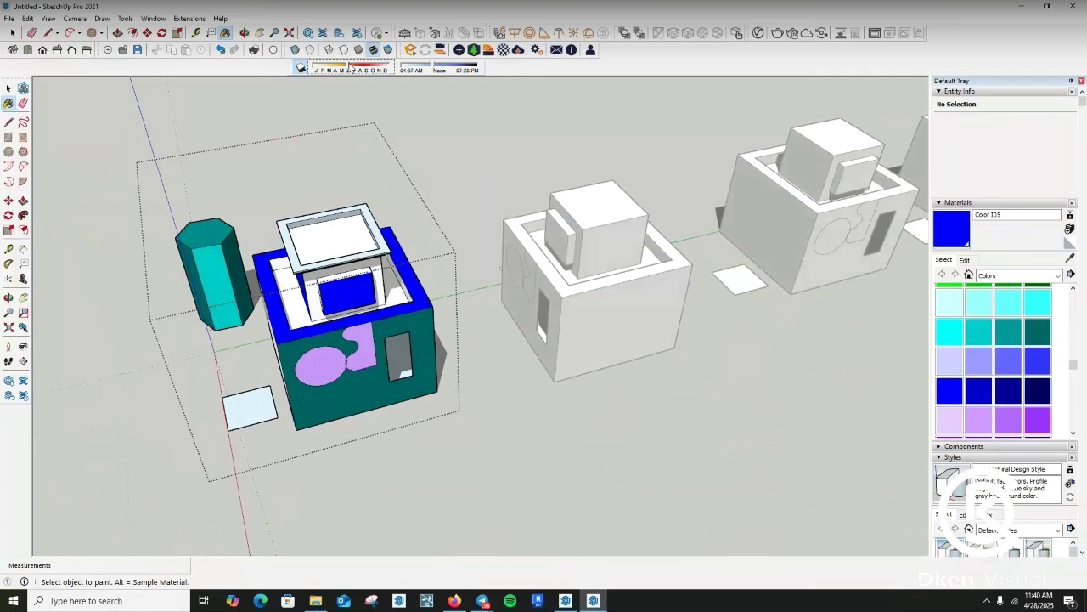
- Leave the Paint Bucket, close the building's editing context and turn the shadows off
key(space)
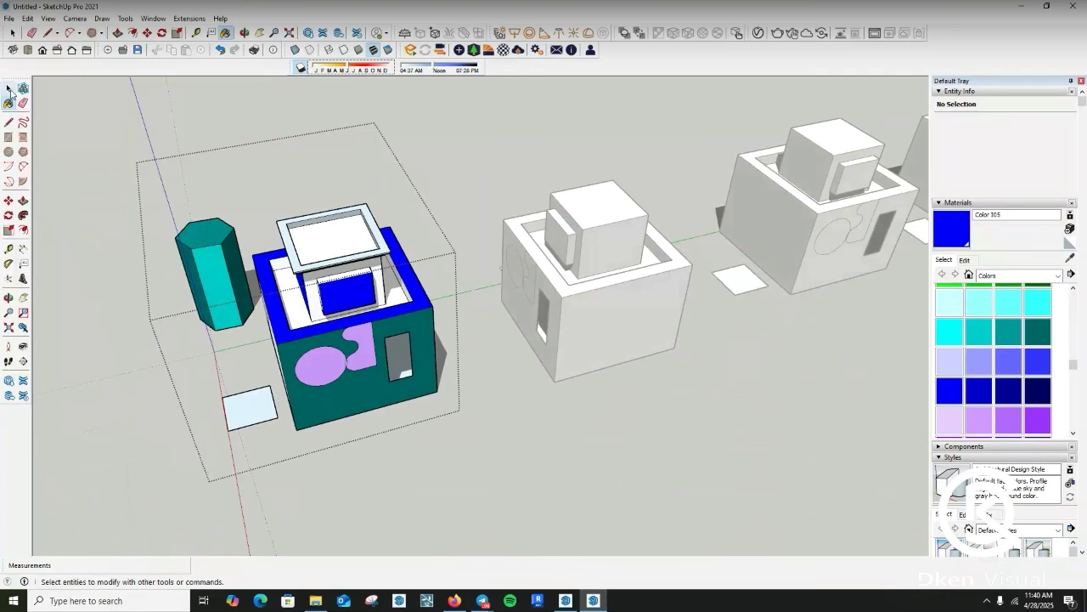
click(125, 238)
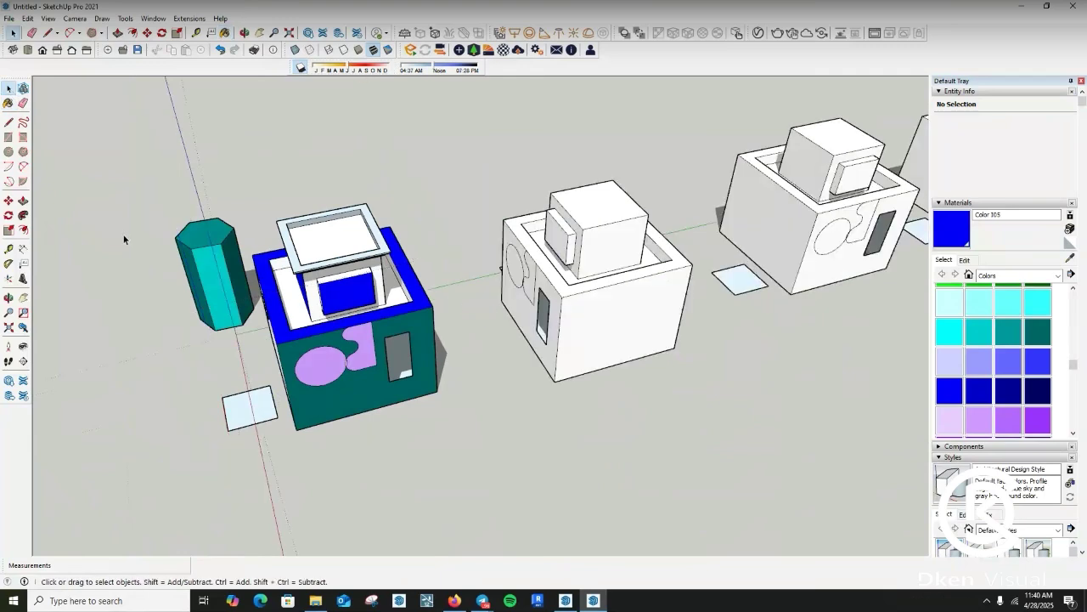
middle_drag(123, 235, 246, 385)
scroll(246, 385, up, 2)
click(300, 67)
- Examine the whole row of building copies from the front and from above
scroll(376, 354, down, 3)
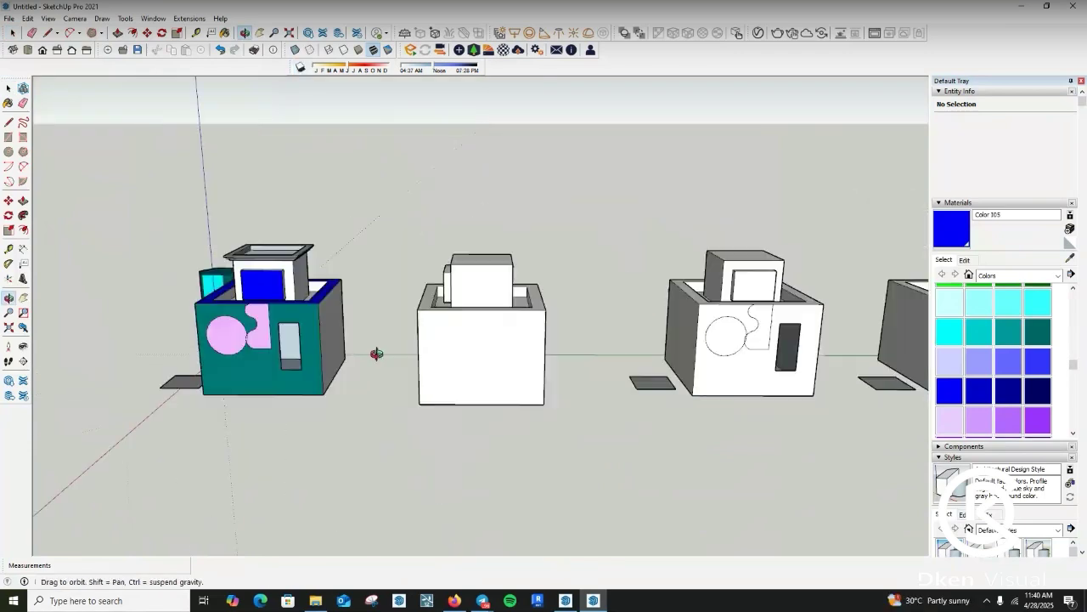
middle_drag(376, 354, 419, 375)
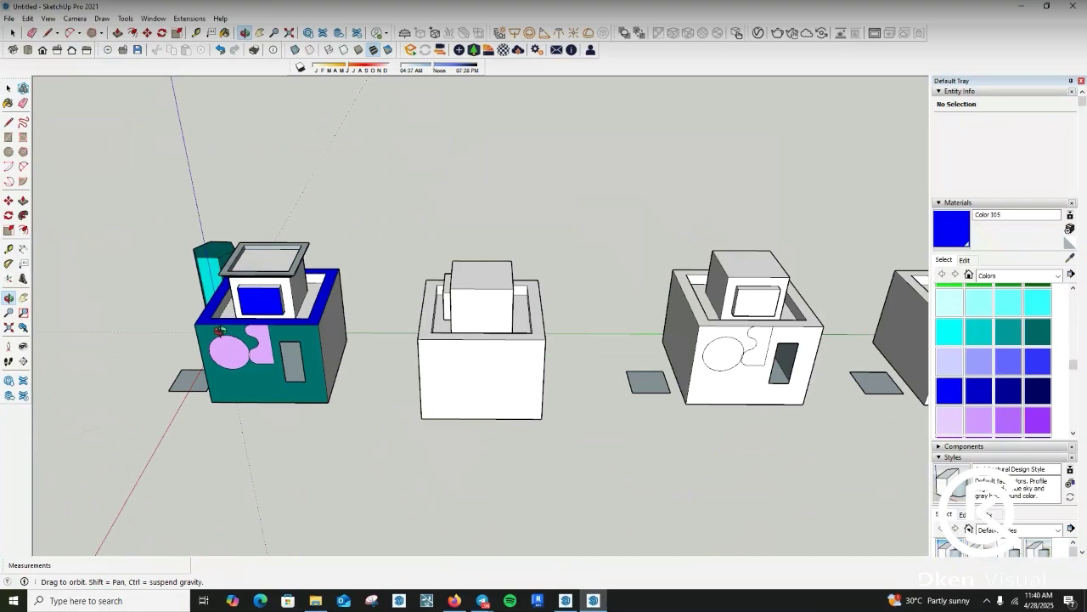
drag(360, 418, 348, 423)
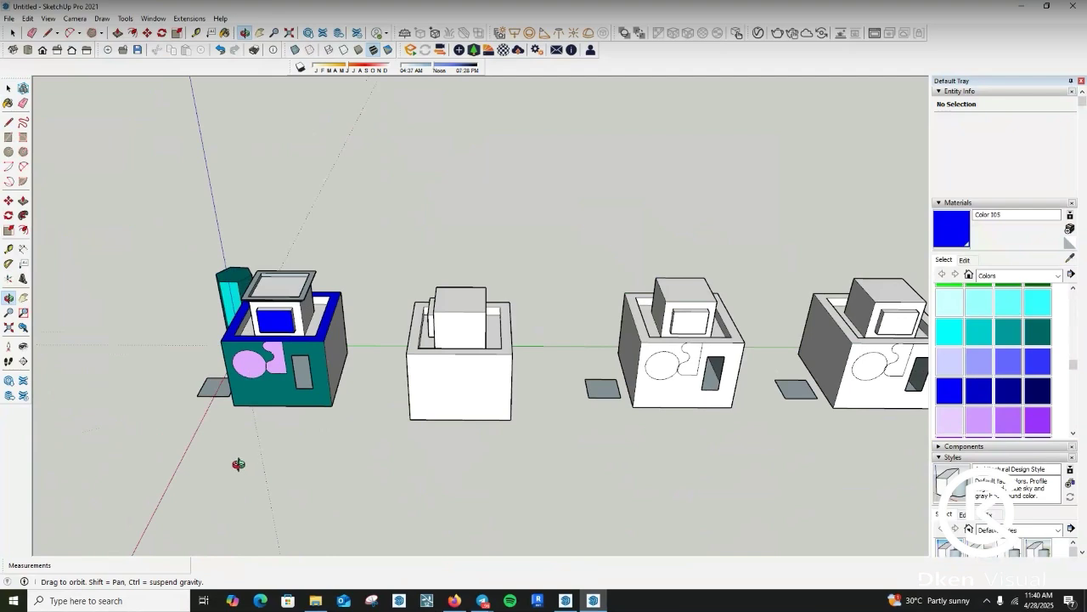
drag(617, 229, 481, 342)
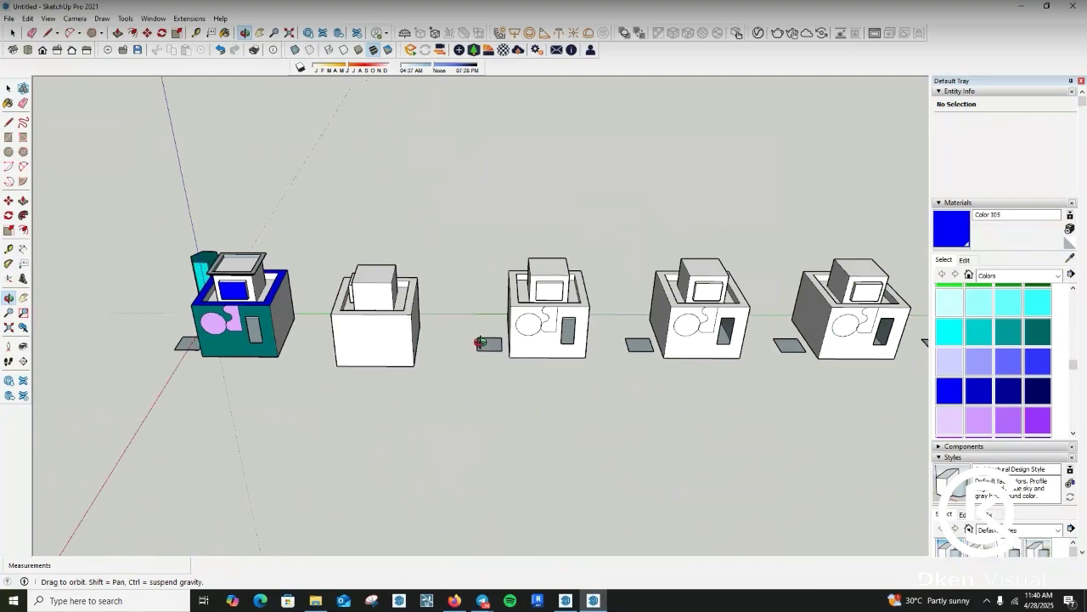
drag(398, 345, 684, 321)
key(space)
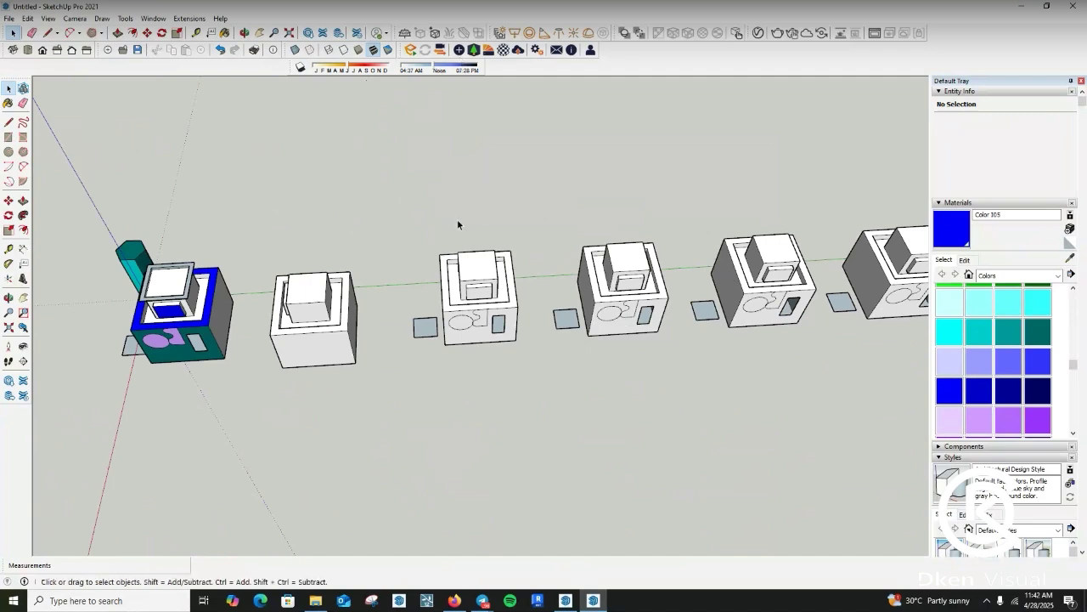
- Switch to File Explorer and look through the Documents folder for the SHELLSCHEME booth project folder
click(315, 600)
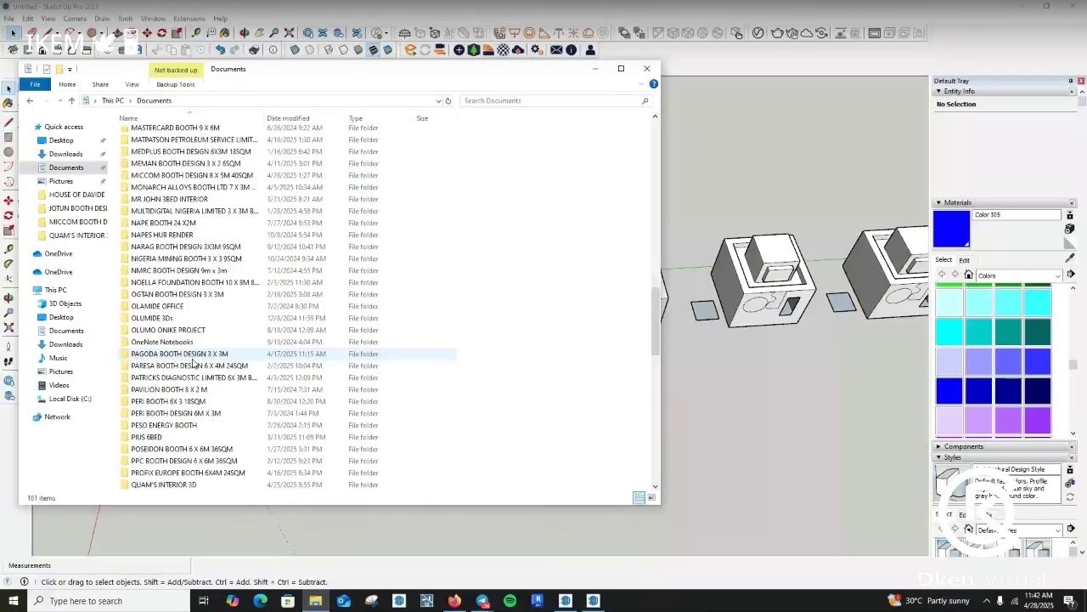
scroll(194, 362, down, 6)
scroll(193, 362, down, 10)
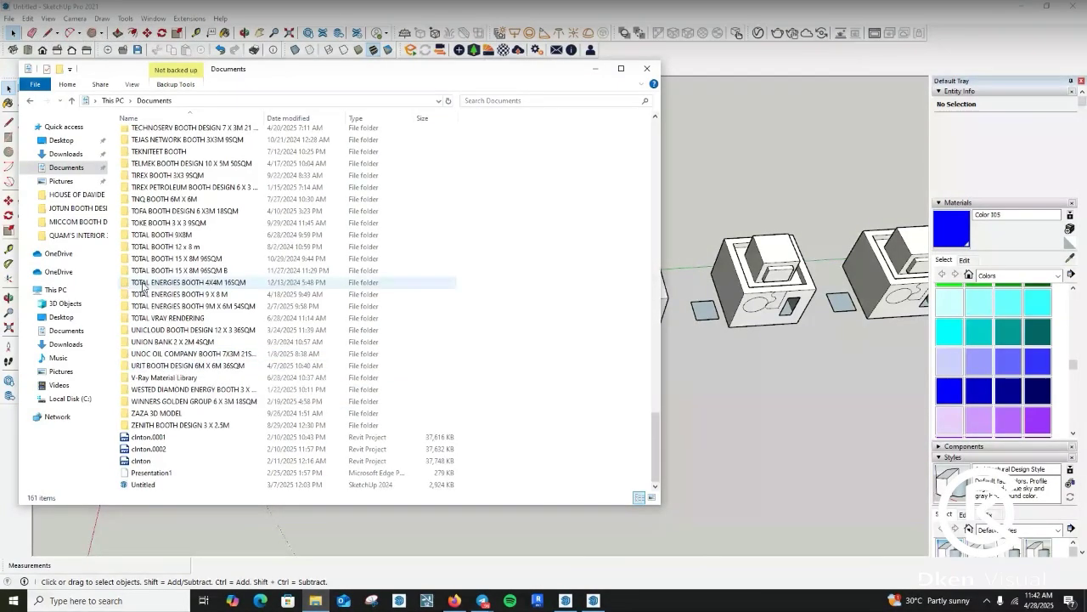
scroll(144, 286, up, 1)
scroll(144, 287, up, 2)
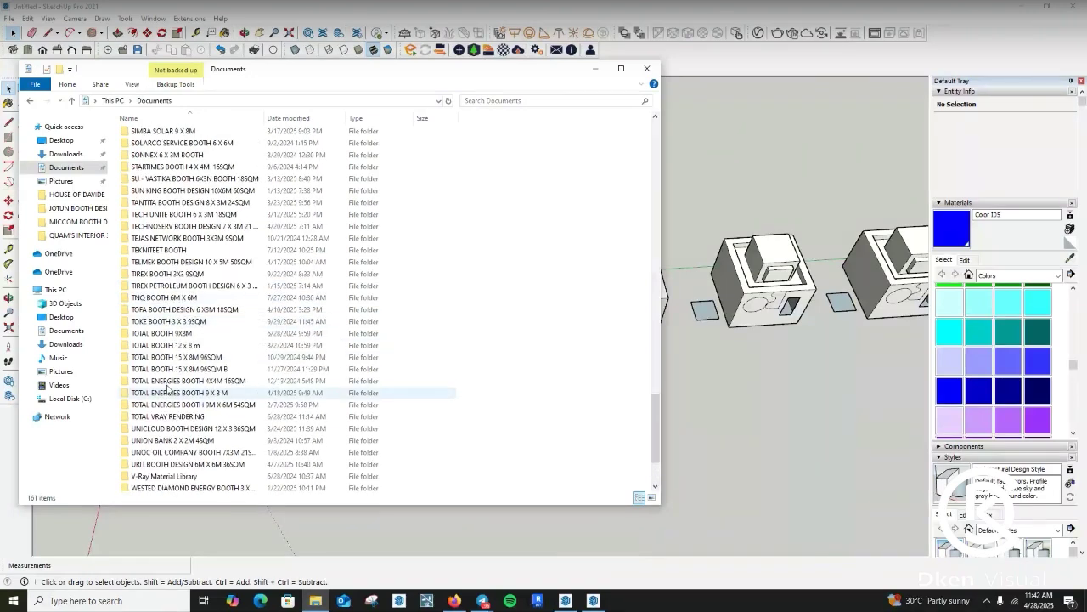
scroll(154, 346, up, 3)
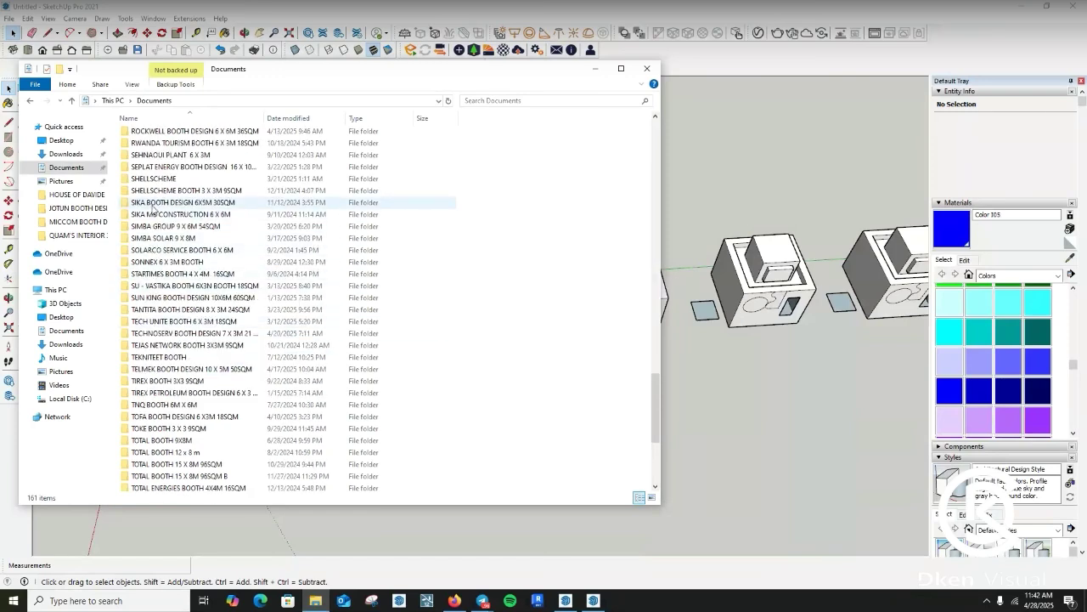
double_click(153, 198)
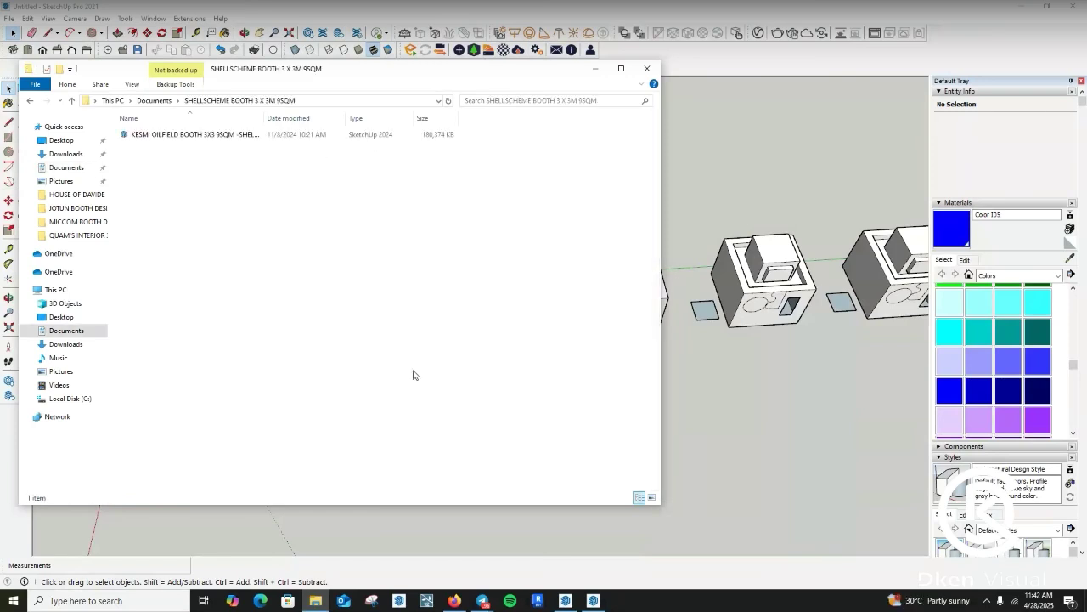
click(152, 101)
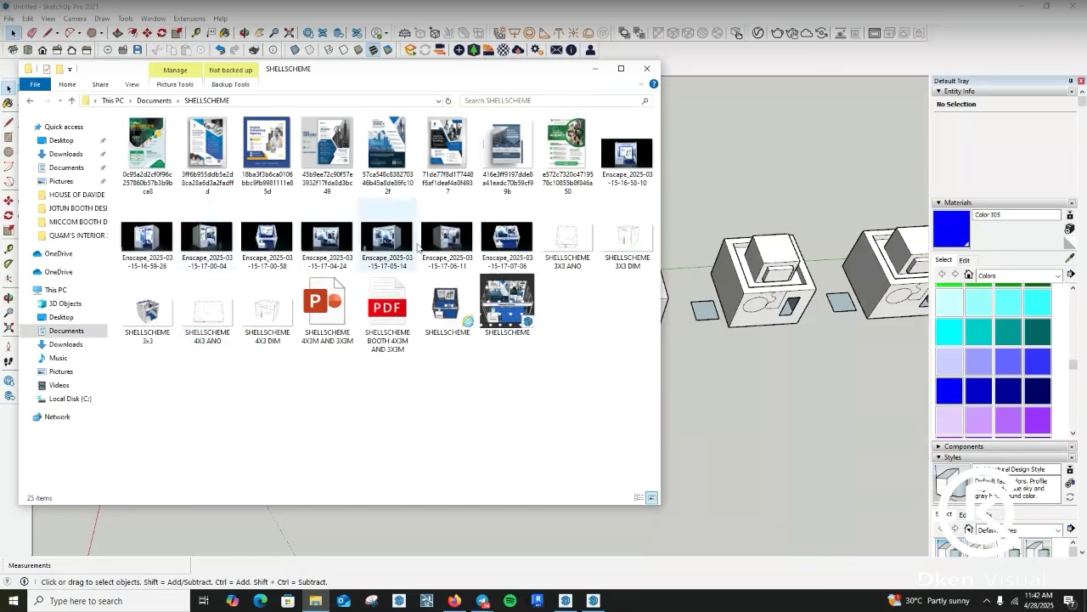
- View the booth render images in the SHELLSCHEME folder as references for the 3 x 3 m shell scheme
click(447, 238)
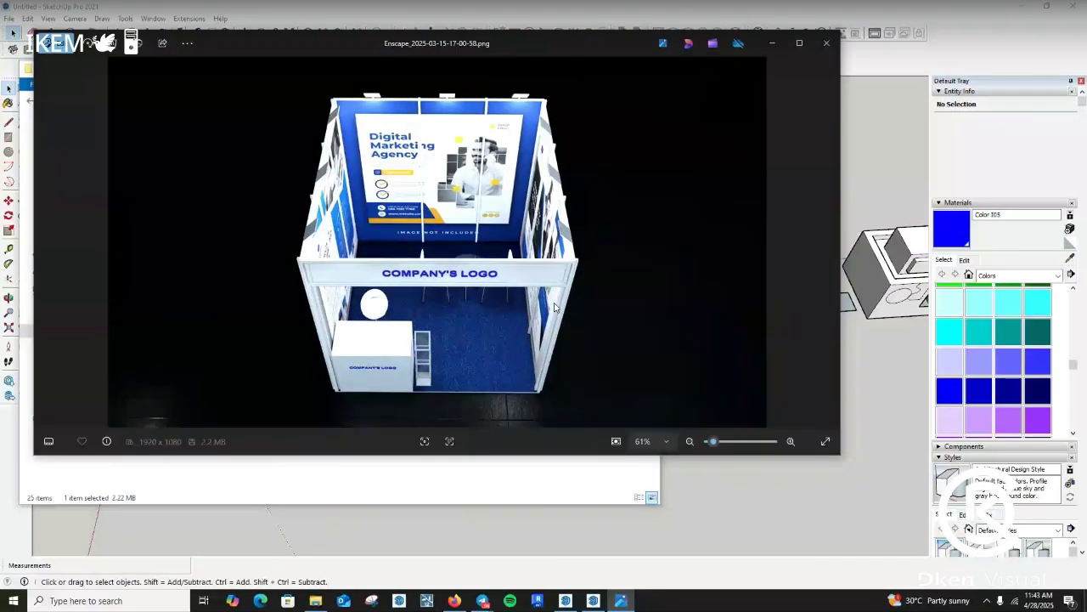
click(822, 43)
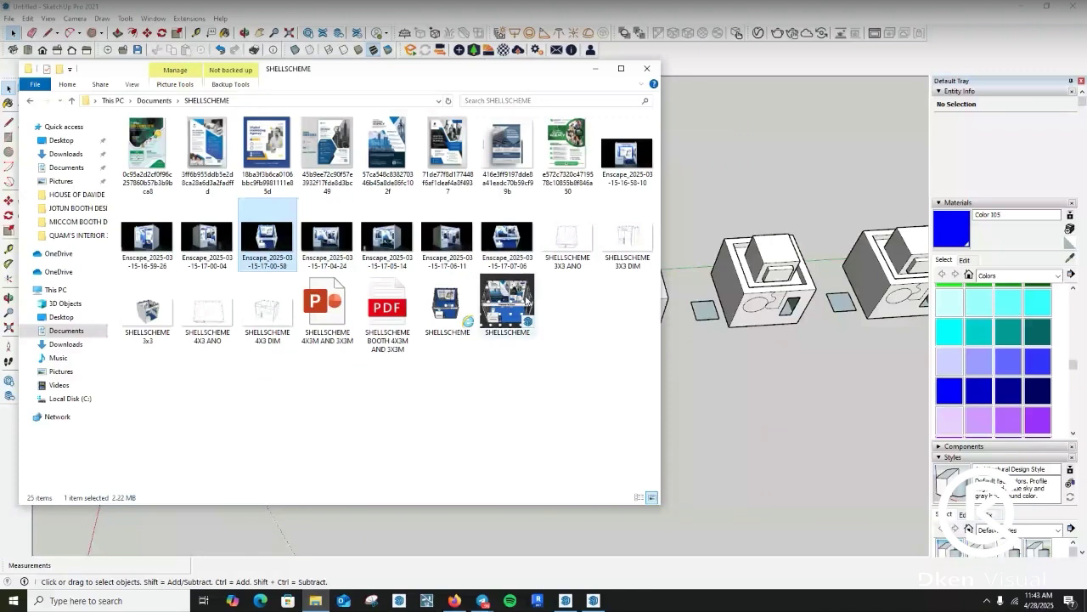
click(147, 313)
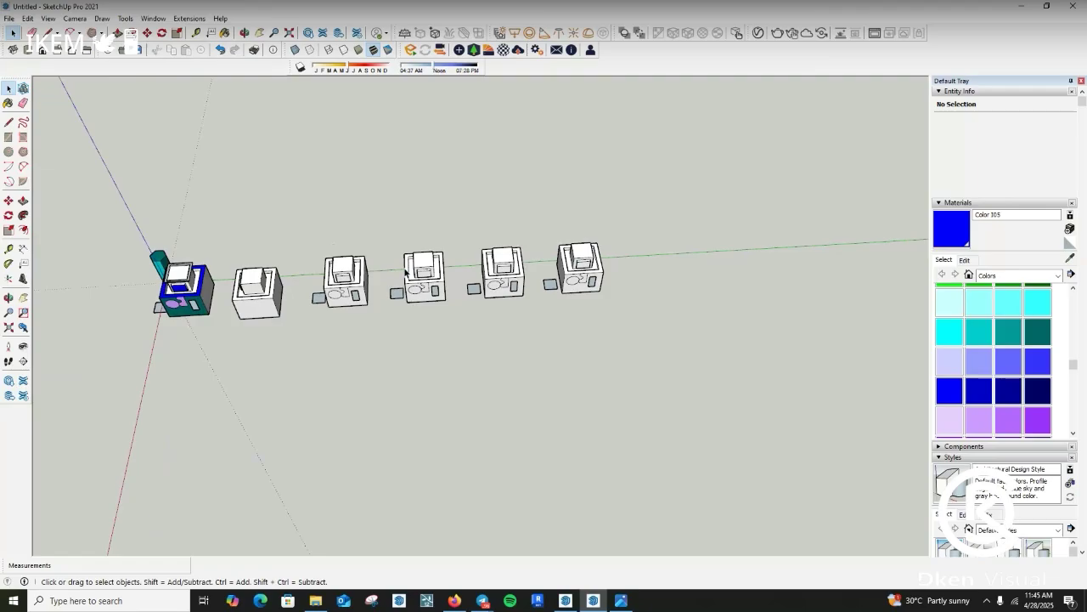
- Switch back to SketchUp and draw a 3000 x 3000 mm rectangle on the ground in front of the row of buildings
scroll(408, 263, down, 2)
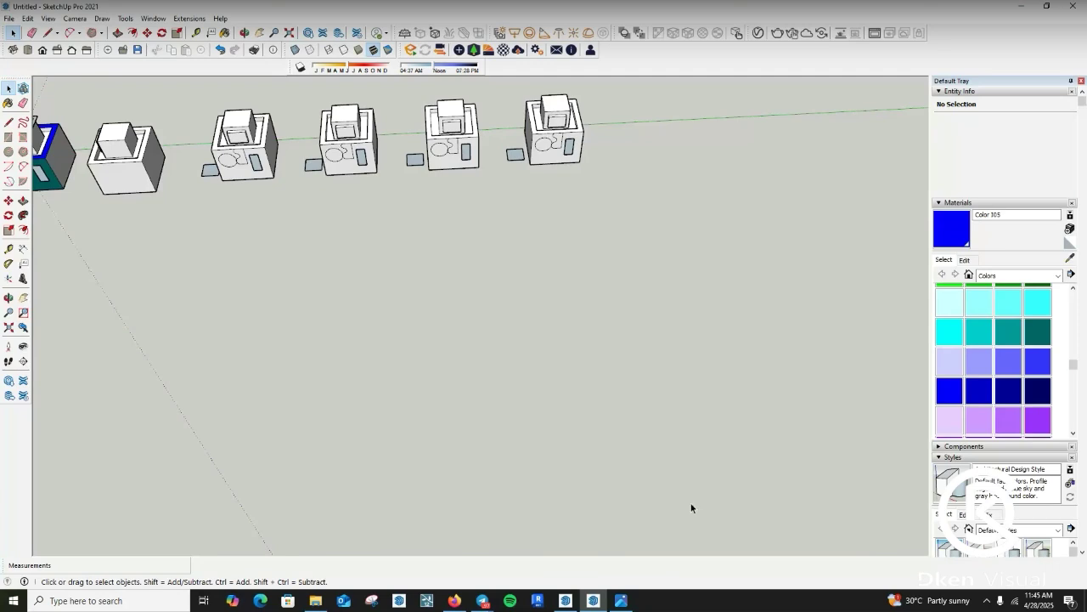
scroll(475, 325, down, 2)
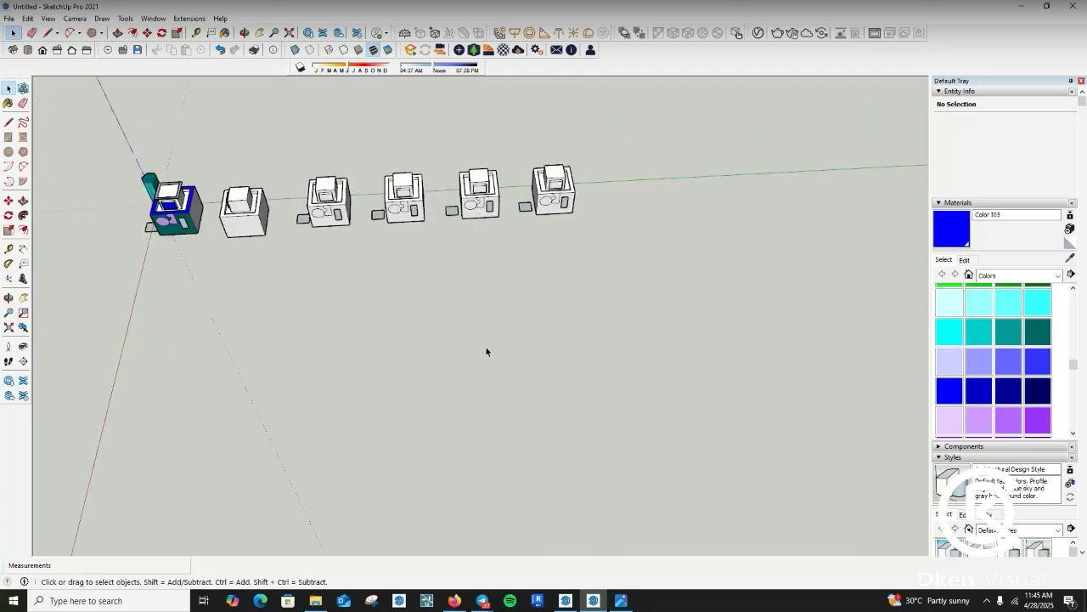
scroll(255, 264, up, 3)
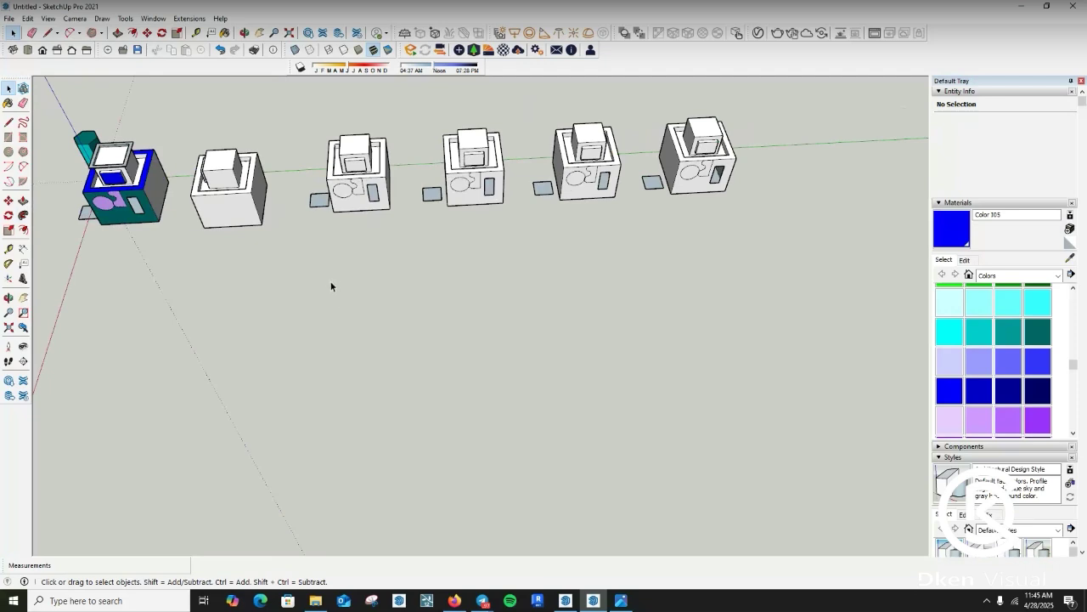
key(r)
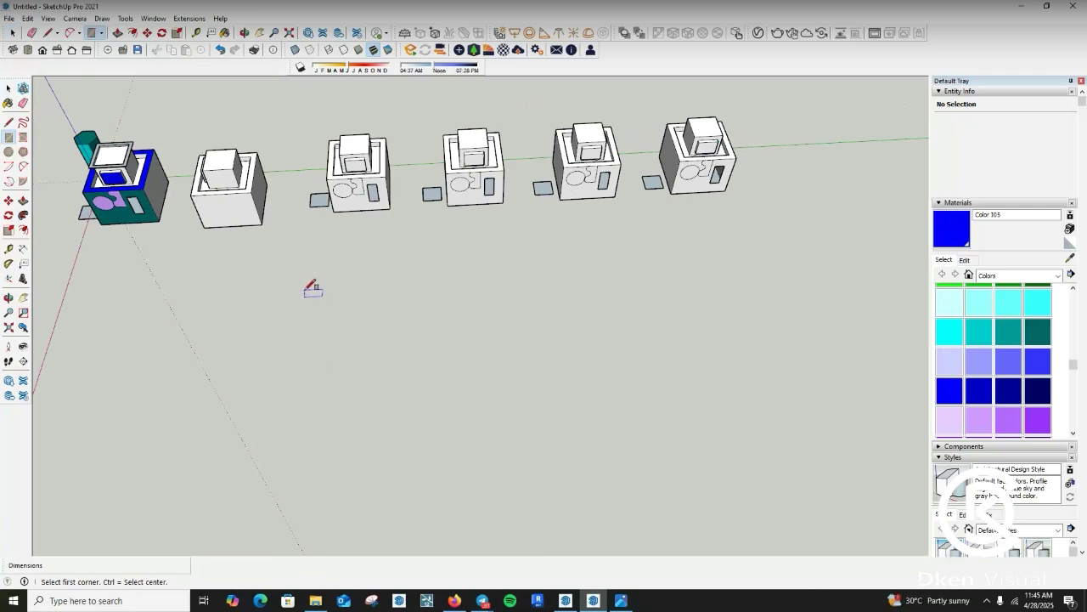
click(305, 290)
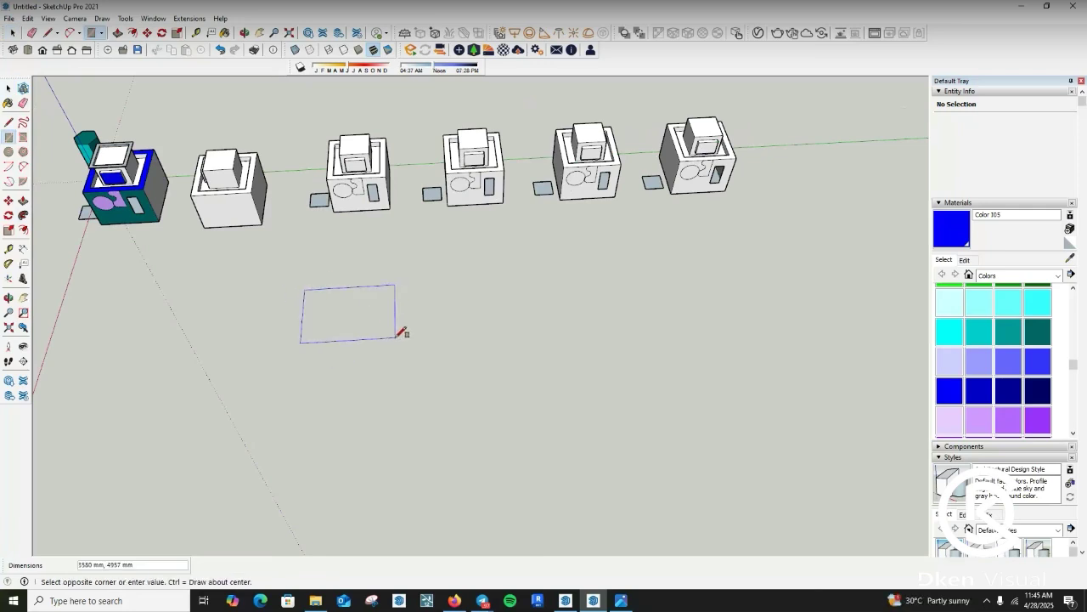
text(3)
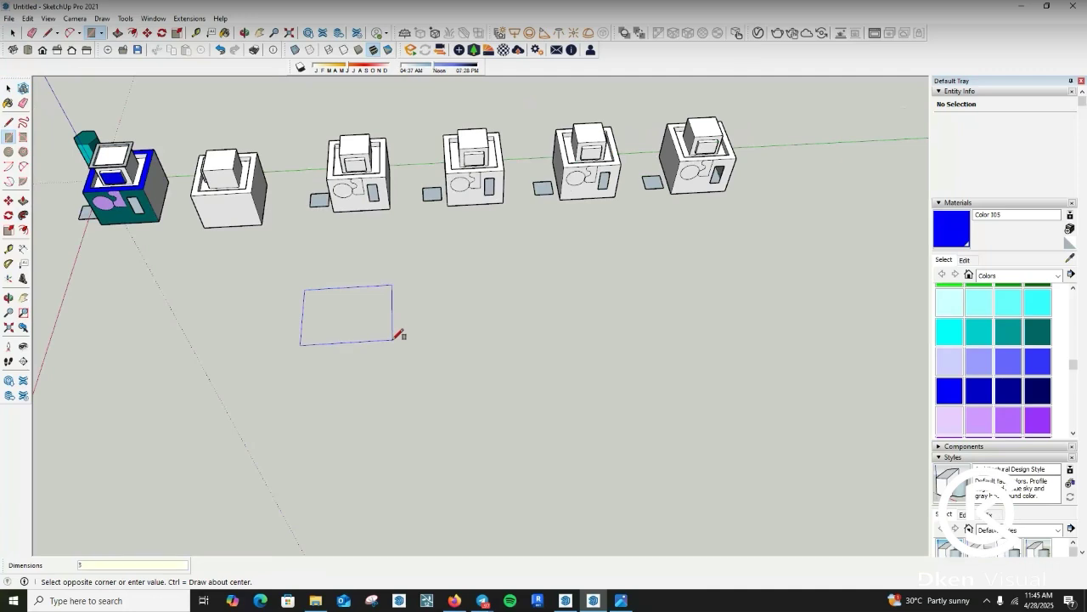
text(000)
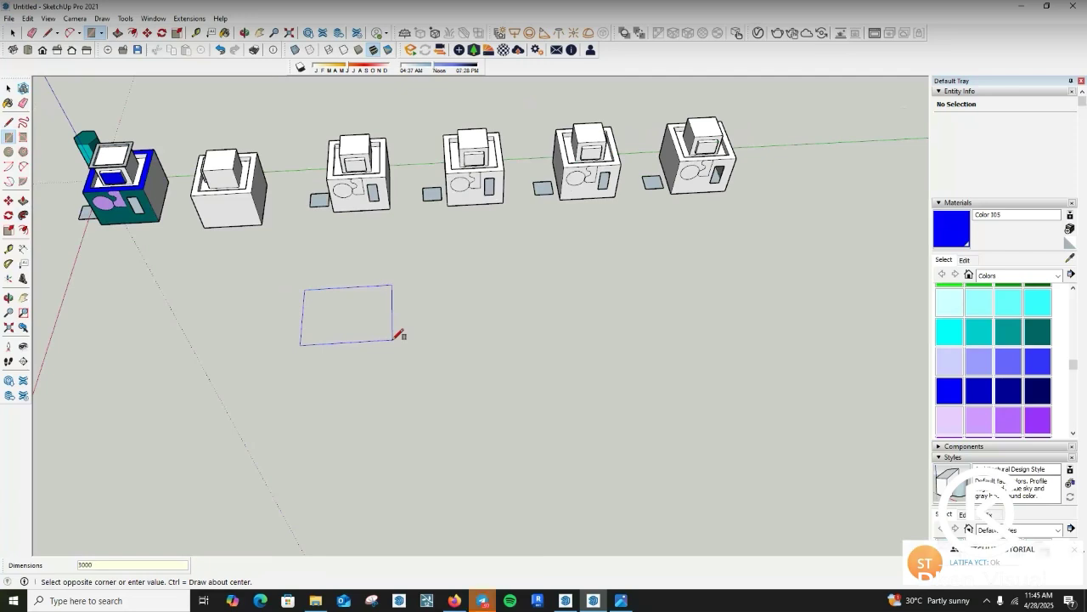
text(,)
text(300)
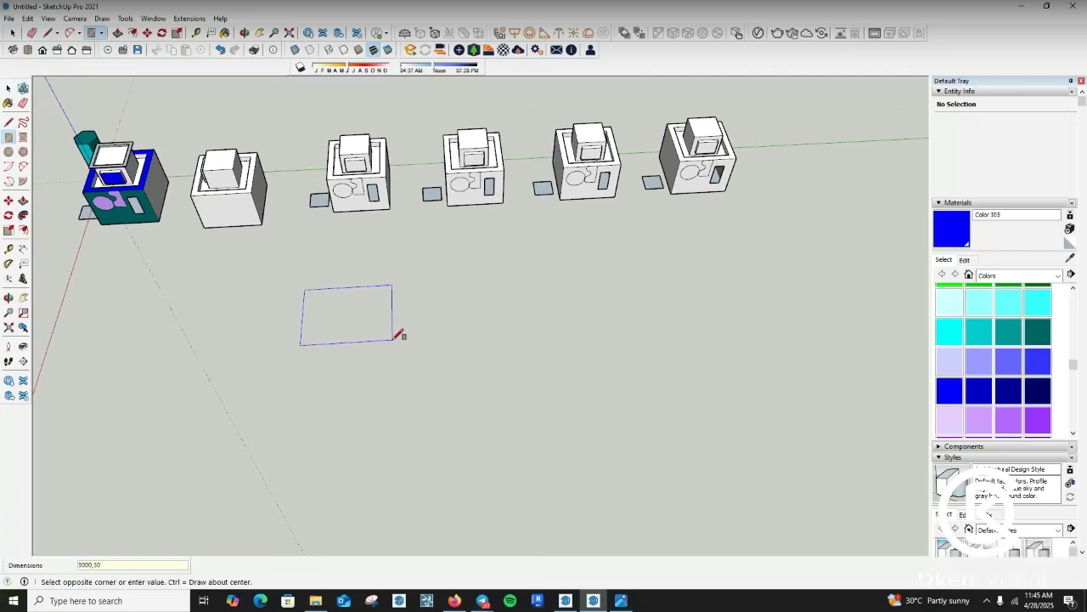
text(0)
key(Return)
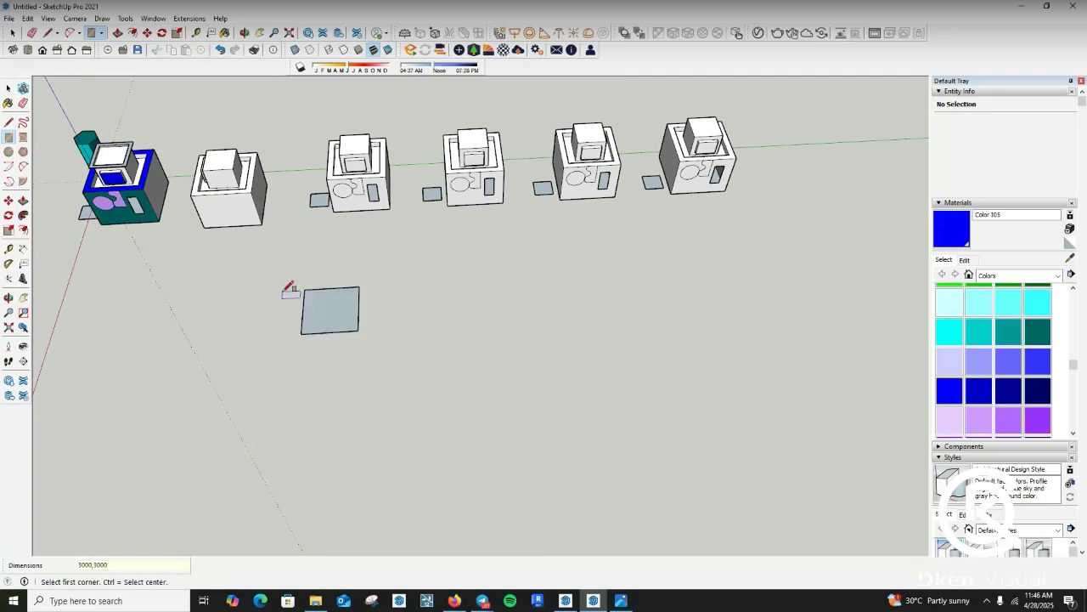
- Select the new square face with its edges and make it a group
scroll(332, 285, up, 2)
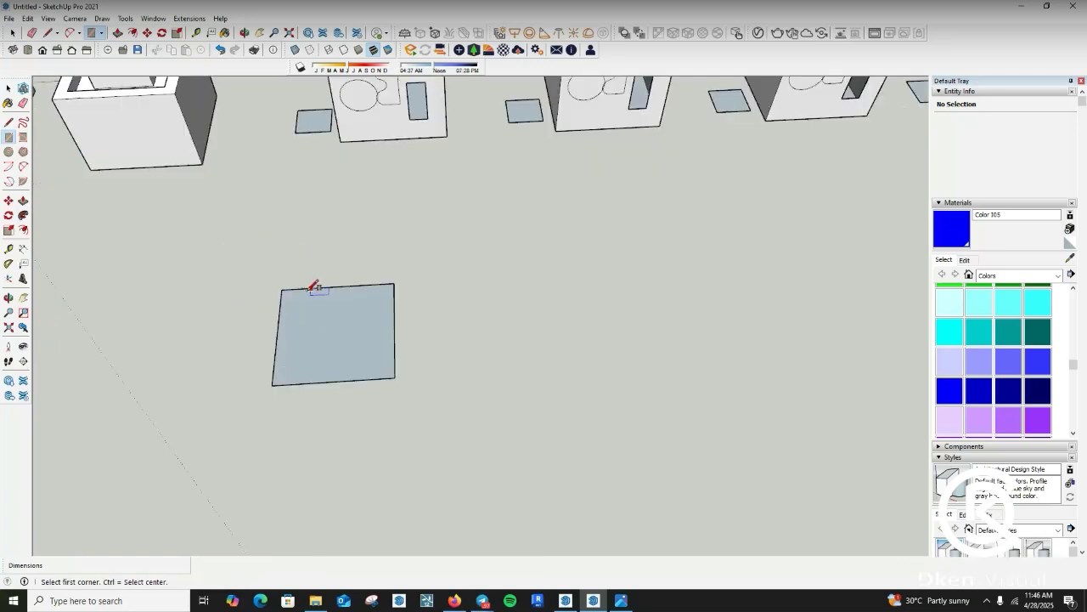
scroll(313, 285, up, 1)
key(space)
drag(279, 240, 596, 487)
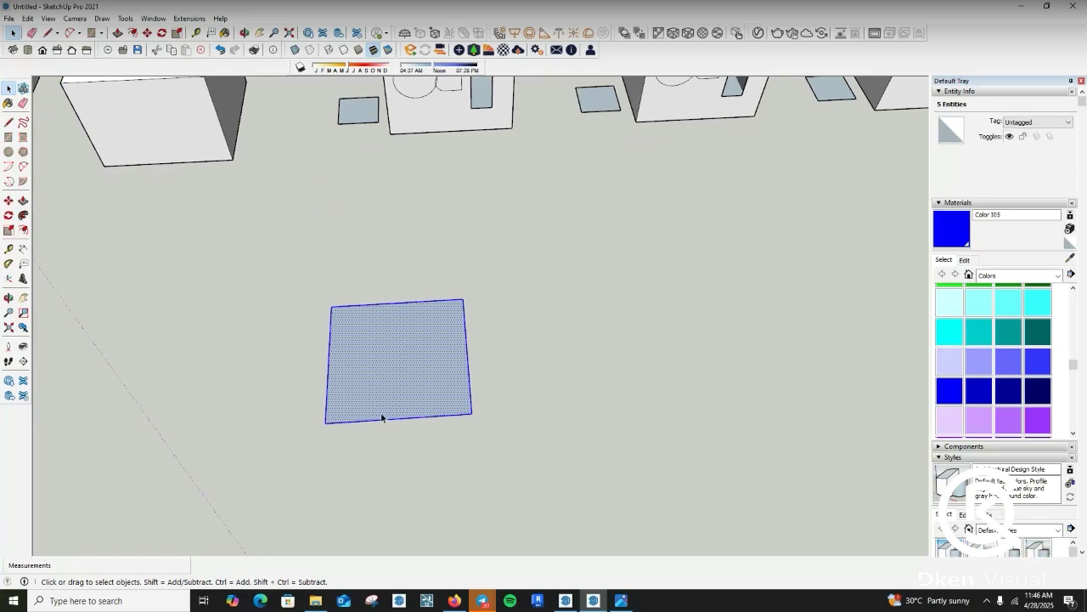
scroll(380, 412, up, 1)
scroll(358, 348, up, 1)
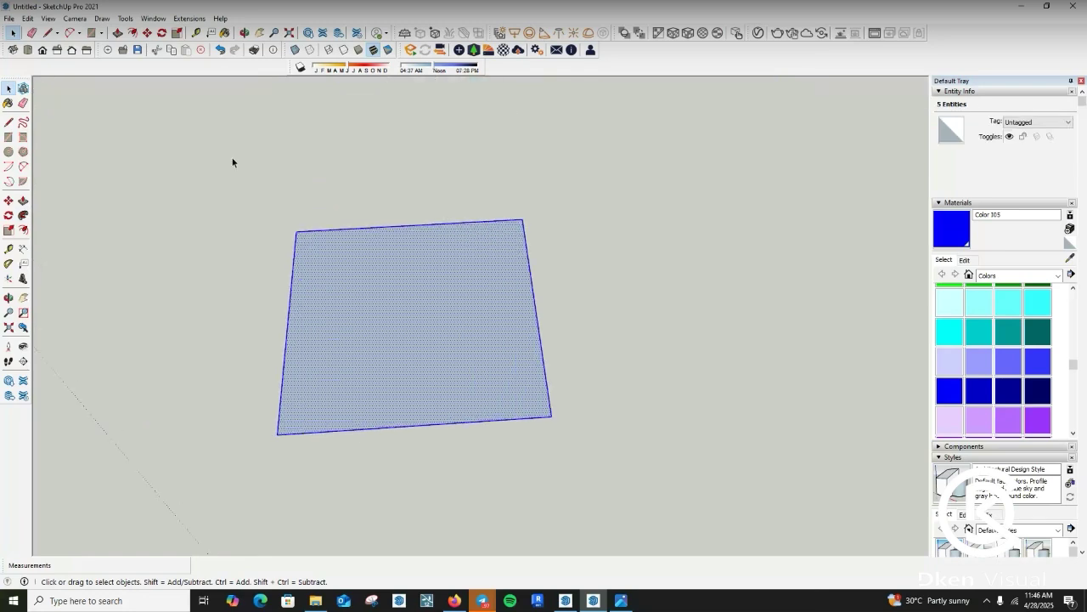
click(162, 161)
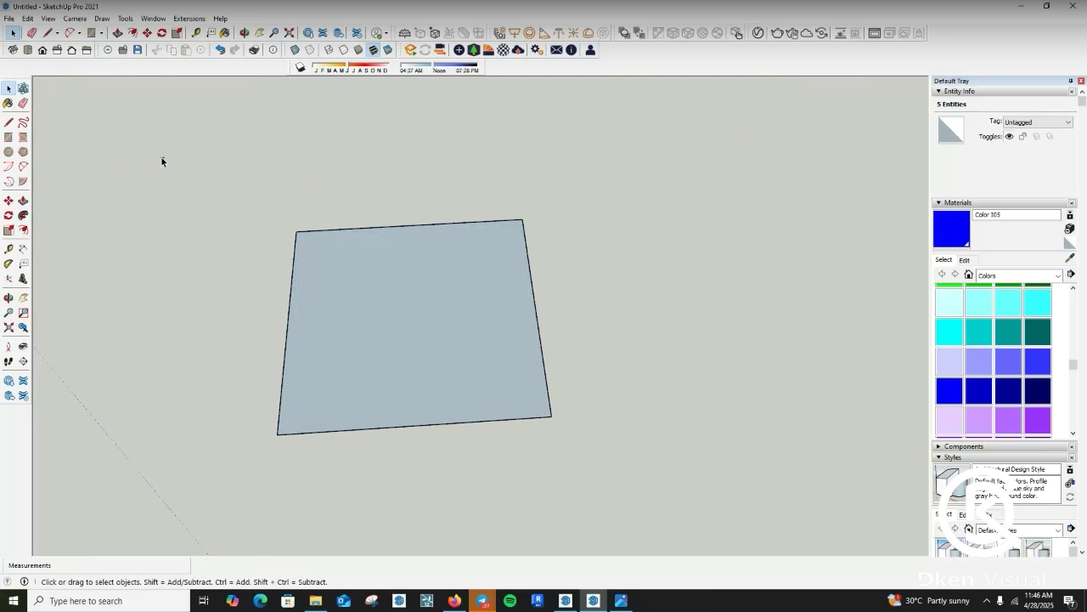
right_click(477, 364)
click(542, 464)
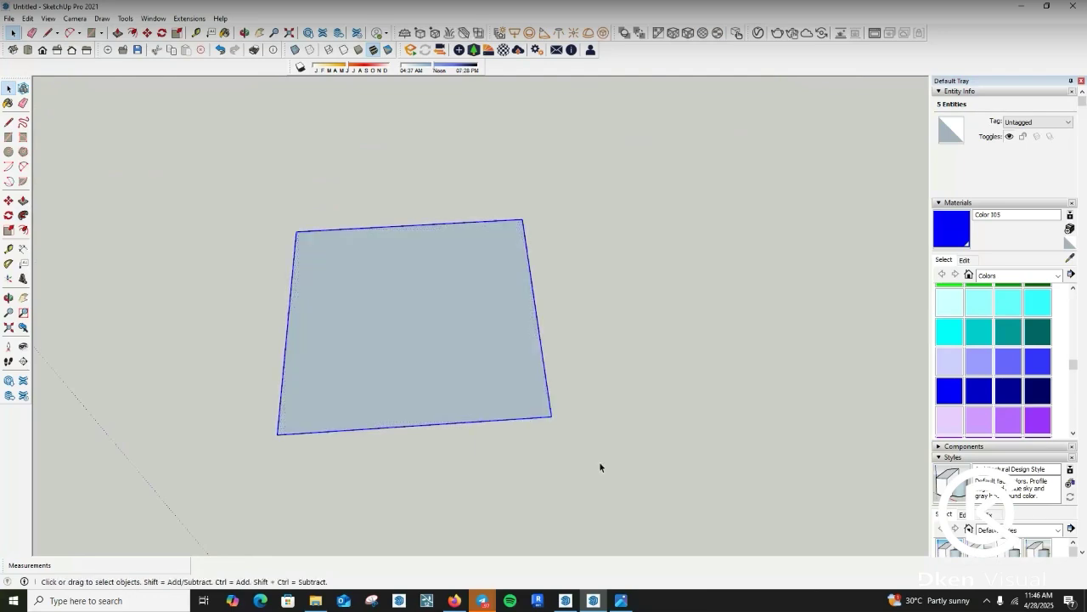
- Open the square group for editing and push/pull its face upward into a thin floor slab
double_click(455, 366)
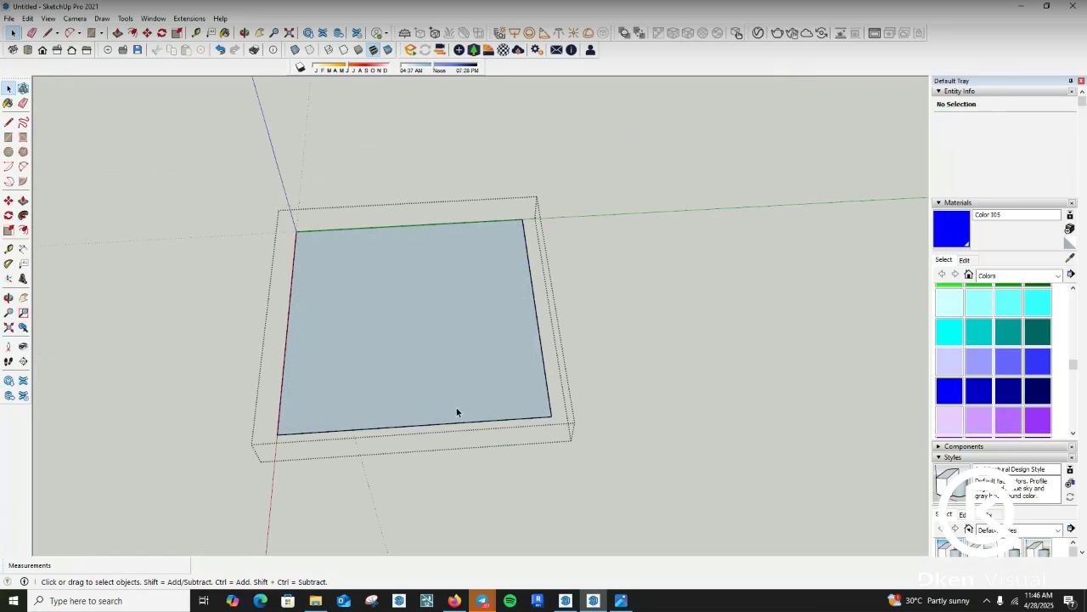
scroll(455, 405, up, 2)
scroll(453, 404, down, 1)
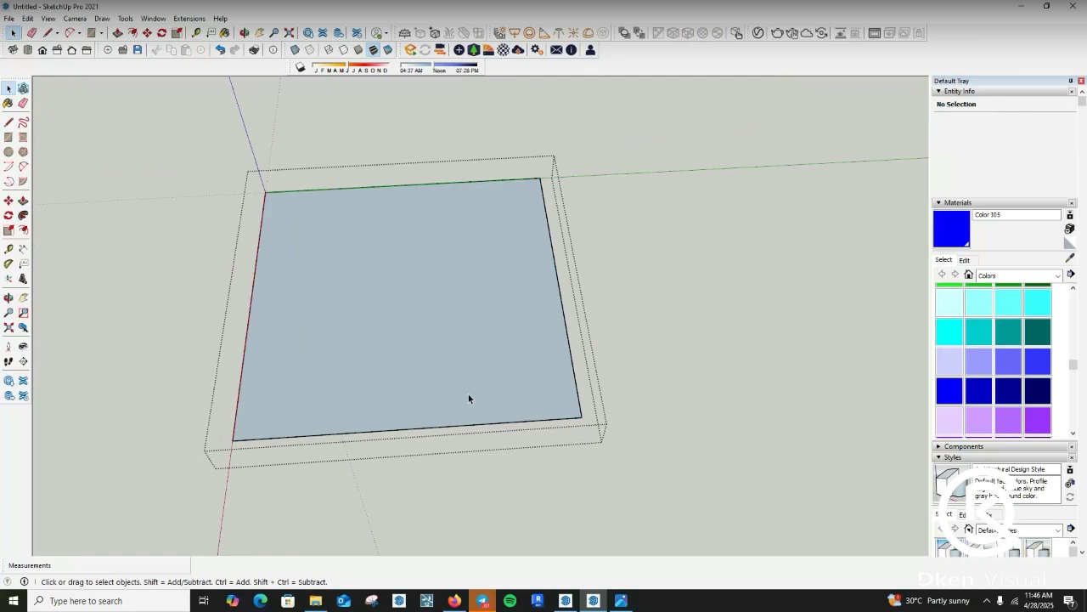
key(p)
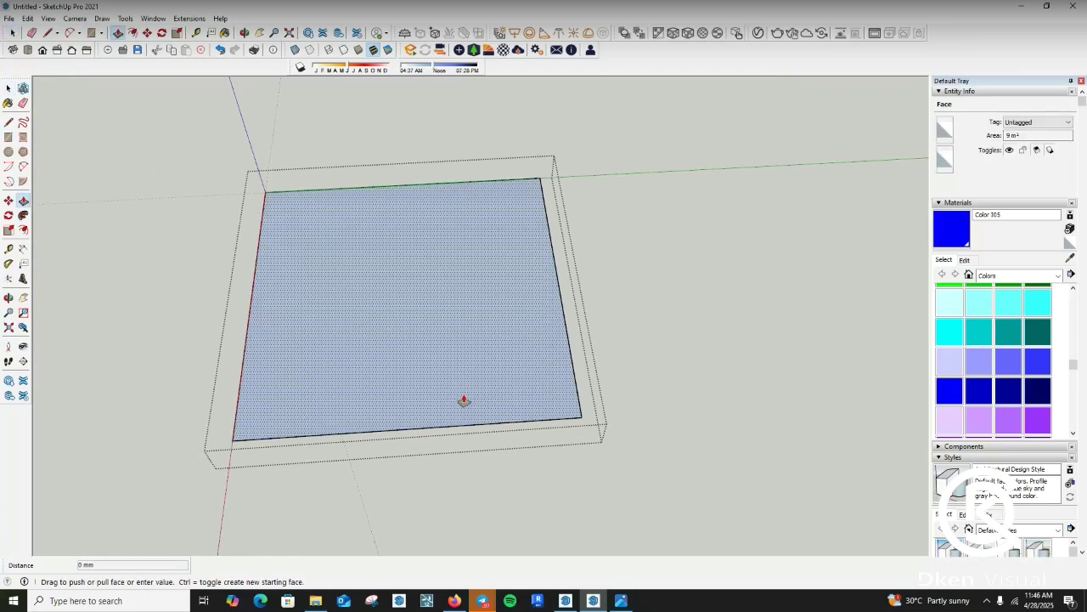
click(464, 400)
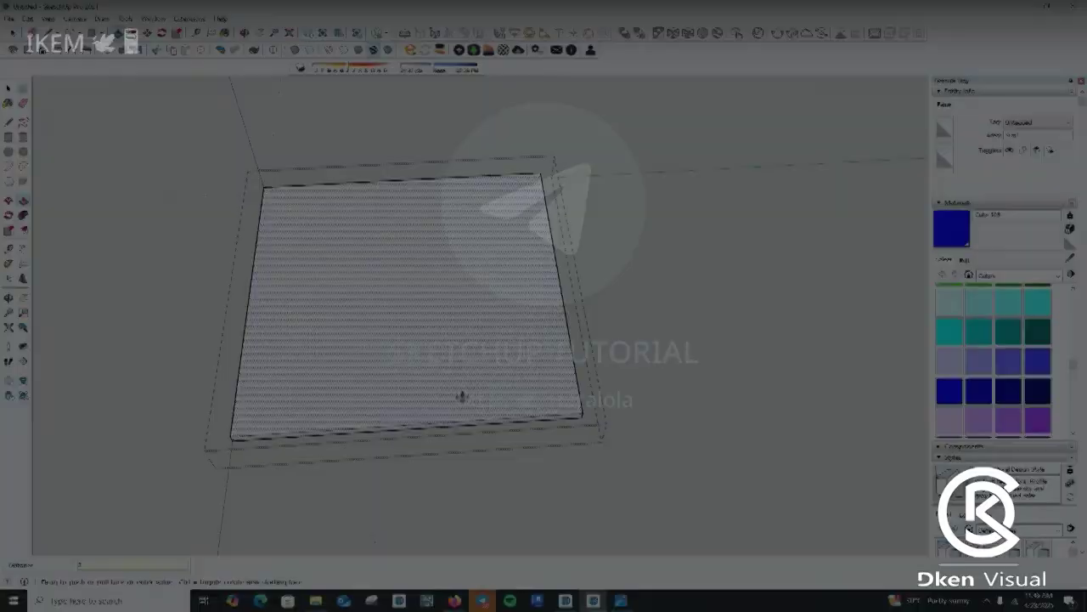
text(2)
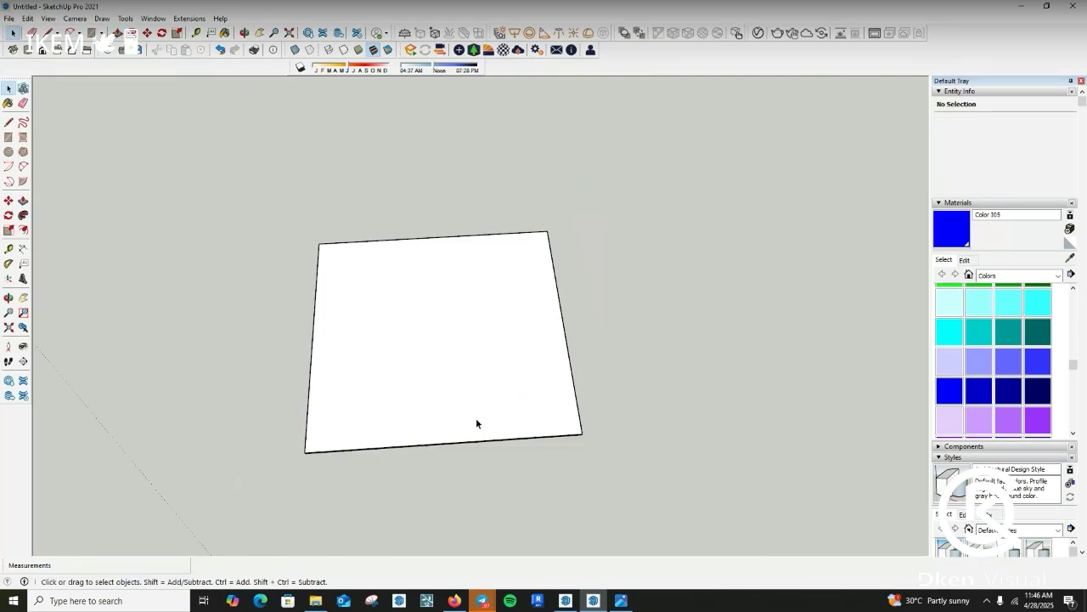
- Draw a 3000 x 50 mm rectangle along the back edge of the floor slab, starting at its corner
key(o)
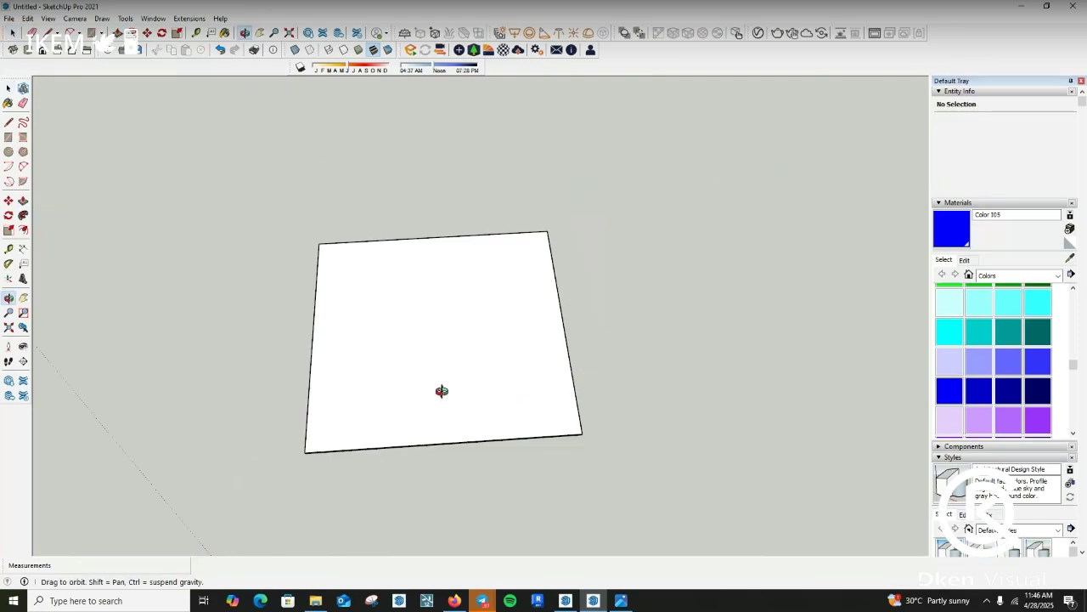
drag(442, 390, 335, 218)
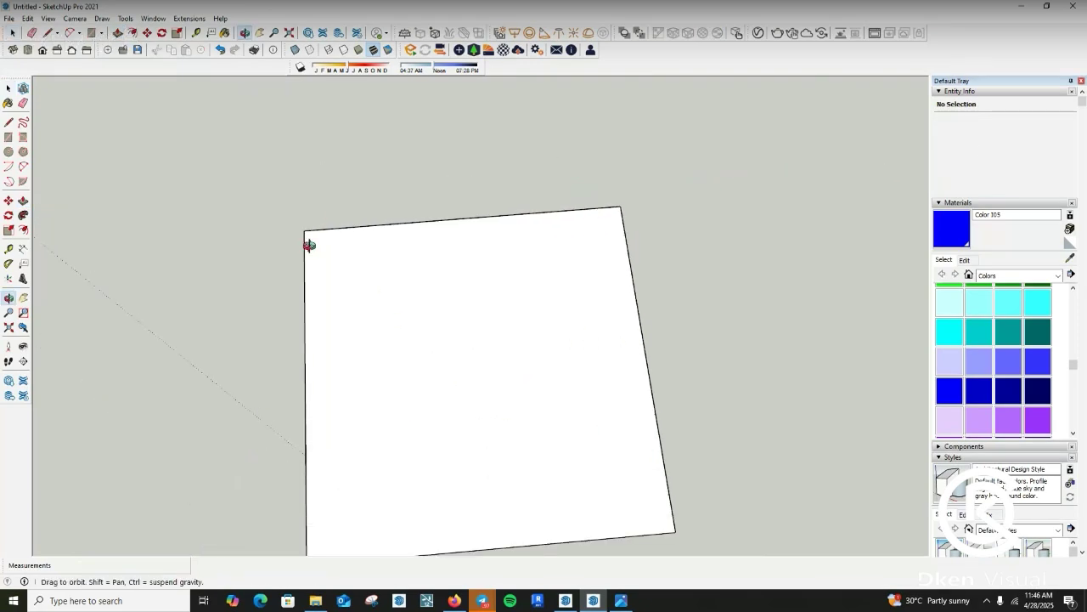
key(r)
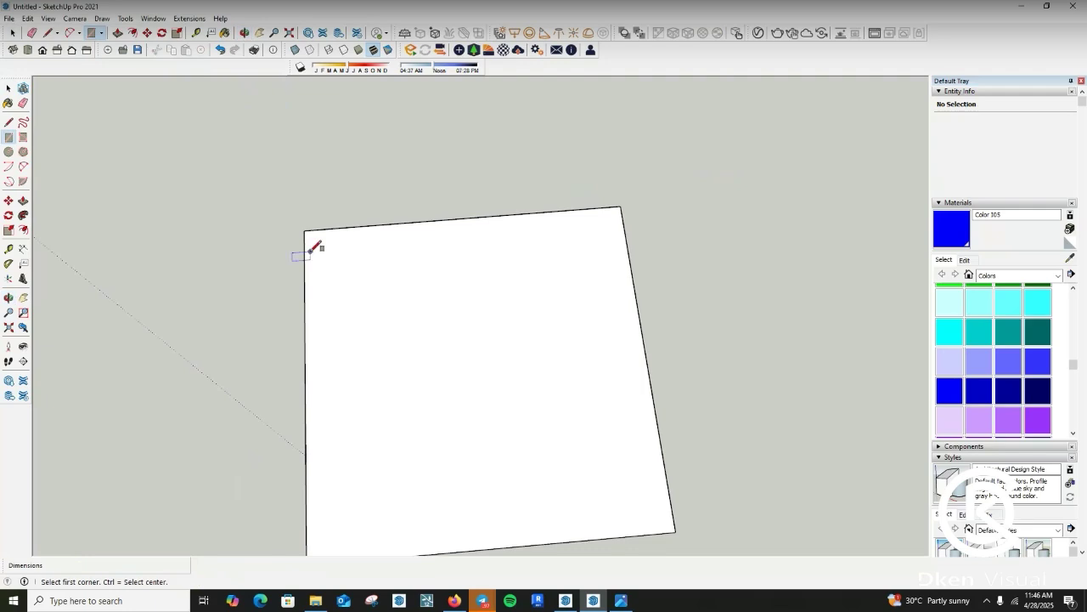
click(304, 229)
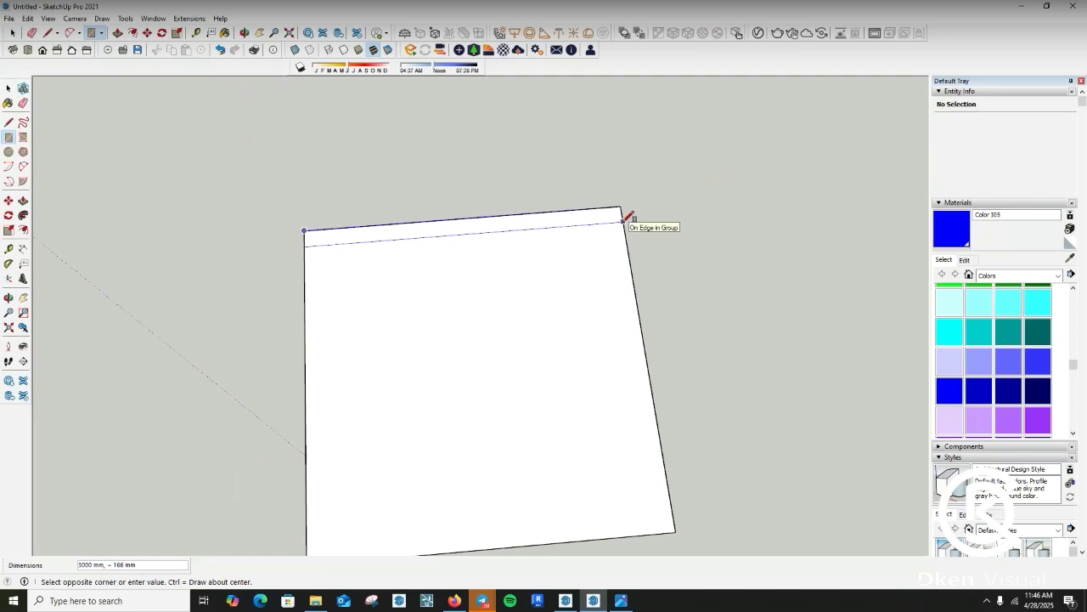
text(3000,)
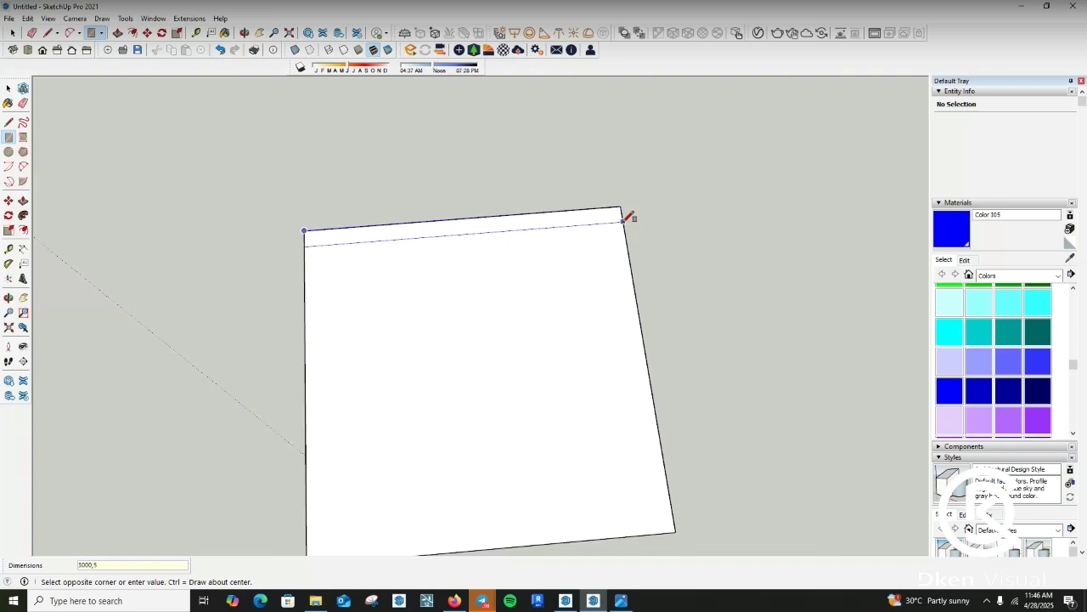
text(50)
key(Return)
scroll(406, 235, up, 2)
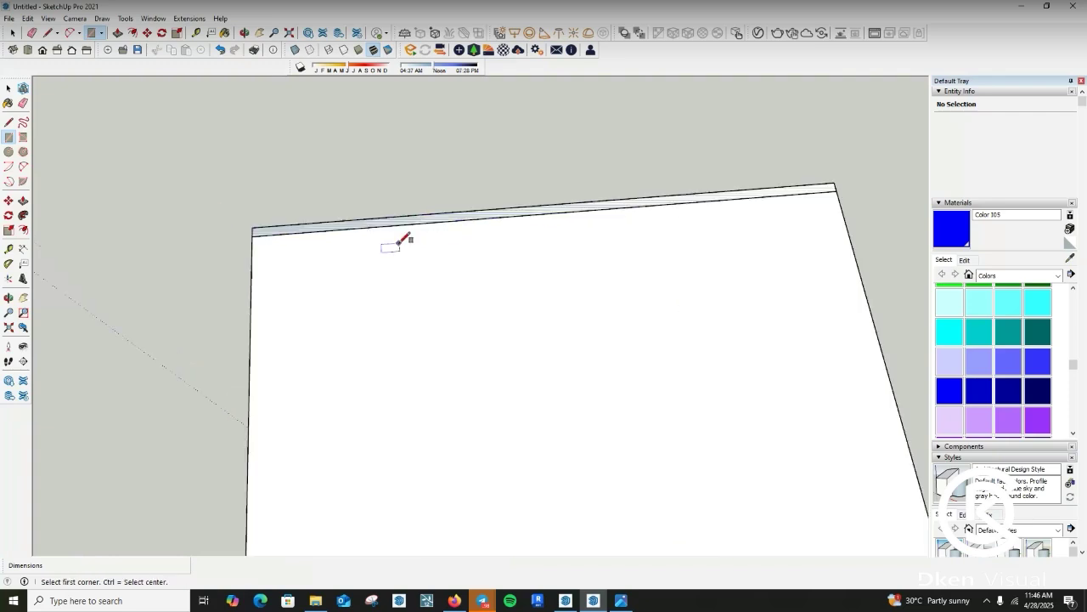
- Select the thin strip along the floor slab's back edge with all its edges and make it a group
key(space)
drag(162, 192, 711, 293)
scroll(537, 222, up, 2)
right_click(529, 211)
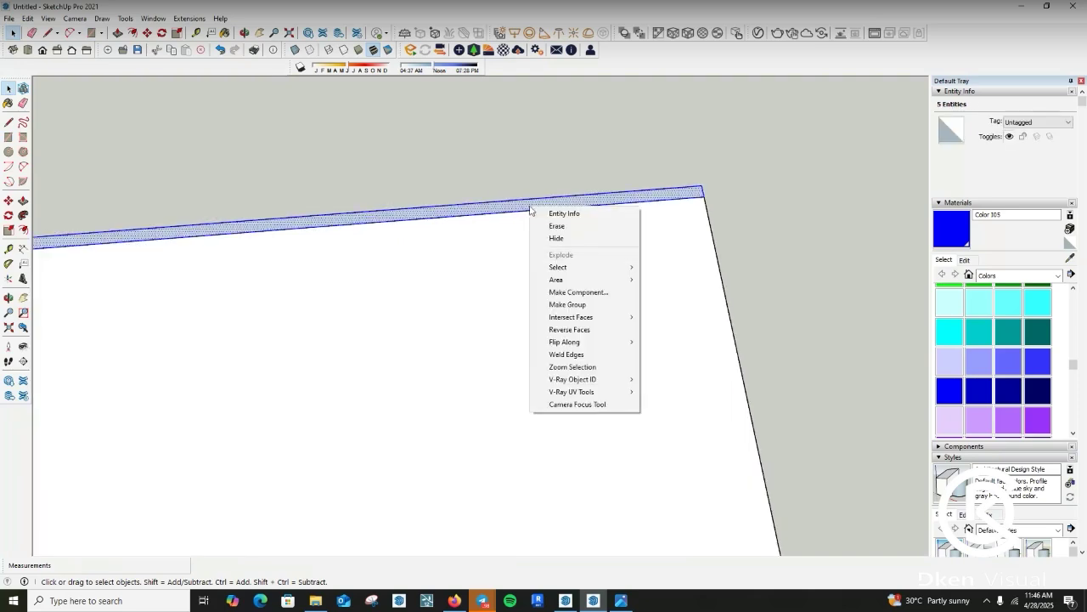
click(571, 304)
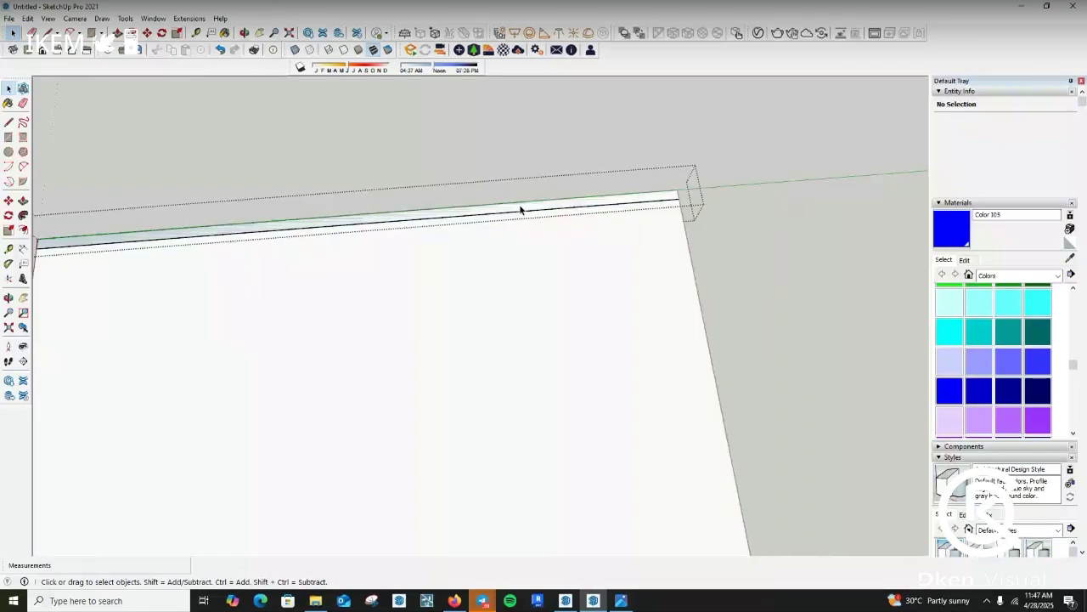
- Open the strip group and push/pull its face up 2500 mm to form the back wall, then close the group
key(p)
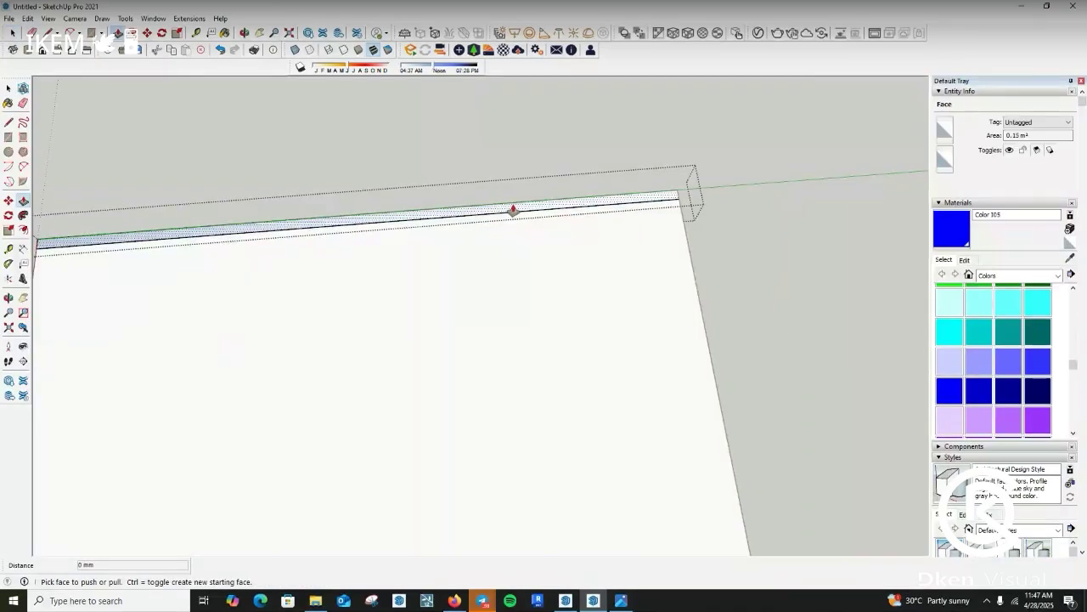
click(513, 209)
click(513, 209)
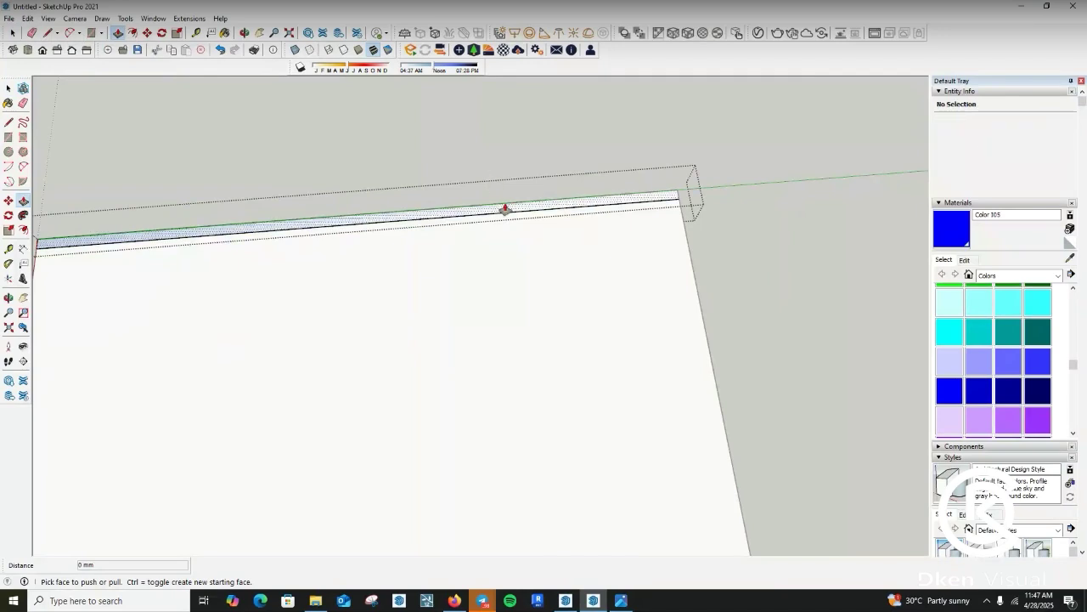
click(505, 209)
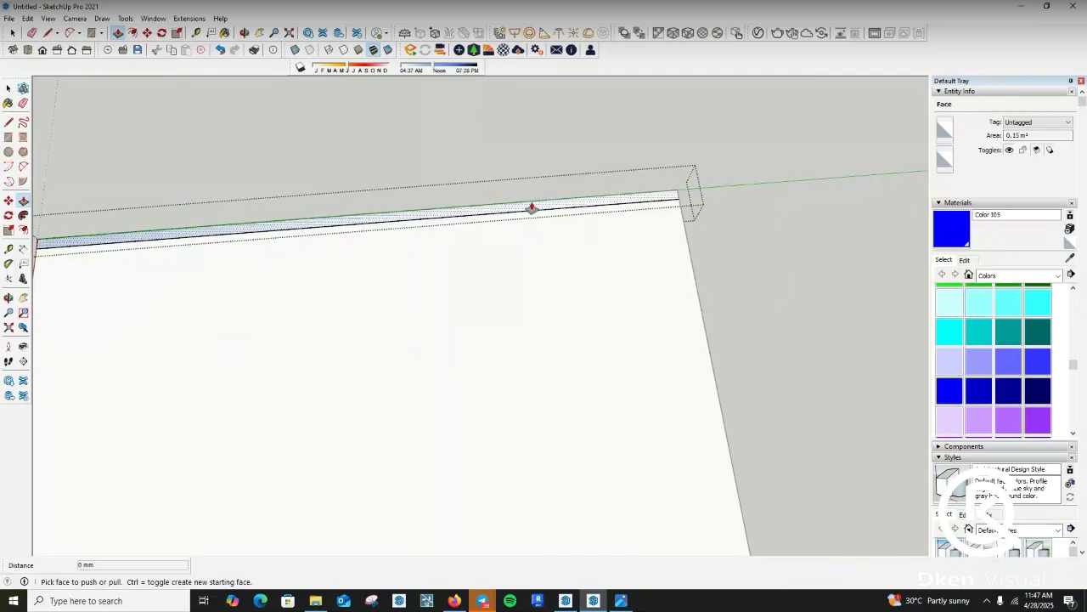
click(530, 207)
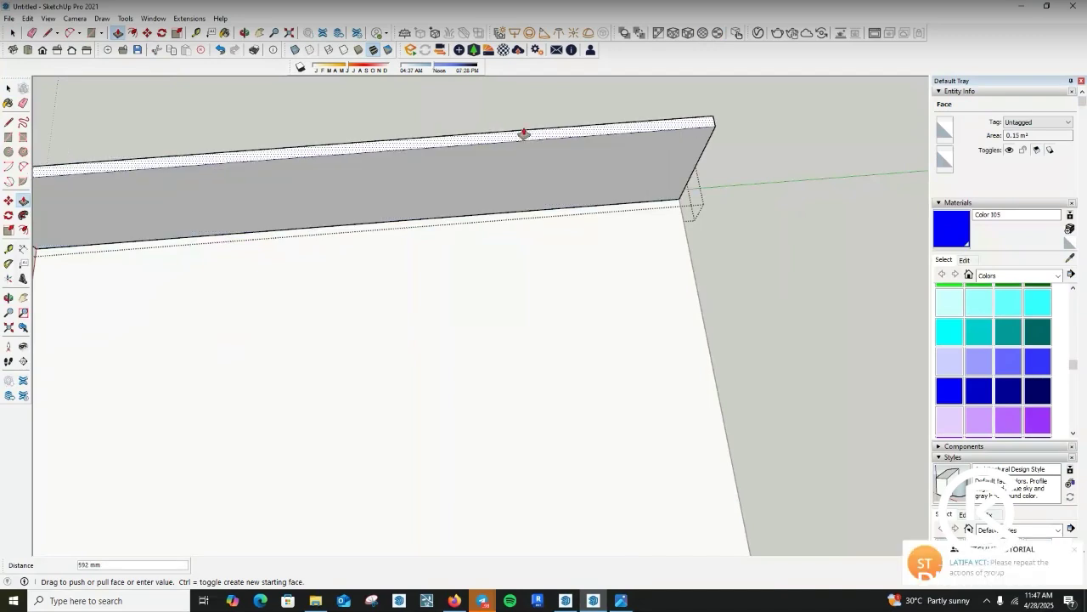
text(2500)
key(Return)
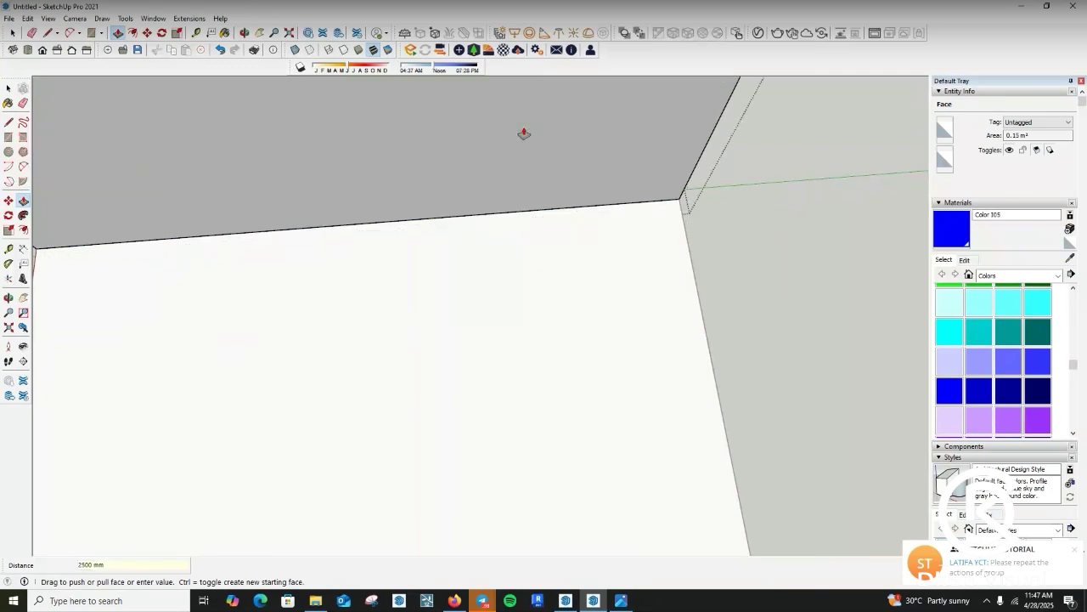
scroll(545, 285, down, 2)
scroll(545, 286, down, 3)
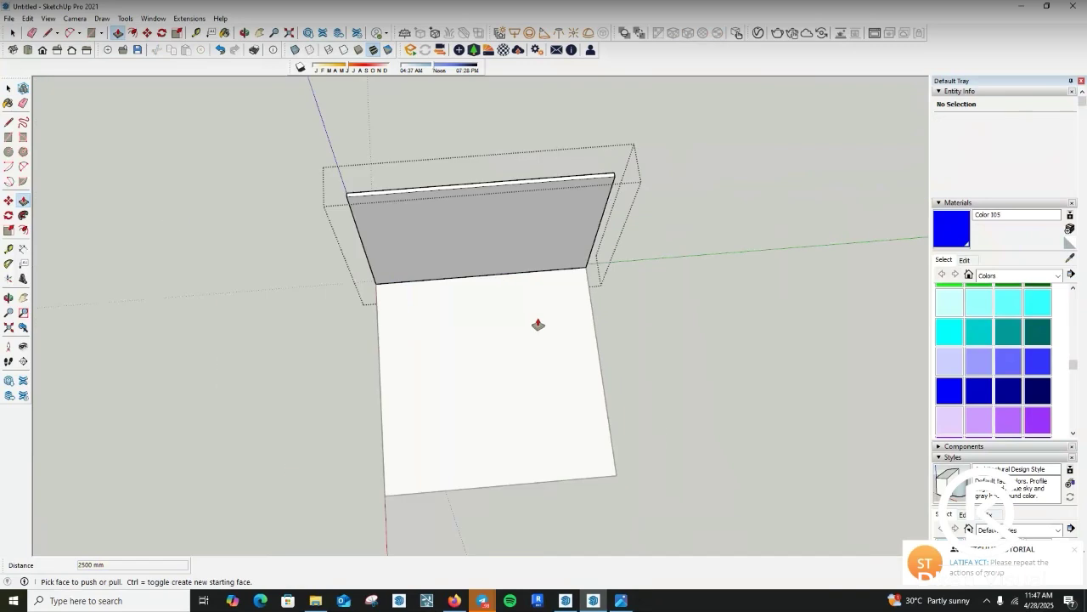
middle_drag(538, 324, 581, 377)
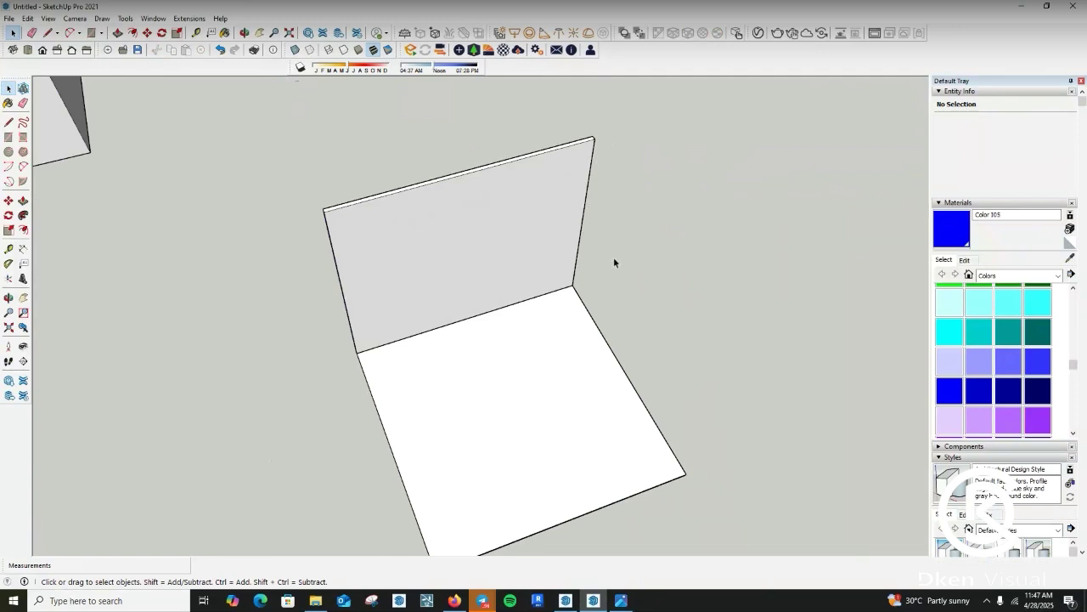
- Explode the back wall group into loose faces and edges, then select its connected geometry and clear the selection
scroll(412, 316, down, 2)
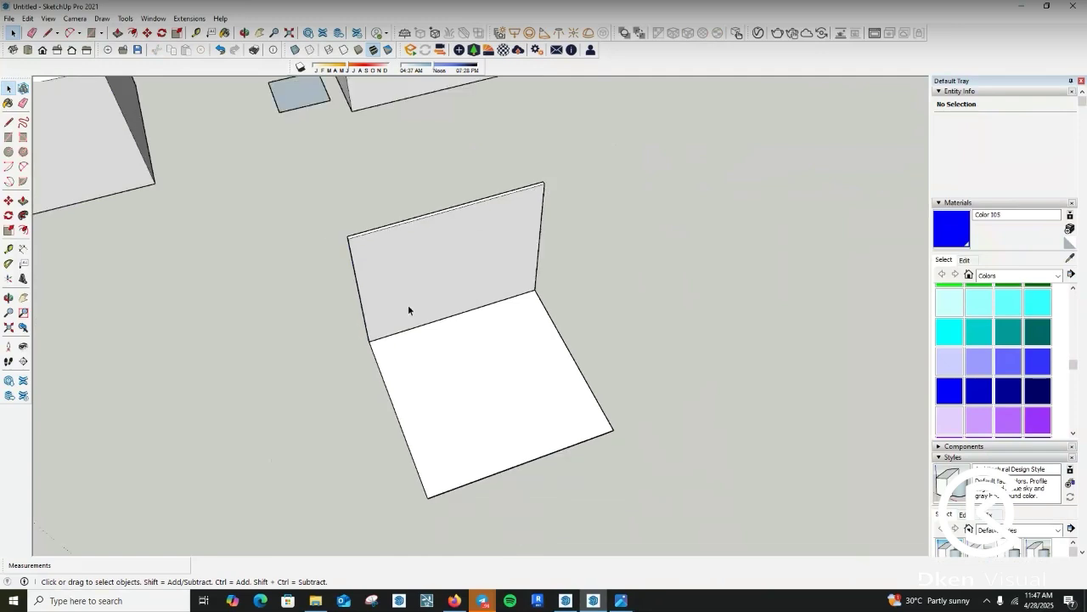
click(425, 263)
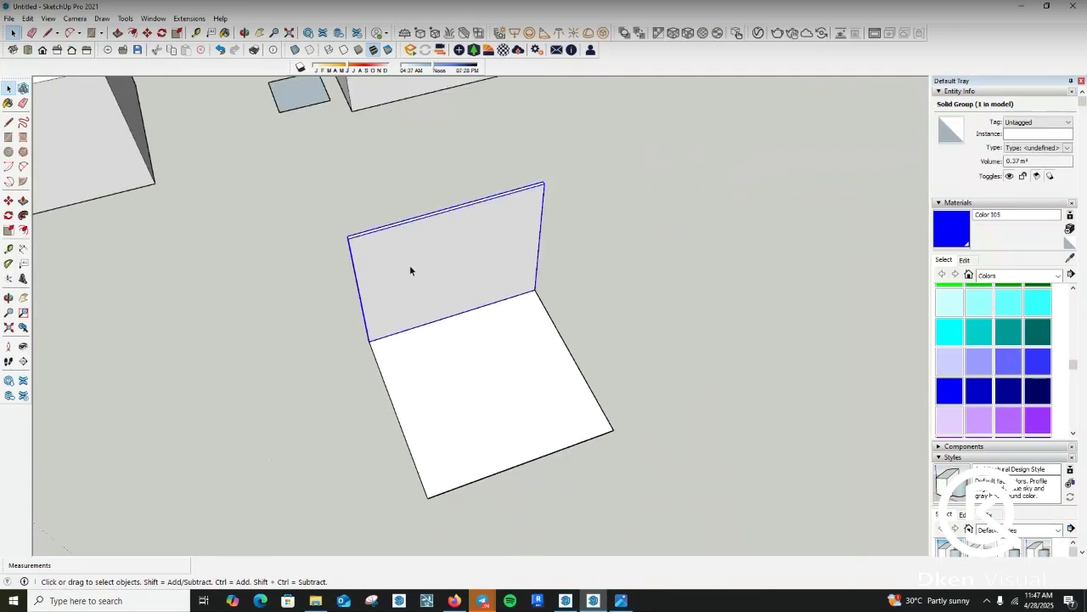
scroll(410, 265, up, 3)
scroll(399, 262, down, 1)
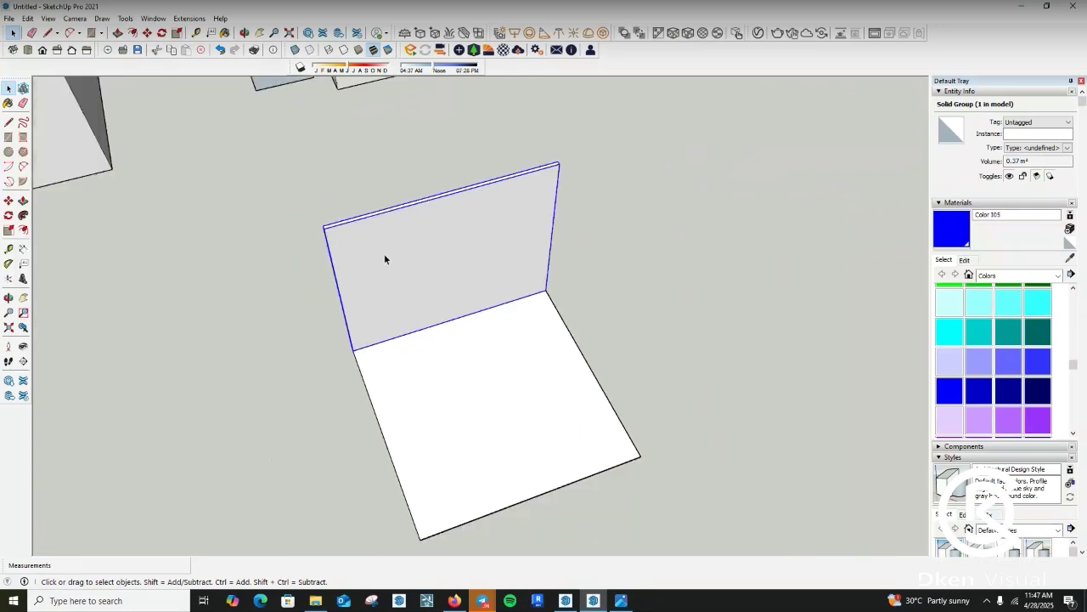
right_click(385, 257)
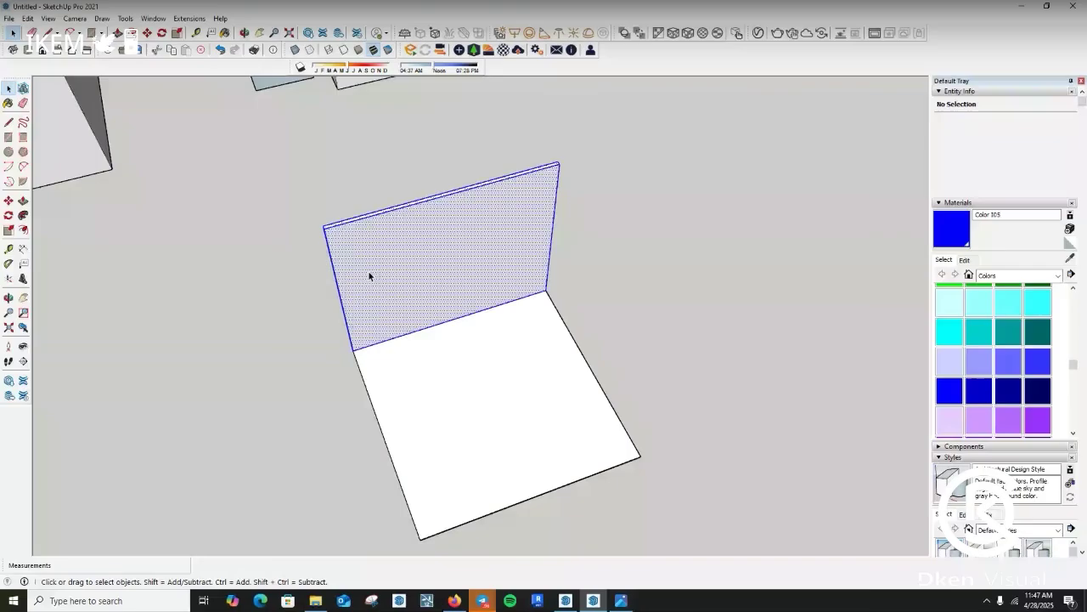
click(245, 324)
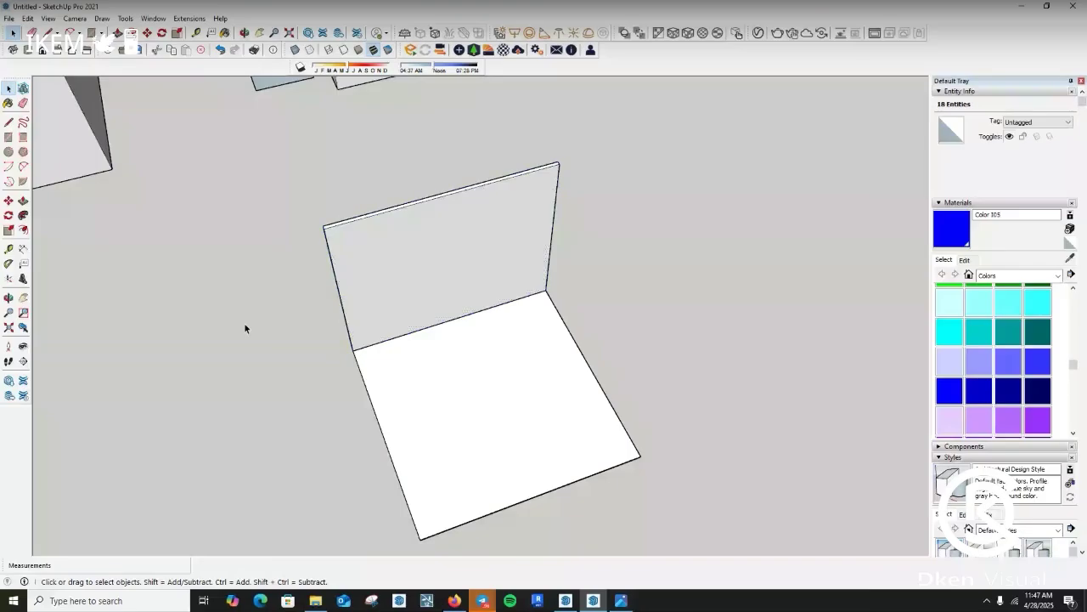
click(359, 268)
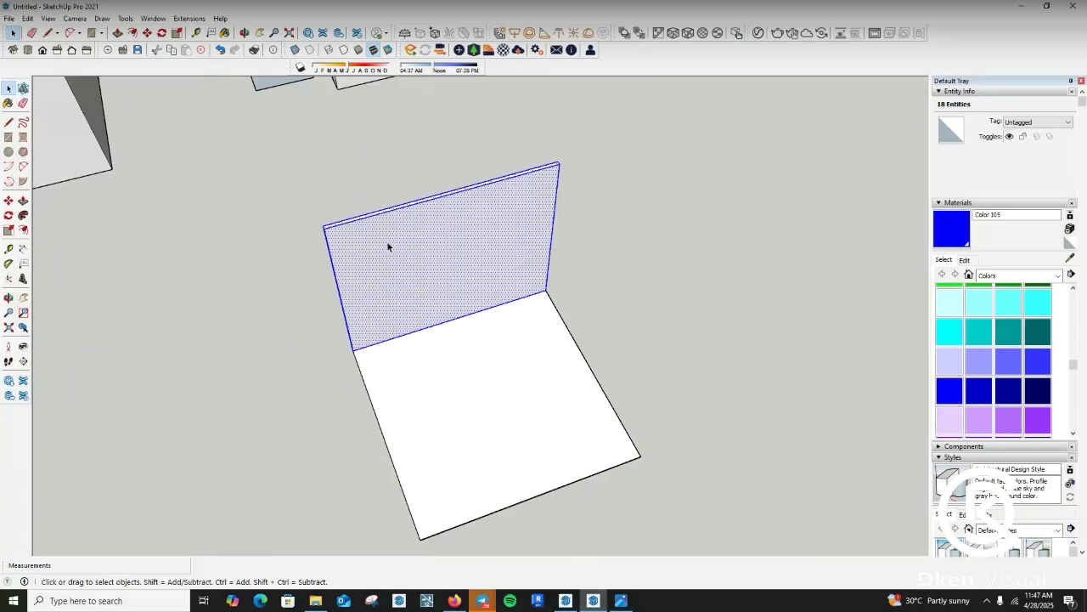
click(583, 259)
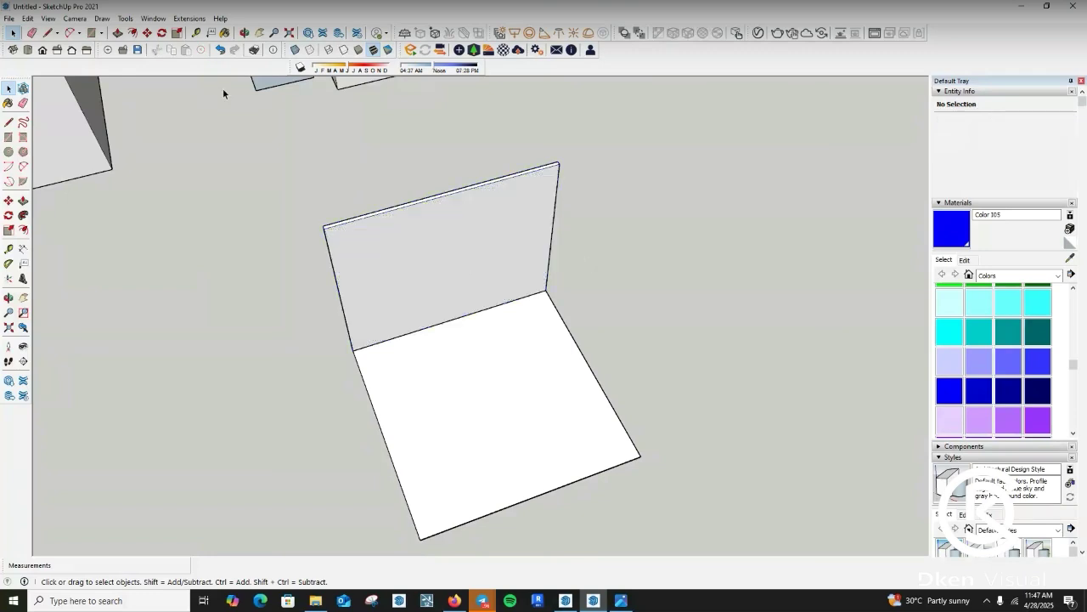
- Window-select all the loose faces and edges of the back wall and make them a group again
drag(225, 89, 664, 380)
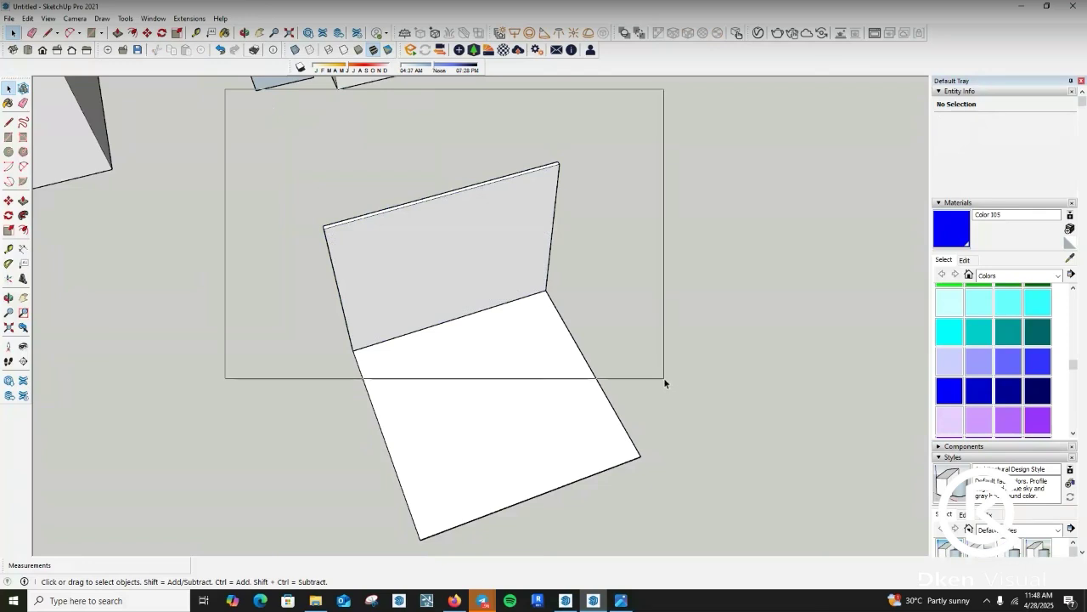
drag(665, 380, 664, 379)
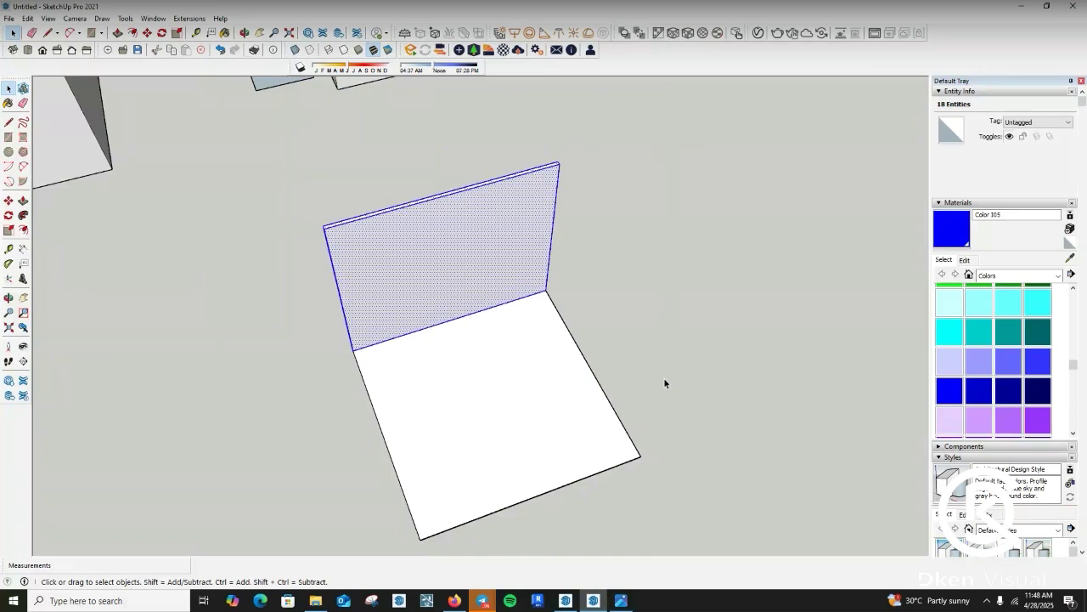
scroll(422, 201, up, 1)
scroll(422, 202, up, 2)
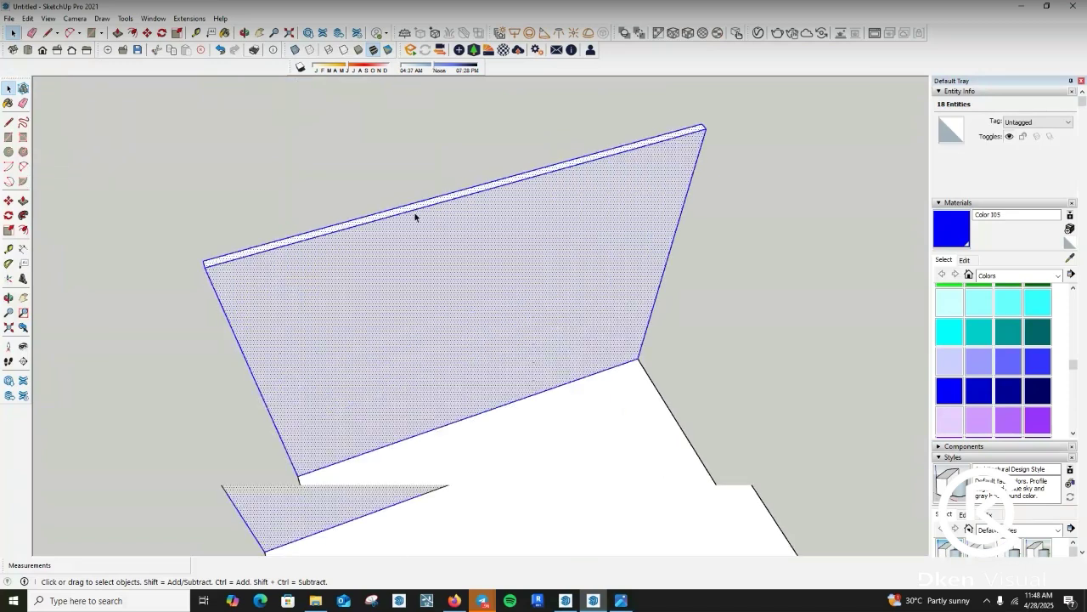
scroll(414, 217, down, 1)
right_click(417, 218)
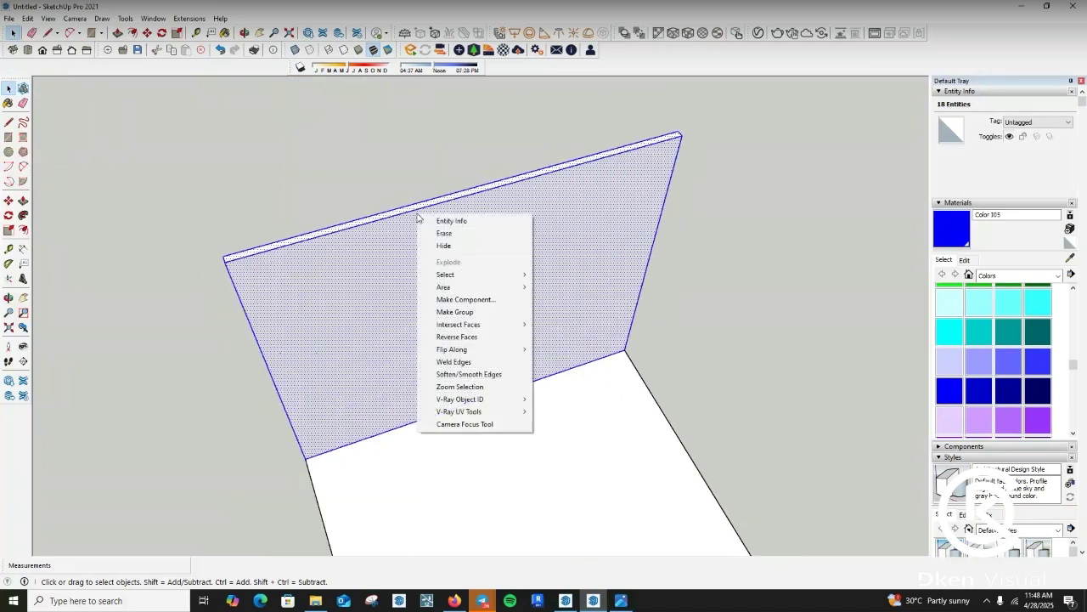
click(450, 312)
scroll(450, 318, down, 3)
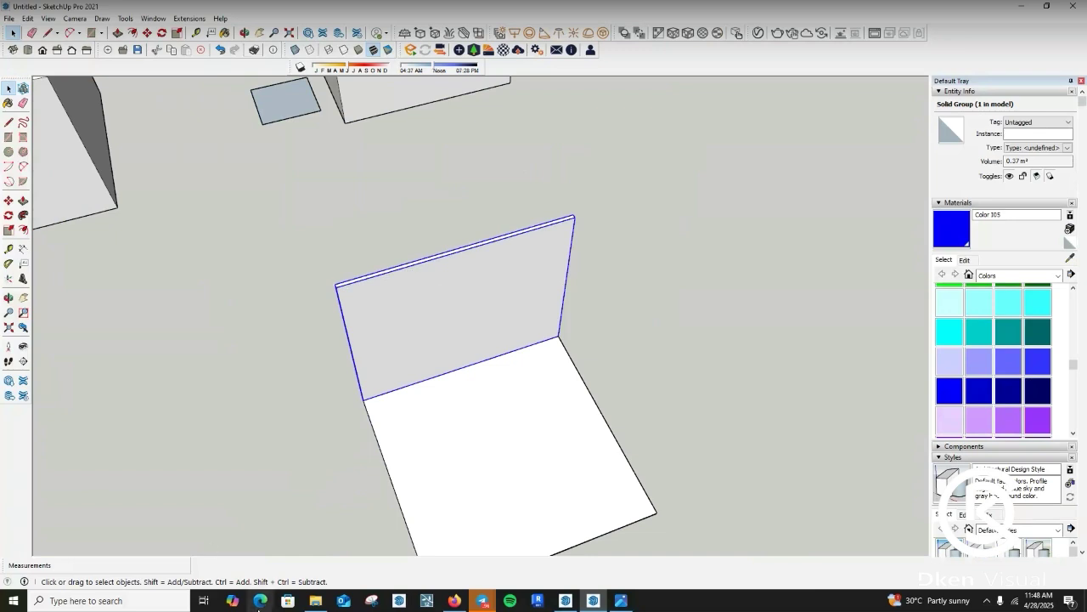
- Switch to Microsoft Edge, load web.whatsapp.com, reposition the browser window and minimize it to return to SketchUp
click(252, 599)
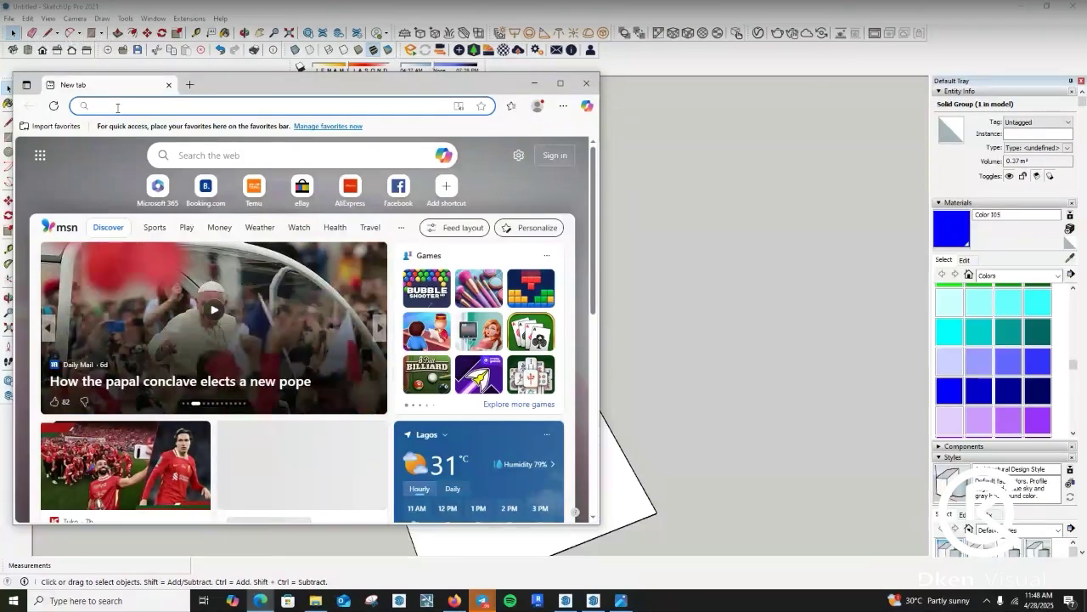
text(T)
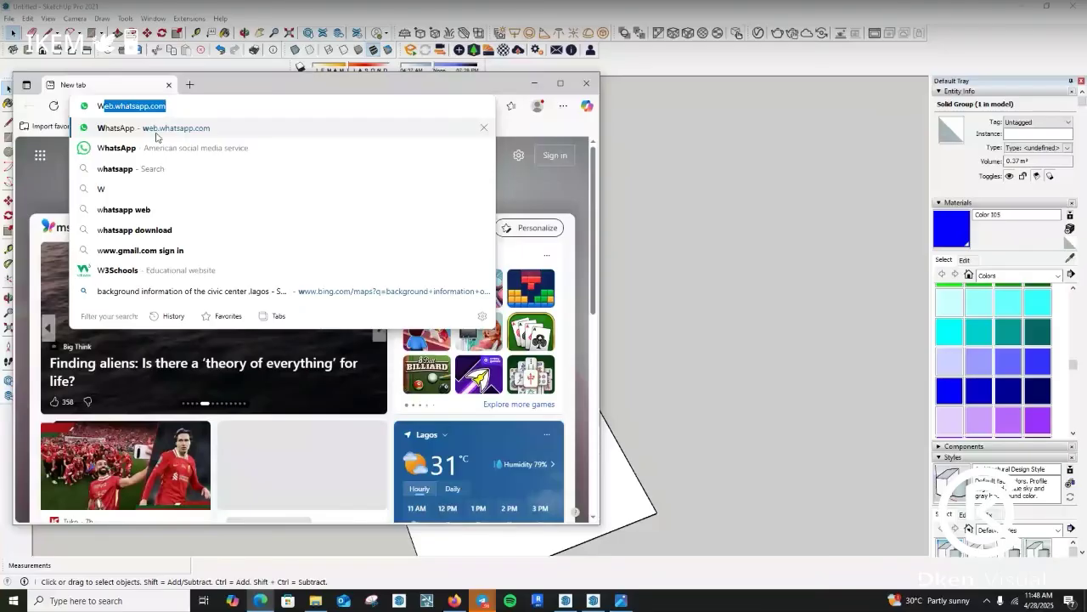
key(Return)
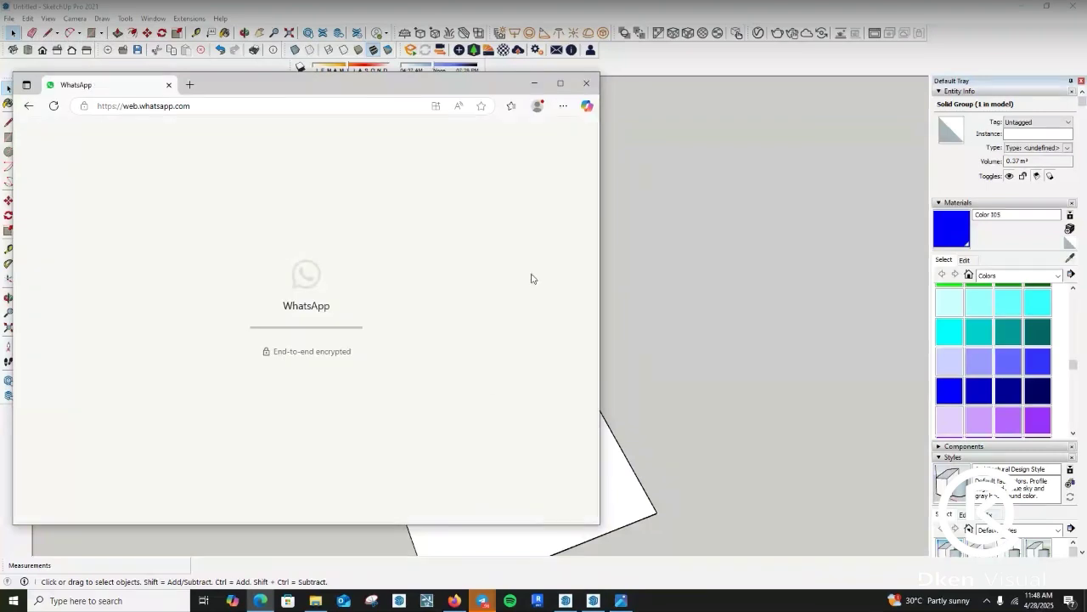
drag(459, 83, 569, 177)
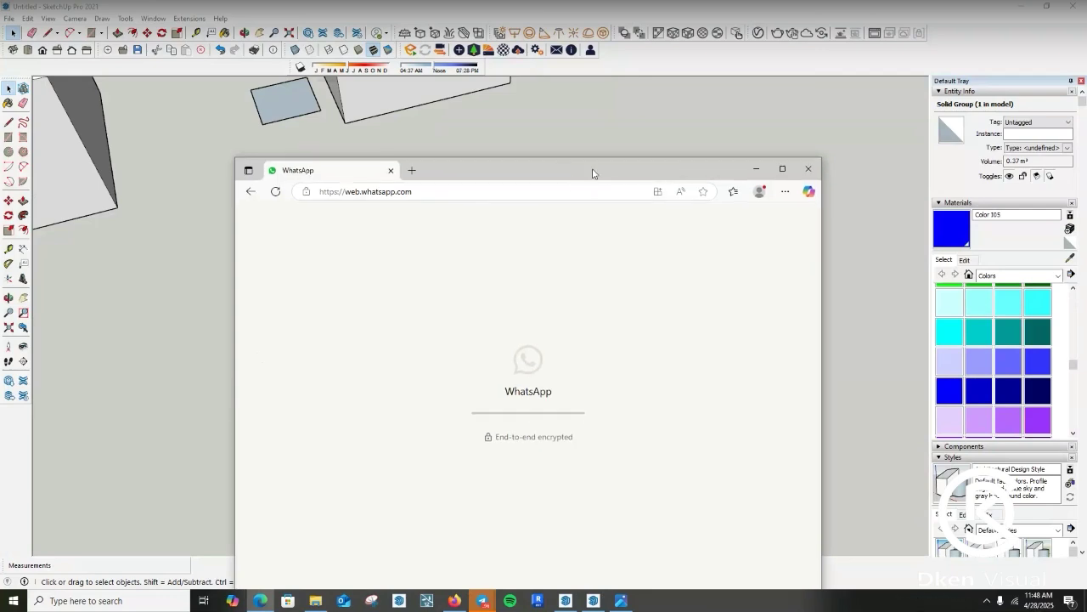
drag(567, 179, 505, 121)
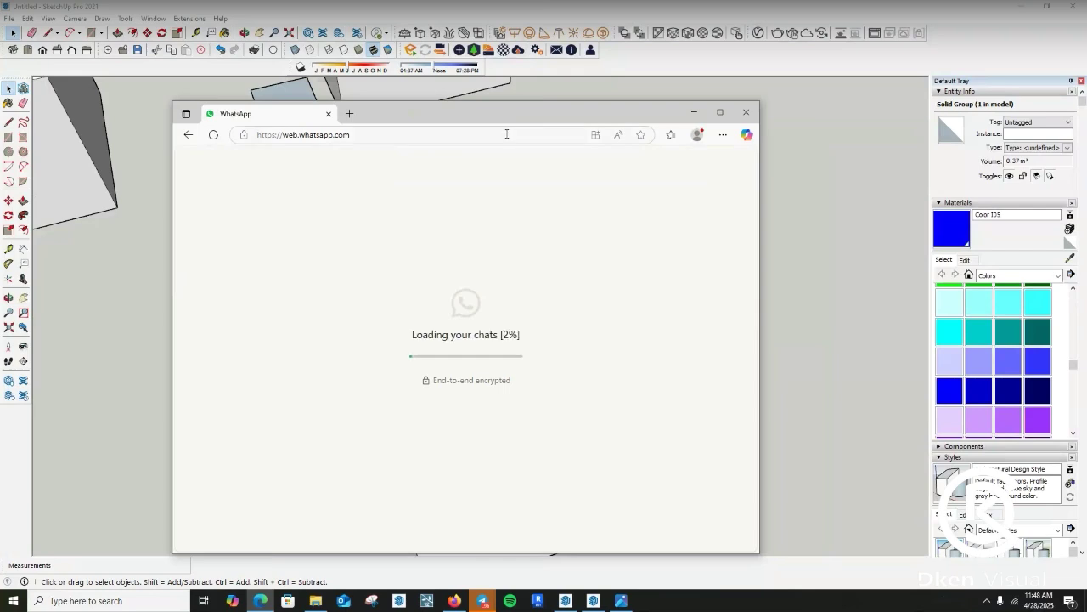
click(692, 113)
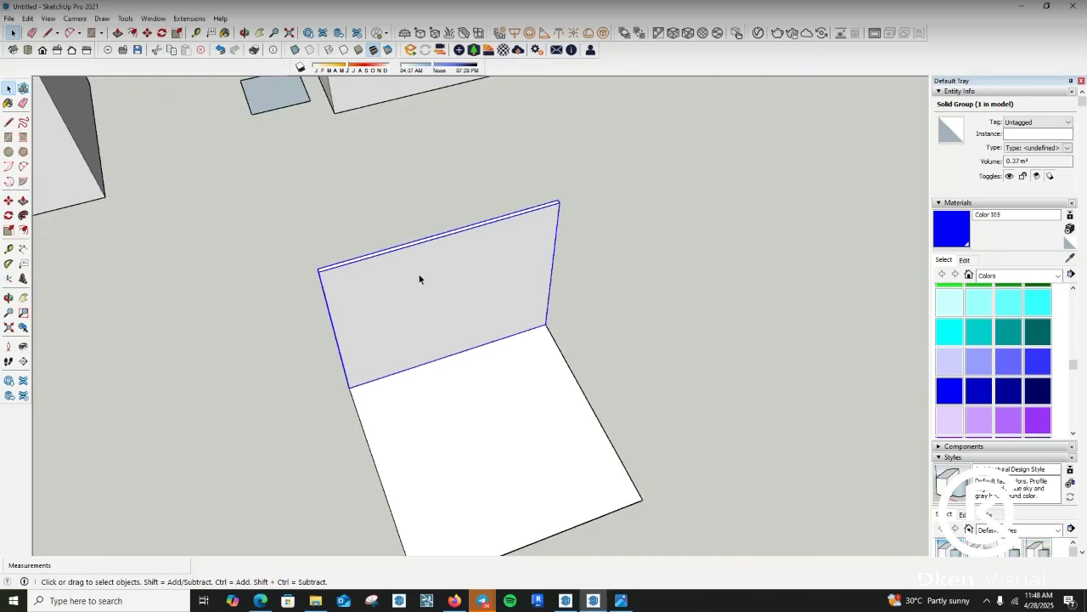
- Switch to the image viewer, examine the booth layout in SHELLSCHEME 3x3.jpg, and return to SketchUp
scroll(420, 280, down, 3)
mouse_move(633, 603)
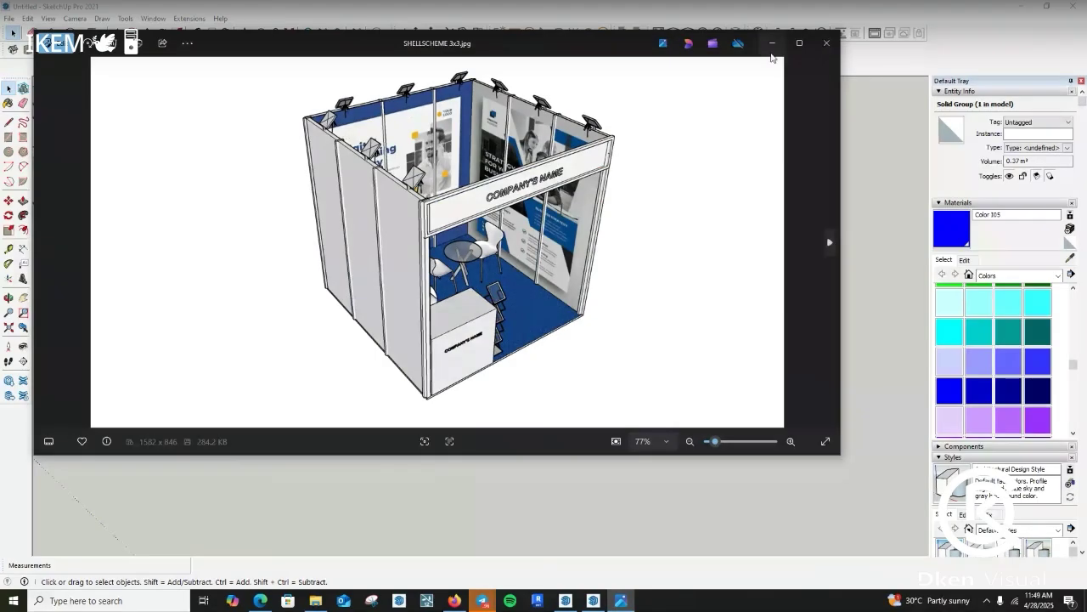
click(771, 44)
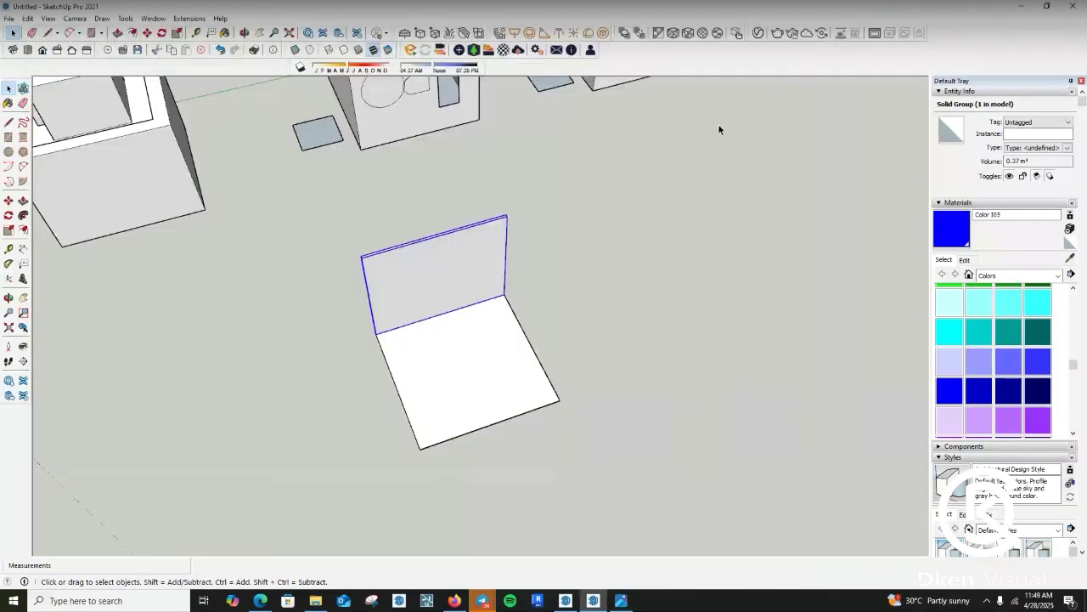
- Copy the back wall group 2950 mm along the slab's side edge to the front of the booth
scroll(421, 297, up, 1)
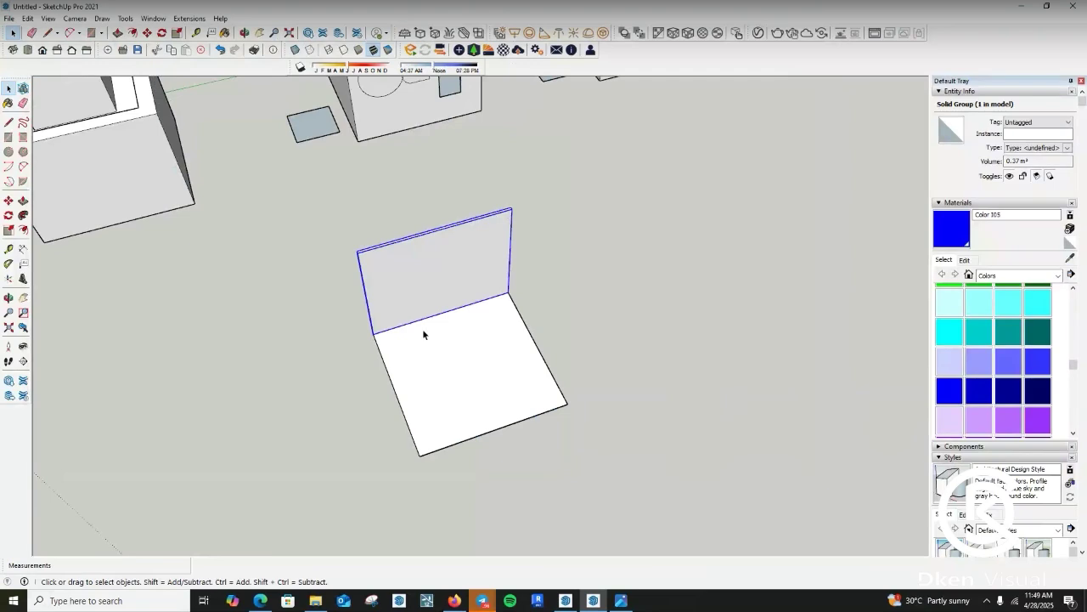
scroll(522, 311, up, 2)
middle_drag(520, 311, 375, 349)
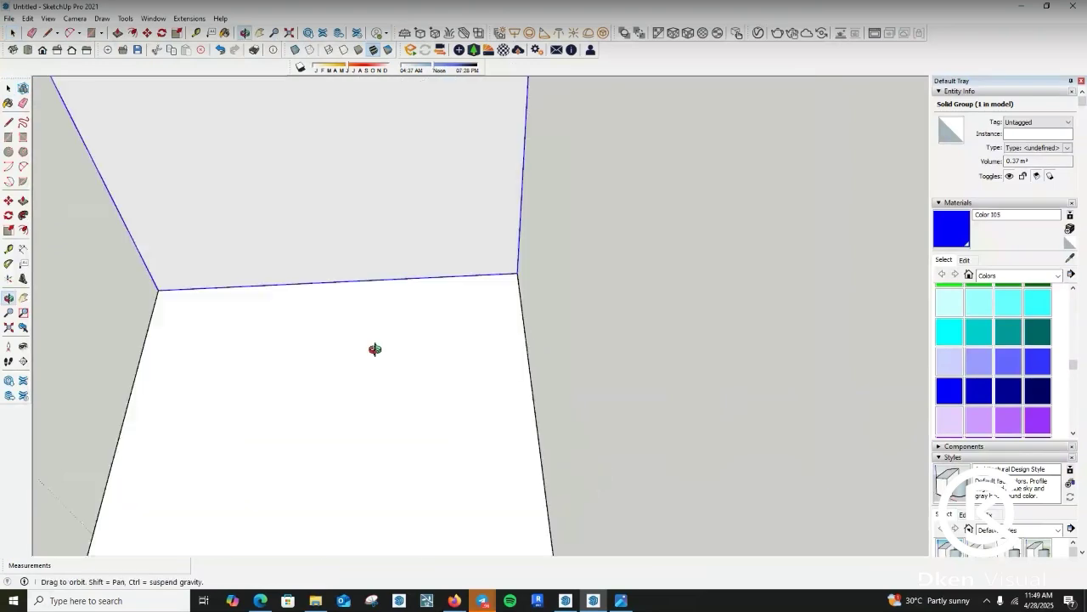
scroll(417, 328, down, 3)
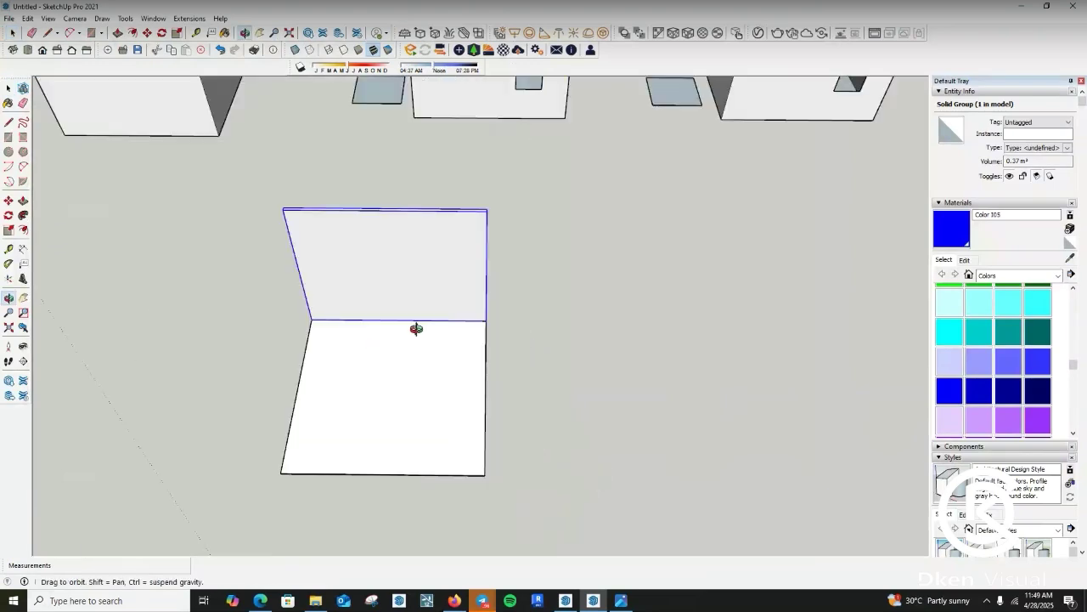
scroll(416, 329, up, 2)
middle_drag(408, 356, 485, 339)
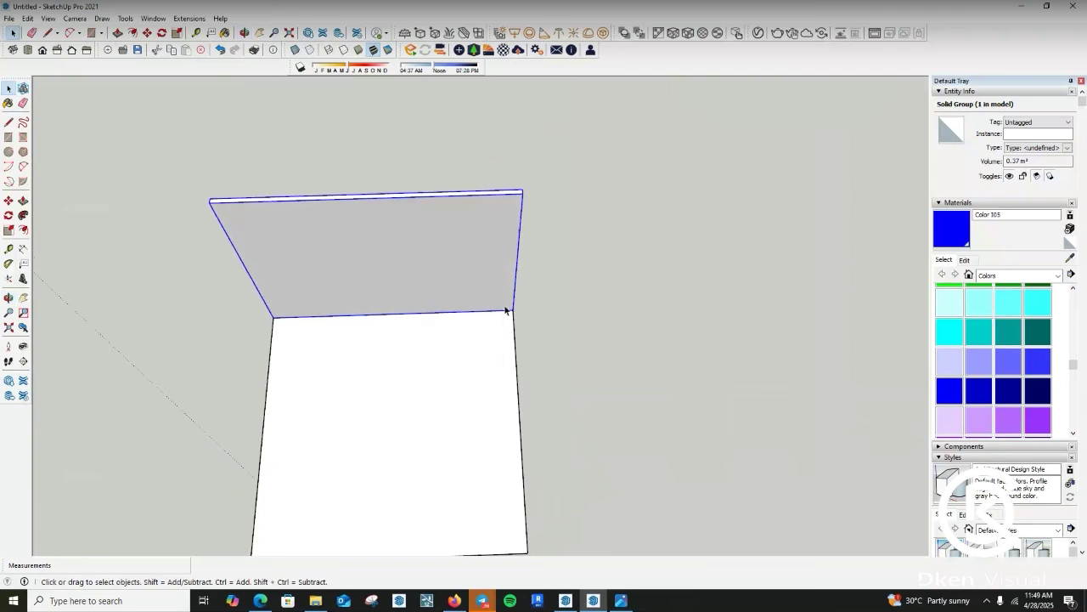
key(m)
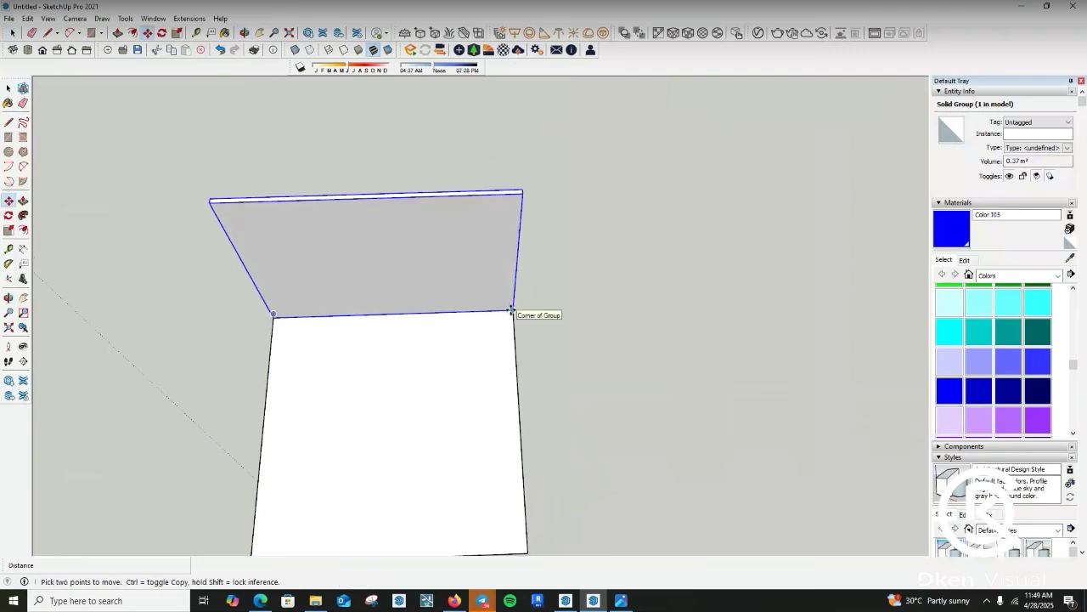
click(511, 310)
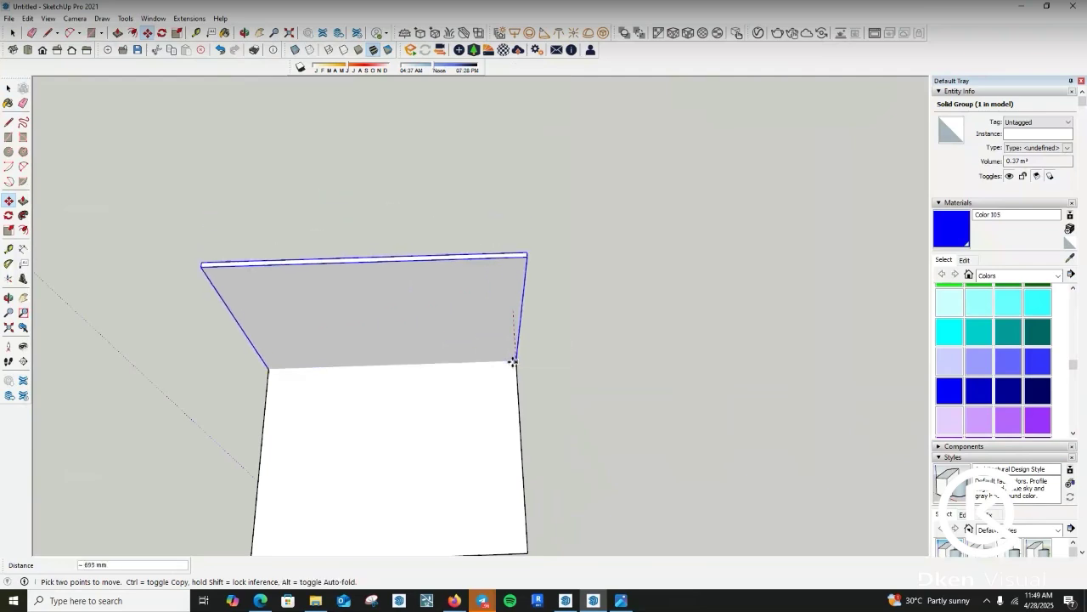
key(ctrl)
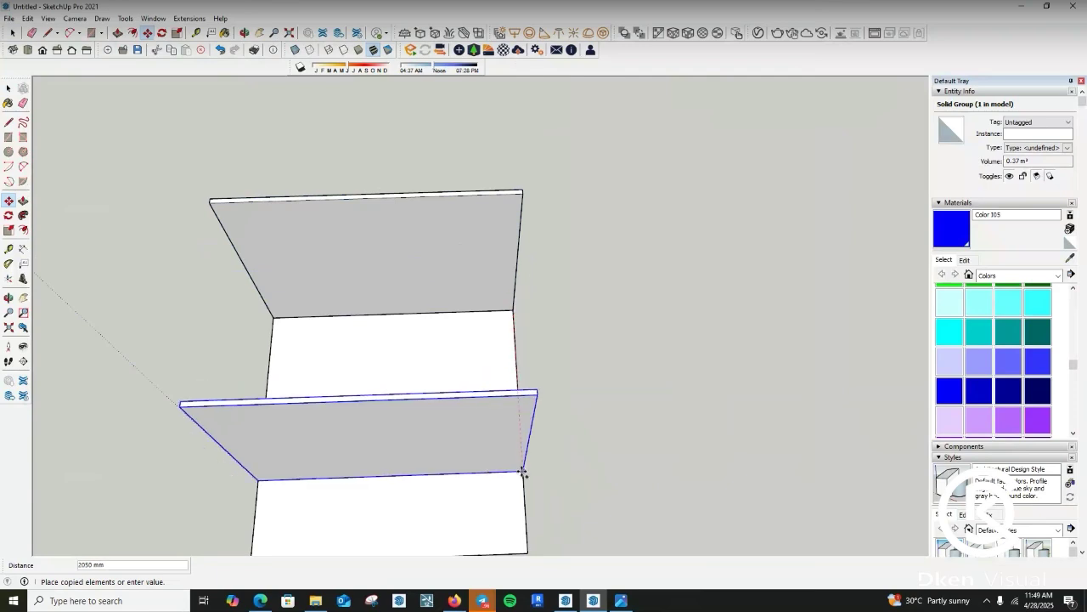
scroll(523, 473, down, 1)
scroll(522, 473, down, 1)
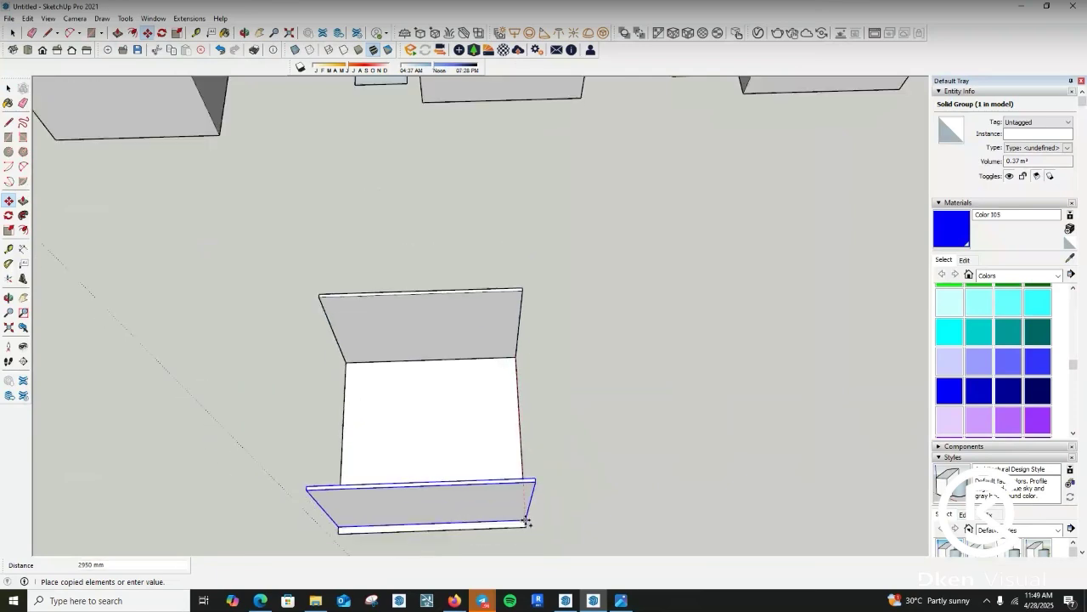
click(528, 523)
scroll(401, 488, up, 2)
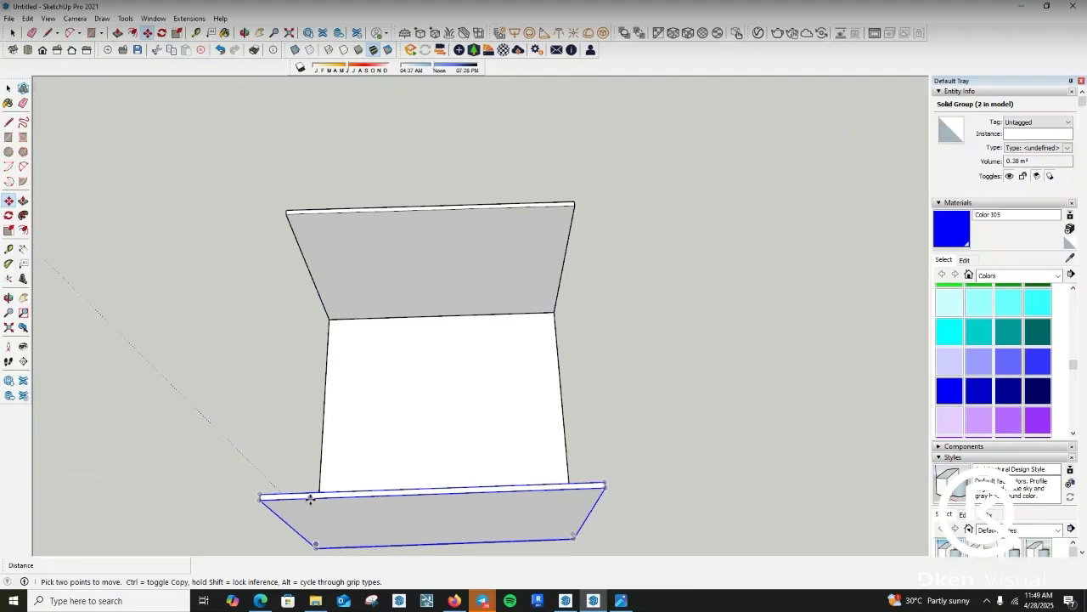
- Rotate the copied wall perpendicular to the back wall and move it by its lower corner to the back corner, along the slab's side edge
key(q)
click(293, 494)
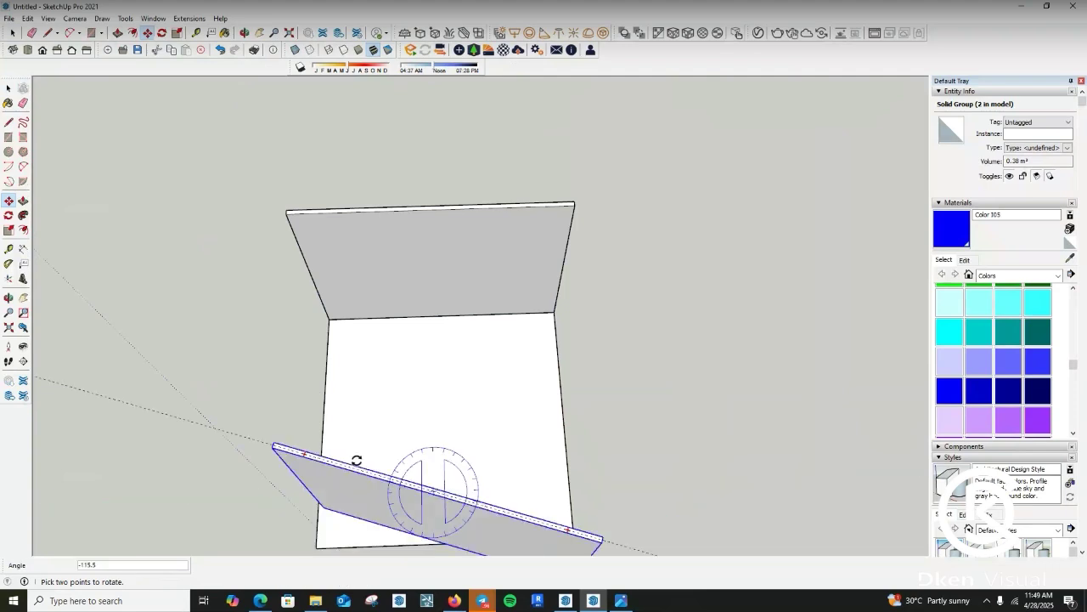
click(434, 434)
key(m)
scroll(464, 419, up, 2)
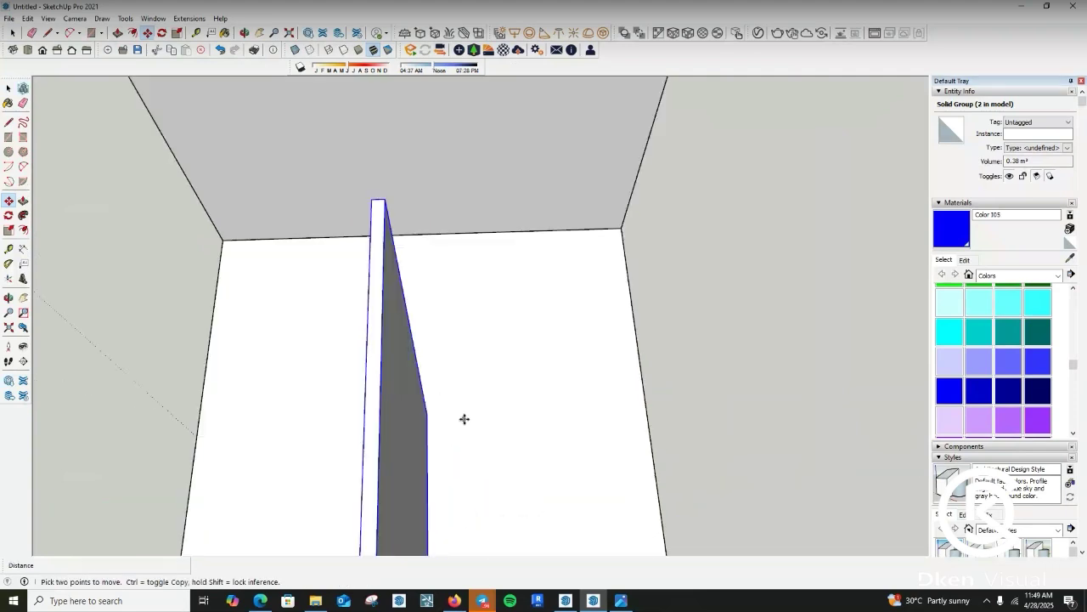
click(428, 414)
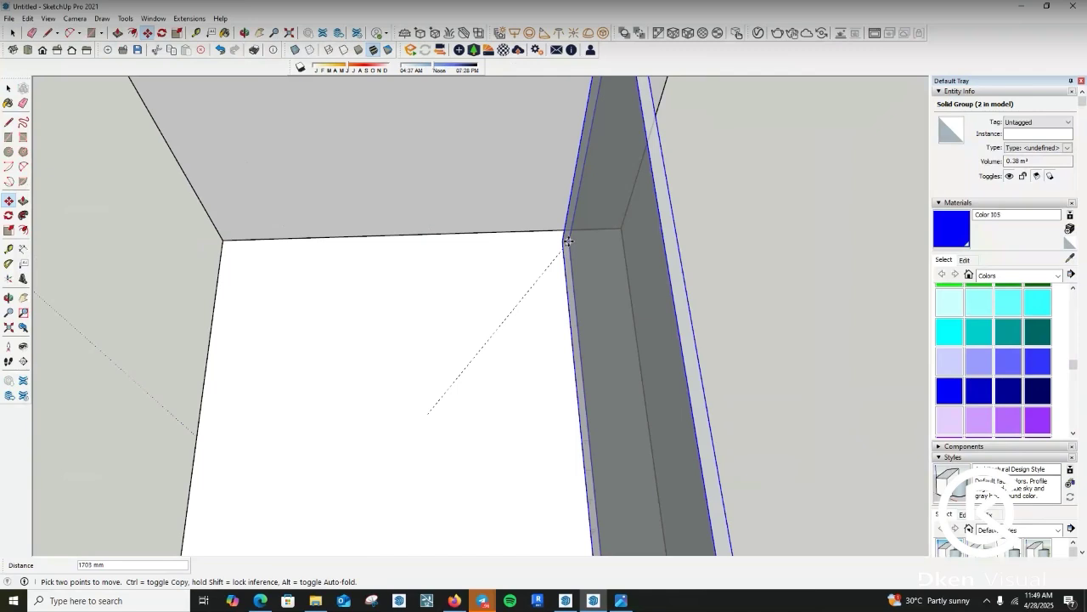
click(616, 231)
scroll(575, 396, down, 5)
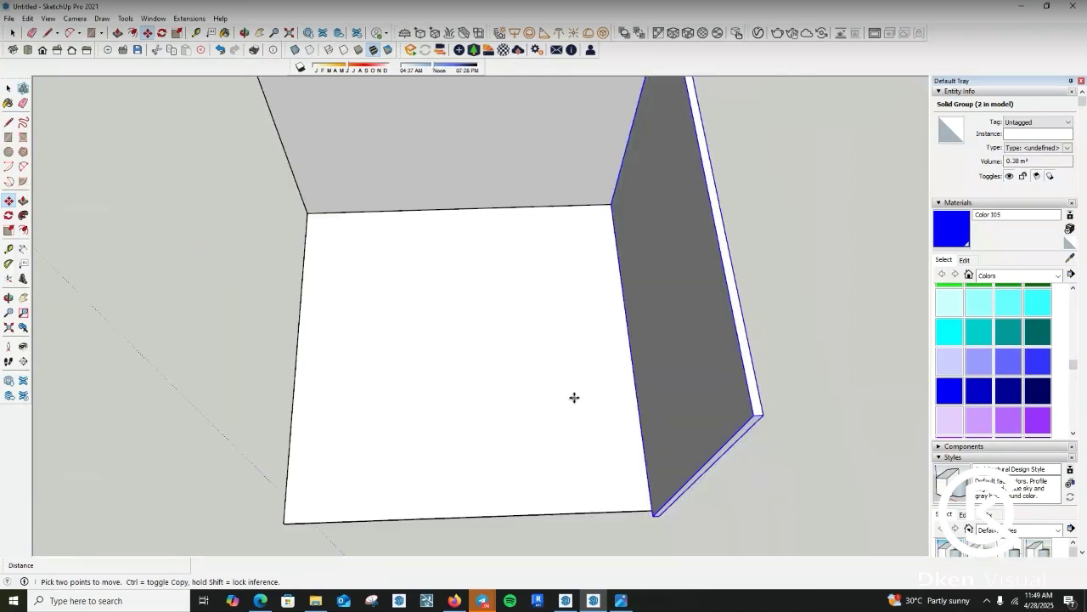
- Push the side wall's front end face back so that it lines up with the slab's front edge
middle_drag(550, 370, 665, 338)
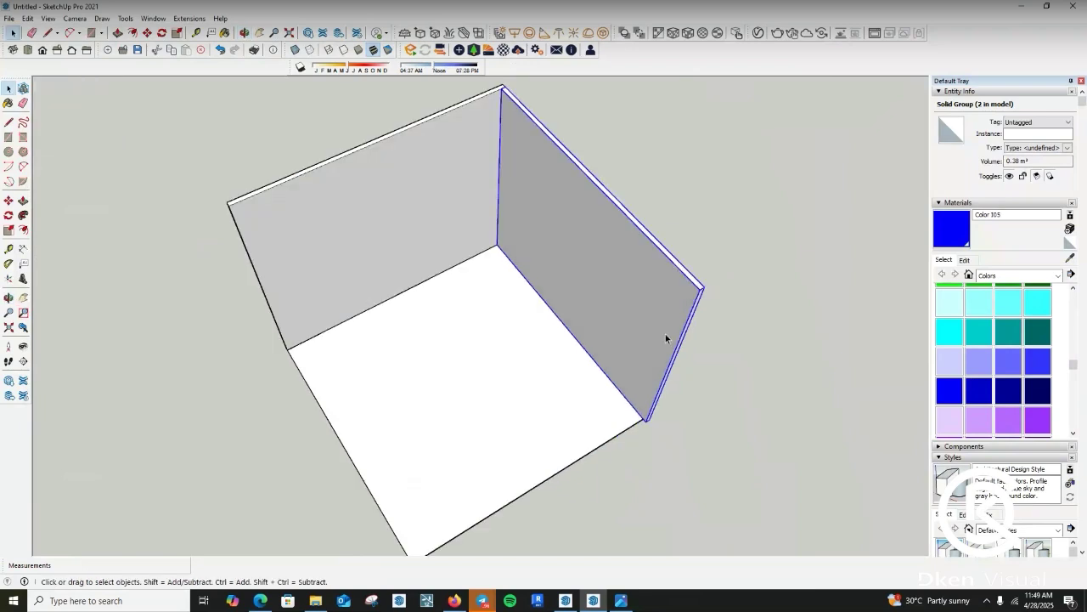
scroll(665, 334, up, 3)
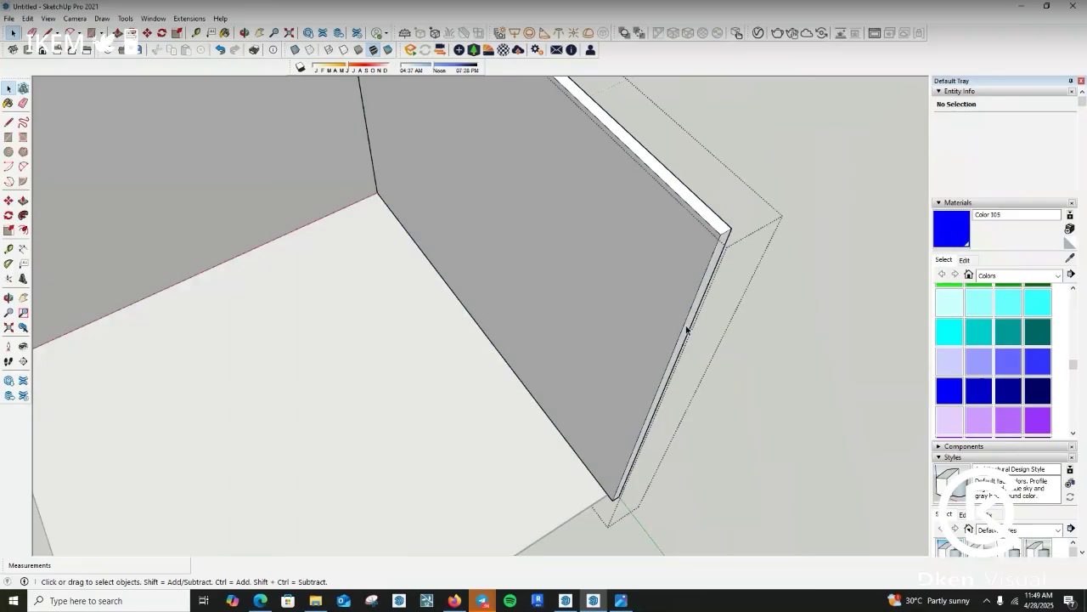
scroll(676, 356, up, 2)
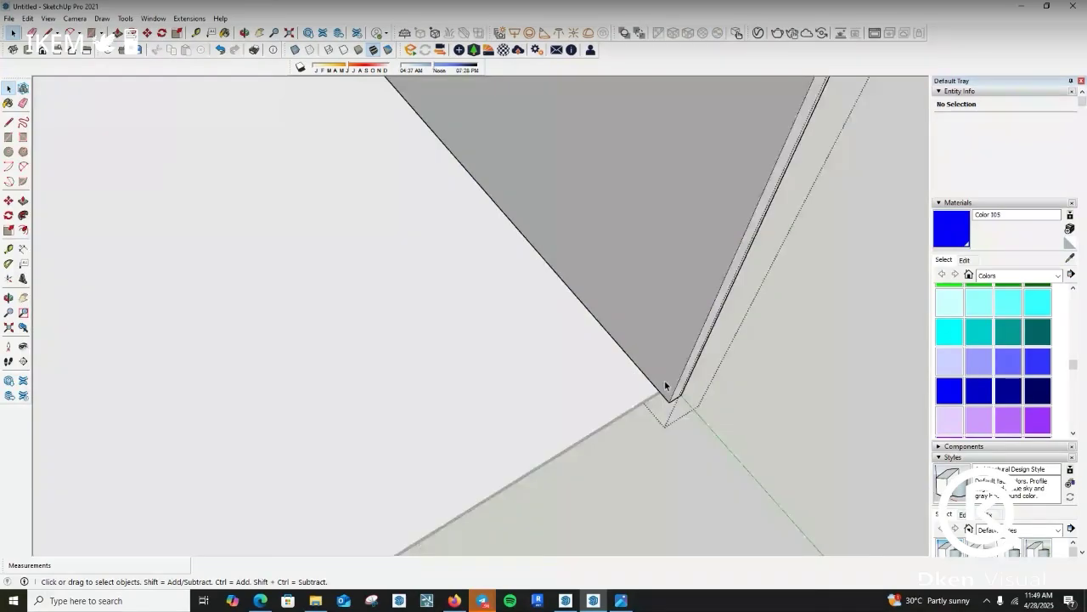
scroll(679, 386, up, 1)
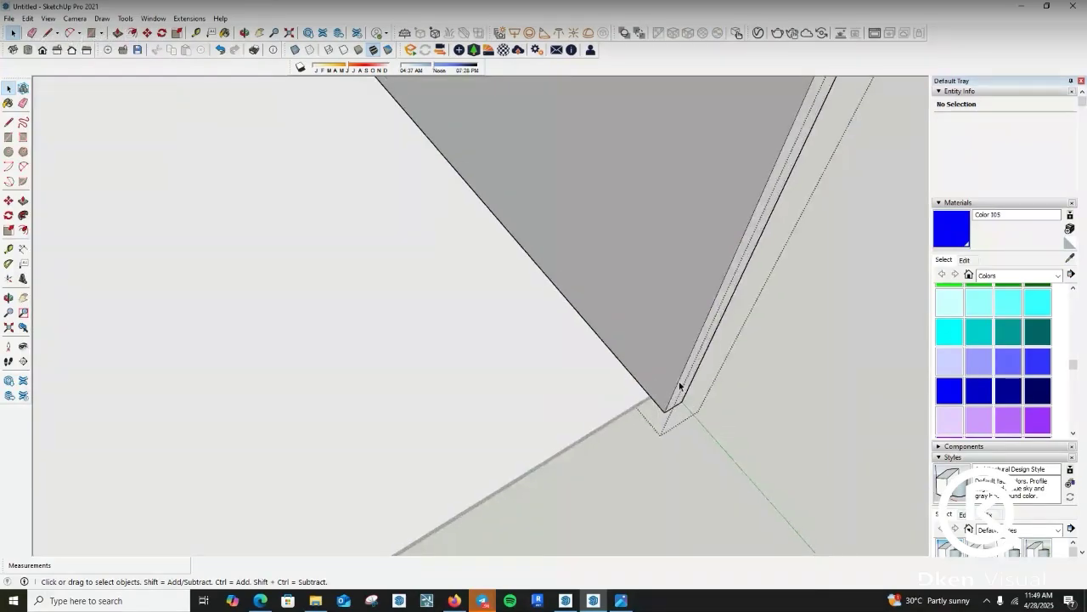
key(p)
drag(680, 388, 626, 417)
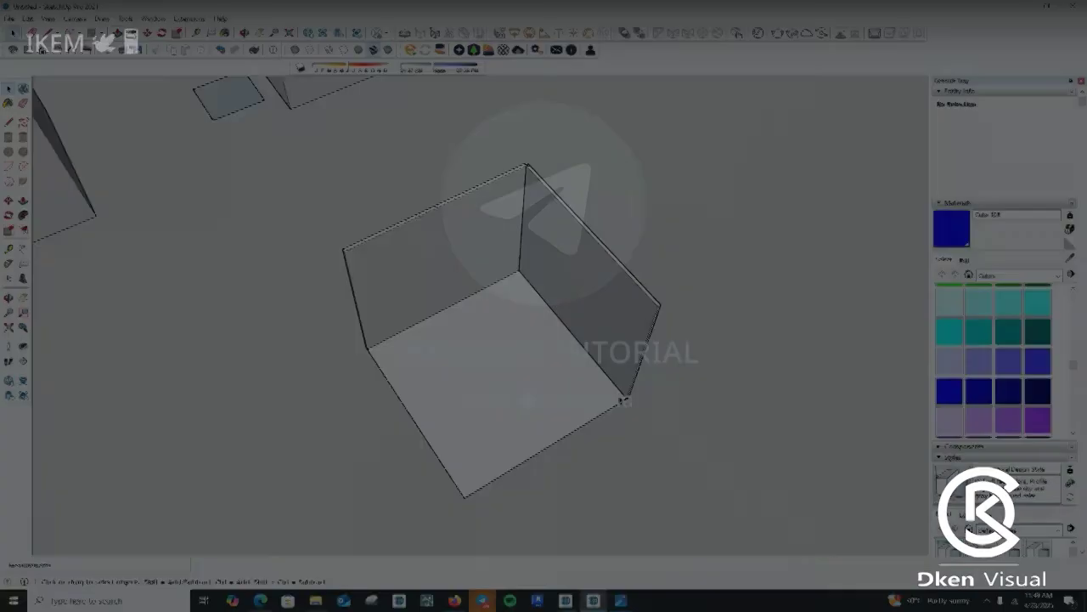
- Copy the side wall across the booth to the slab's opposite side edge, using its lower back corner as the base point
click(528, 310)
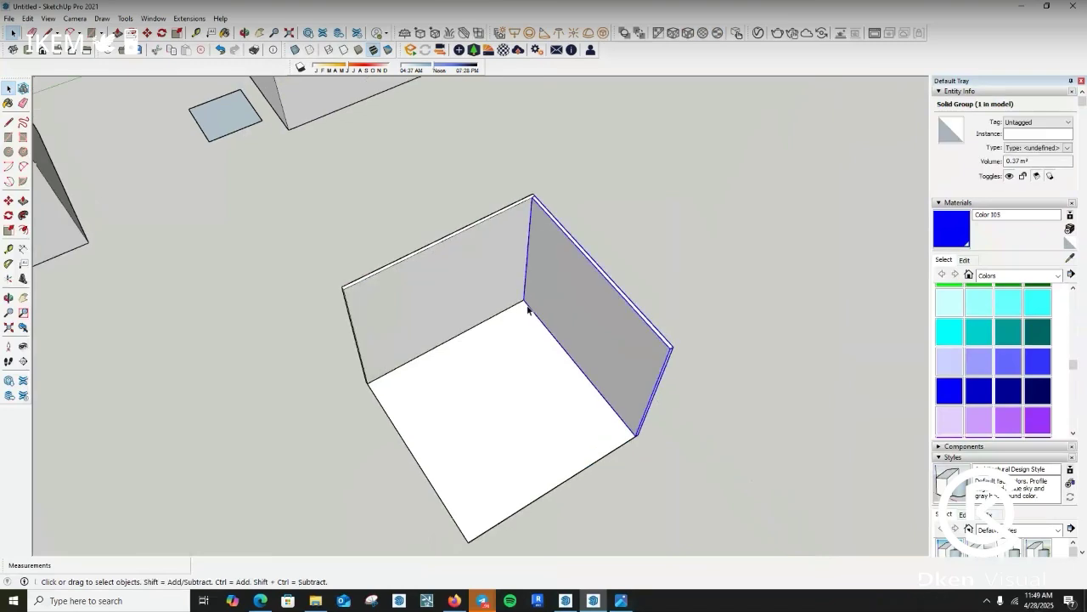
key(m)
click(523, 300)
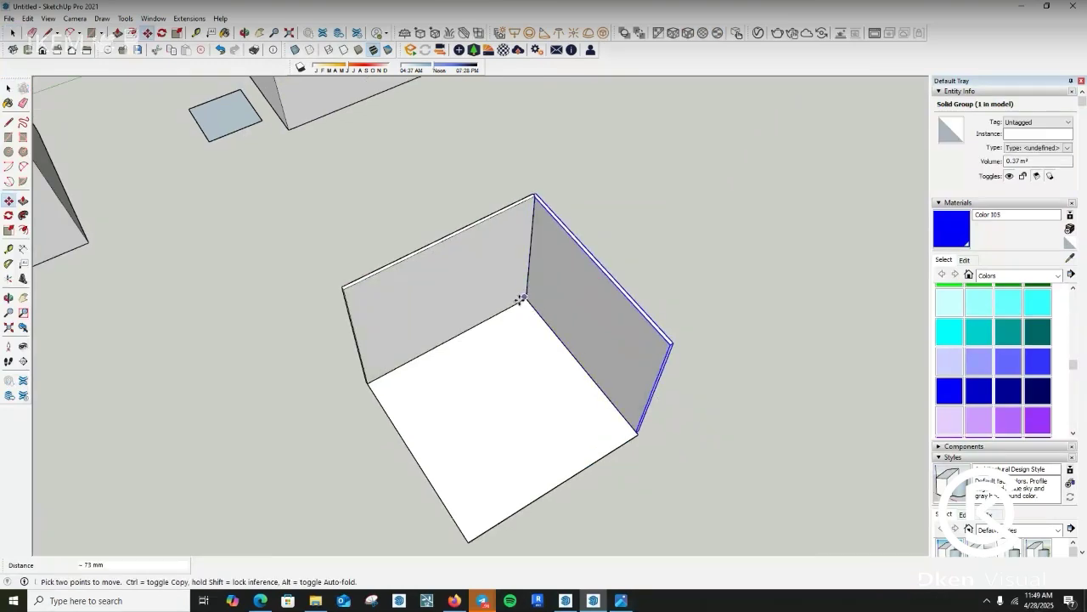
key(ctrl)
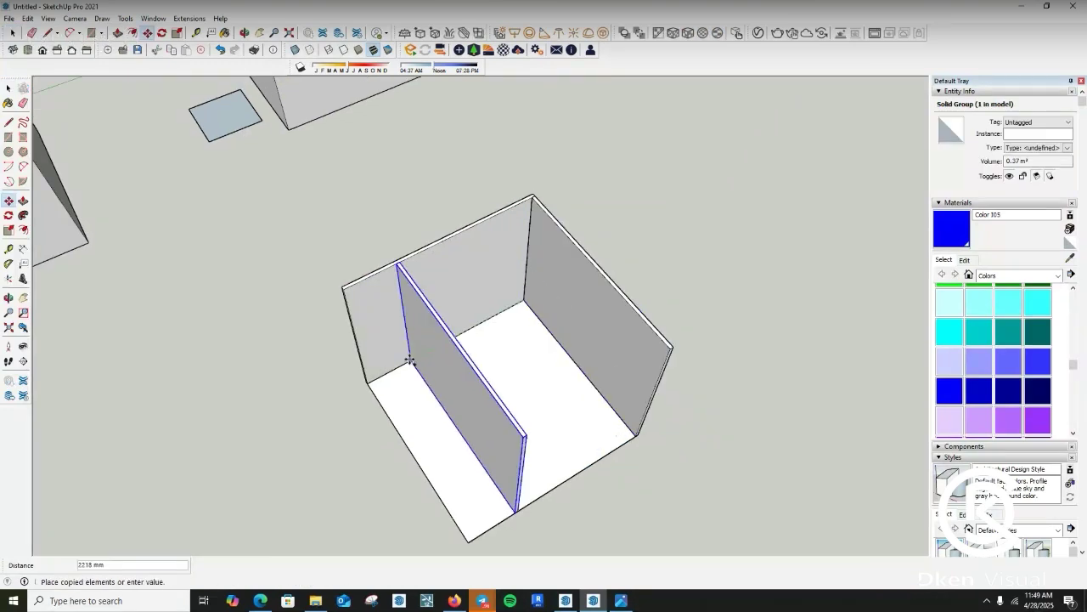
click(371, 390)
scroll(481, 395, down, 1)
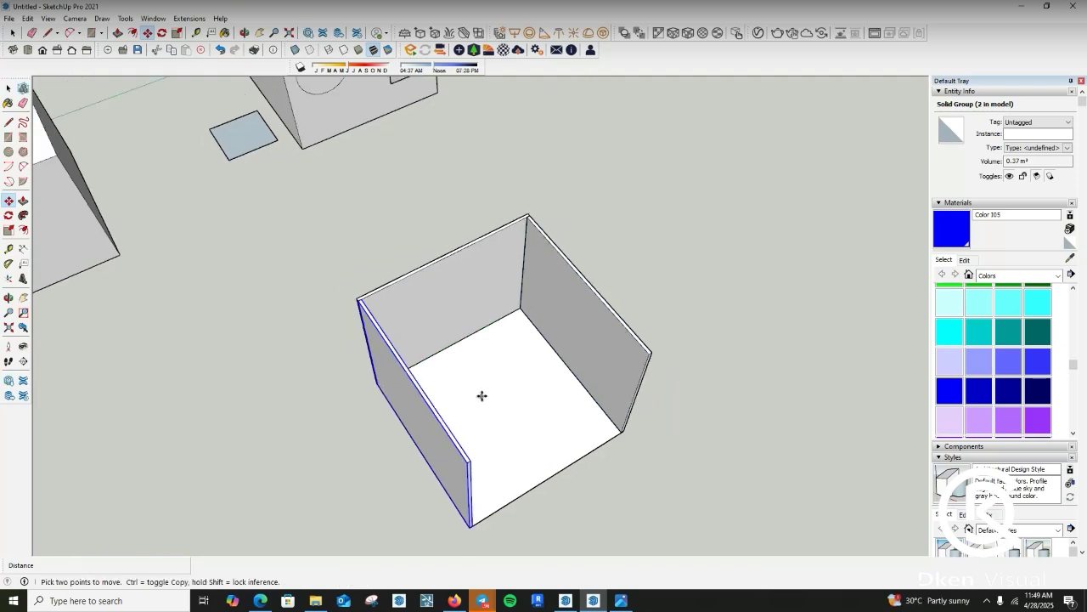
- Inspect the three walls, examine the booth front in SHELLSCHEME 3x3.jpg in the image viewer, and return to SketchUp
middle_drag(481, 395, 413, 371)
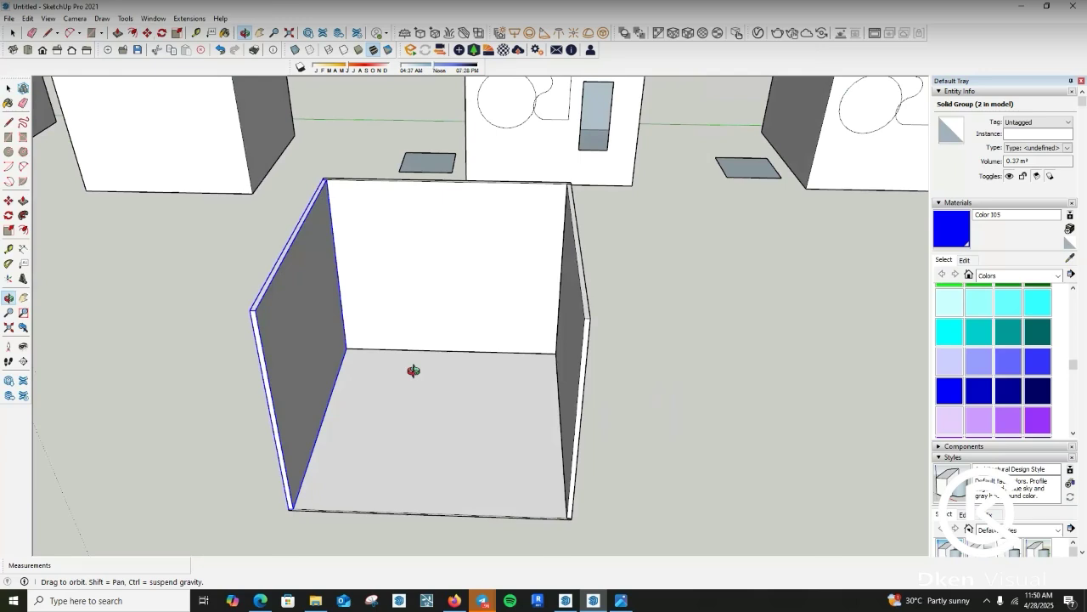
drag(413, 371, 464, 356)
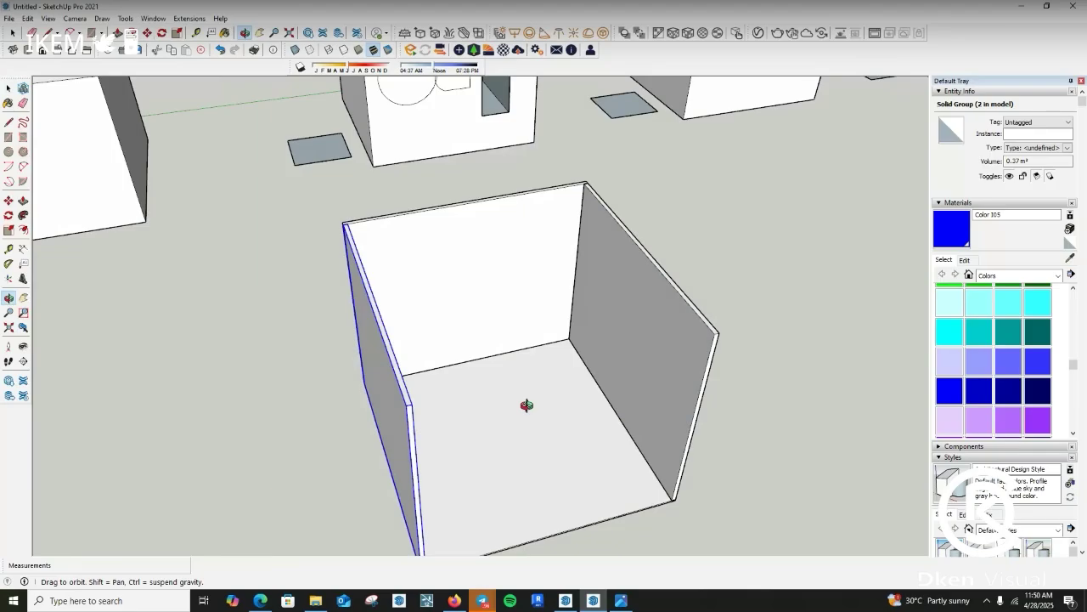
scroll(527, 405, down, 3)
mouse_move(616, 606)
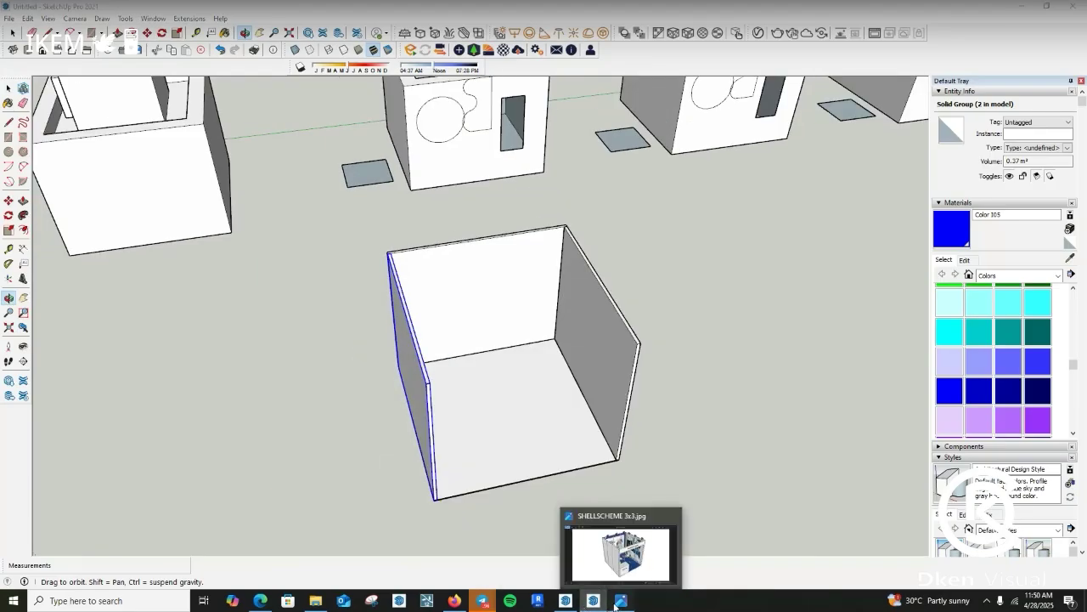
click(620, 554)
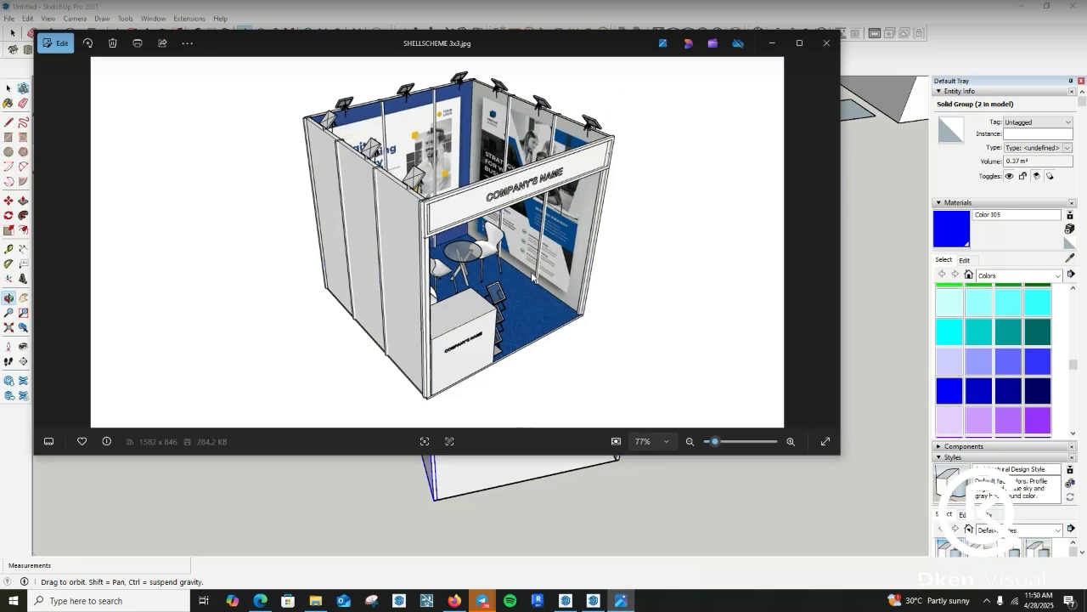
click(770, 44)
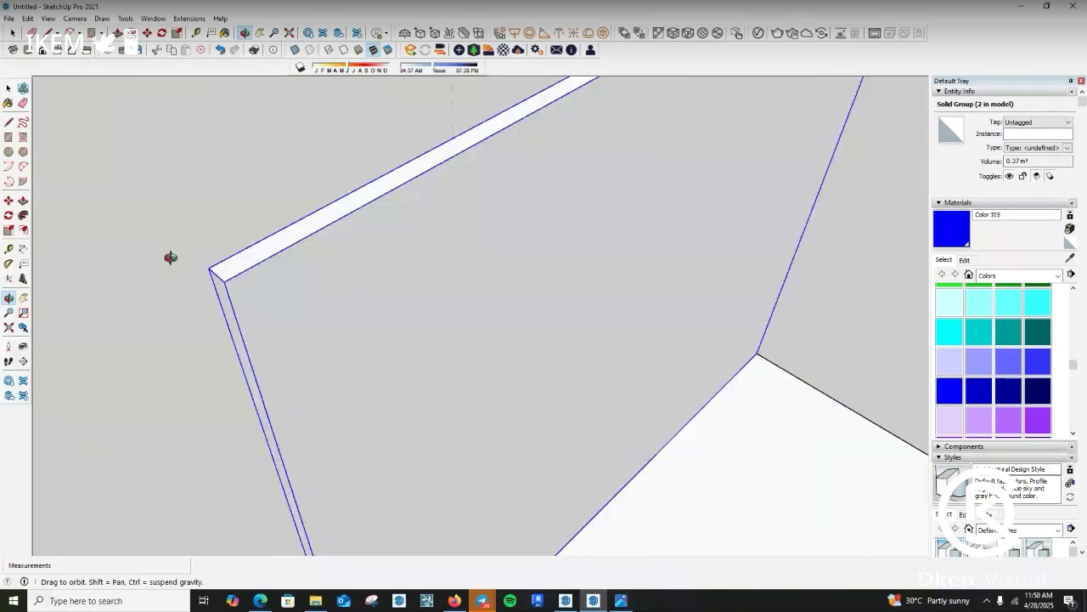
middle_drag(170, 258, 222, 268)
key(r)
scroll(223, 268, down, 4)
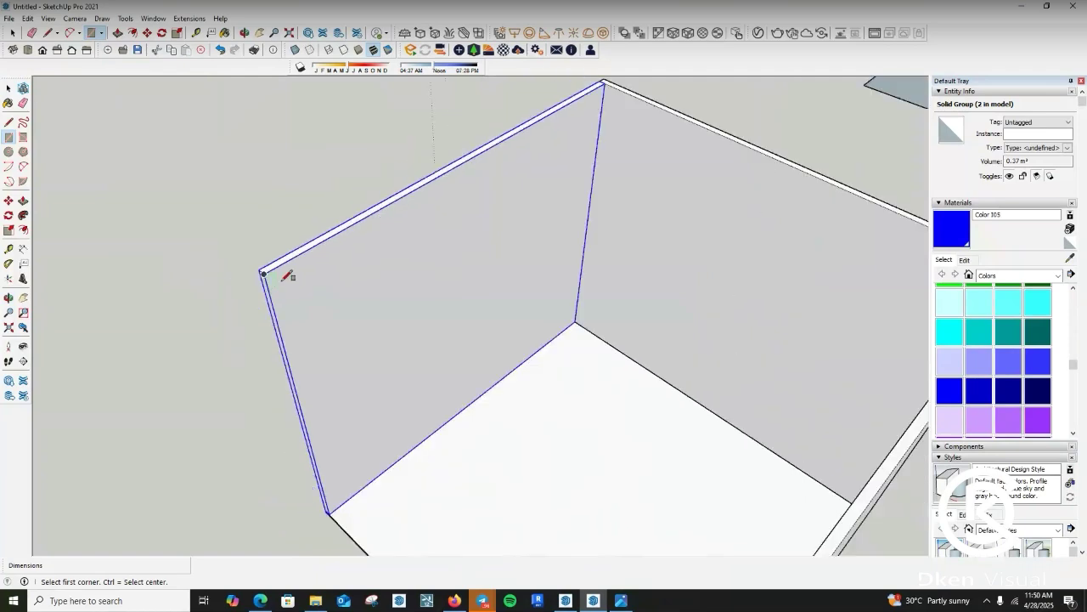
scroll(282, 281, down, 1)
key(space)
scroll(395, 313, down, 4)
click(170, 328)
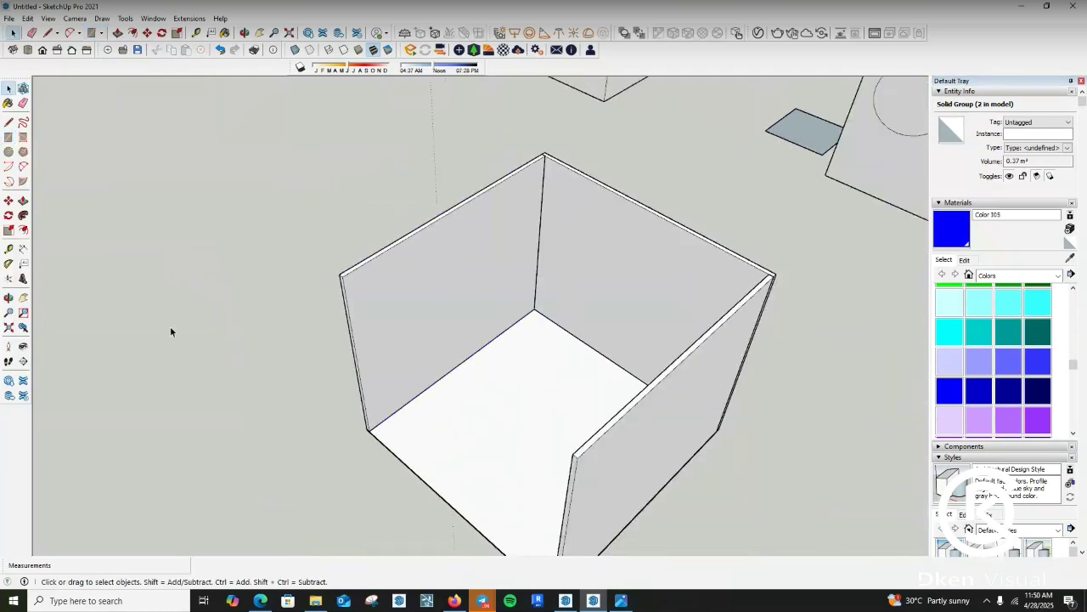
- Copy the back wall 2950 mm to the slab's front edge and open the copied group for editing
scroll(567, 319, down, 2)
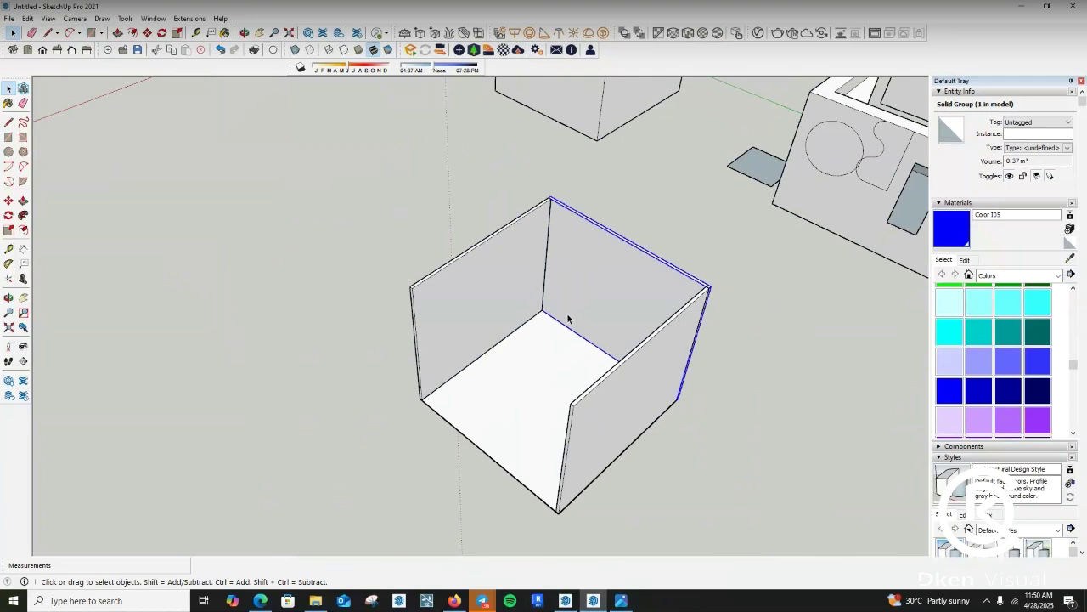
scroll(568, 319, down, 1)
key(m)
key(ctrl)
click(546, 311)
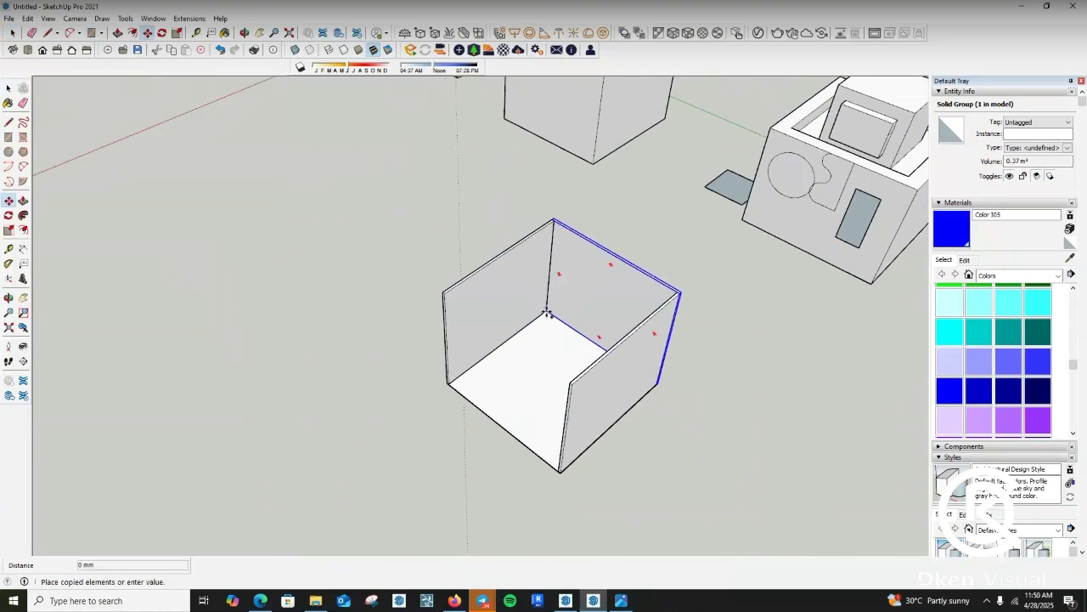
scroll(448, 384, up, 3)
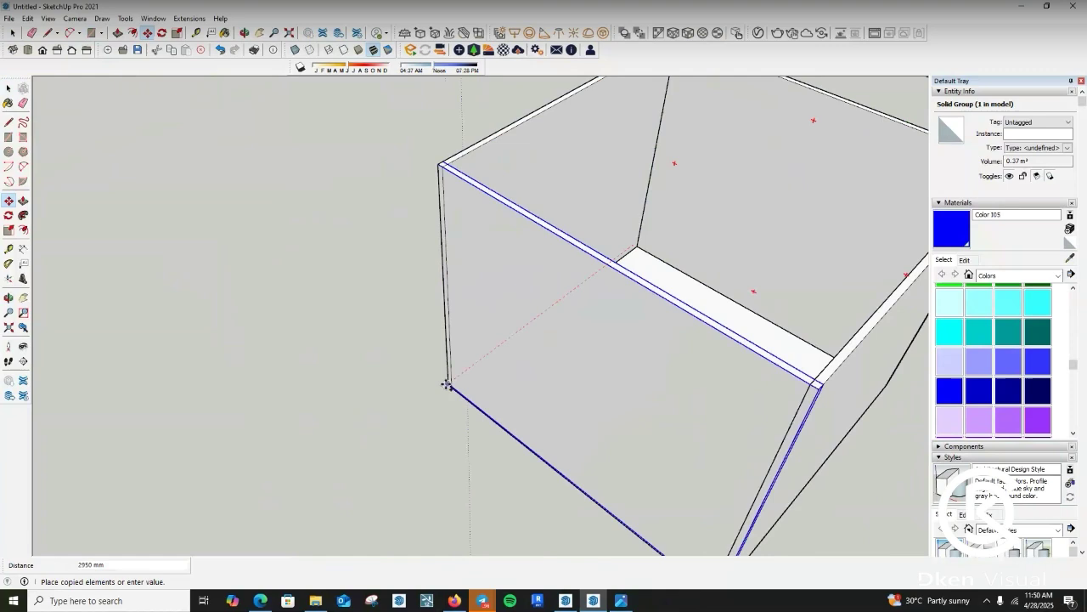
click(448, 384)
scroll(543, 384, down, 3)
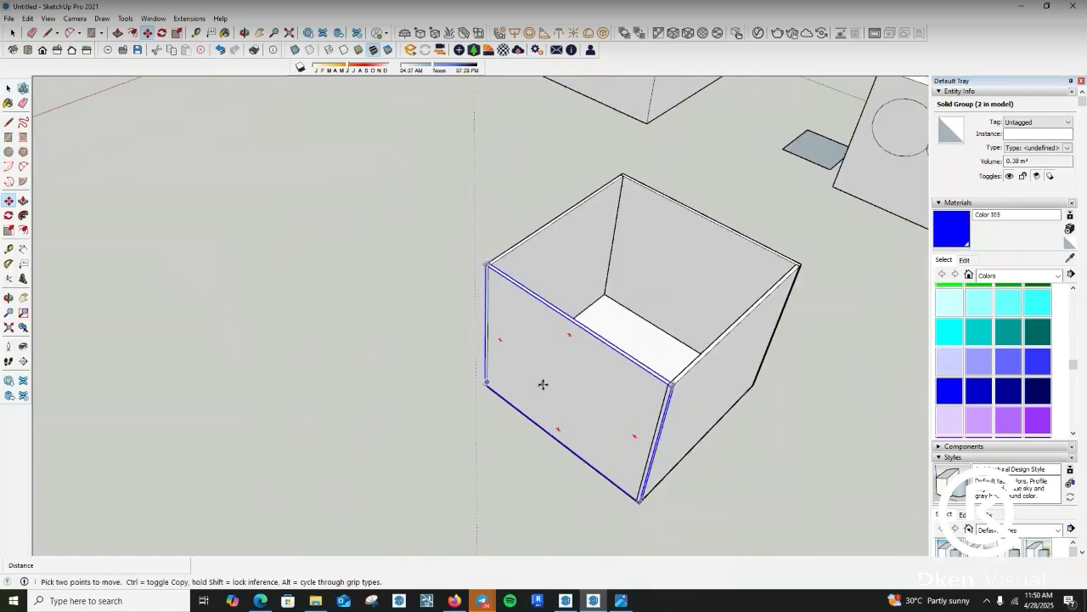
middle_drag(543, 384, 776, 250)
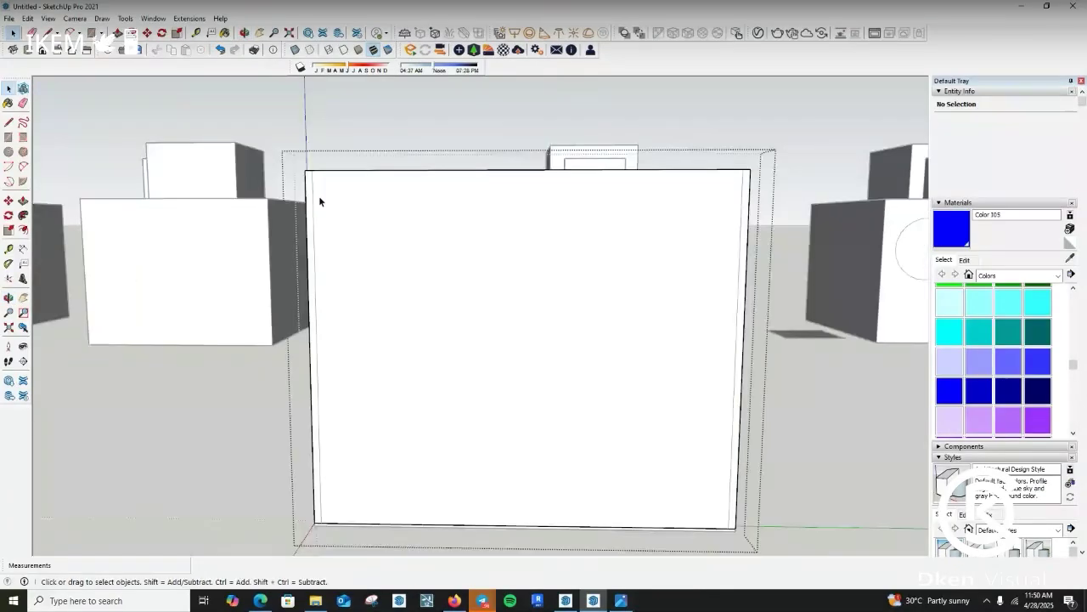
scroll(319, 196, down, 2)
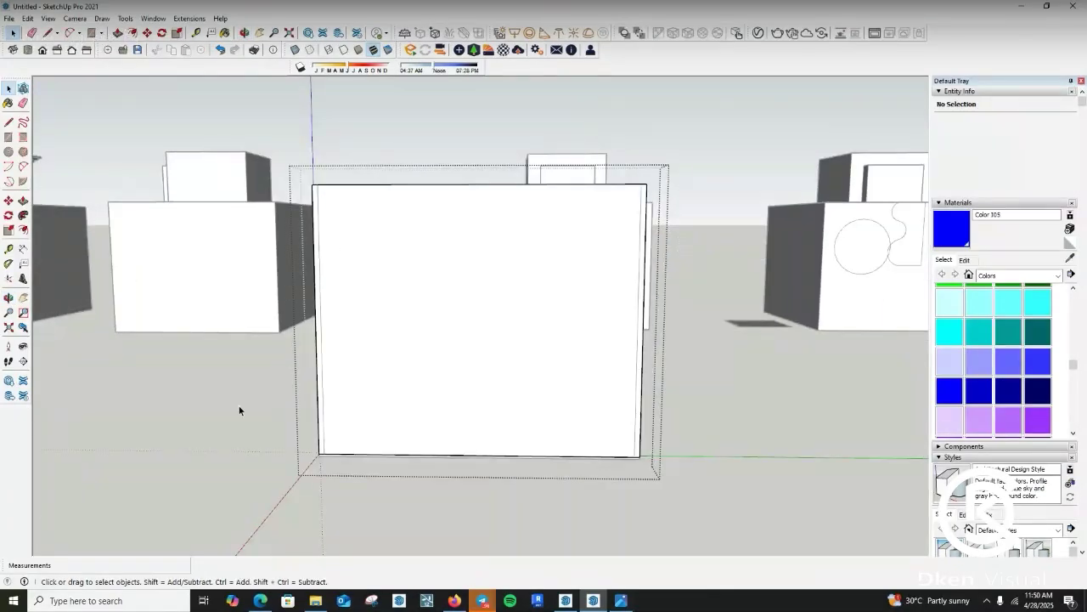
- Raise the bottom of the copied front wall by 2200 mm along the vertical axis to reduce it to a fascia
drag(239, 405, 643, 455)
scroll(643, 456, up, 3)
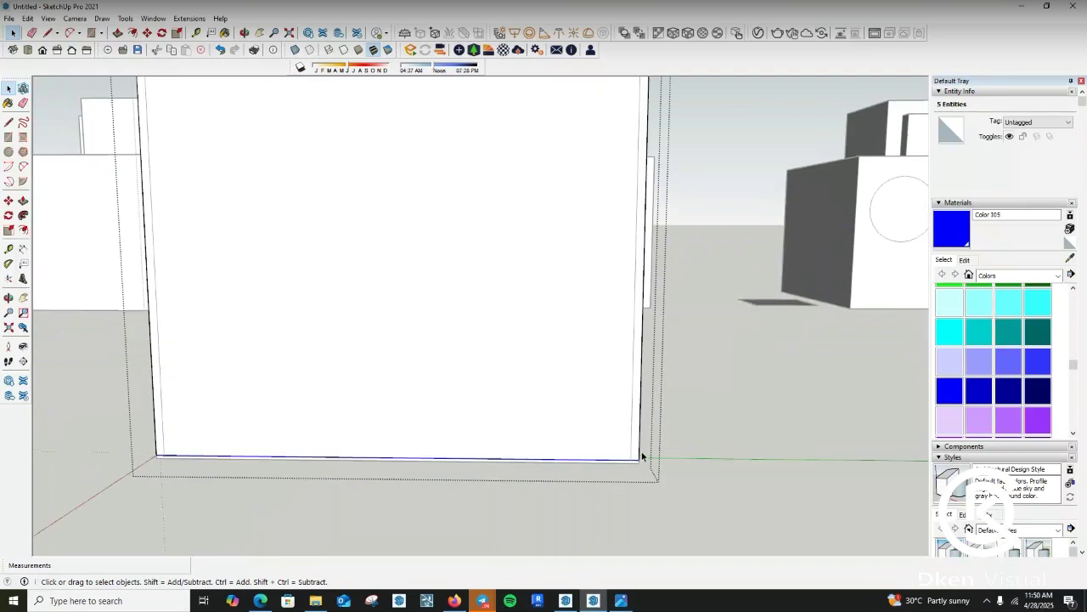
scroll(643, 455, down, 2)
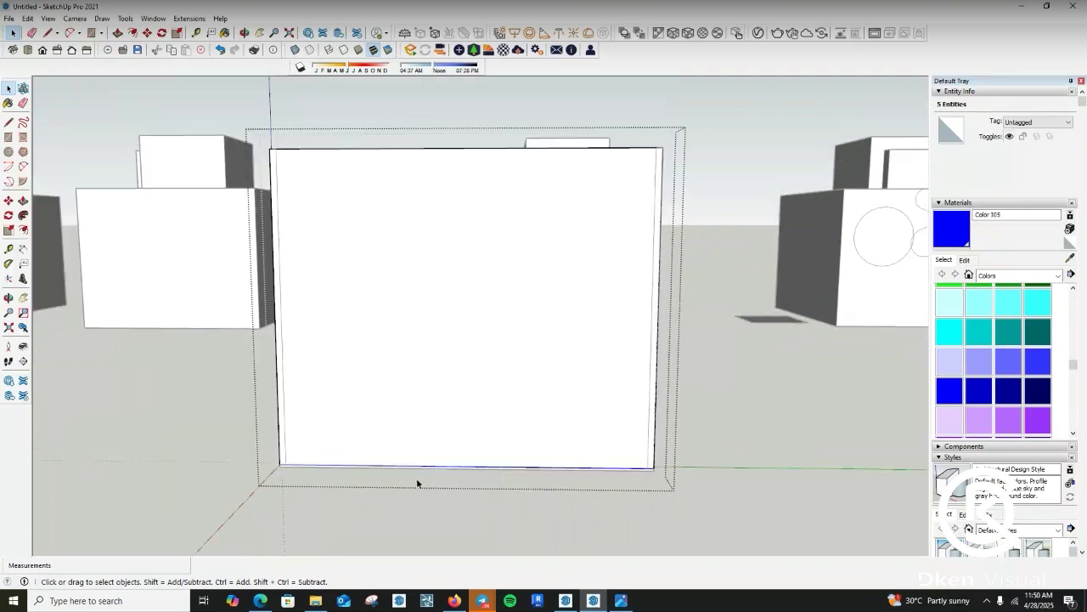
key(m)
click(436, 463)
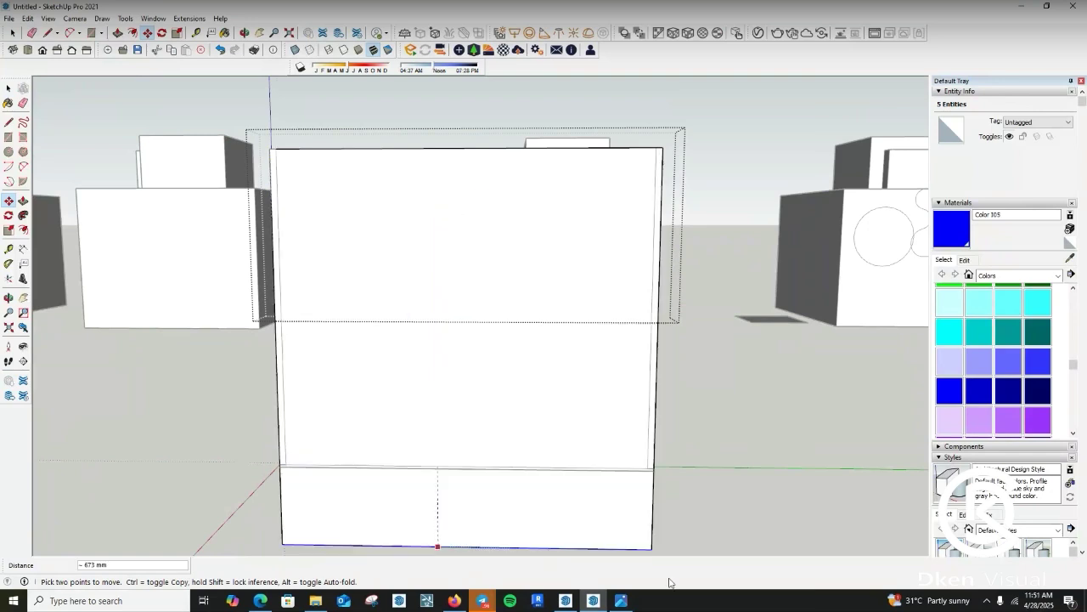
mouse_move(621, 600)
mouse_move(616, 544)
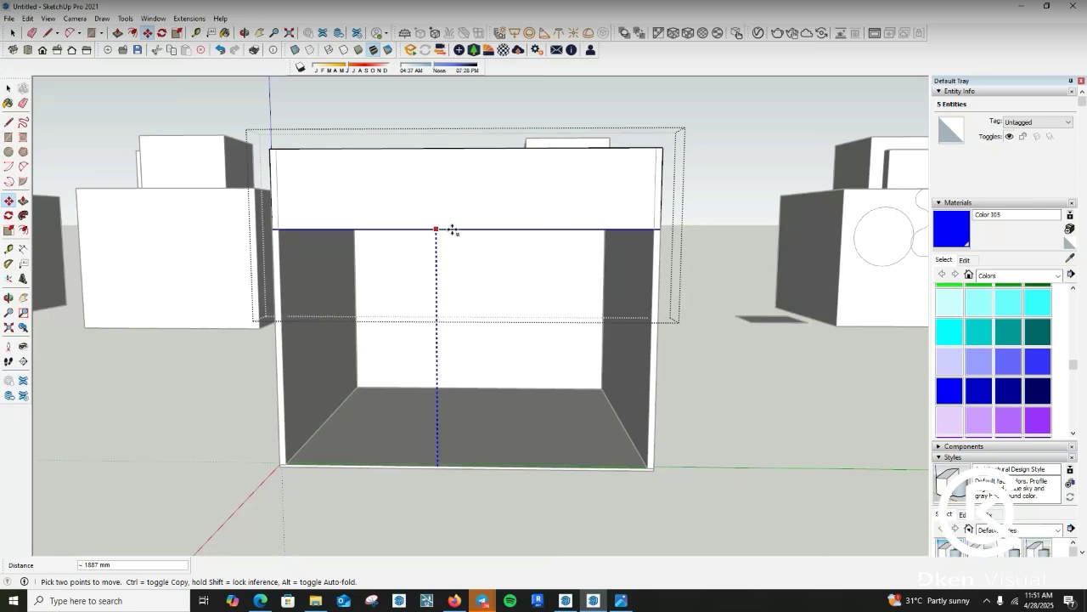
text(2200)
key(Return)
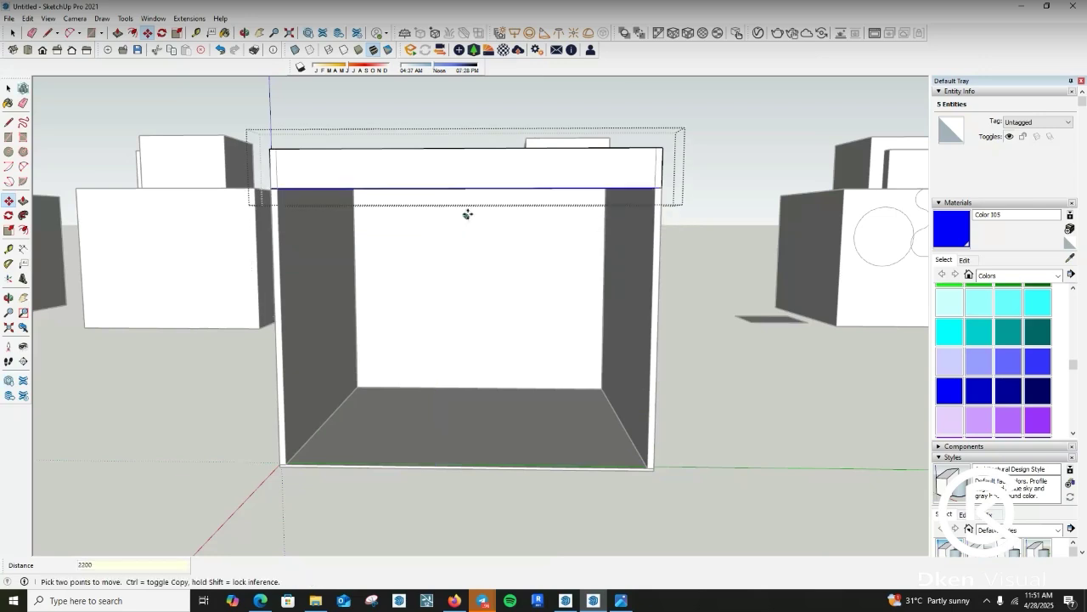
- Measure the fascia's height at its left end with the Dimension tool without placing the dimension
scroll(452, 174, up, 3)
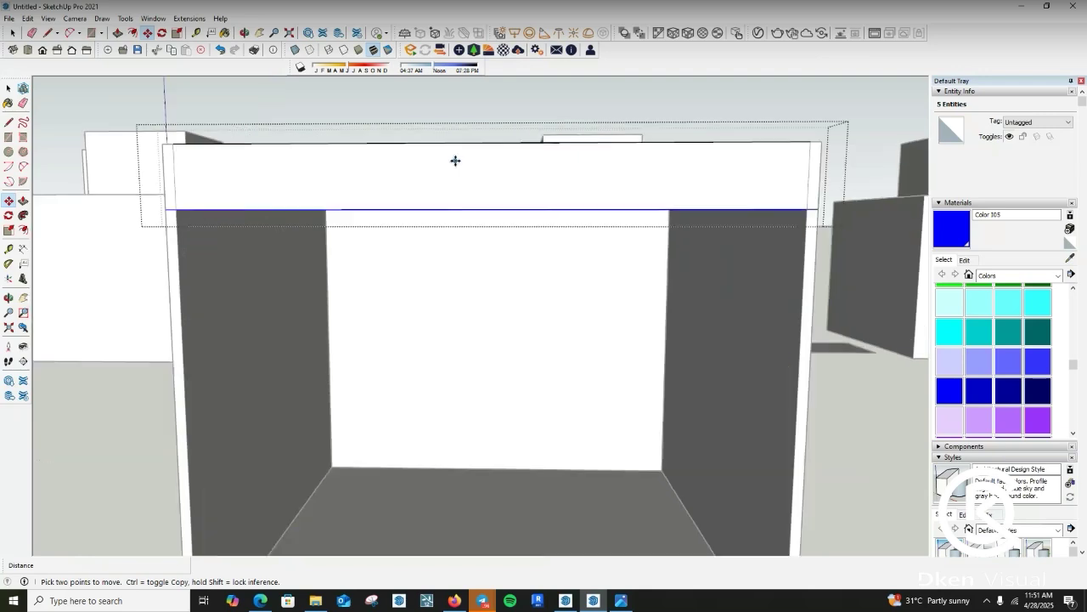
scroll(506, 185, down, 3)
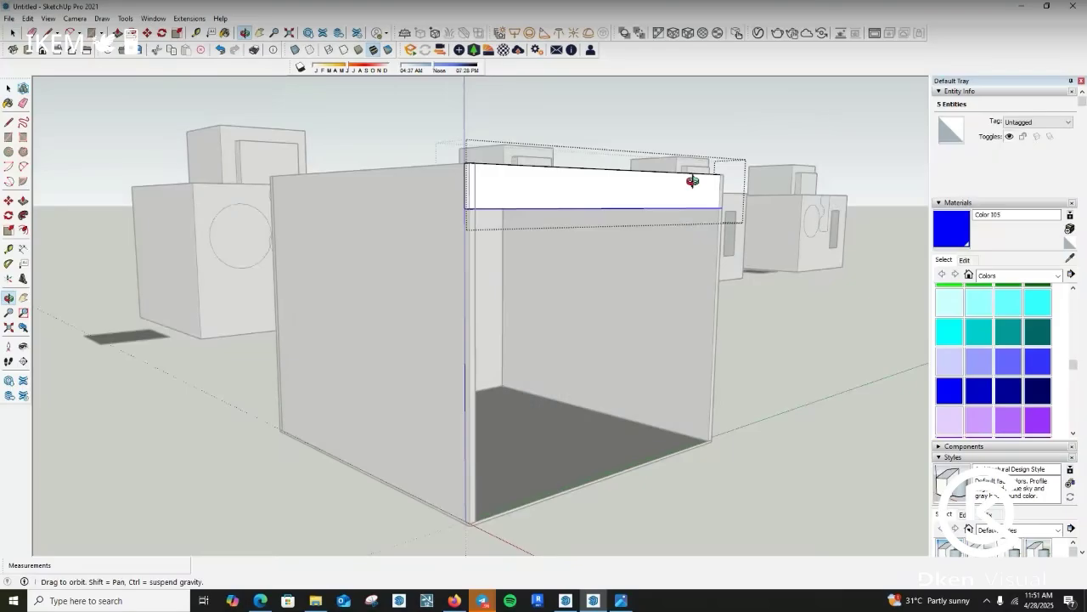
scroll(476, 153, up, 5)
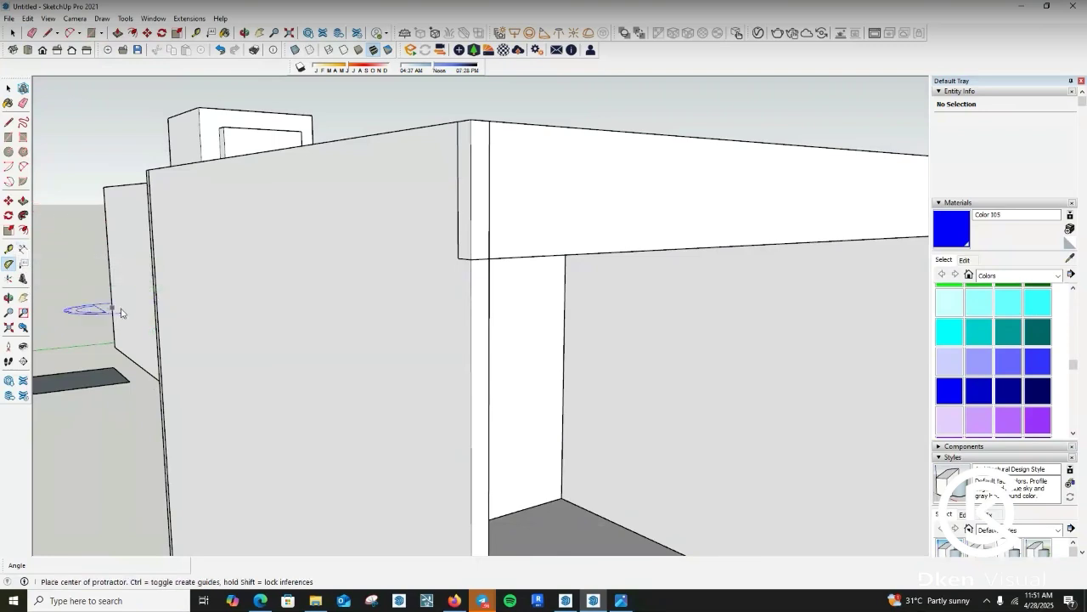
click(23, 248)
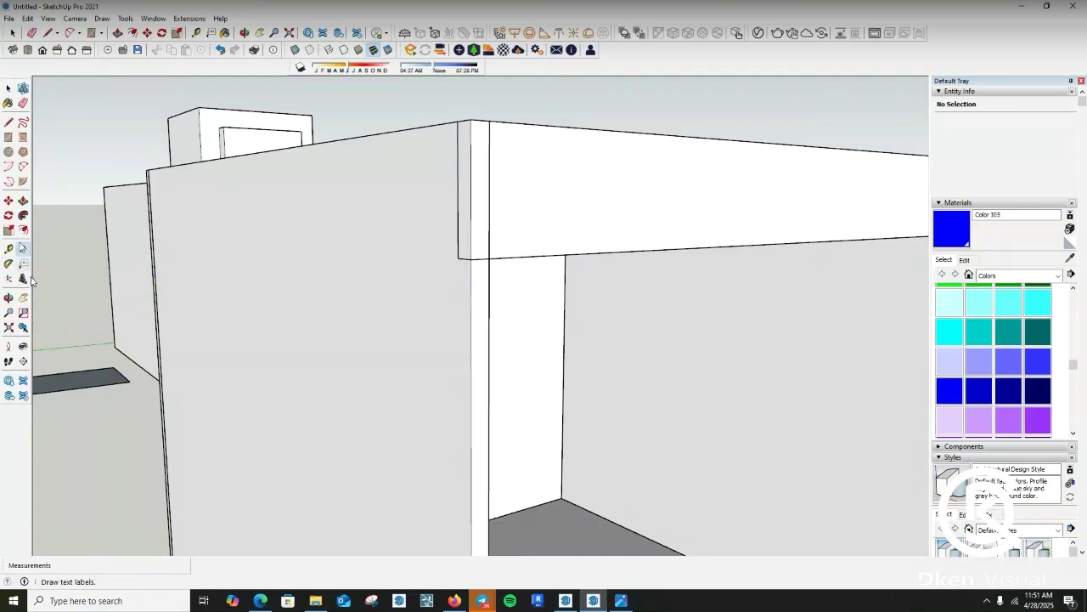
click(470, 120)
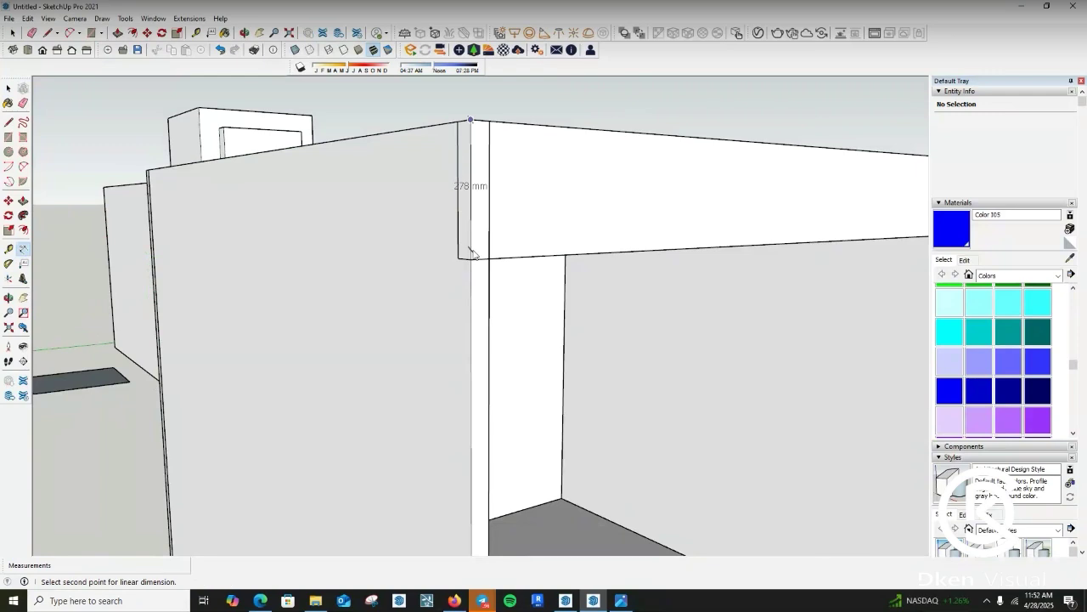
click(471, 259)
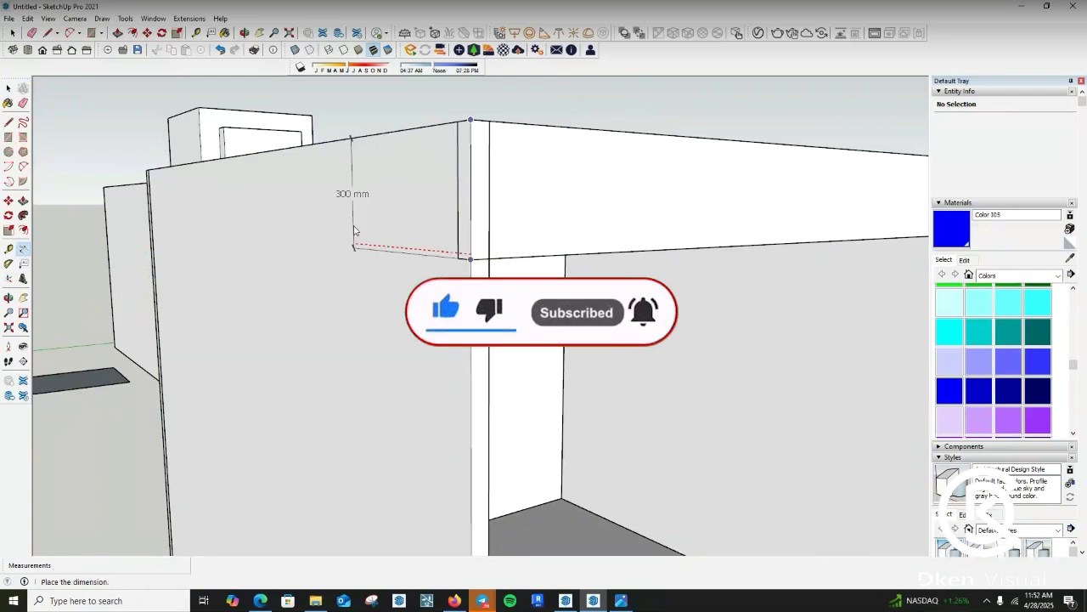
key(Escape)
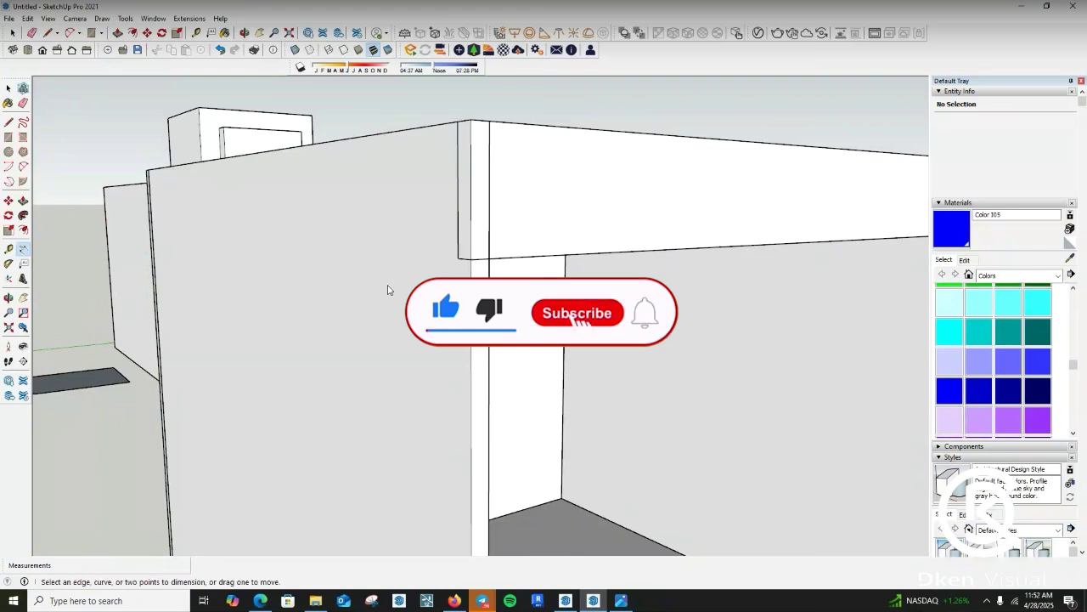
- Offset the outline of the fascia's front face 30 mm inward to form a border
middle_drag(388, 287, 408, 293)
middle_drag(444, 411, 490, 280)
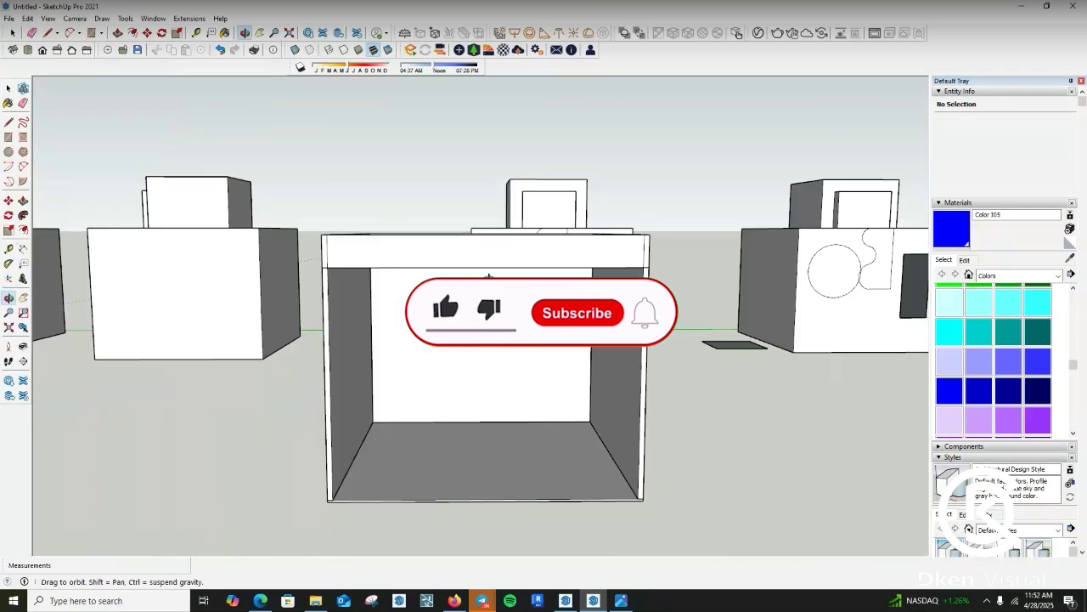
scroll(373, 250, up, 3)
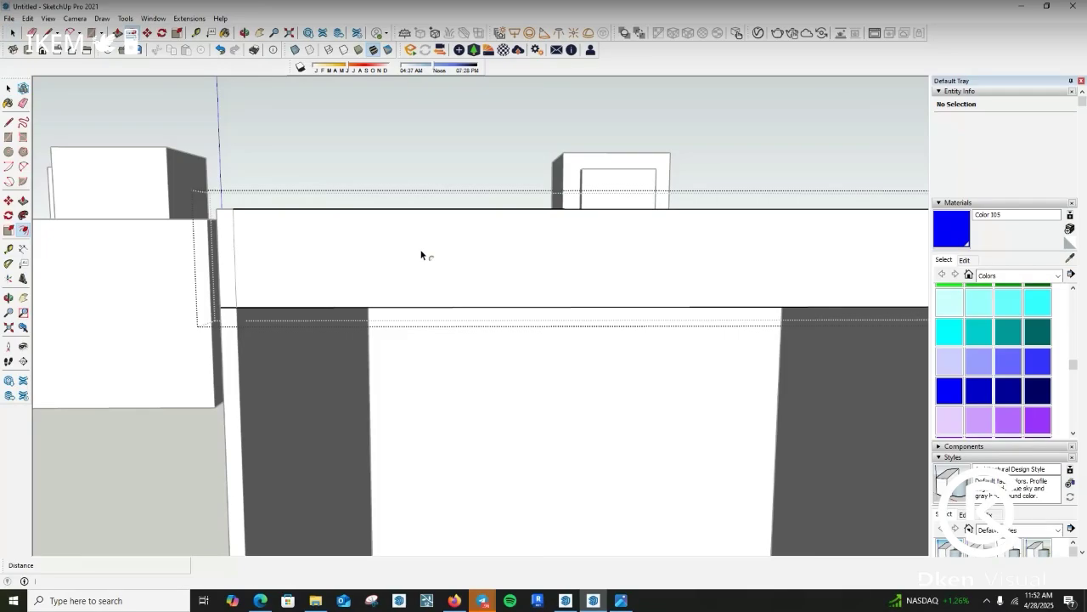
click(425, 224)
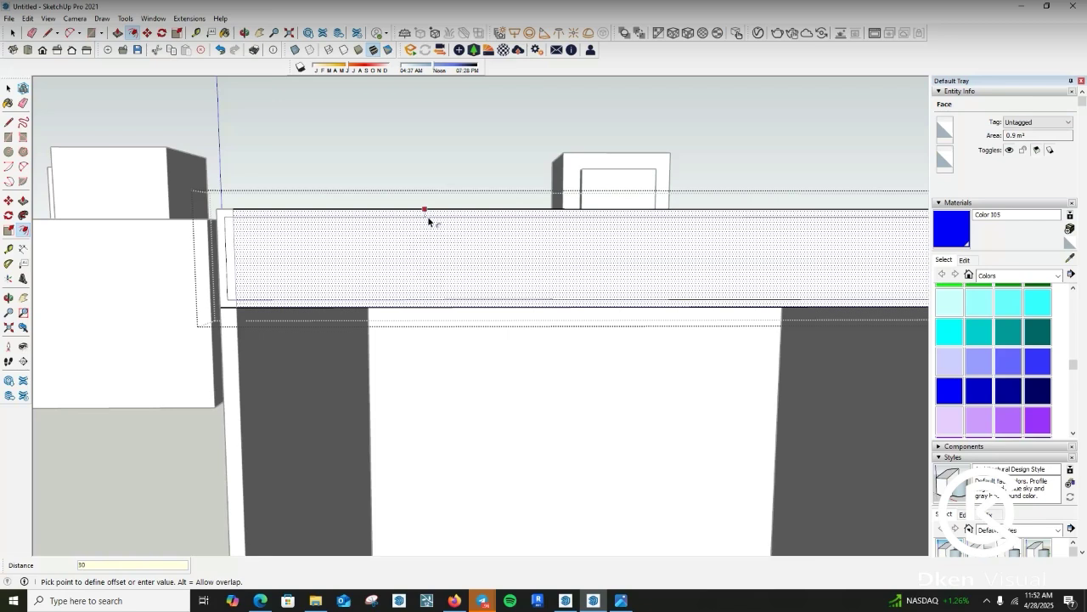
key(Return)
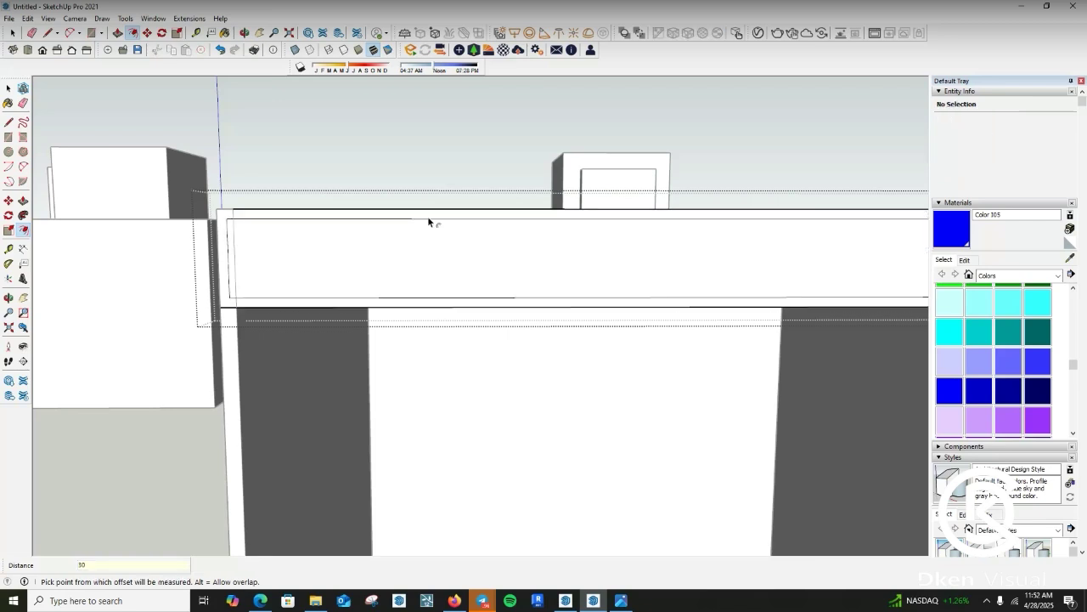
- Push the fascia's inner front panel 20 mm back to leave a raised frame around it
middle_drag(396, 242, 641, 268)
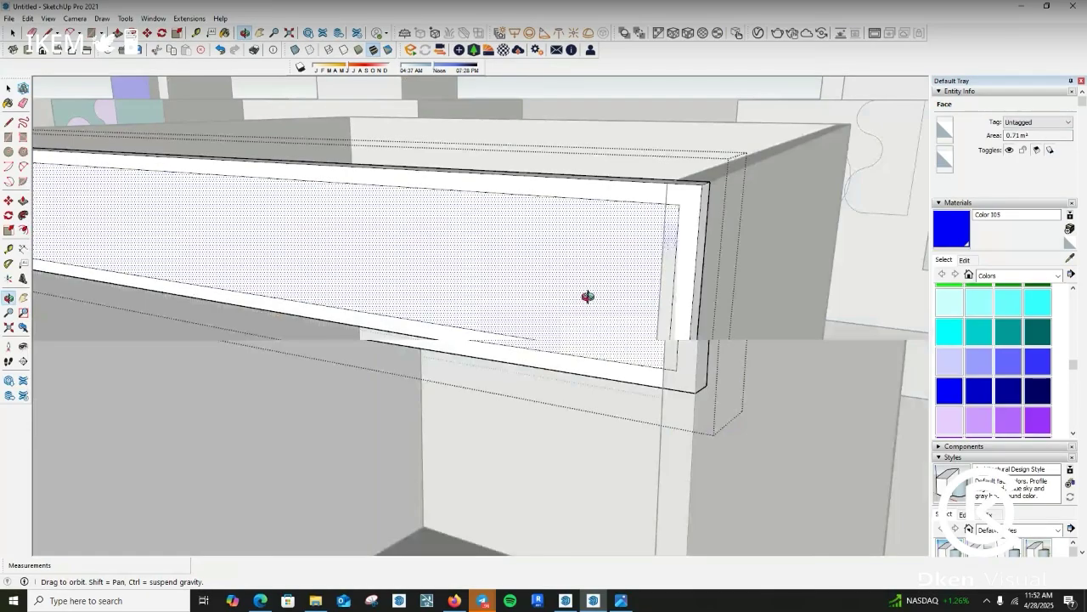
middle_drag(588, 297, 439, 274)
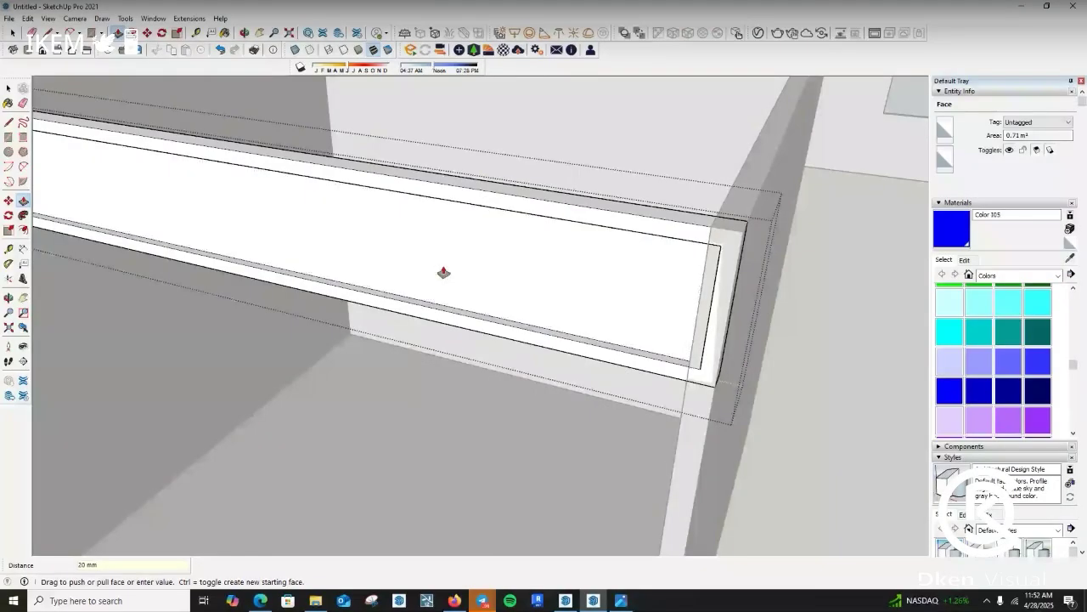
scroll(518, 330, down, 3)
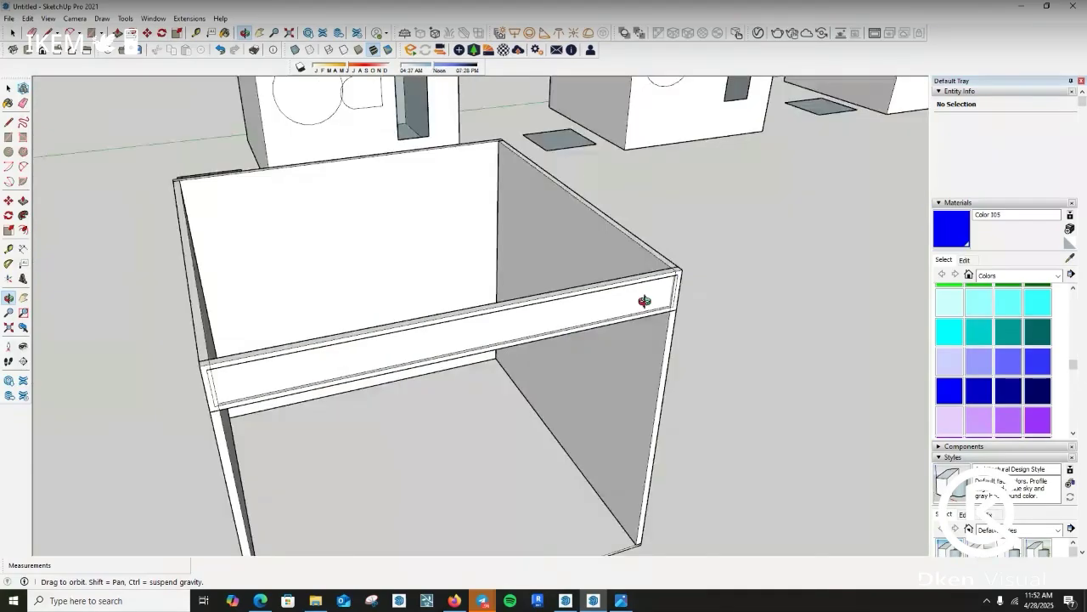
- In the left side wall's group, draw a 50 mm line across its top face along the fascia's back edge
drag(645, 301, 446, 318)
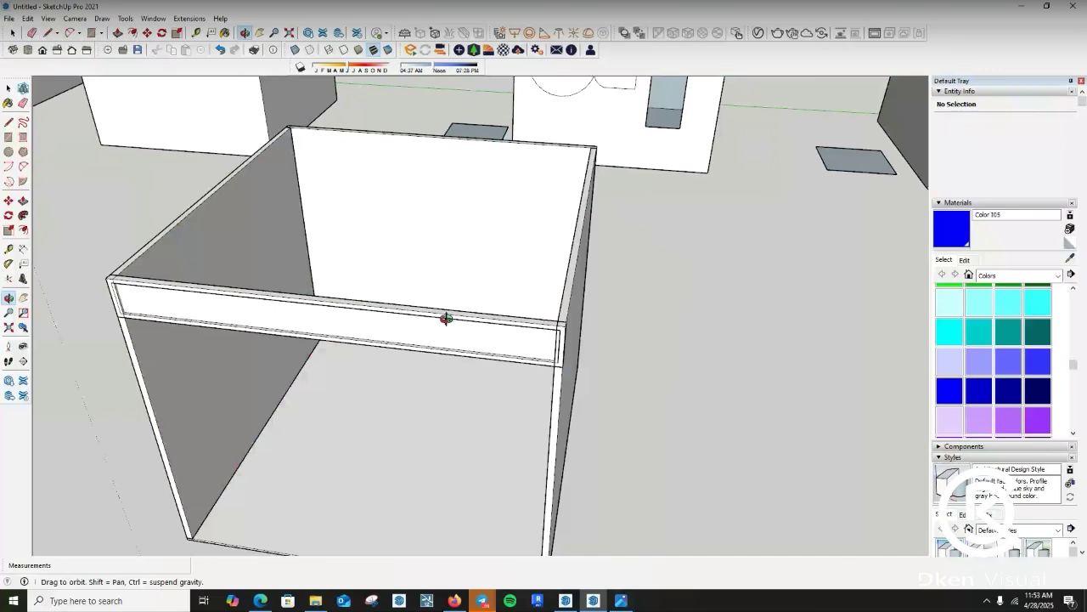
middle_drag(445, 318, 345, 359)
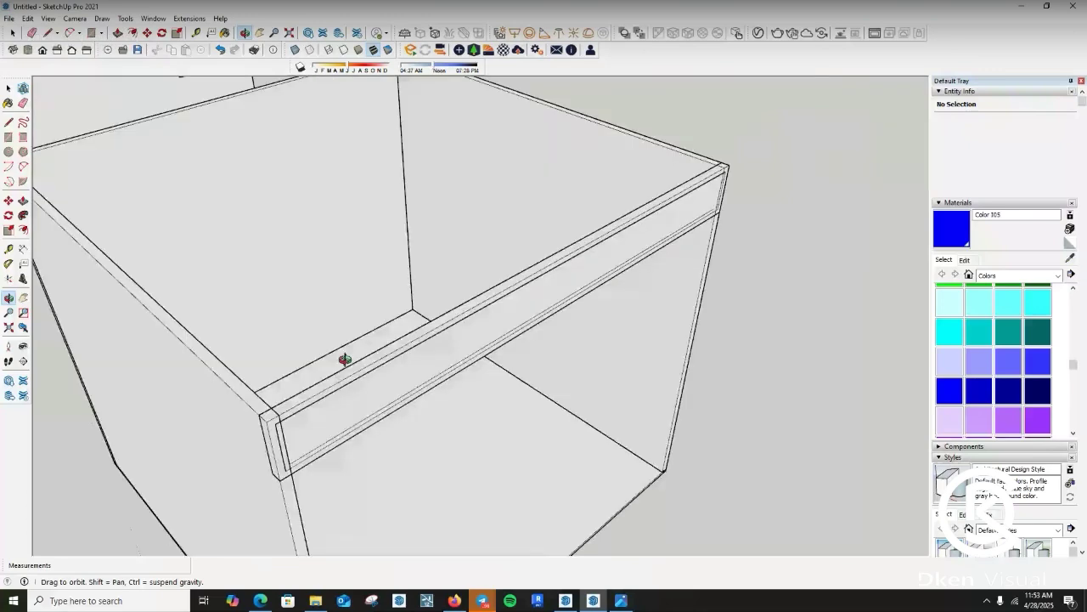
drag(345, 360, 386, 463)
middle_drag(385, 463, 505, 457)
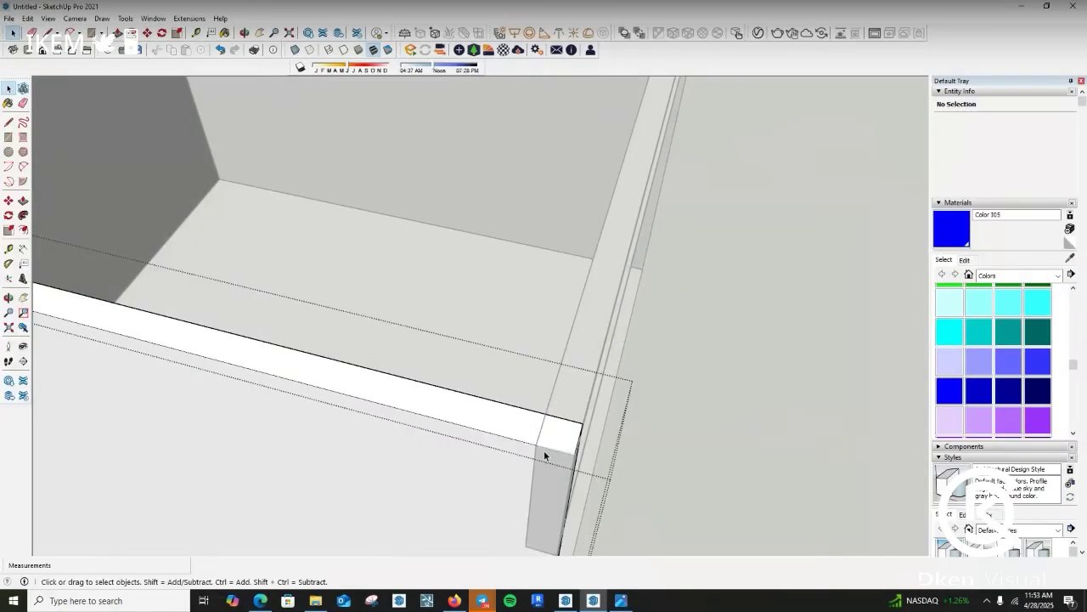
key(l)
click(544, 414)
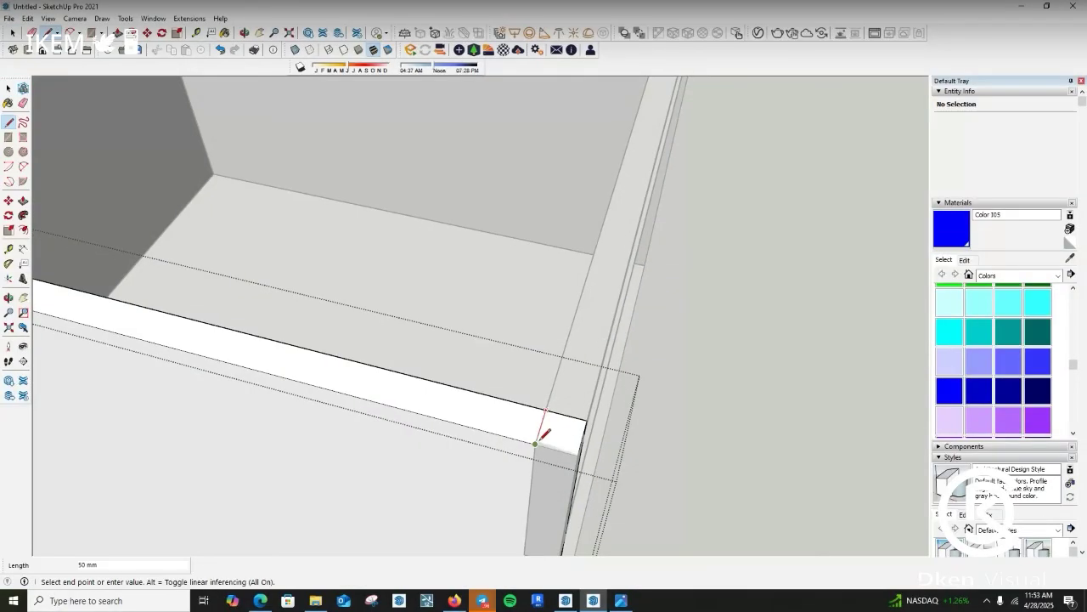
click(536, 446)
scroll(512, 329, down, 4)
scroll(518, 361, up, 1)
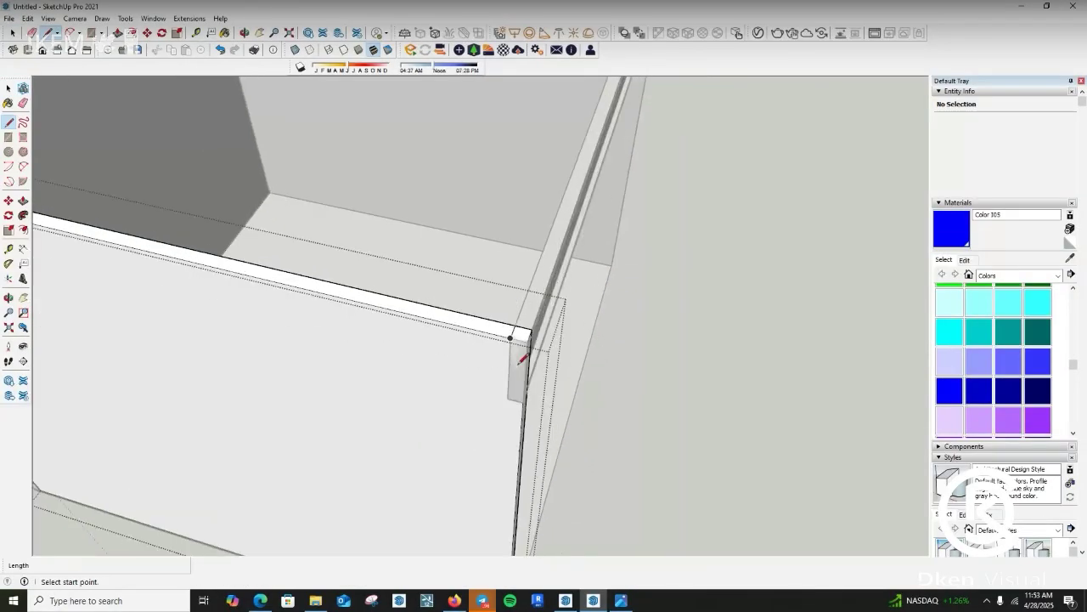
- Push the left side wall's small front top face down 300 mm to the fascia's underside, notching the wall
key(p)
click(518, 340)
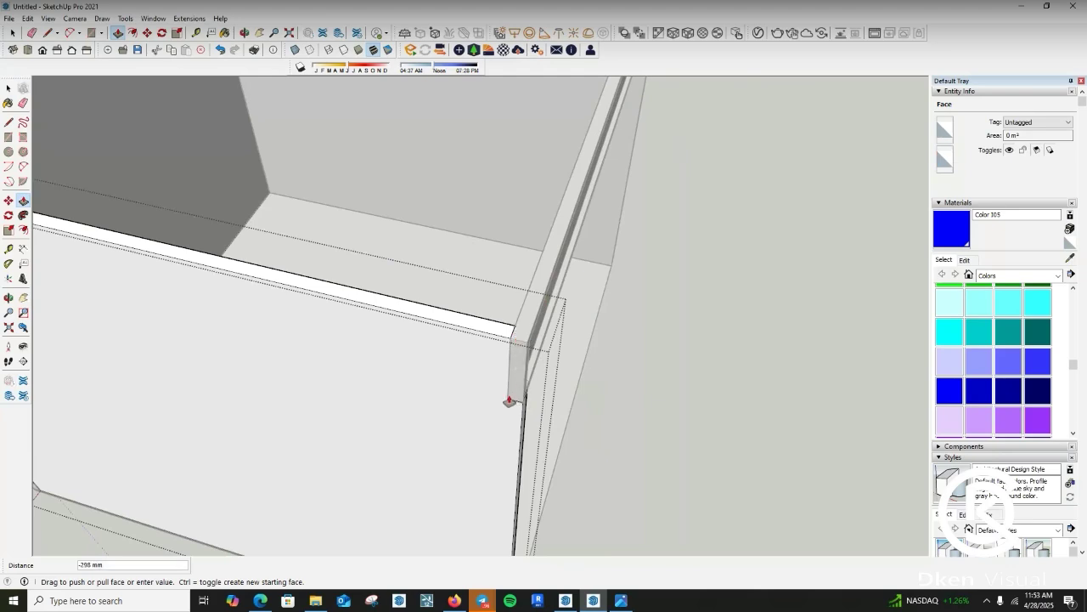
scroll(510, 402, up, 1)
scroll(509, 402, up, 1)
click(507, 403)
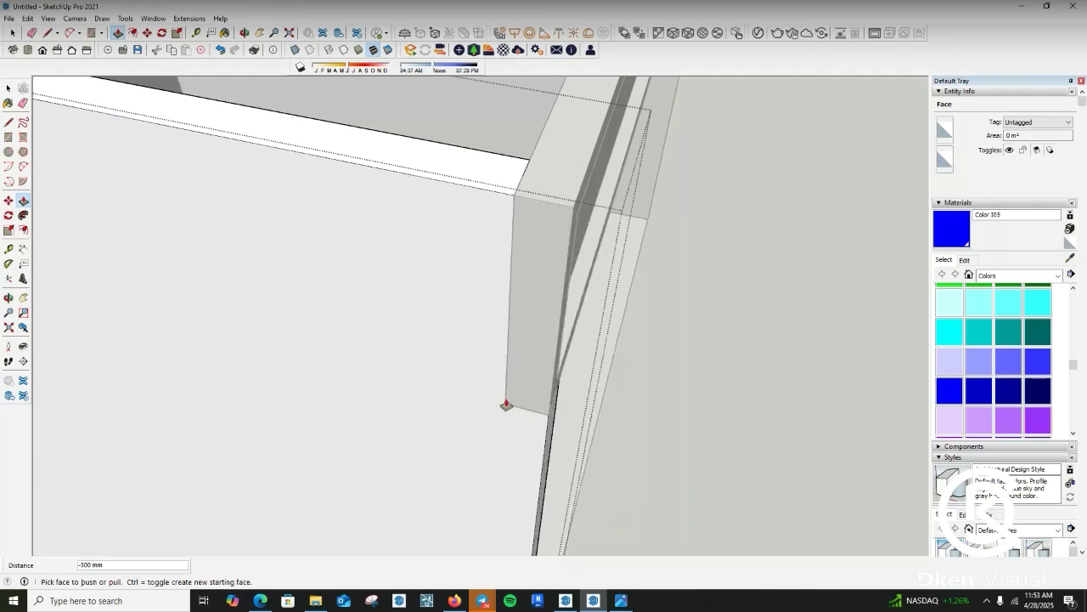
scroll(506, 404, down, 2)
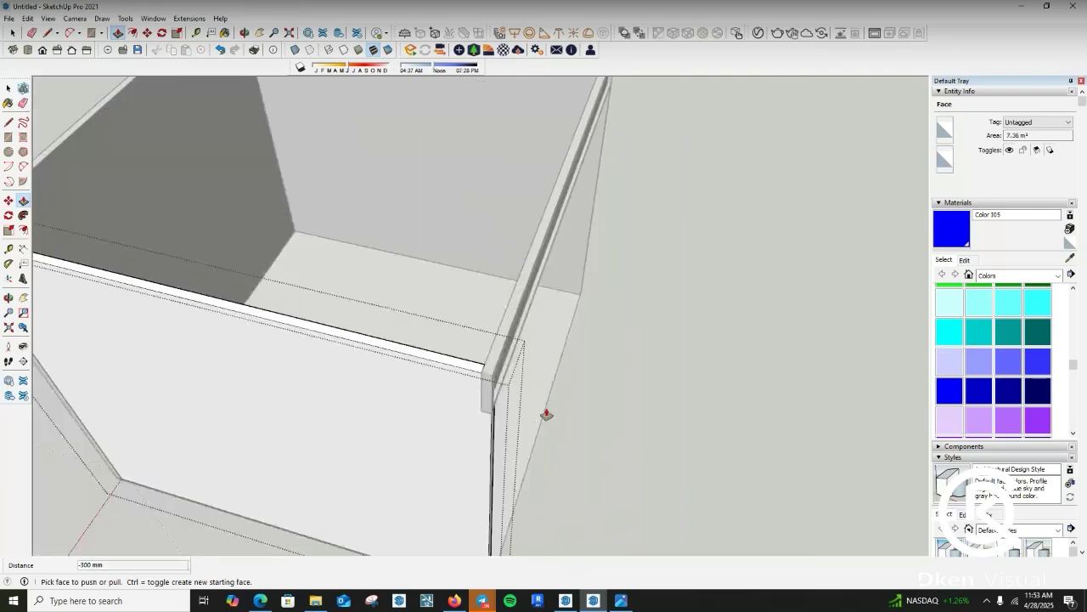
- In the right side wall's group, draw a line across its top face in line with the fascia's back edge
middle_drag(546, 414, 534, 303)
scroll(514, 303, up, 2)
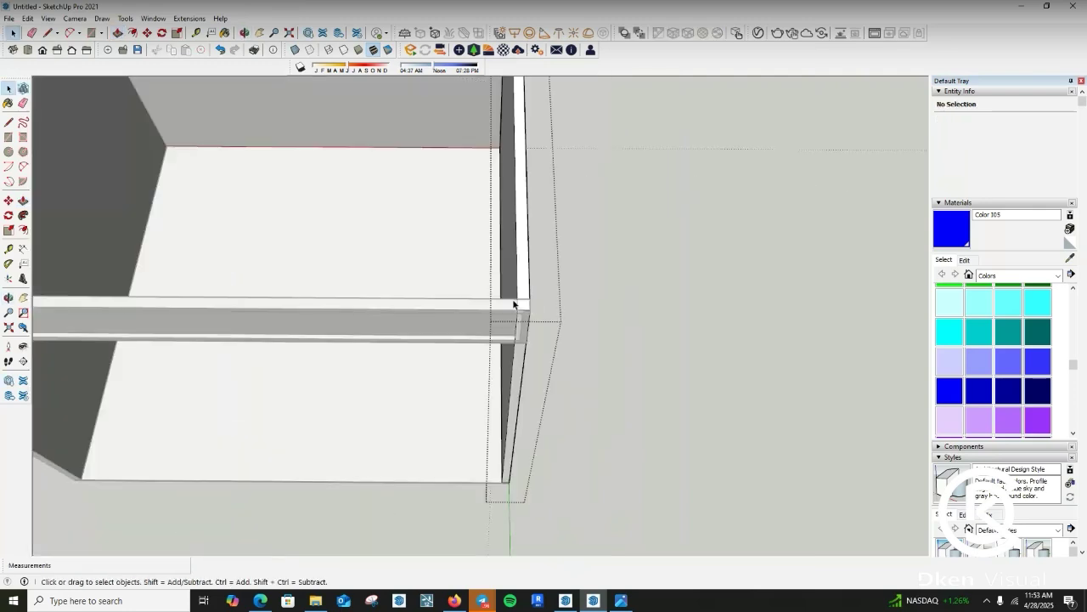
scroll(514, 303, up, 2)
key(l)
click(513, 304)
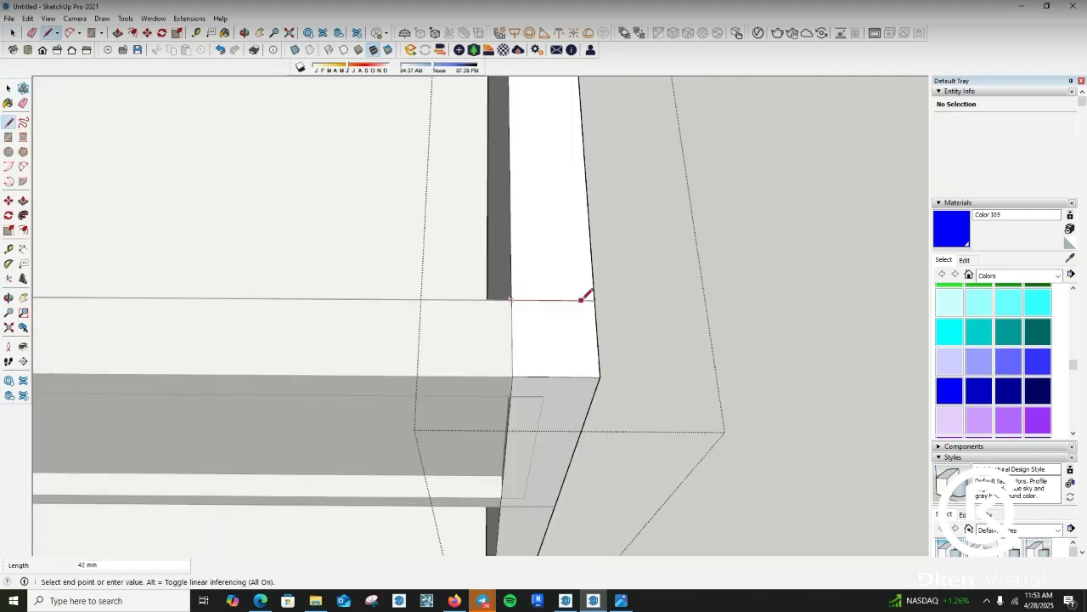
click(594, 299)
scroll(580, 317, down, 1)
- Push the right side wall's small front top face down 300 mm to notch the wall for the fascia
key(p)
scroll(568, 340, down, 1)
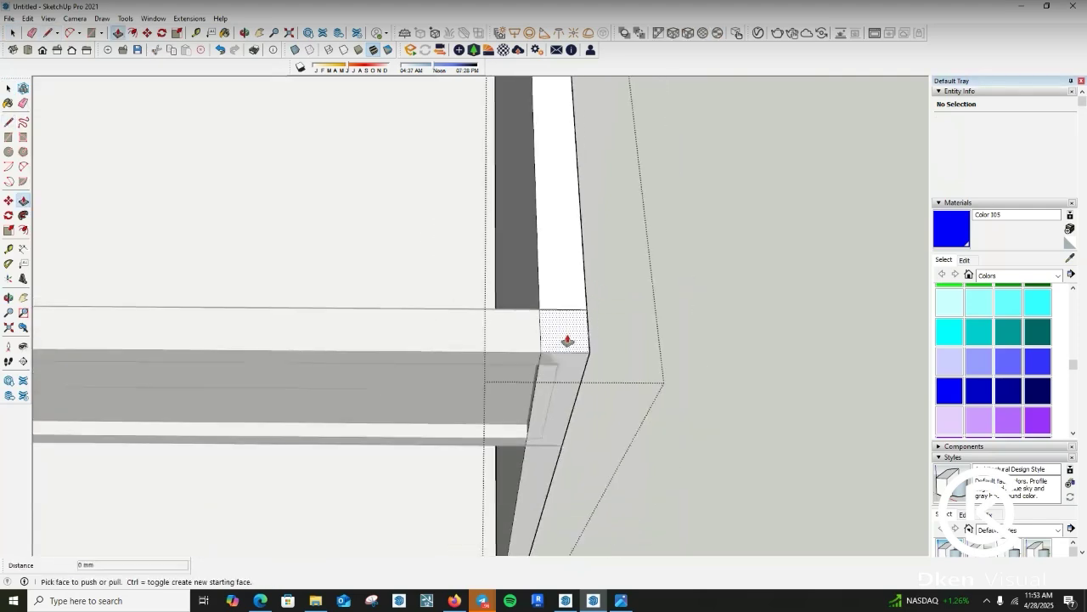
click(567, 340)
text(-300)
key(Return)
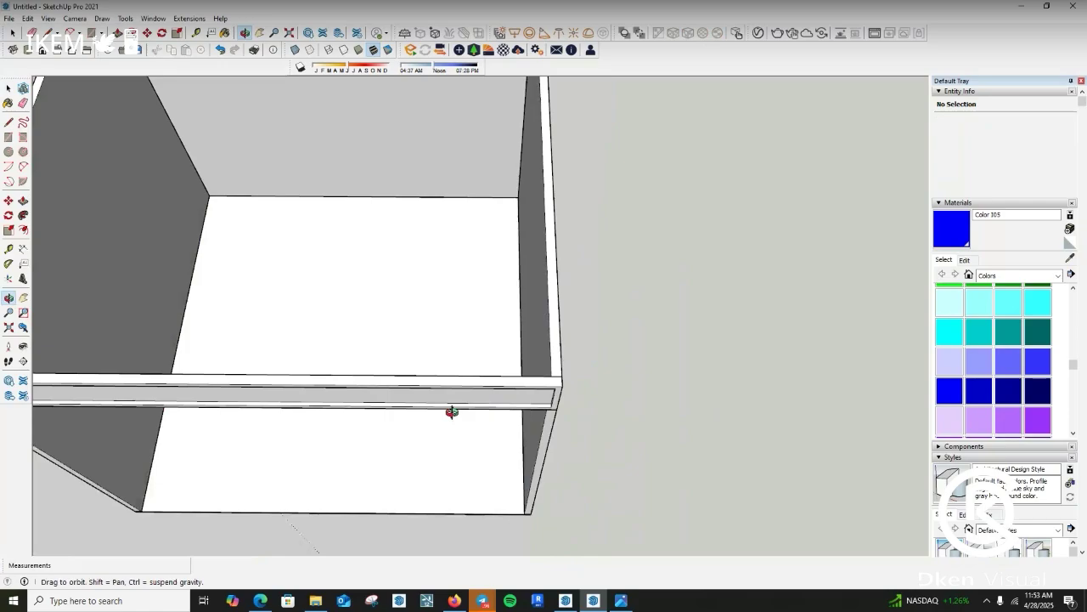
- Examine the booth in SHELLSCHEME 3x3.jpg in the image viewer, return to SketchUp, and inspect the model from the front and above
middle_drag(452, 412, 494, 323)
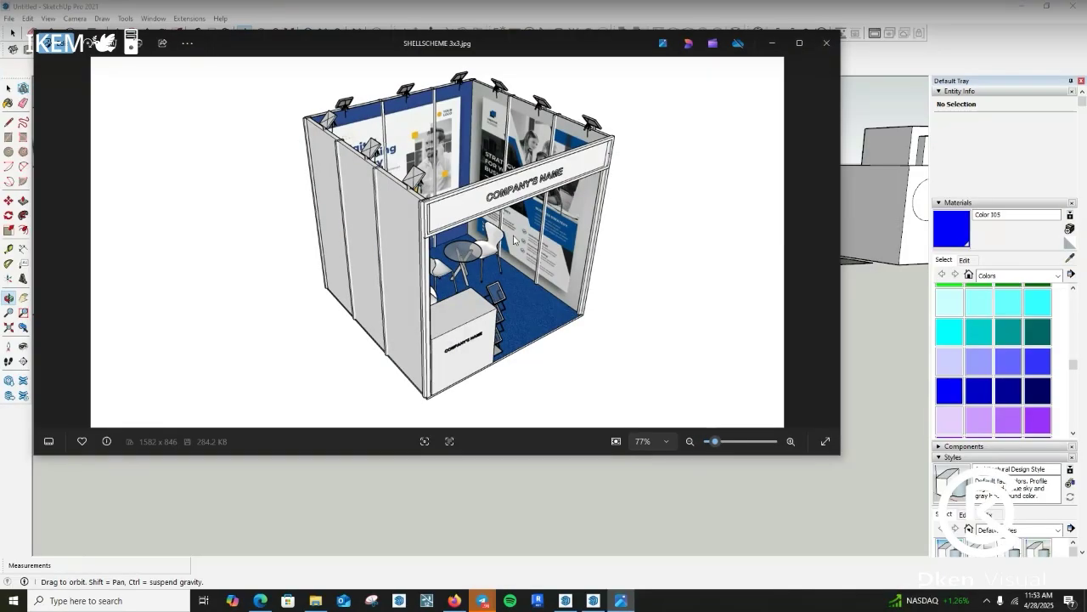
click(772, 44)
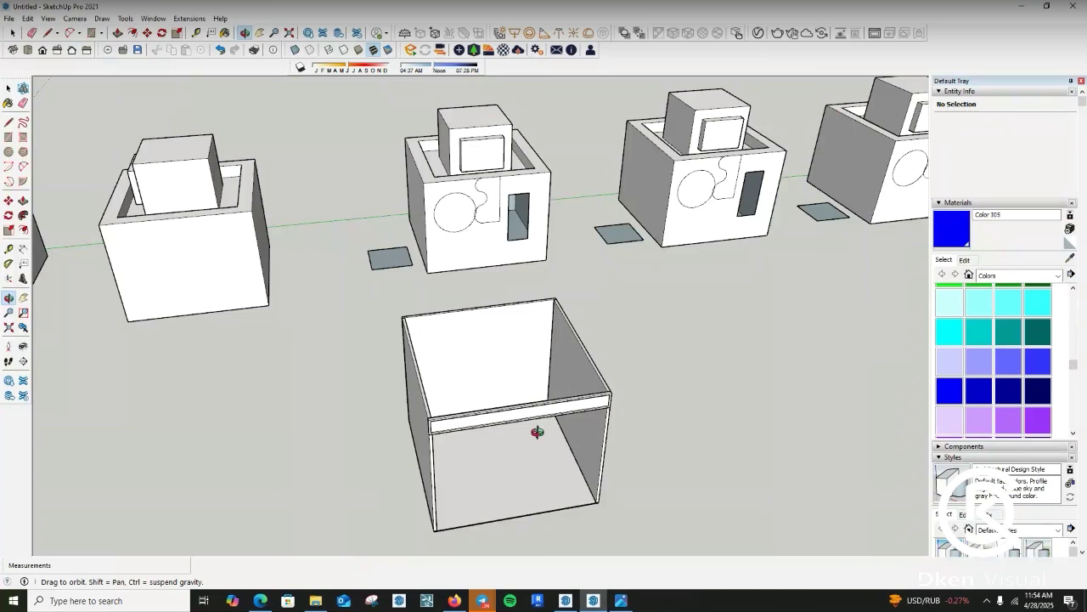
drag(537, 432, 422, 396)
scroll(423, 394, up, 5)
scroll(436, 329, down, 4)
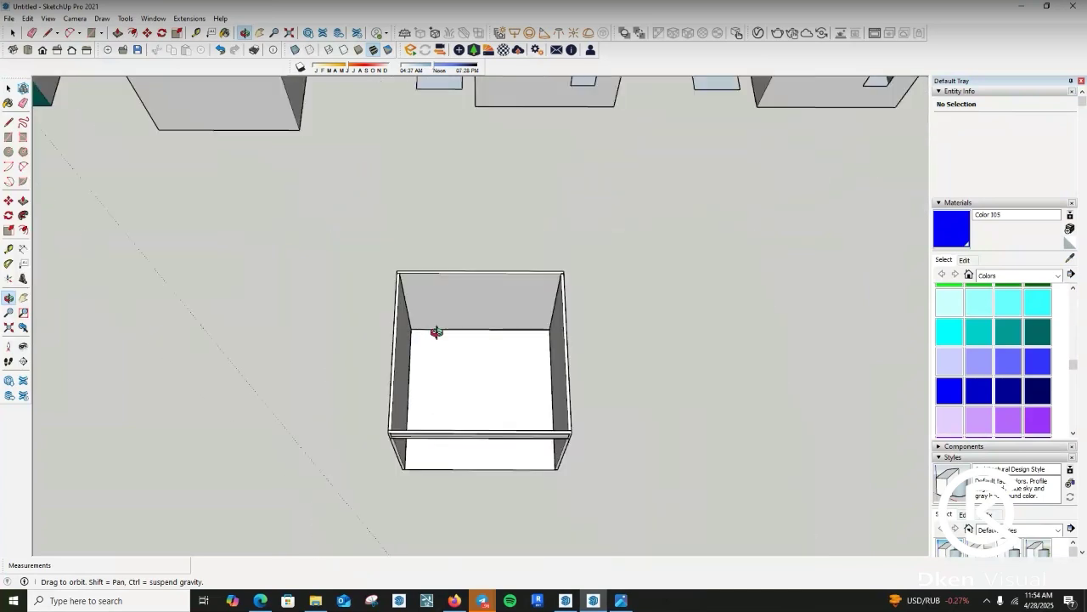
scroll(445, 301, up, 2)
key(r)
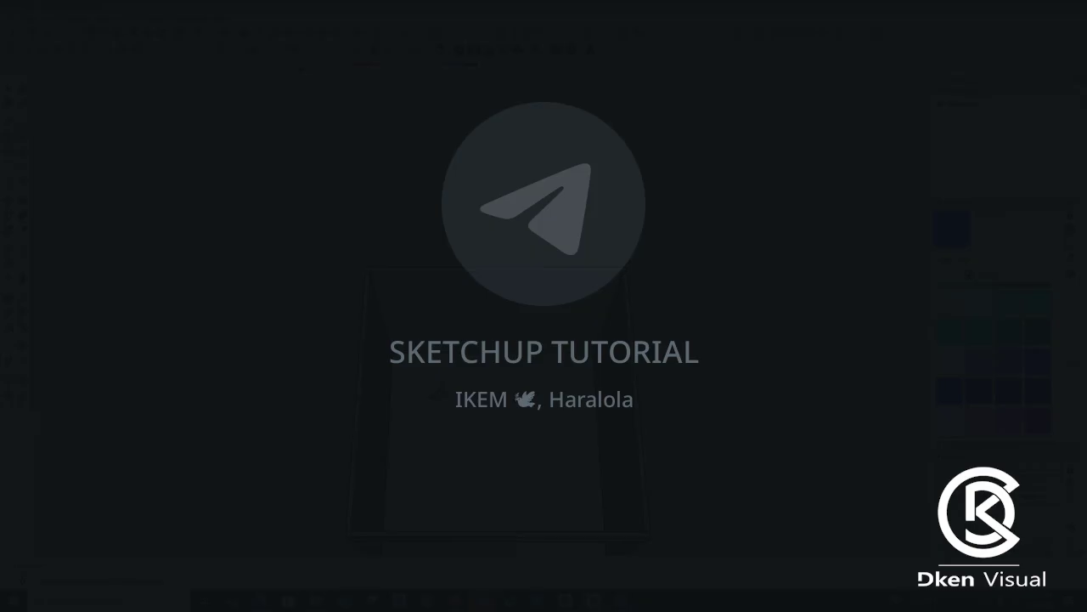
- Draw an 80 x 40 mm rectangle on the booth floor near the back left corner
scroll(430, 397, up, 3)
click(432, 396)
scroll(433, 391, up, 5)
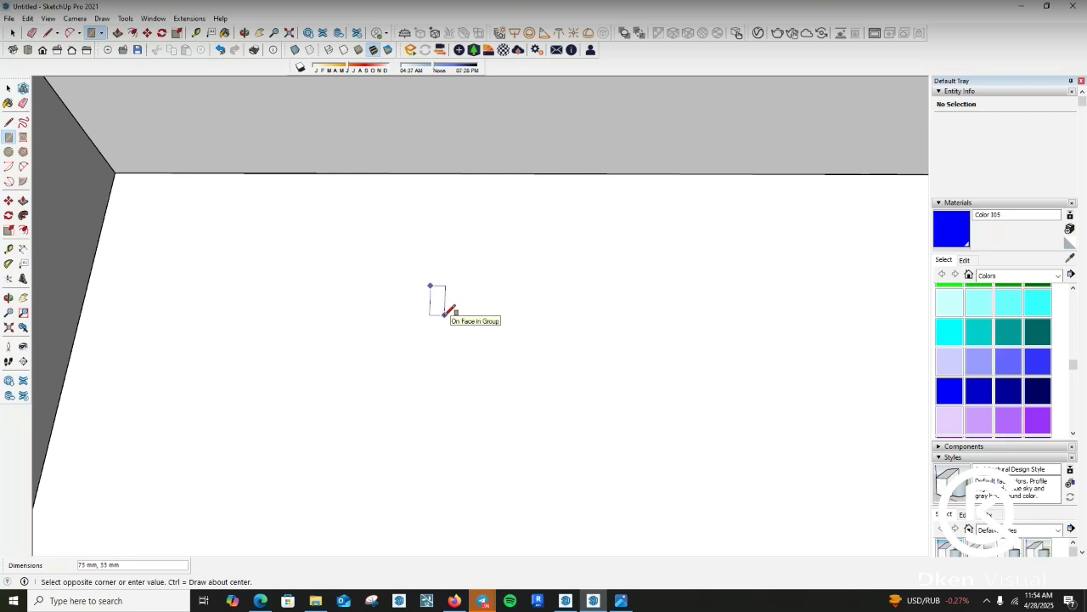
text(80,40)
key(Return)
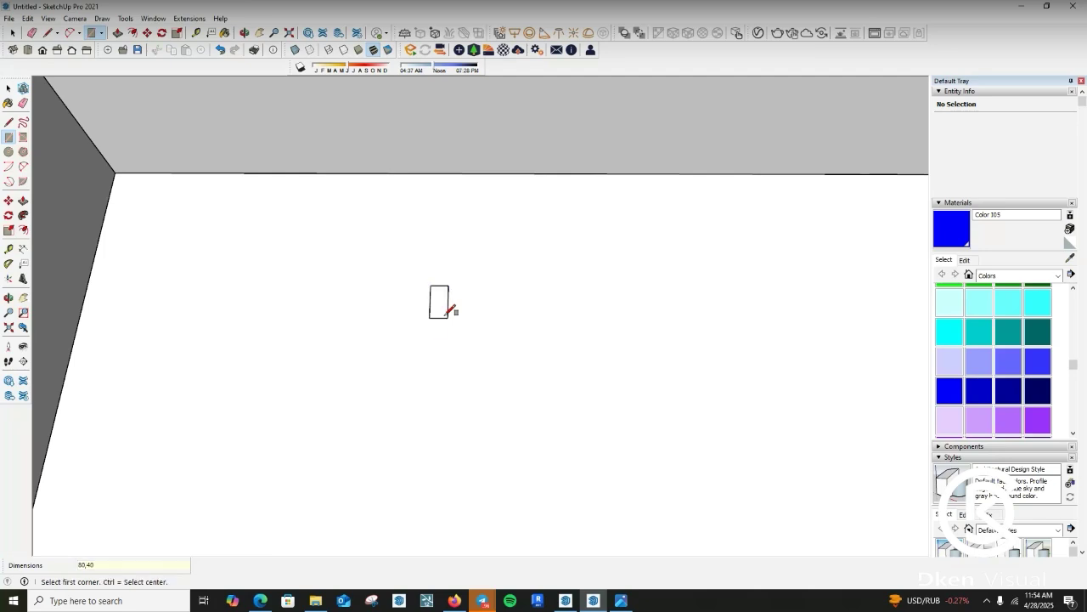
- Turn the rectangle's face and edges into a component named POLE
scroll(442, 316, down, 2)
key(space)
scroll(428, 303, up, 3)
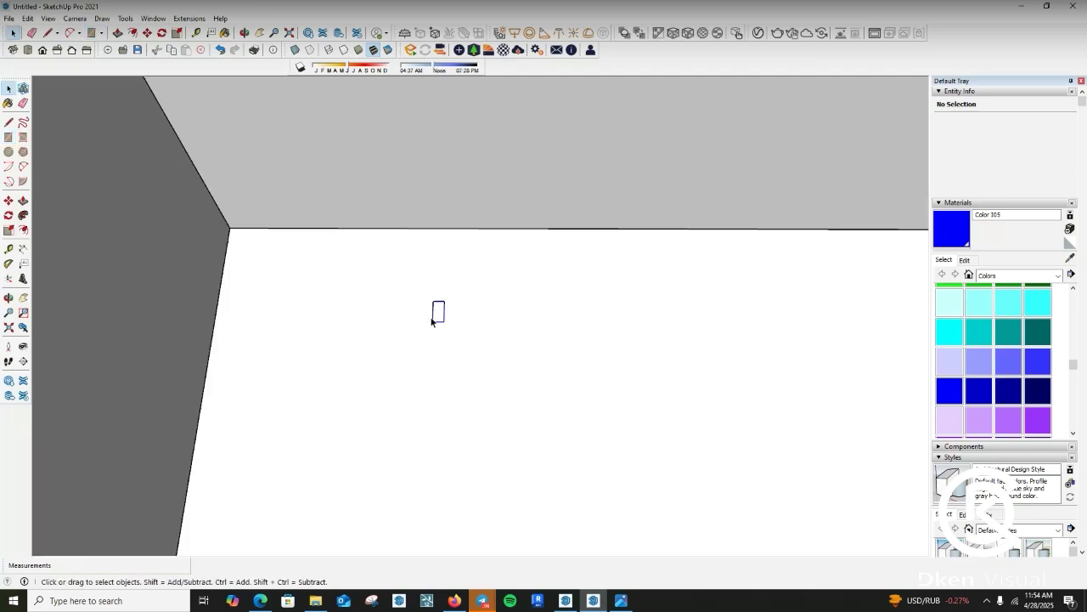
double_click(444, 316)
right_click(444, 315)
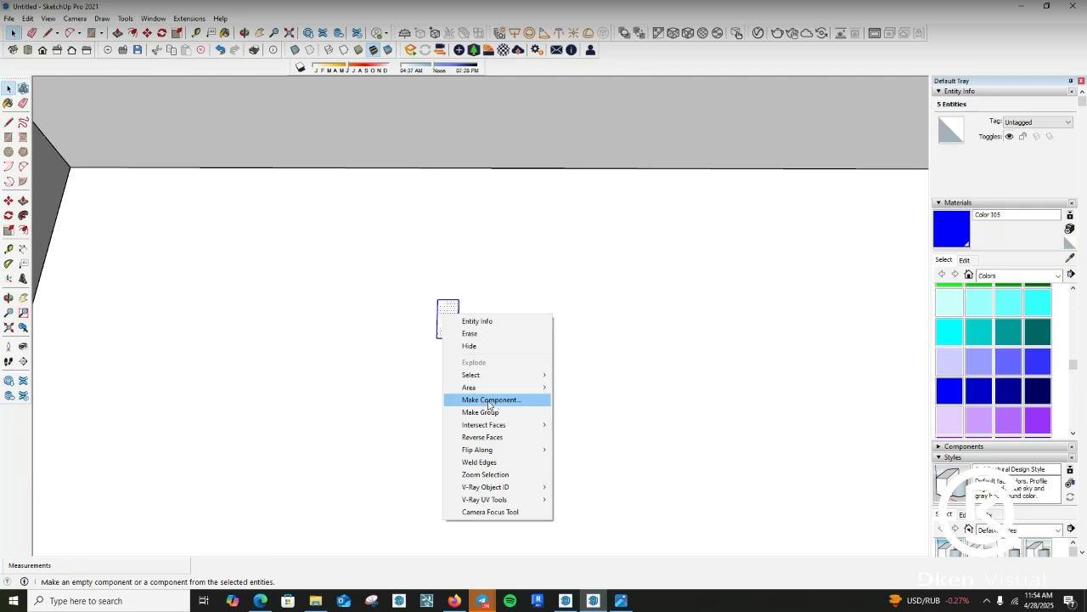
click(480, 401)
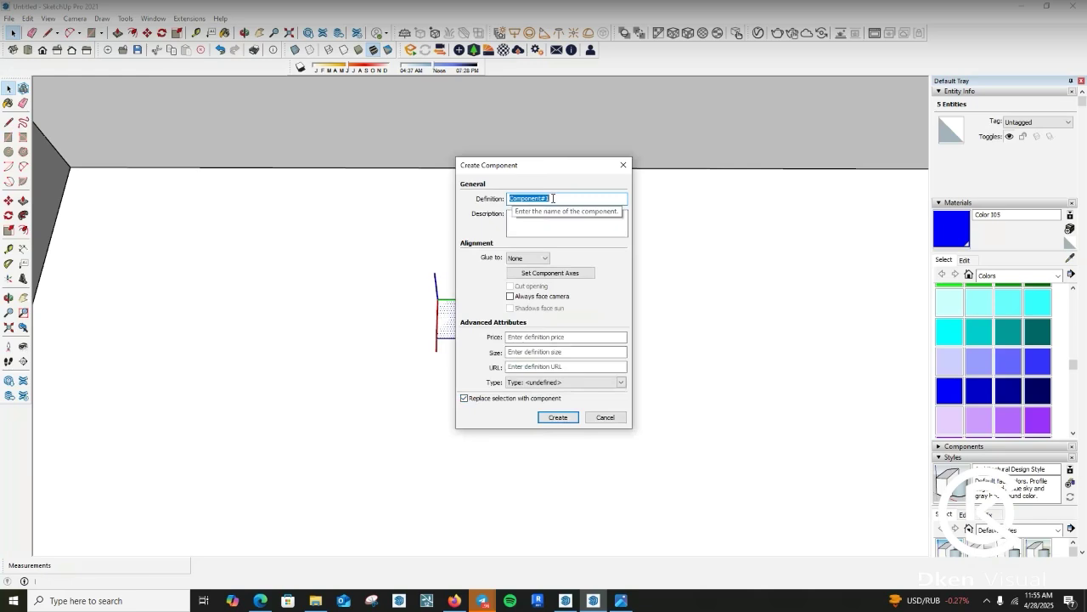
text(POL)
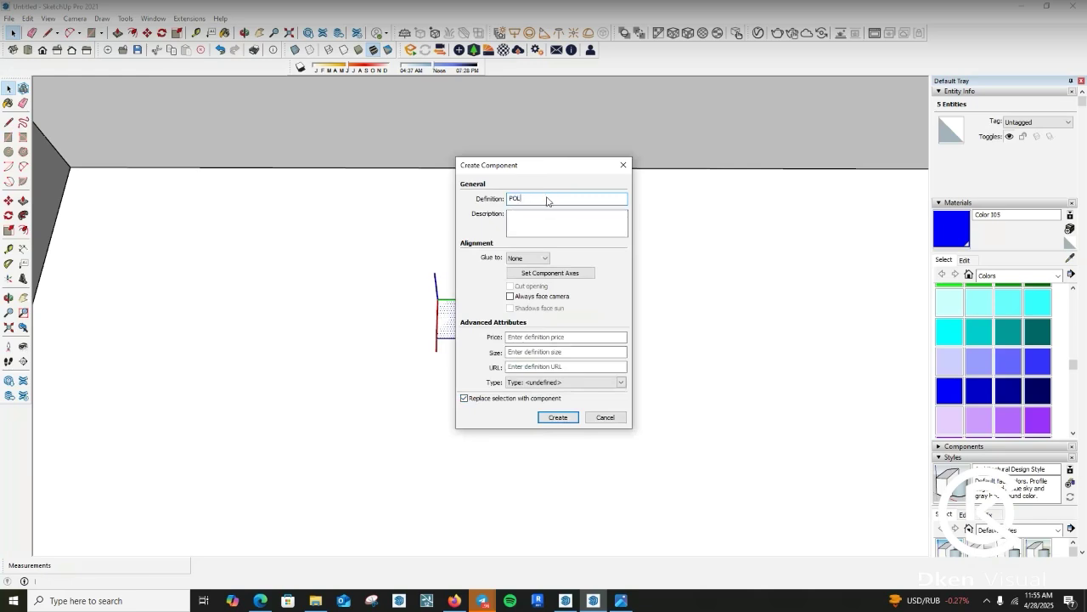
text(E)
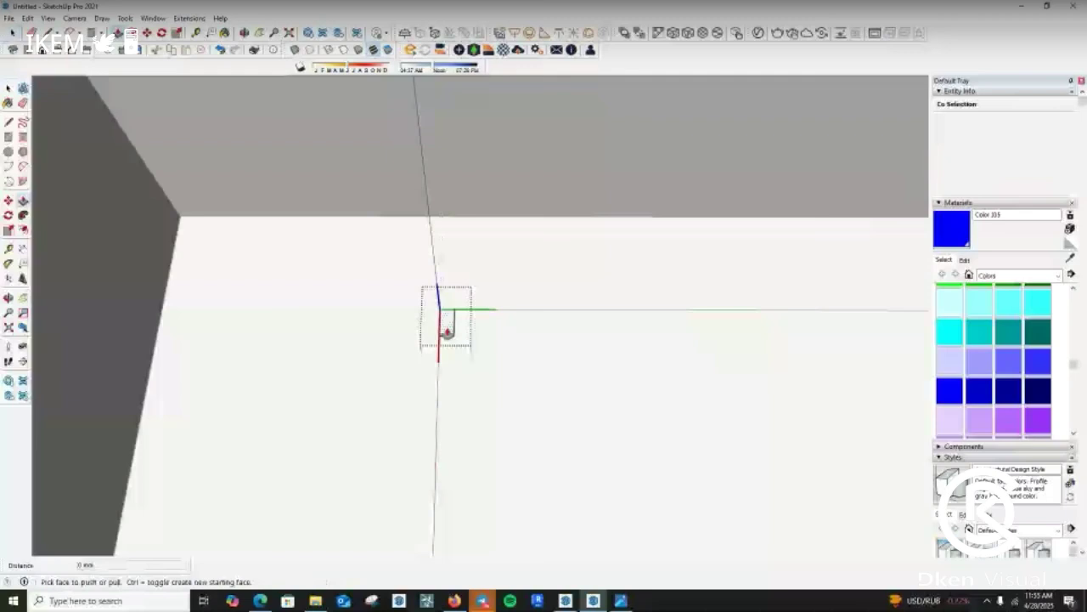
- Inside the POLE component, pull the rectangle's face up to the top of the walls
scroll(446, 329, down, 3)
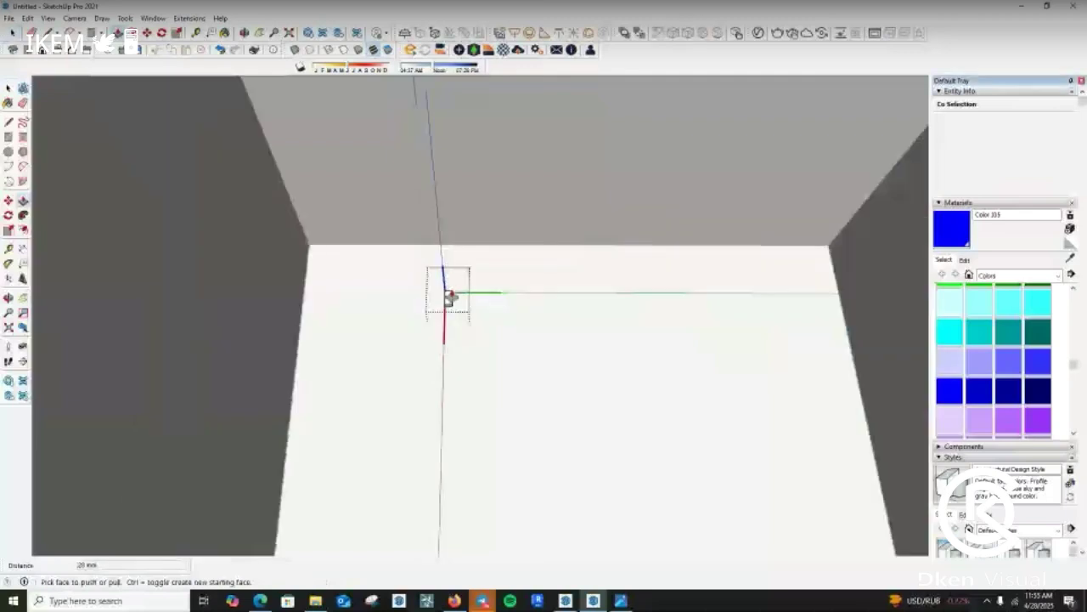
click(448, 299)
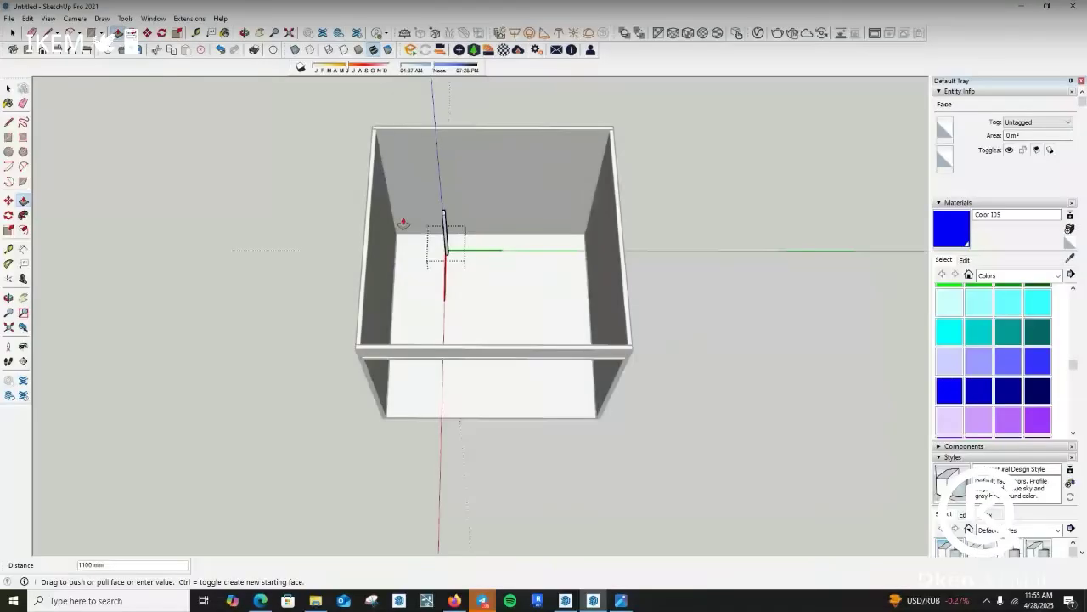
scroll(488, 324, up, 5)
key(space)
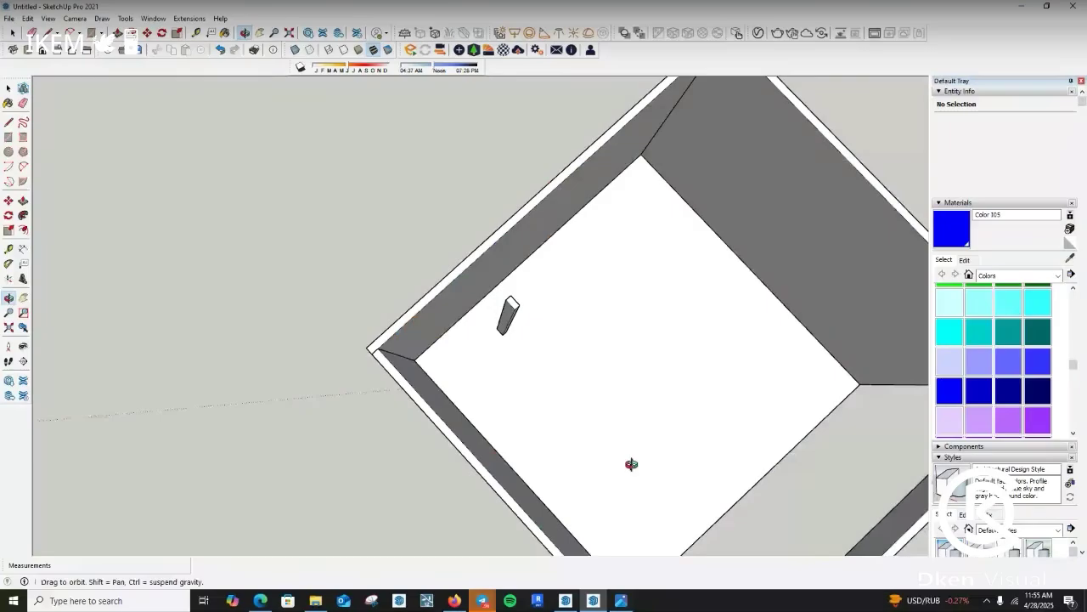
- Move the pole onto the back wall so that it straddles the wall's thickness on both sides
scroll(440, 288, up, 2)
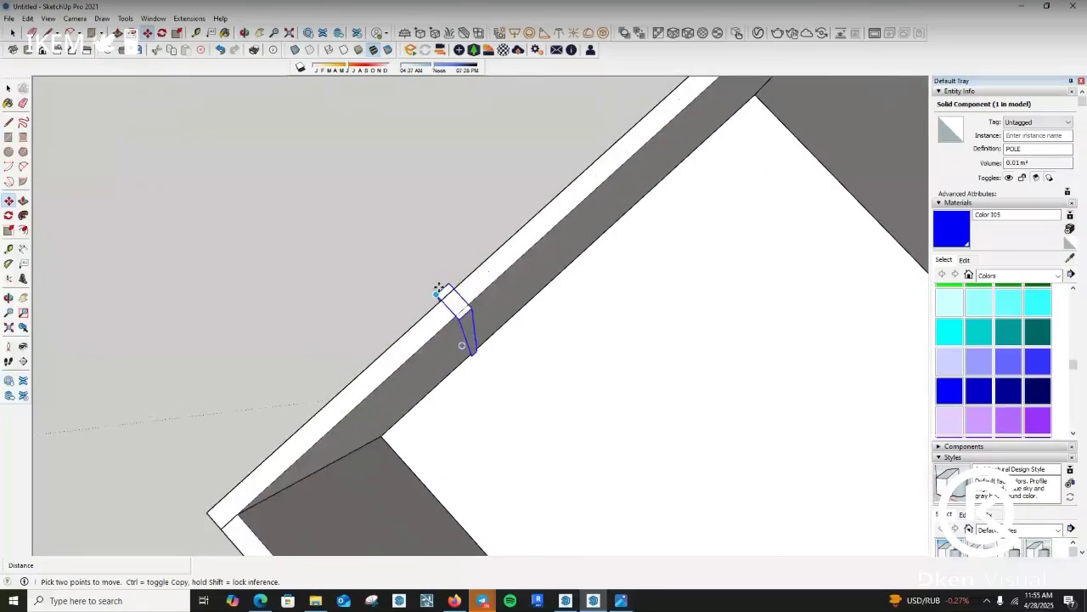
middle_drag(440, 290, 482, 374)
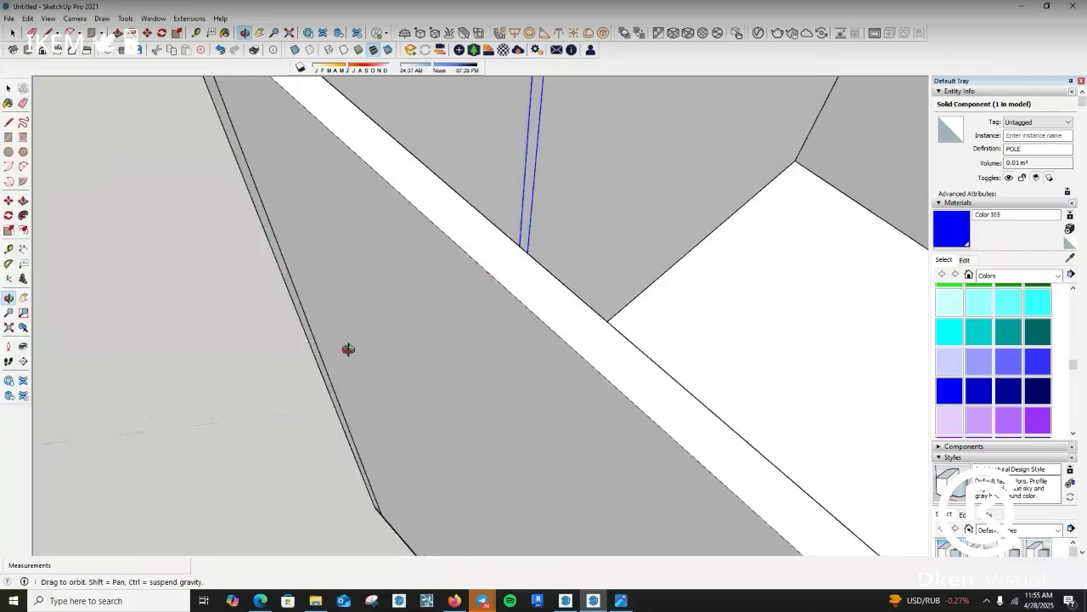
middle_drag(349, 349, 697, 267)
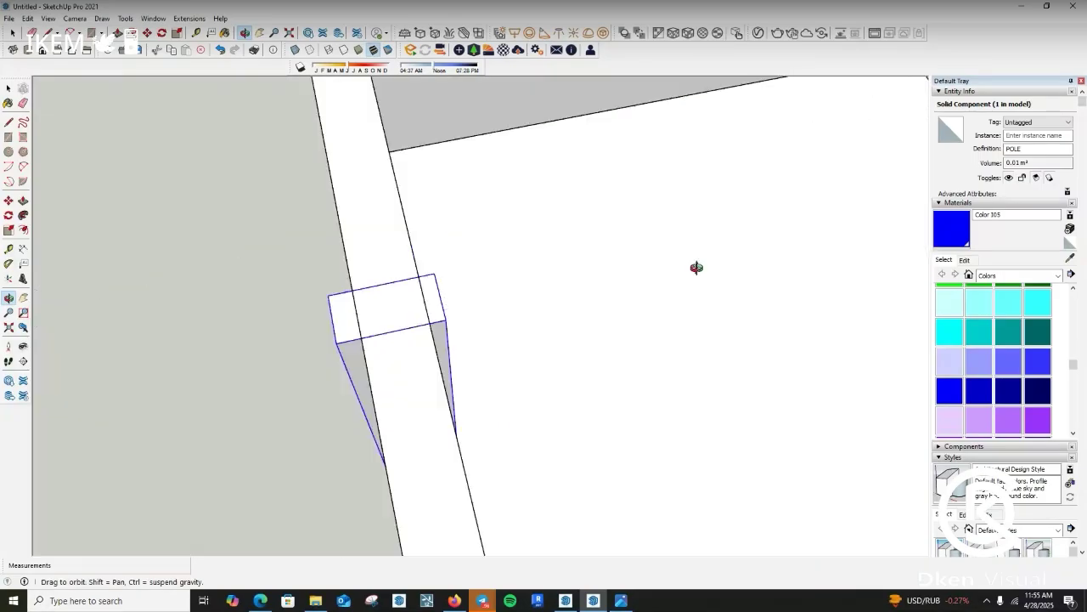
scroll(395, 349, up, 3)
middle_drag(389, 335, 400, 363)
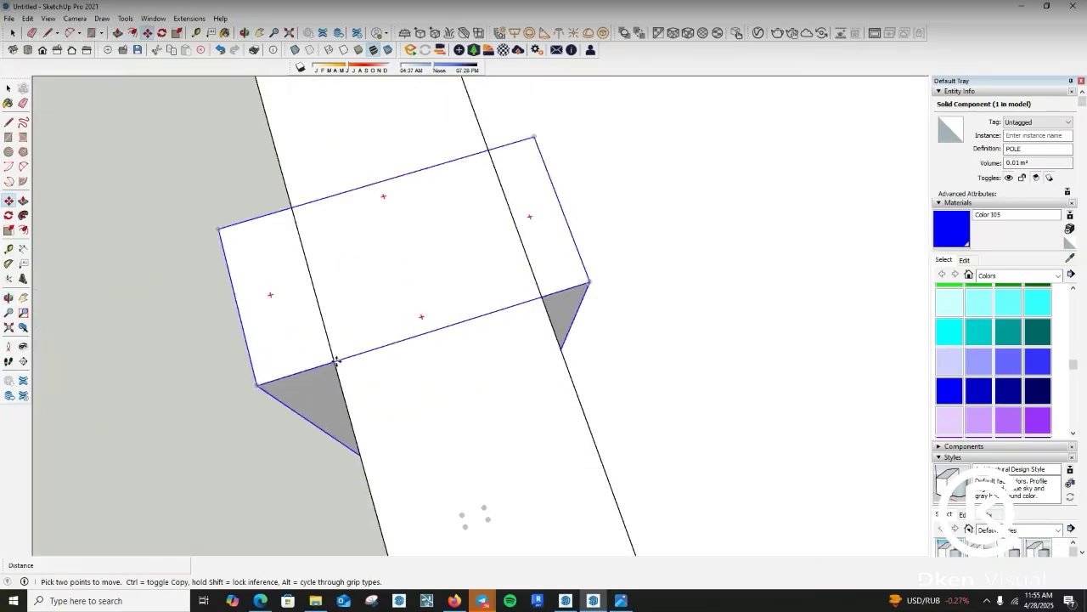
click(337, 361)
click(342, 359)
scroll(453, 342, down, 3)
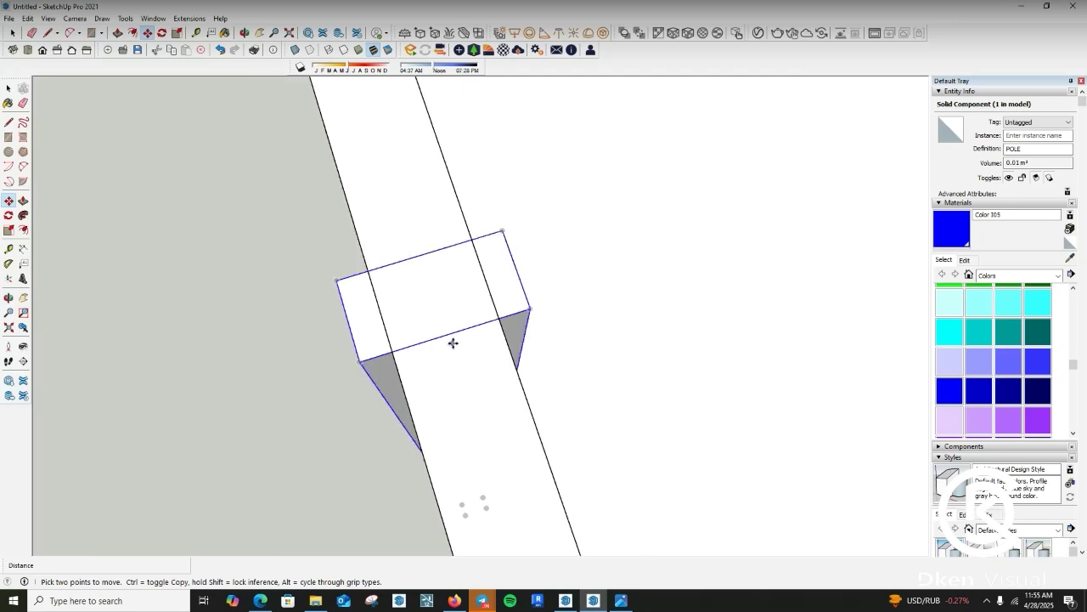
middle_drag(452, 343, 514, 422)
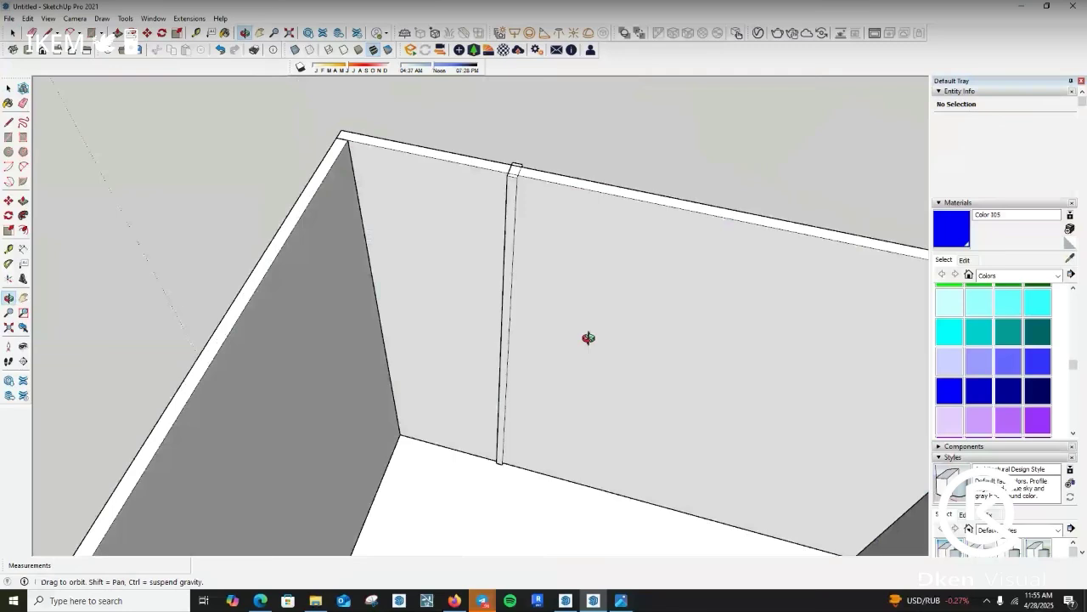
- Move the pole along the back wall to the inner back left corner of the booth
middle_drag(587, 337, 510, 352)
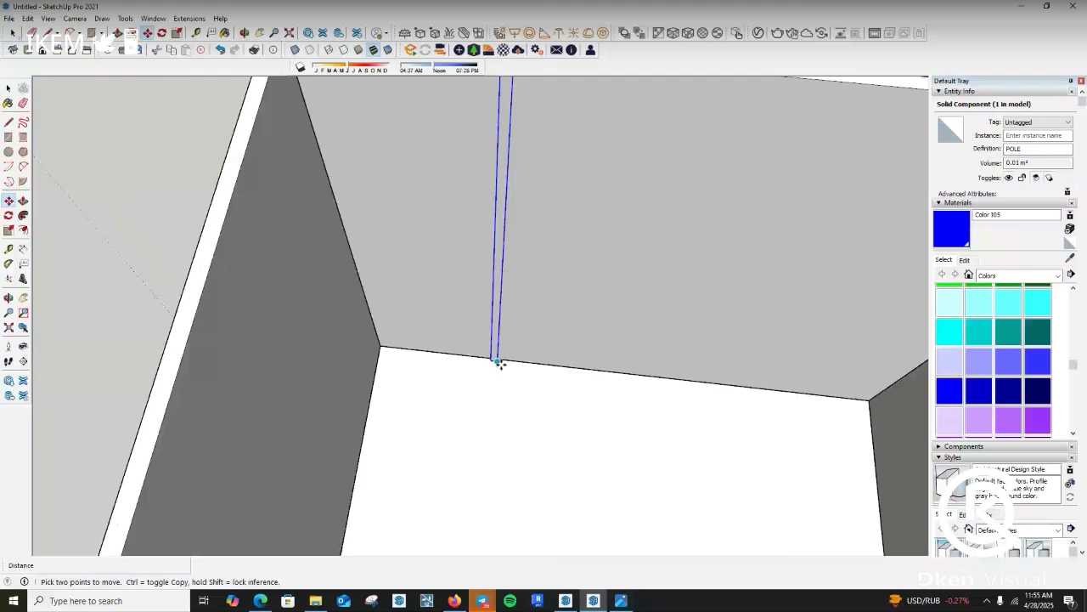
click(499, 363)
click(381, 347)
scroll(436, 420, down, 5)
scroll(365, 233, up, 4)
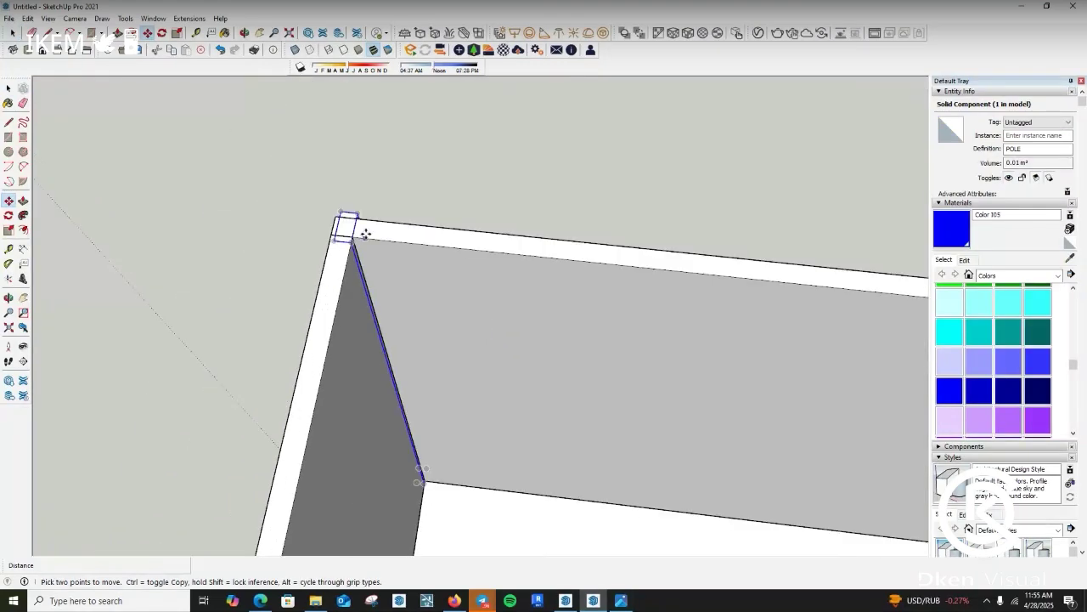
- Copy the pole 2950 mm along the back wall to its right corner and divide the span into 3 equal bays
click(357, 228)
key(ctrl)
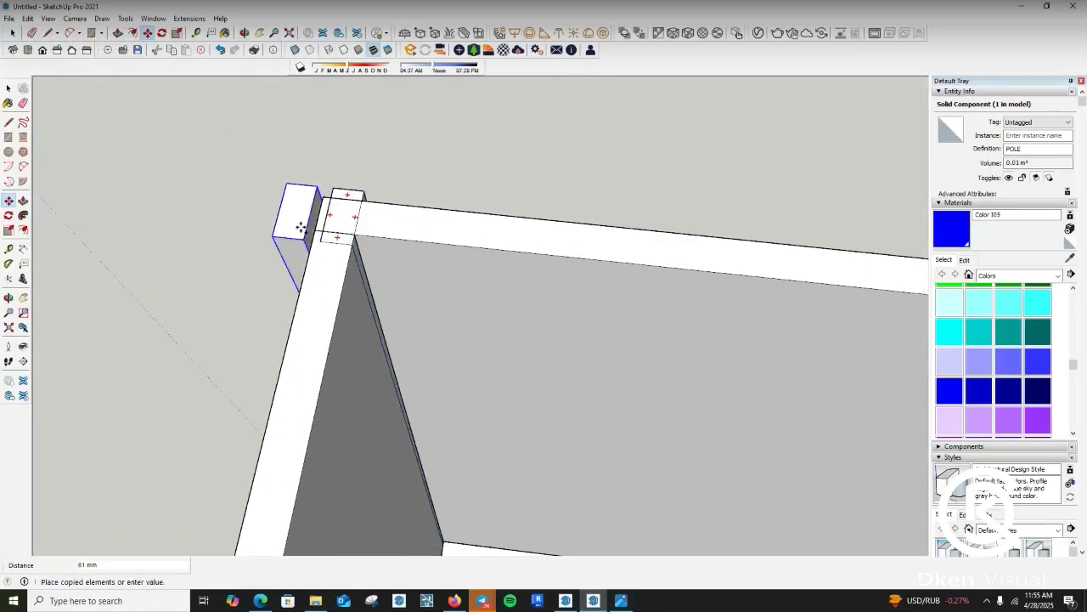
scroll(297, 228, down, 4)
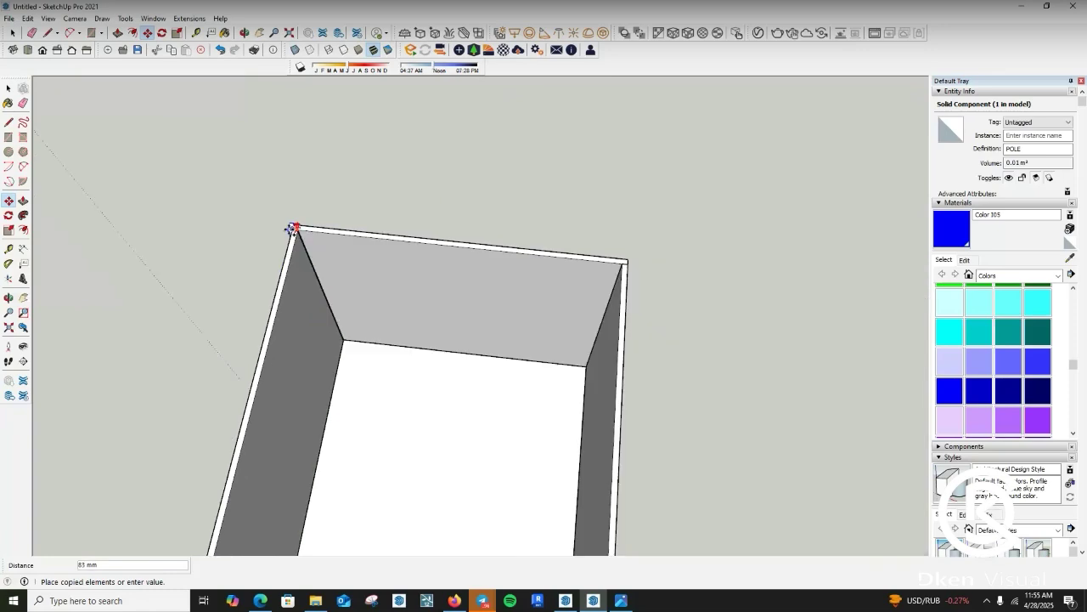
scroll(623, 252, up, 3)
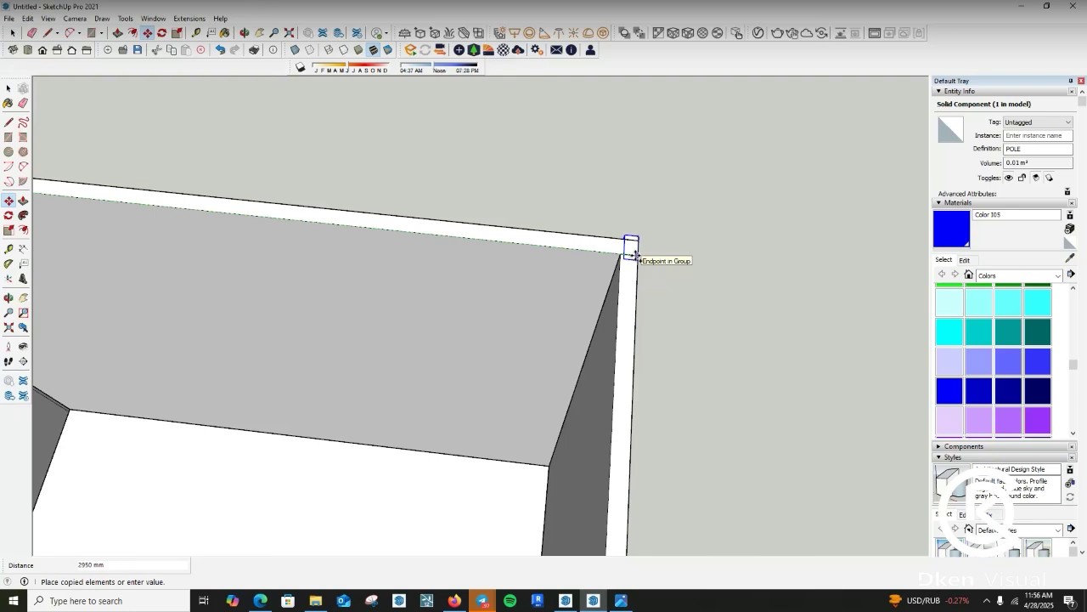
click(635, 254)
text(/)
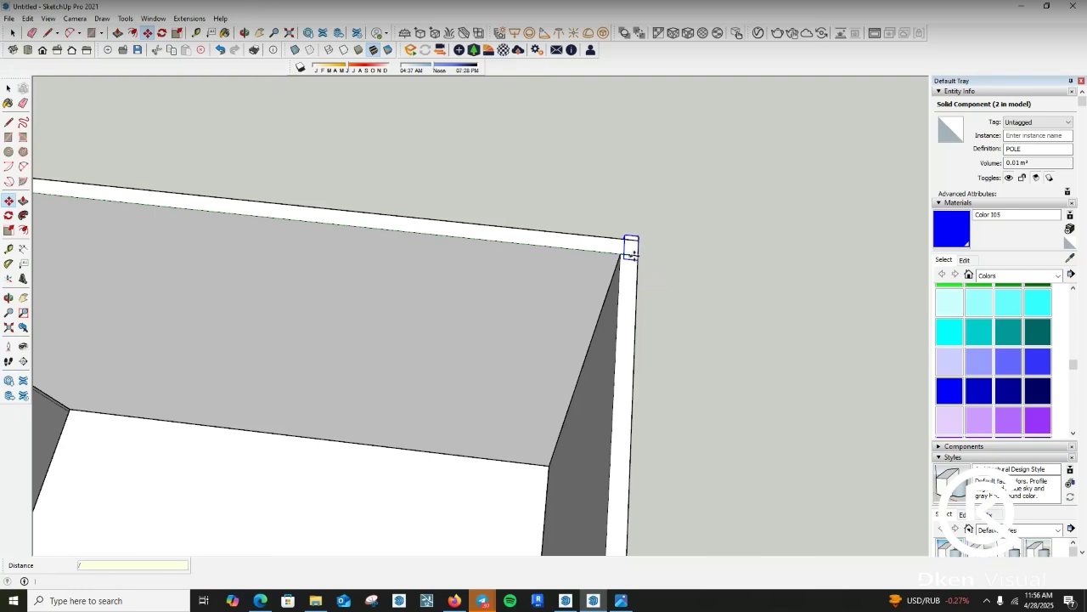
text(3)
key(Return)
scroll(634, 253, down, 2)
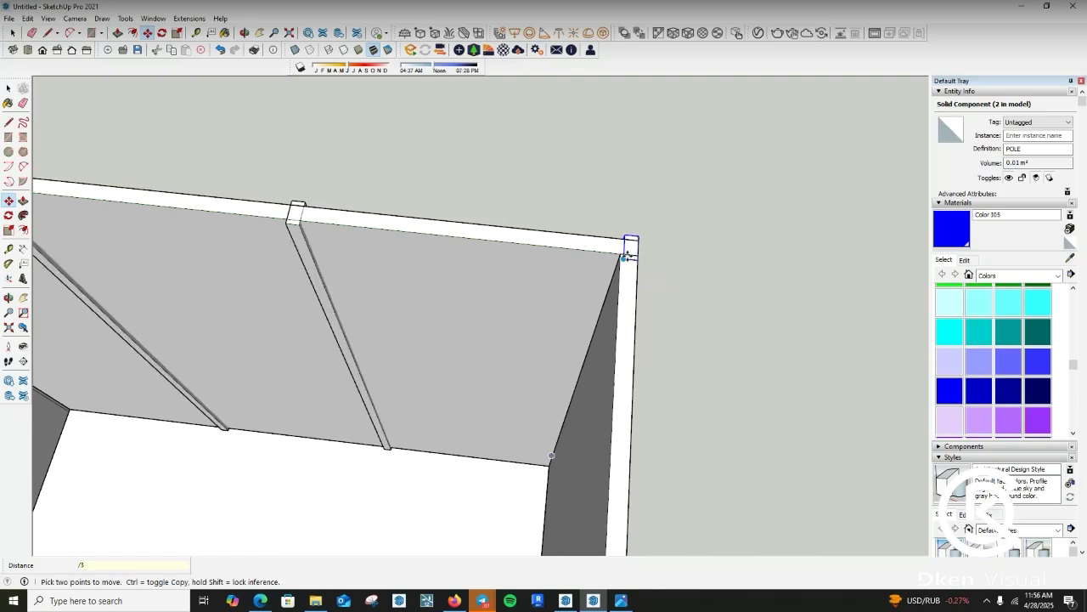
- Copy the back left corner pole onto the left side wall, about 282 mm from the corner
middle_drag(671, 252, 508, 270)
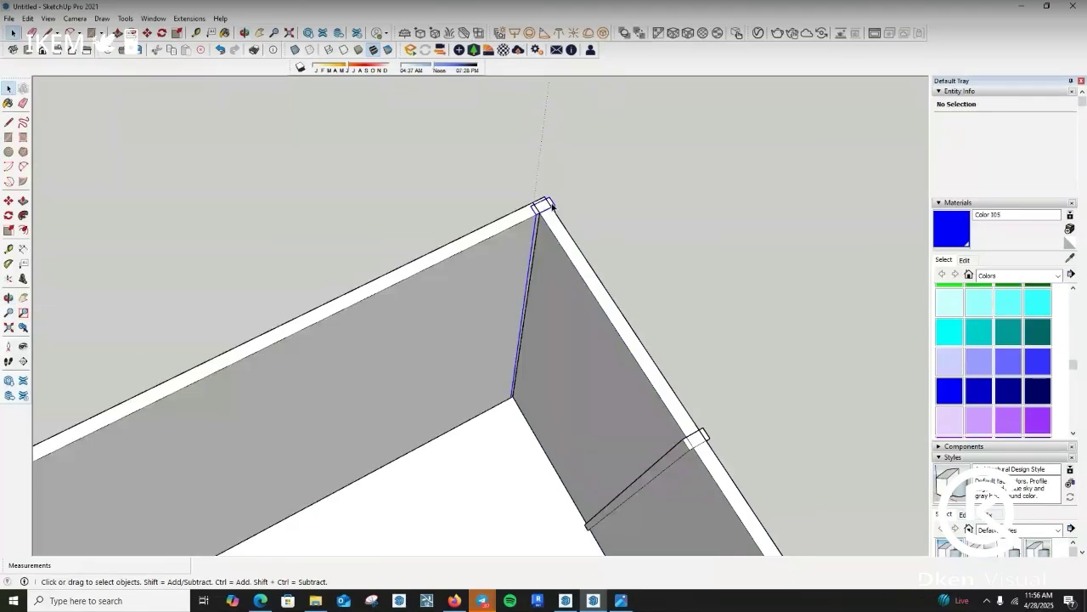
click(552, 205)
key(m)
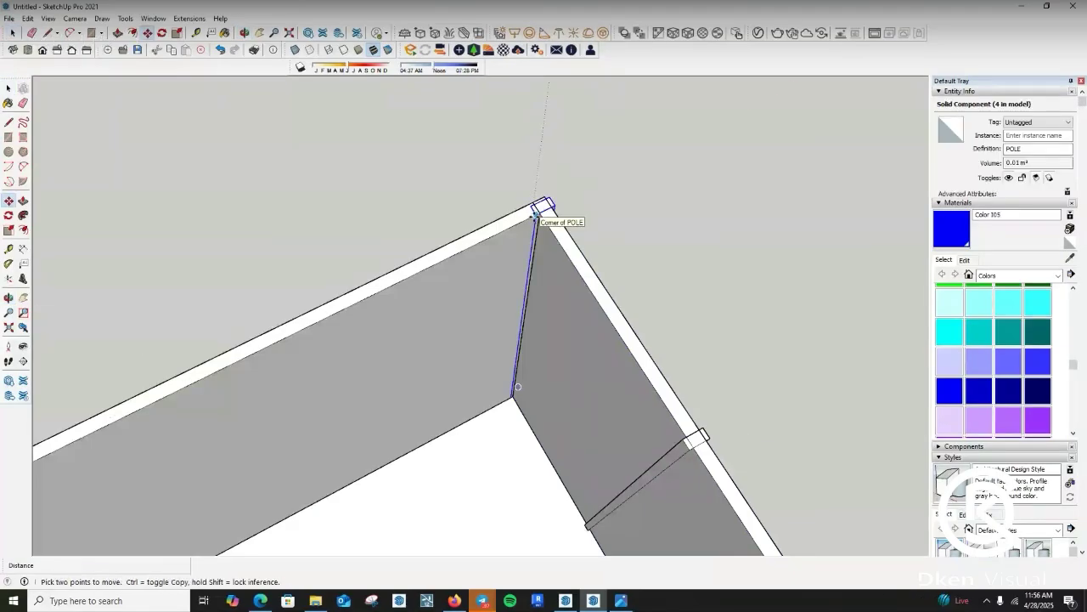
click(535, 213)
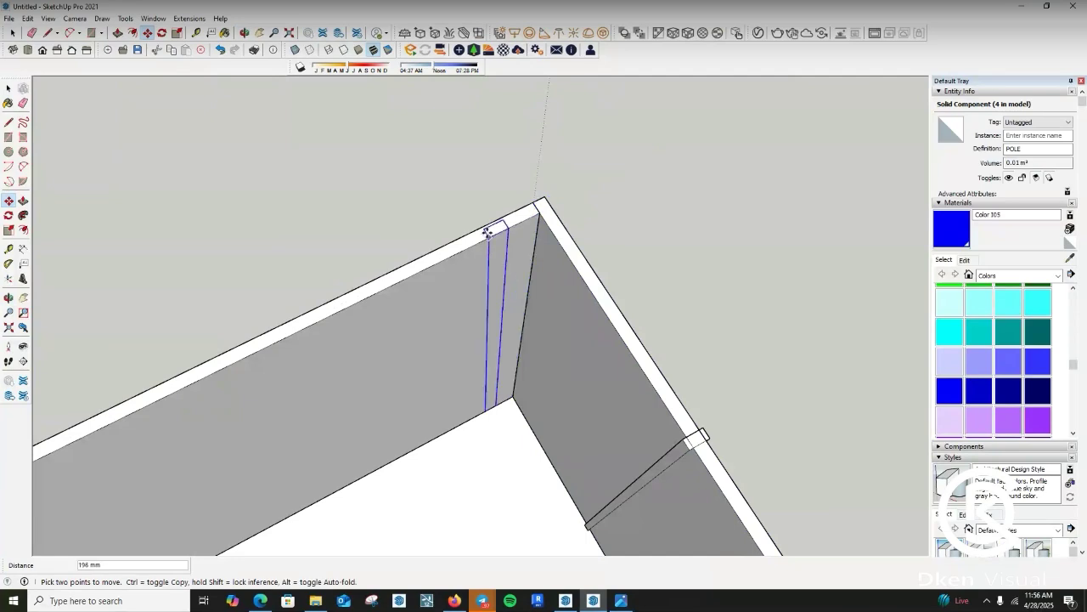
key(ctrl)
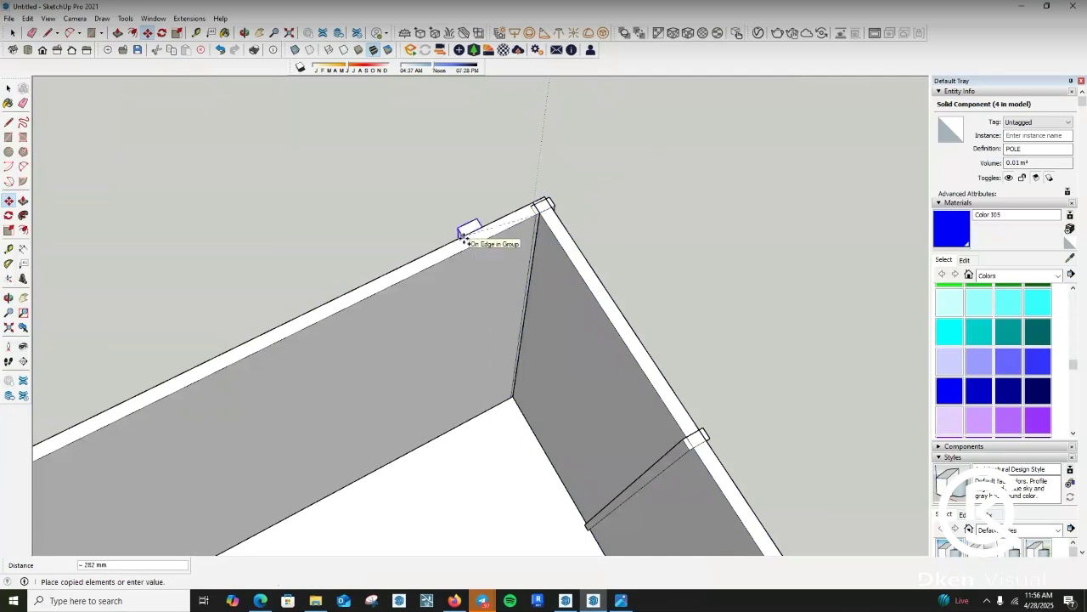
click(465, 245)
- Rotate the copied pole on the left side wall by 90 degrees so it sits across the wall's thickness
key(q)
key(m)
scroll(470, 238, up, 2)
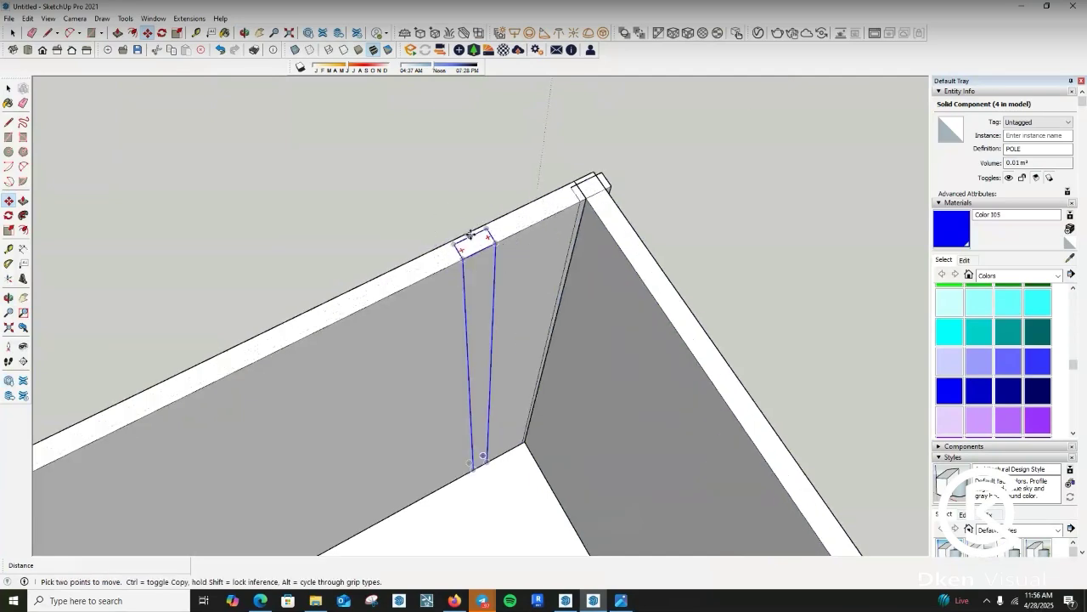
key(q)
scroll(470, 235, up, 2)
click(473, 241)
click(468, 227)
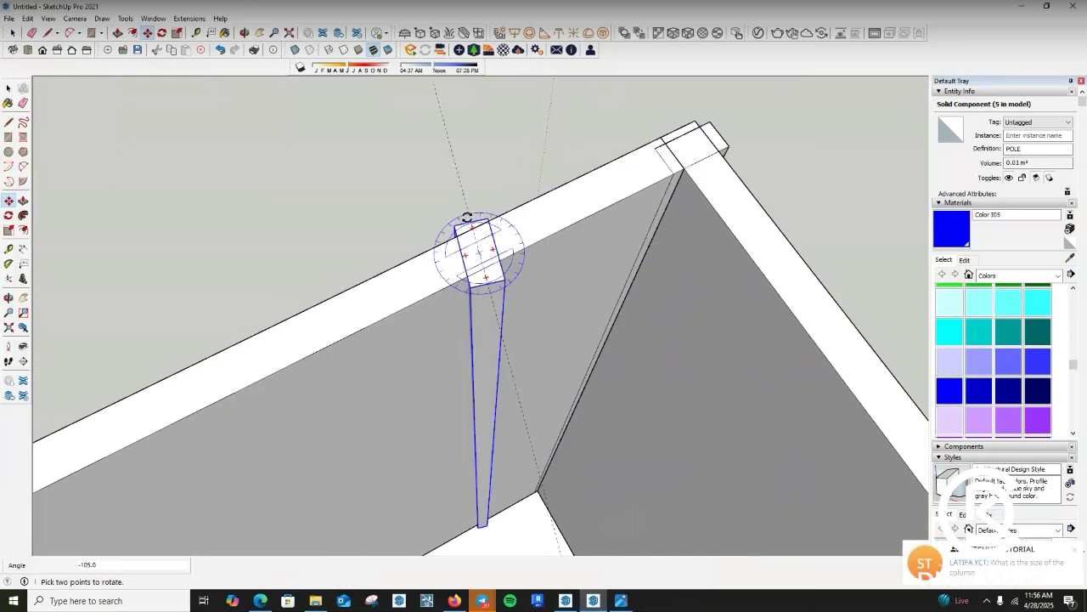
click(456, 214)
- Move the rotated pole along the left side wall to the wall's back corner
key(m)
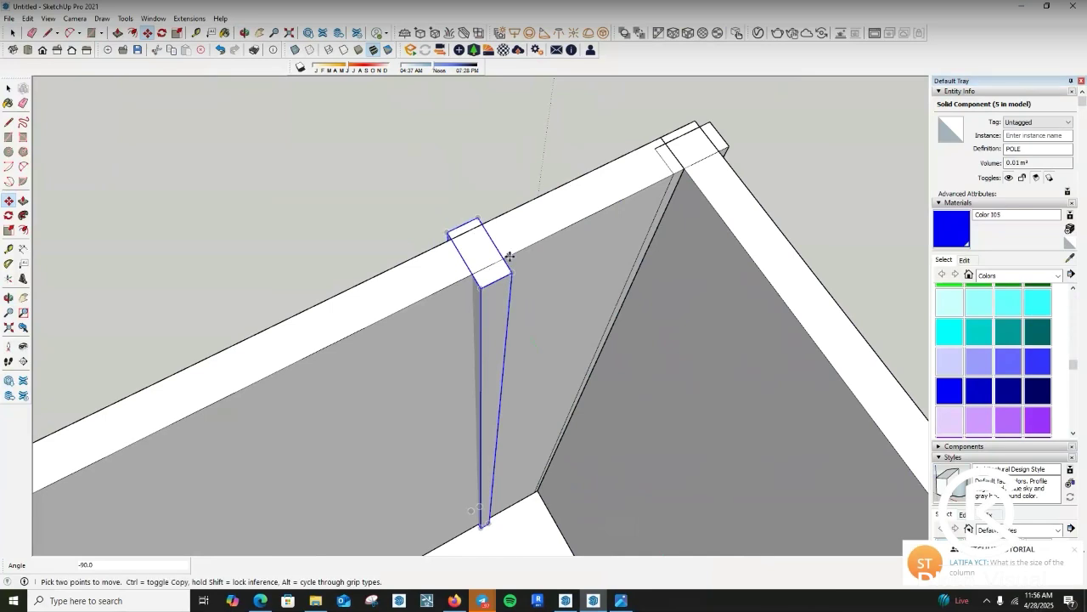
scroll(510, 256, down, 2)
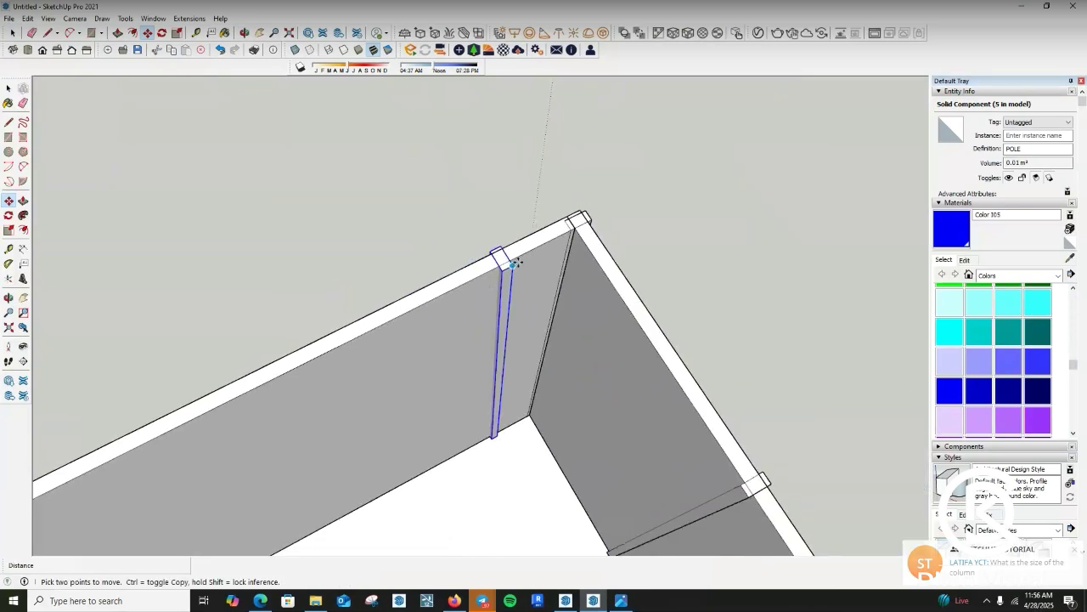
scroll(513, 262, up, 1)
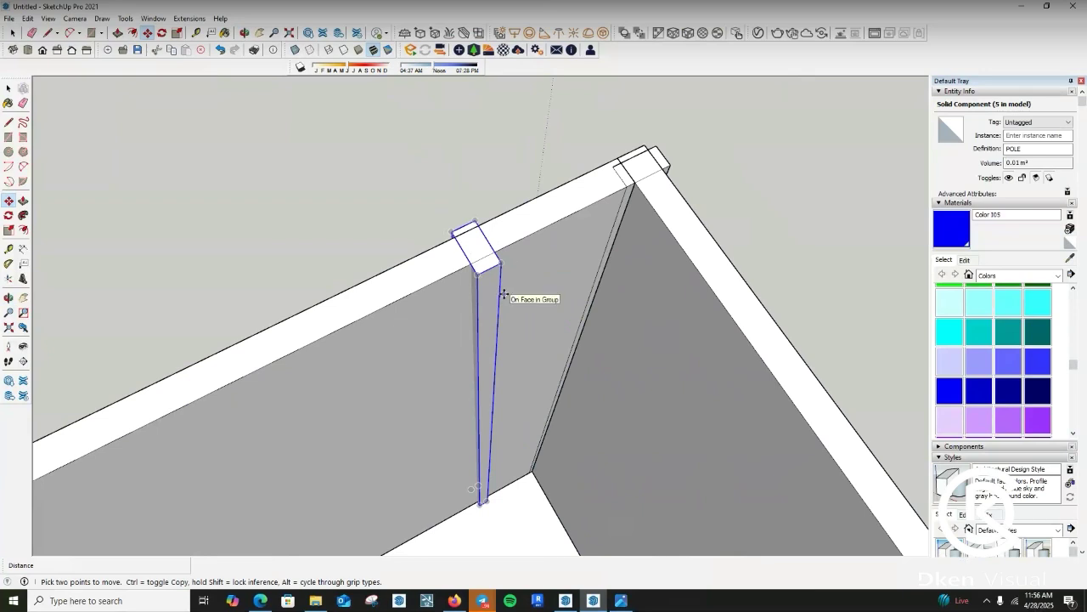
scroll(512, 229, up, 2)
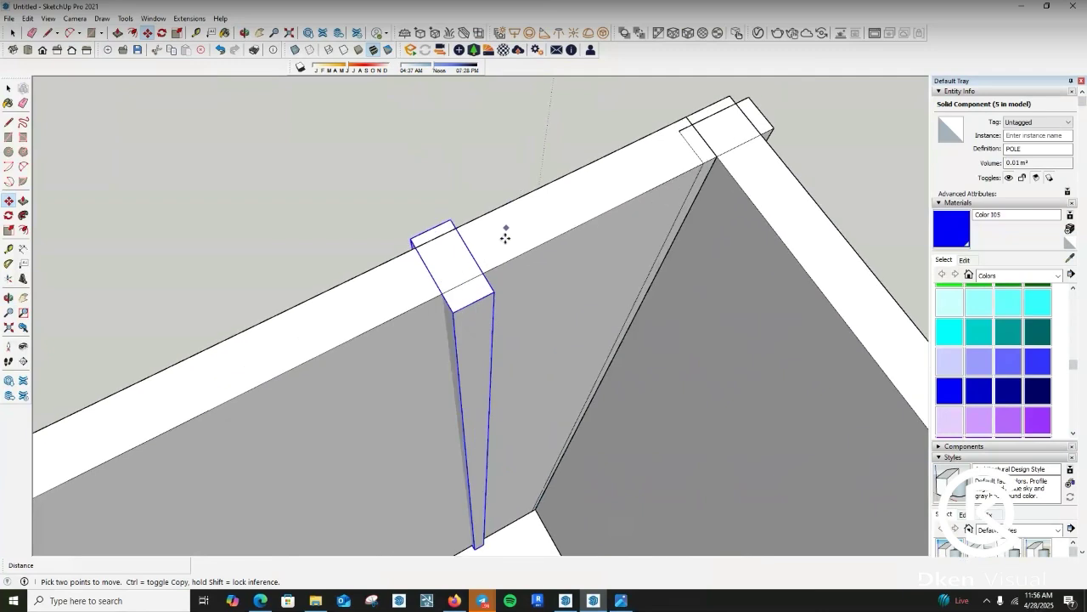
scroll(506, 237, up, 2)
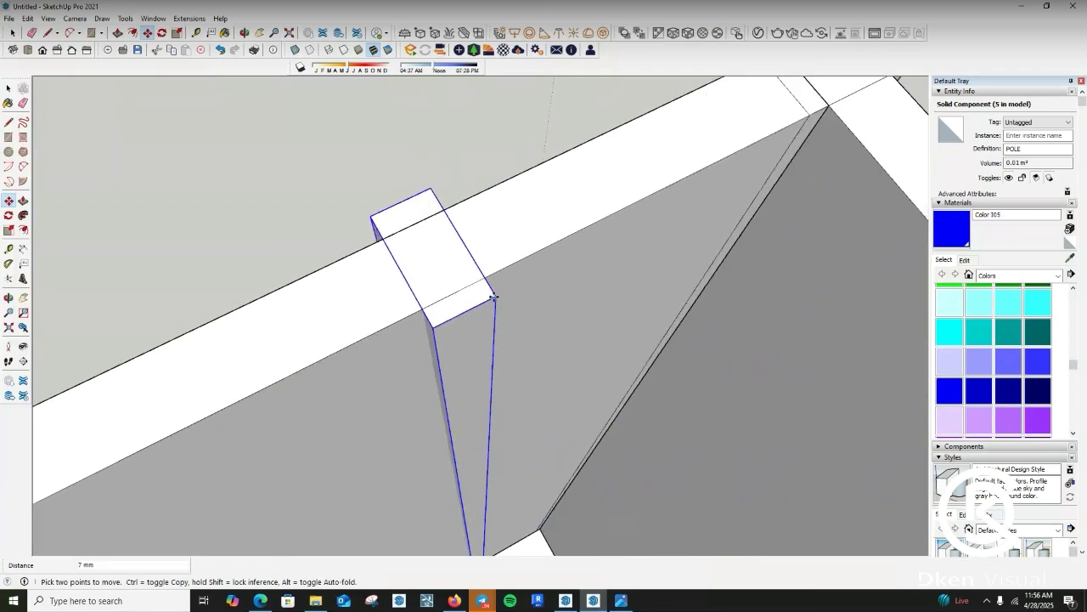
click(364, 300)
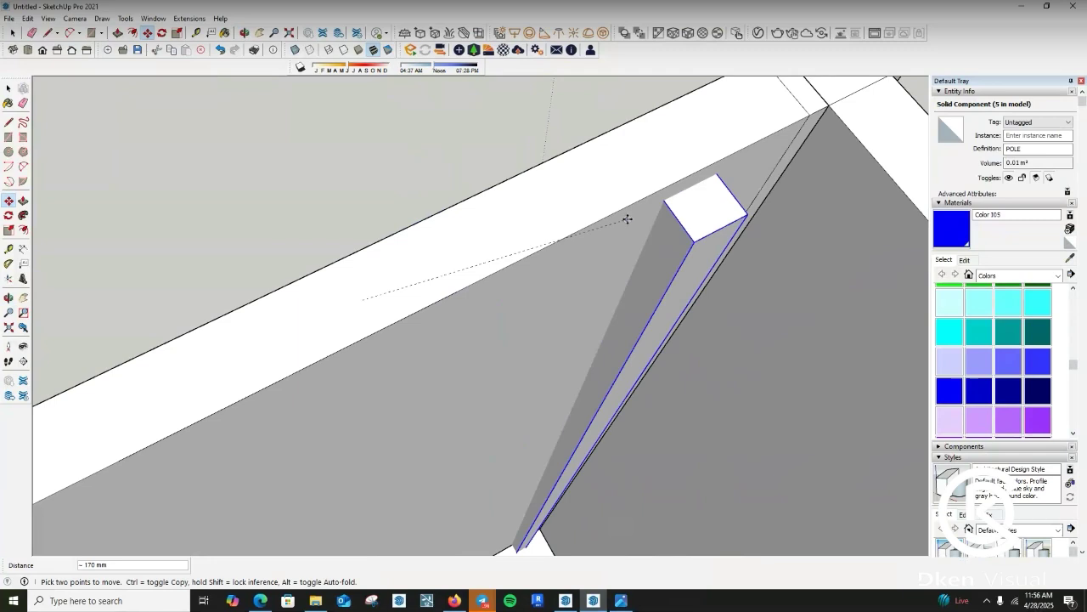
- Copy the rotated corner pole along the left side wall to its front end and divide the span into 3 equal bays
scroll(514, 219, down, 2)
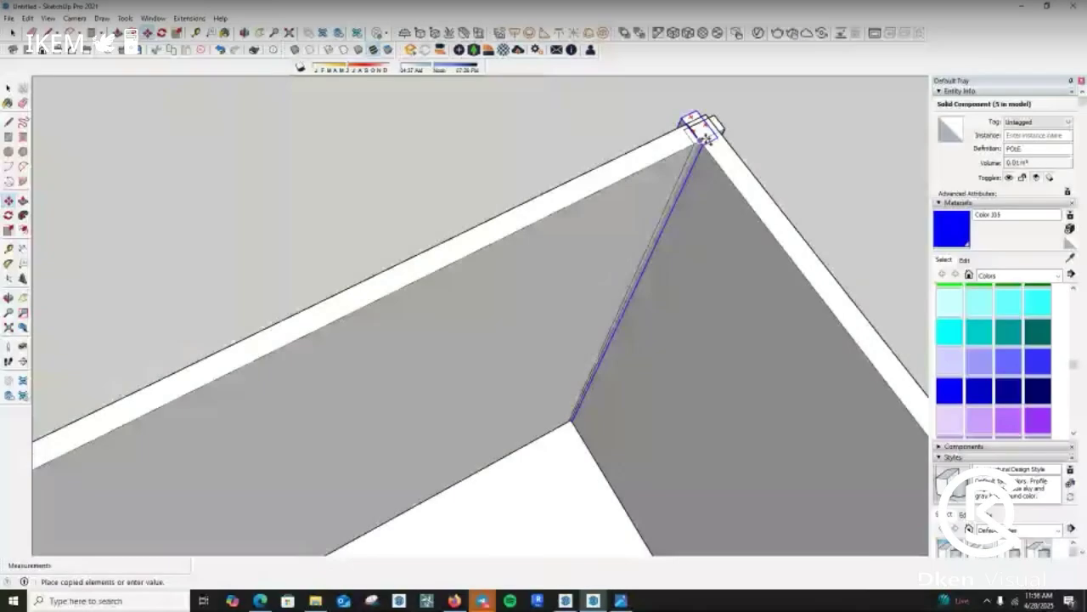
scroll(249, 355, down, 3)
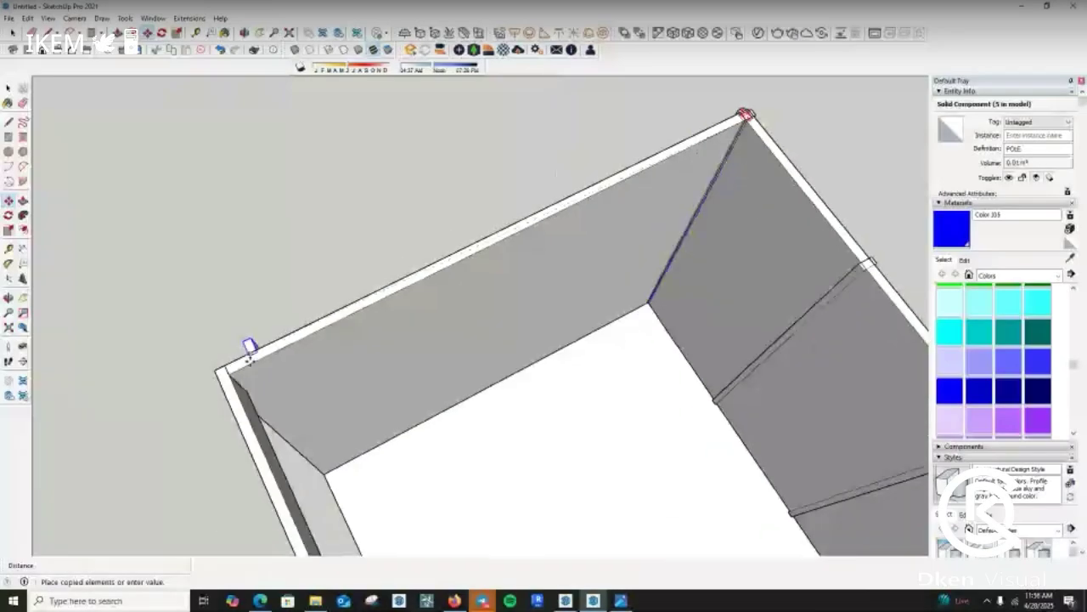
scroll(249, 355, up, 3)
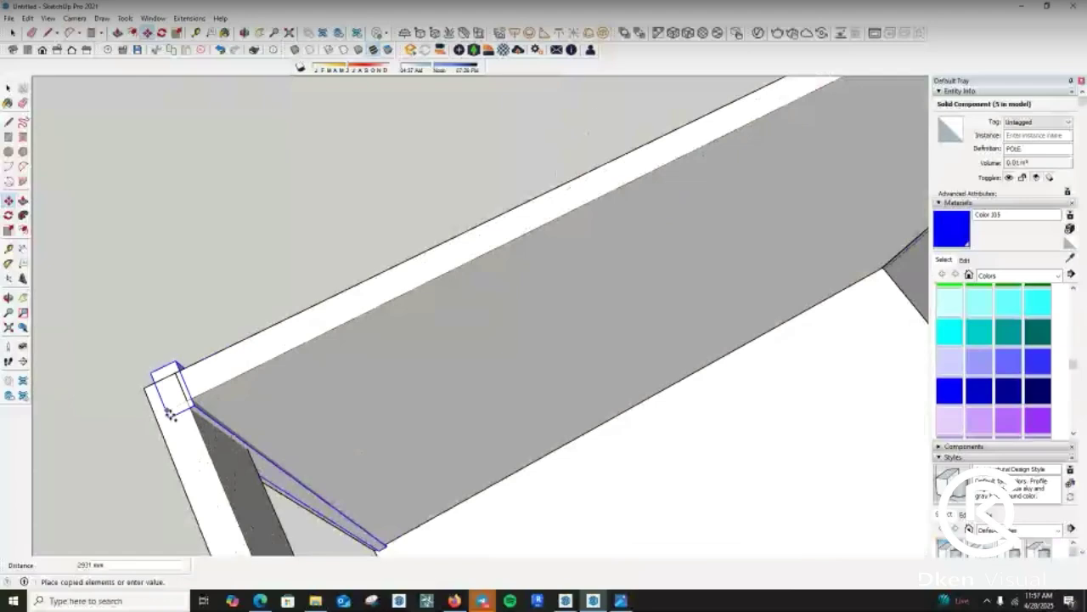
click(167, 417)
text(/)
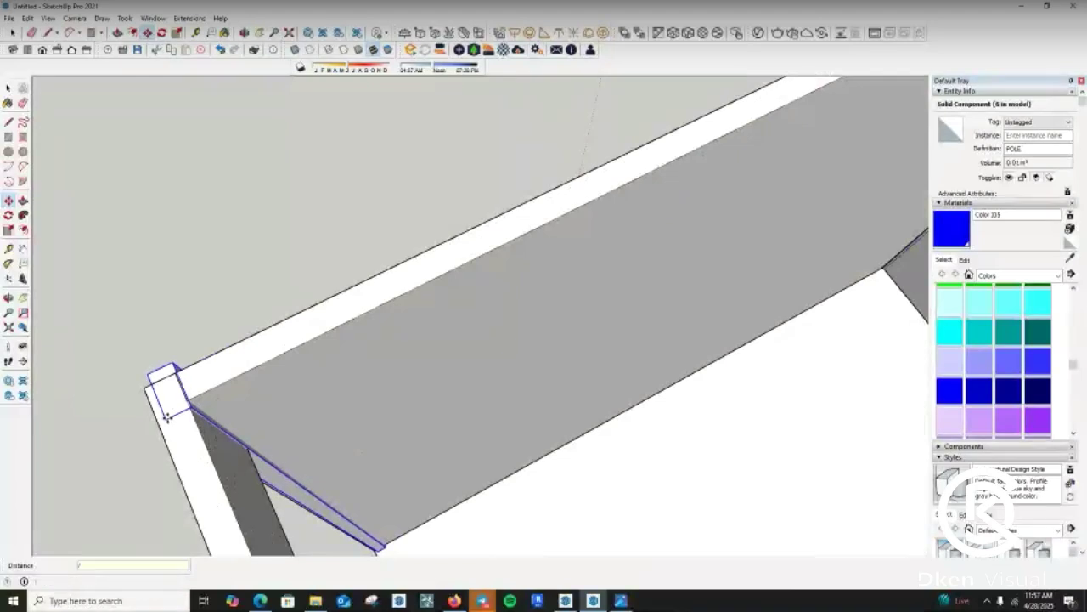
text(3)
key(Return)
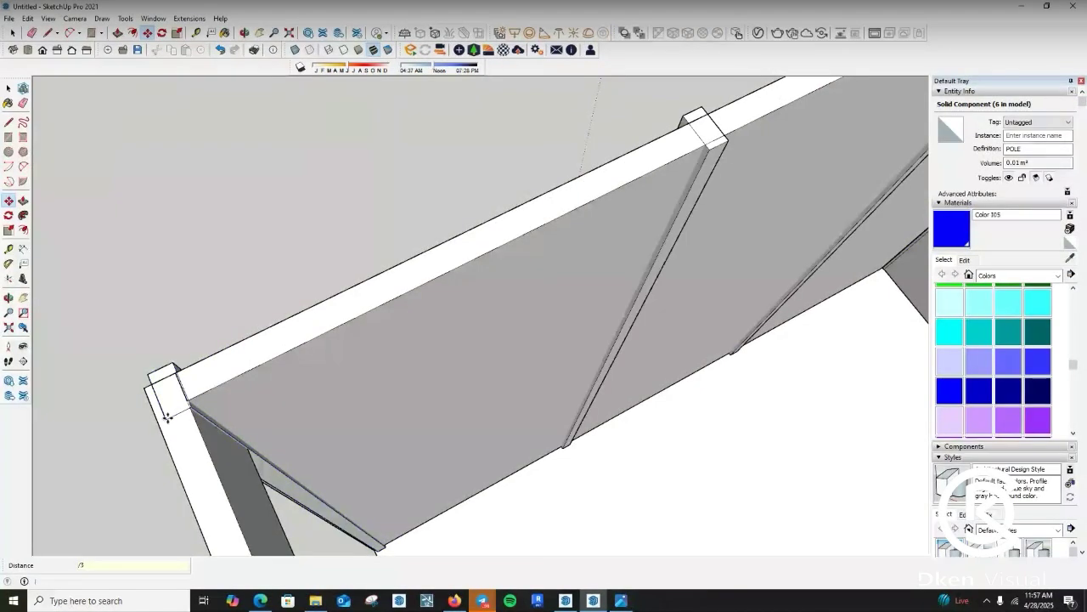
scroll(167, 417, down, 2)
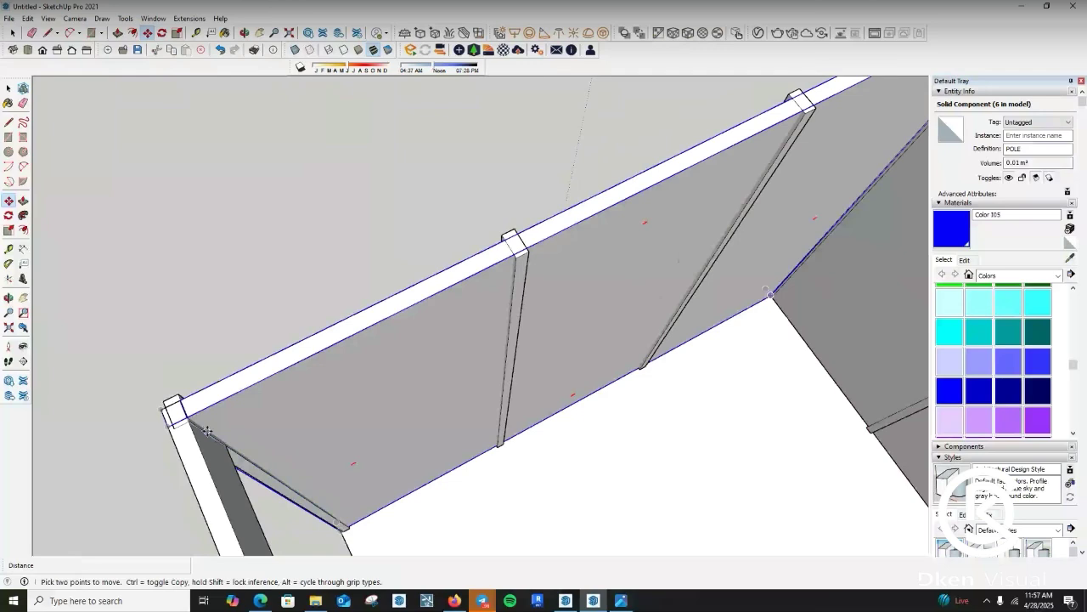
- Select the poles spaced along the left side wall together
middle_drag(207, 430, 503, 369)
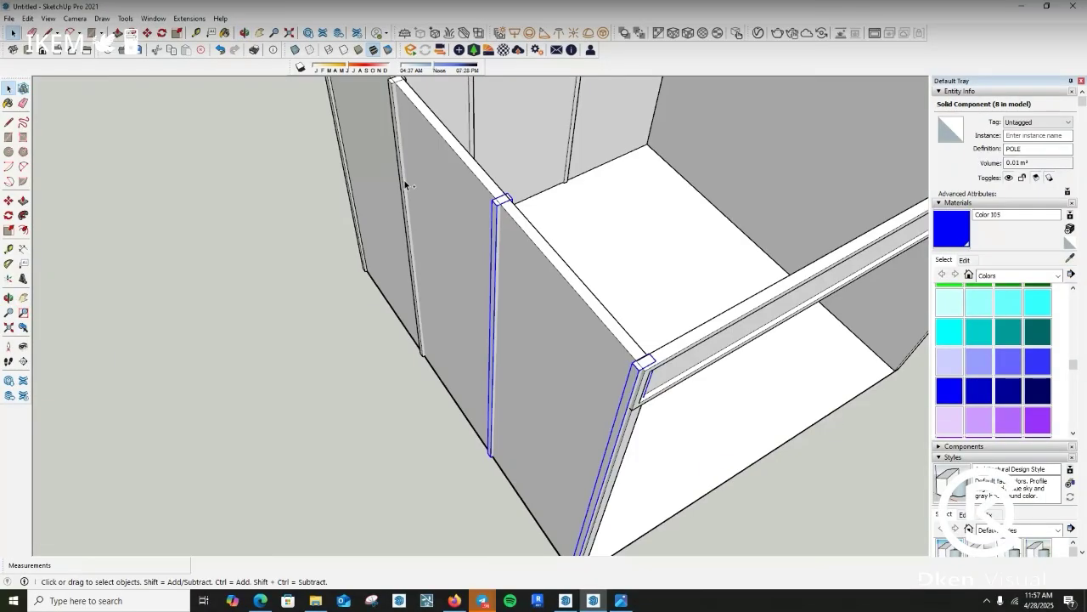
shift+click(405, 184)
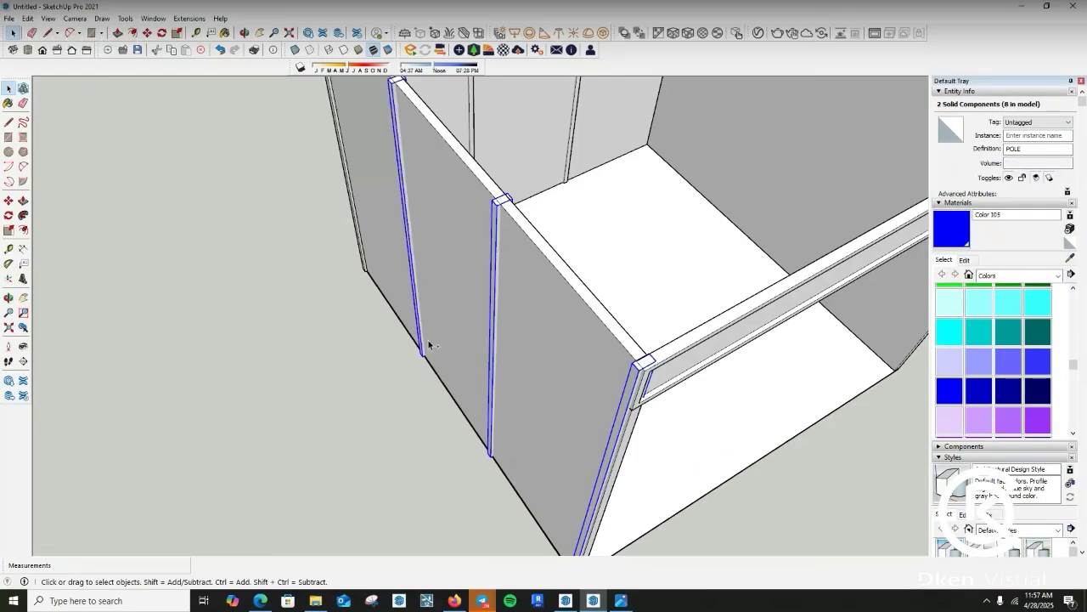